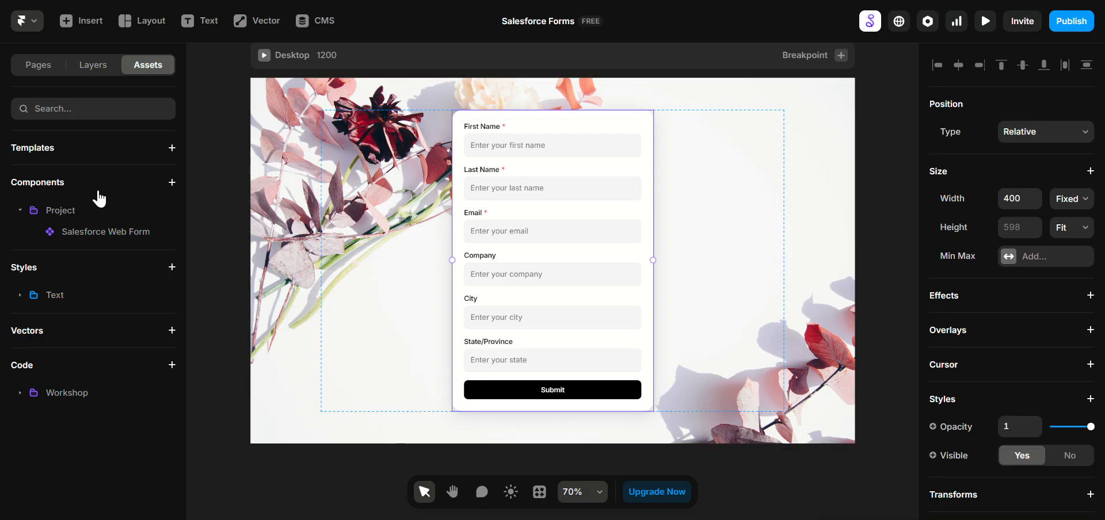
# Step: Open the form setup options of the Salesforce Web Form component and keep Web-to-Lead as the form type
pyautogui.click(20, 210)
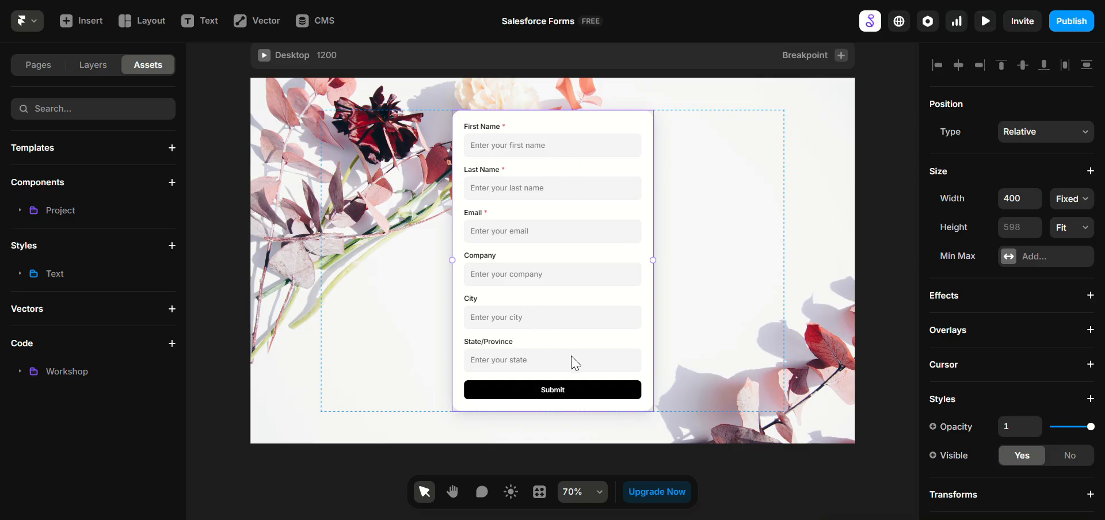
pyautogui.scroll(-7, 1000, 347)
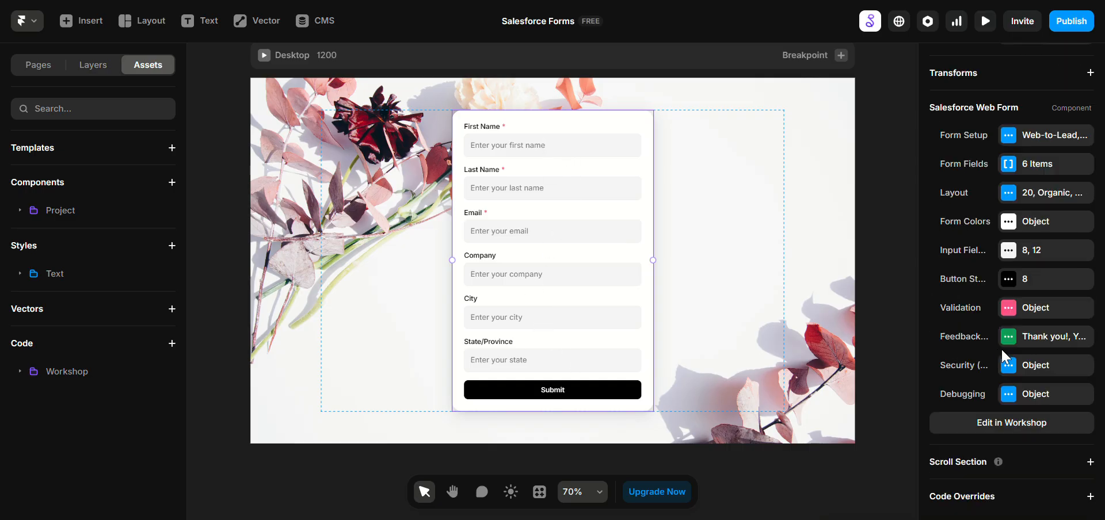
pyautogui.moveTo(917, 145); pyautogui.dragTo(825, 154)
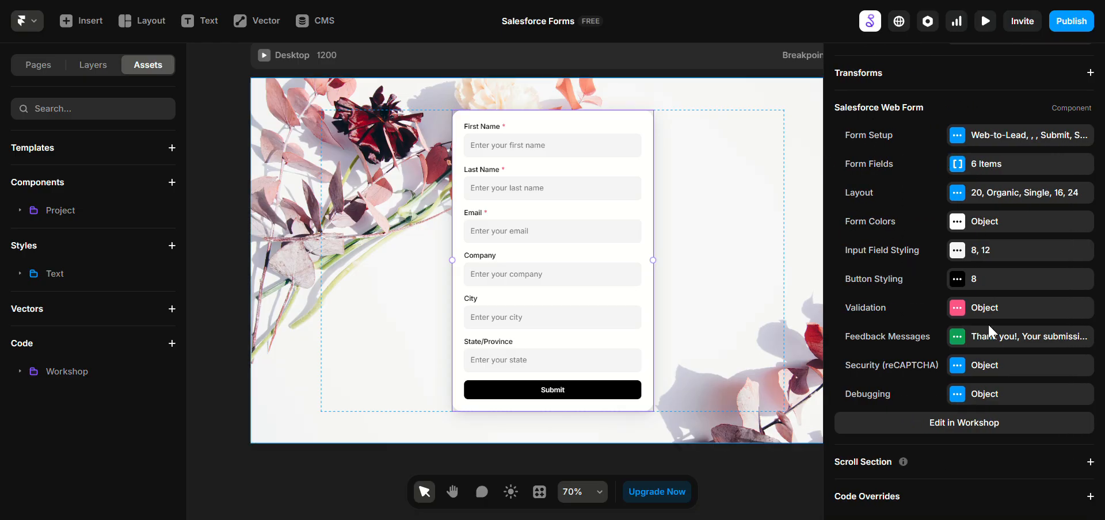
pyautogui.click(985, 138)
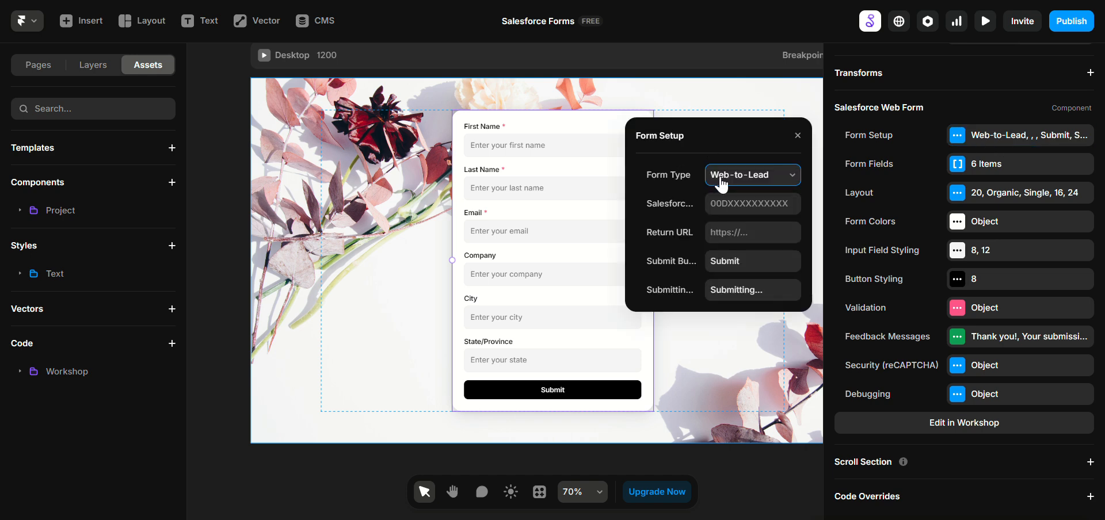
pyautogui.click(764, 179)
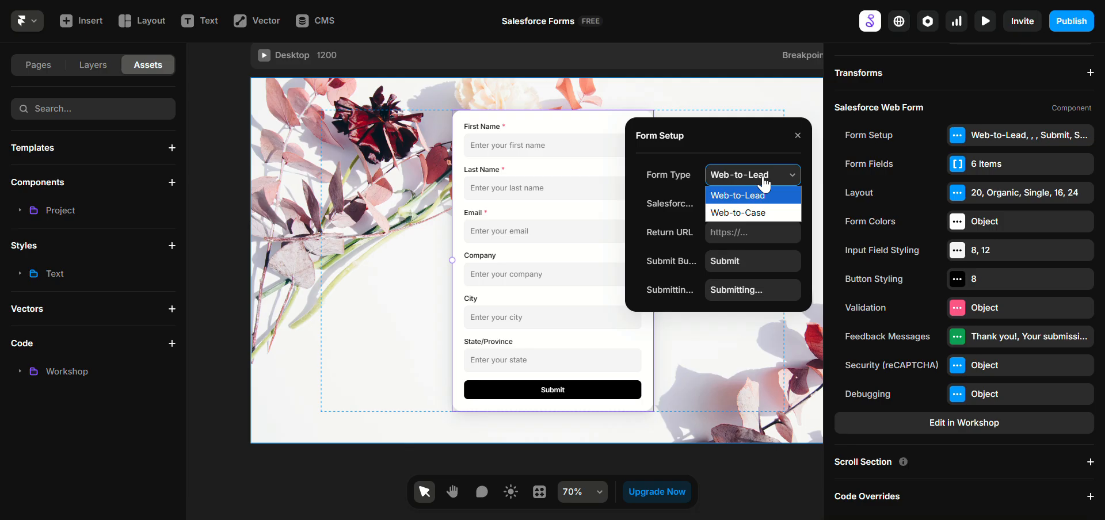
pyautogui.click(764, 180)
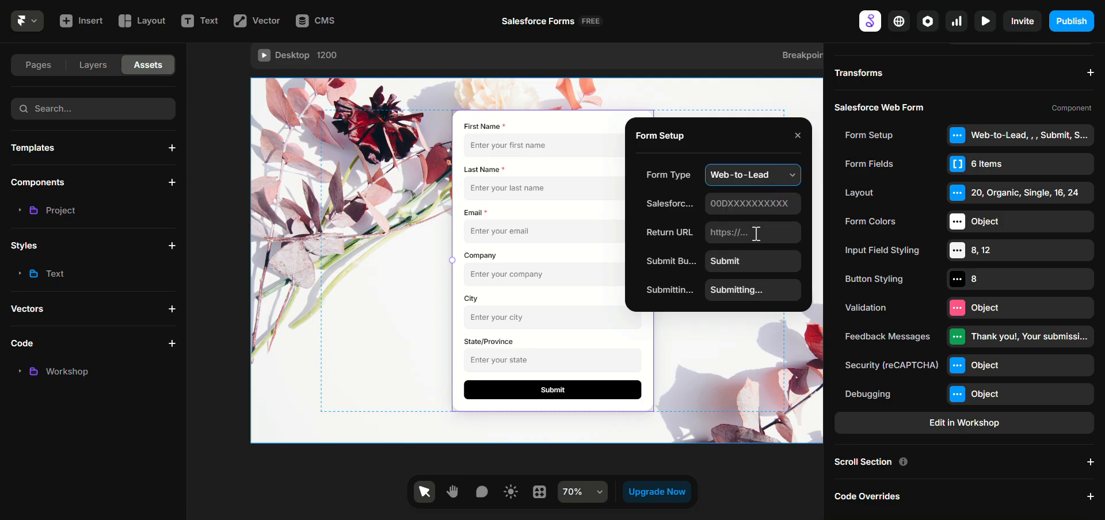
# Step: Switch to Salesforce setup and open the Company Information page by searching for "compa"
pyautogui.click(742, 206)
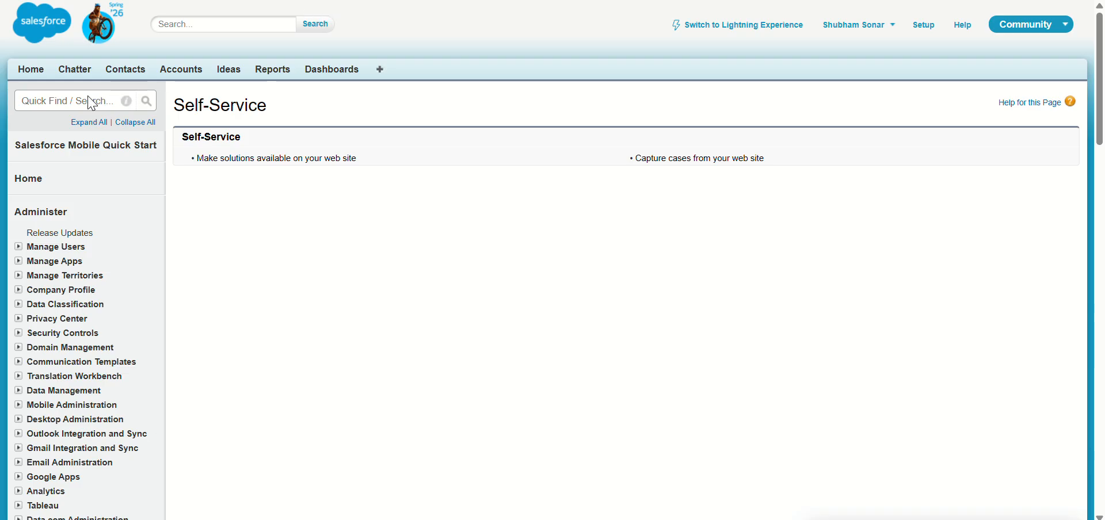
pyautogui.click(48, 98)
pyautogui.write('compa')
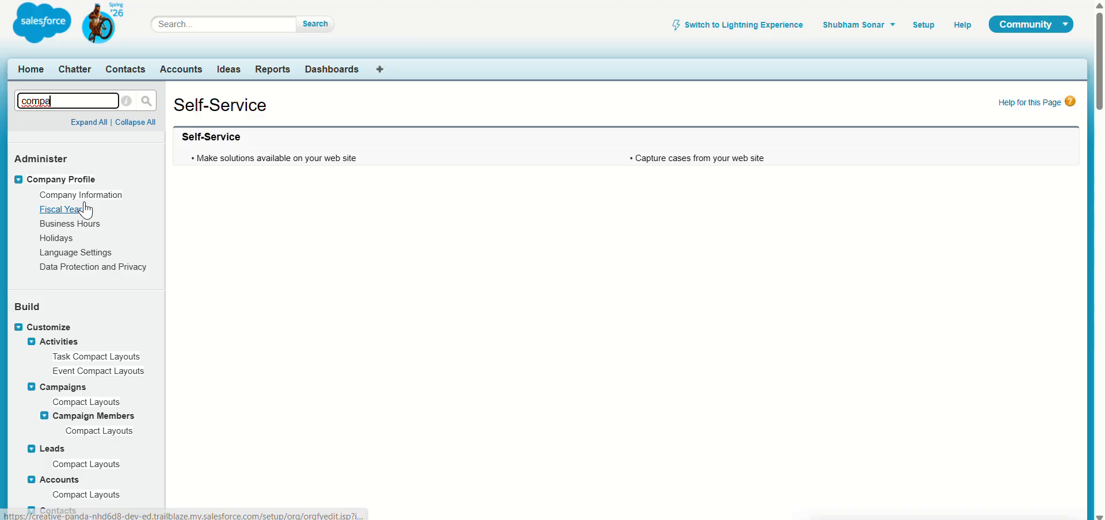
pyautogui.click(81, 195)
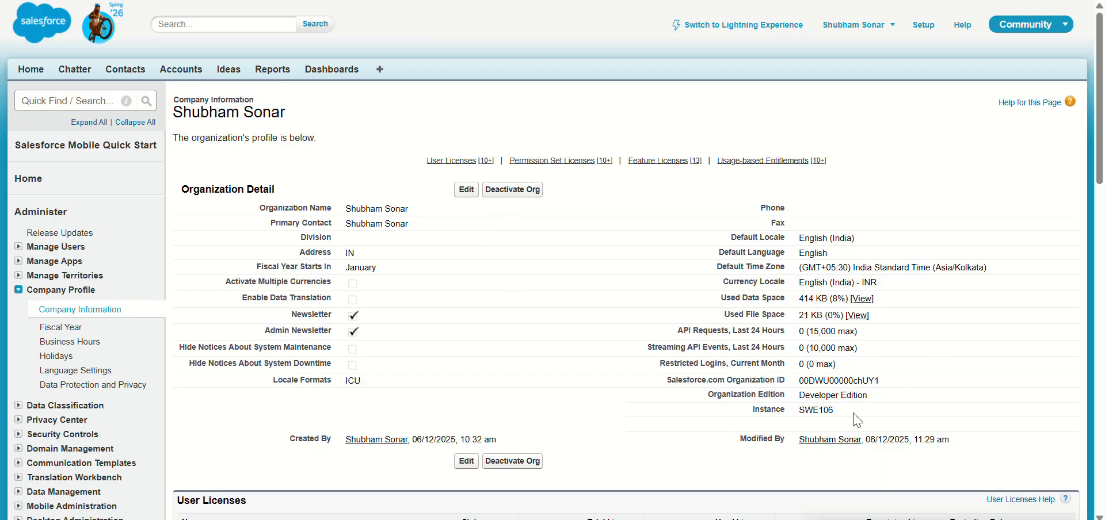
# Step: Copy the Salesforce.com Organization ID and paste it into the Salesforce ID field of Framer's form setup
pyautogui.doubleClick(843, 381)
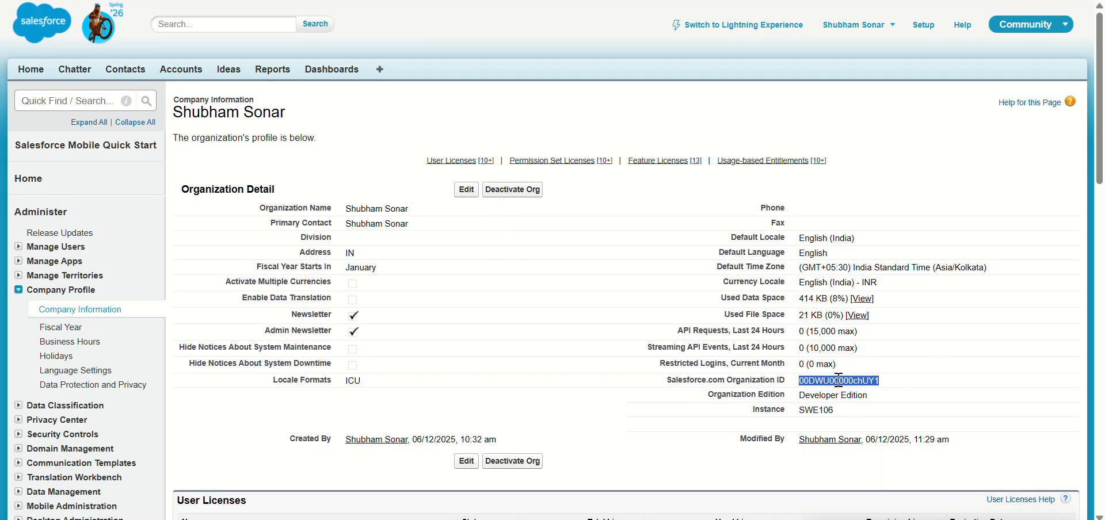
pyautogui.hotkey('ctrl', 'c')
pyautogui.hotkey('alt', 'Tab')
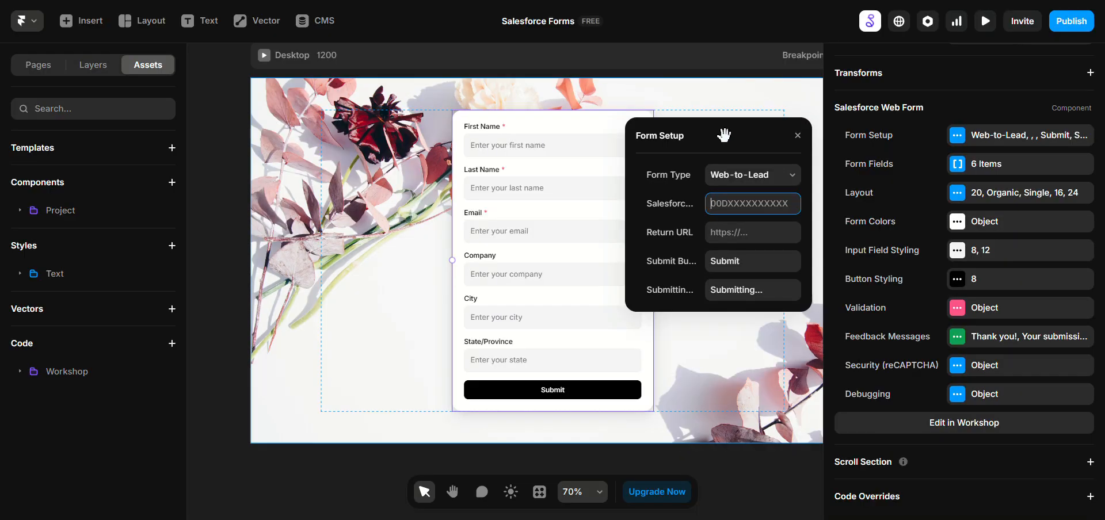
pyautogui.hotkey('ctrl', 'v')
pyautogui.click(741, 233)
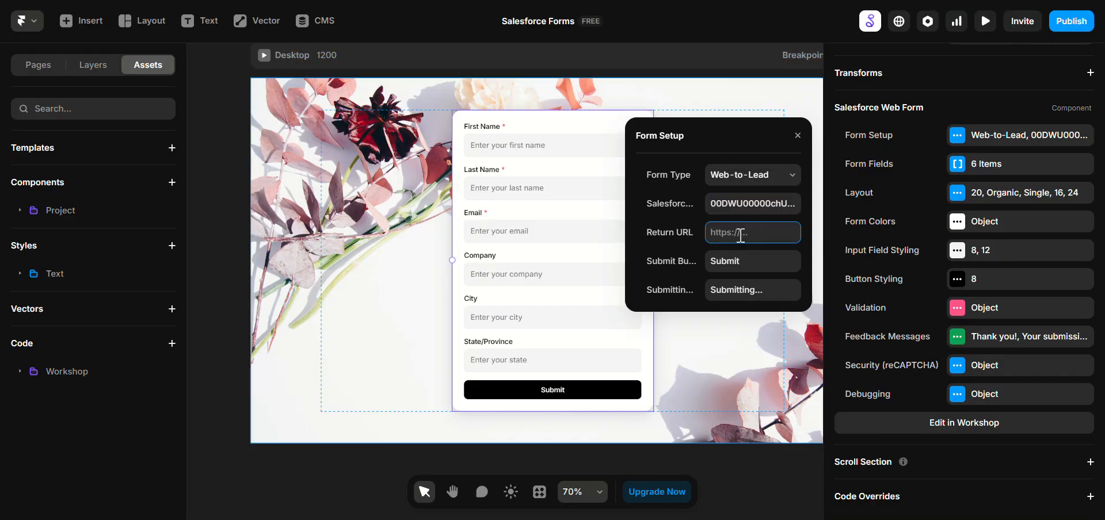
pyautogui.write('https://yoursite')
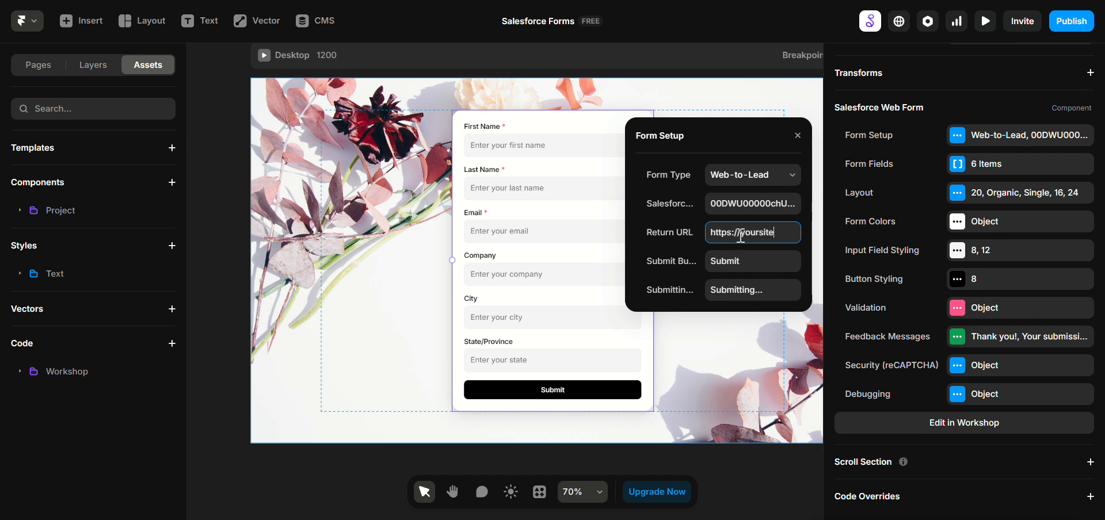
pyautogui.write('.com/thankyou')
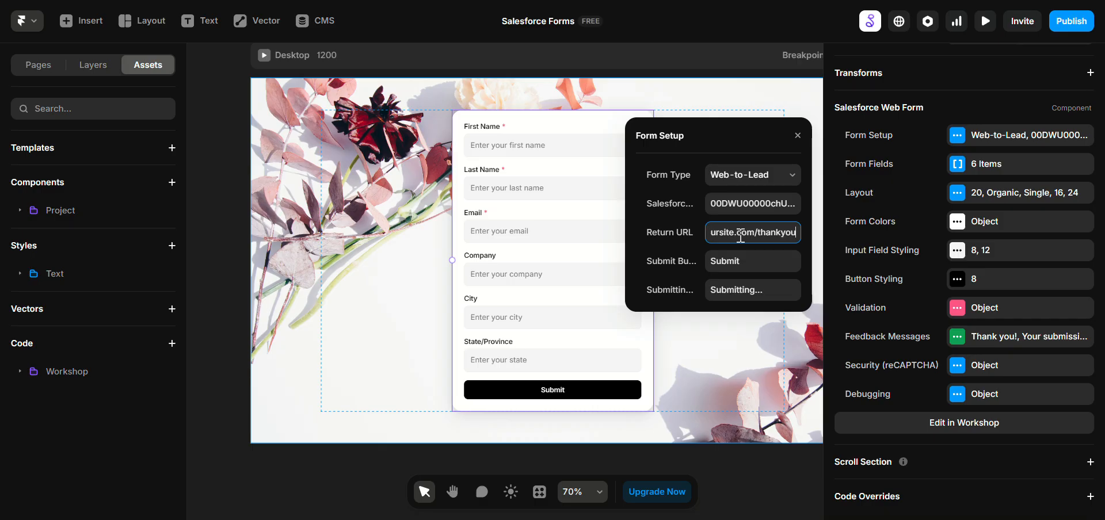
# Step: Change the submit button text to "Send" and the submitting button text to "Sending..", closing the form setup
pyautogui.click(751, 270)
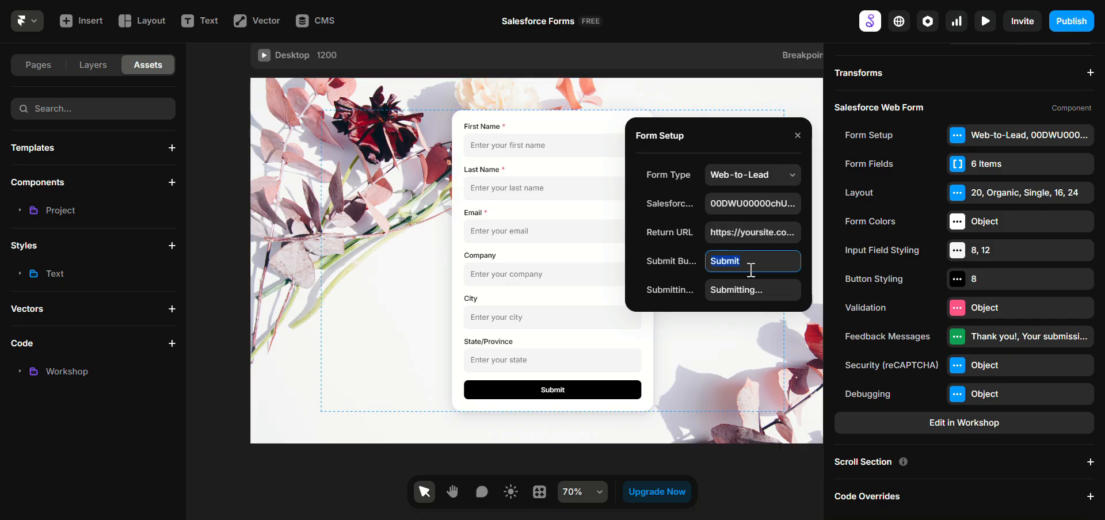
pyautogui.write('Send')
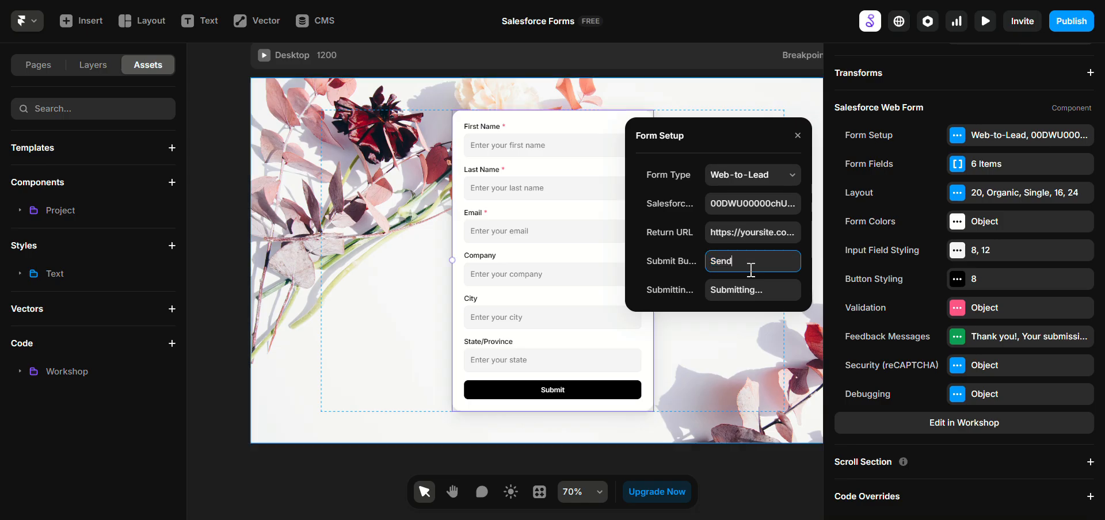
pyautogui.click(750, 283)
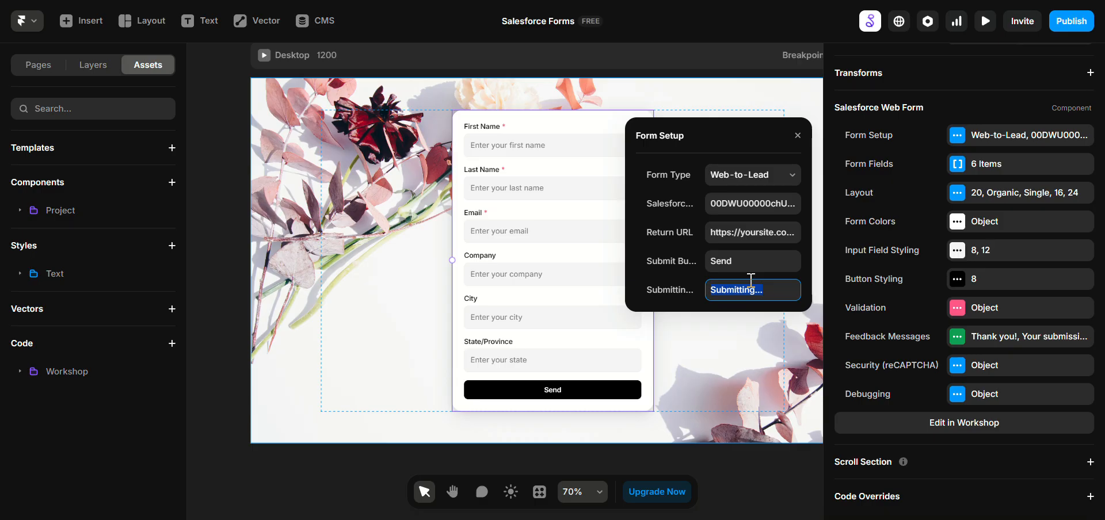
pyautogui.click(748, 268)
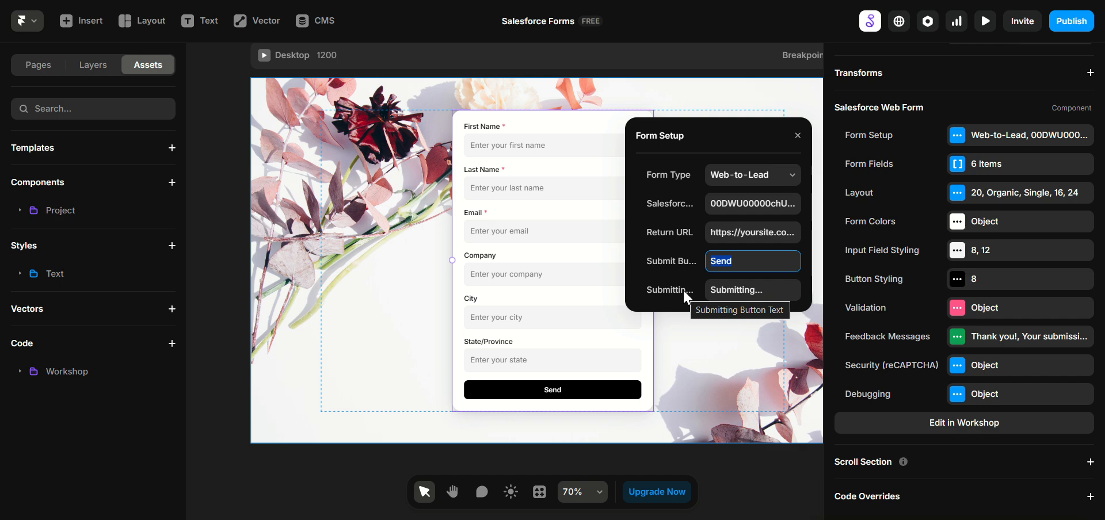
pyautogui.click(723, 294)
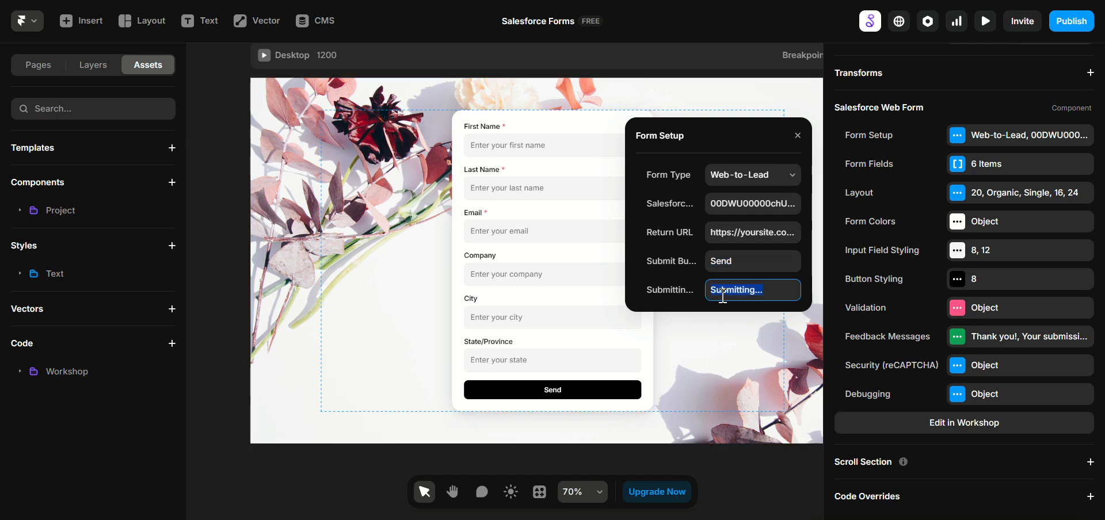
pyautogui.write('Sending..')
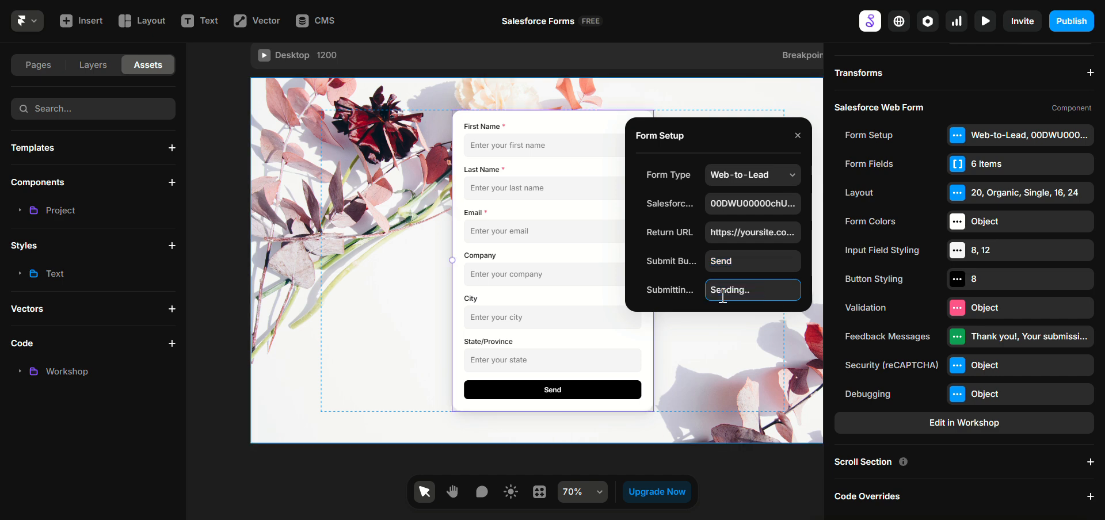
pyautogui.click(674, 137)
pyautogui.click(570, 198)
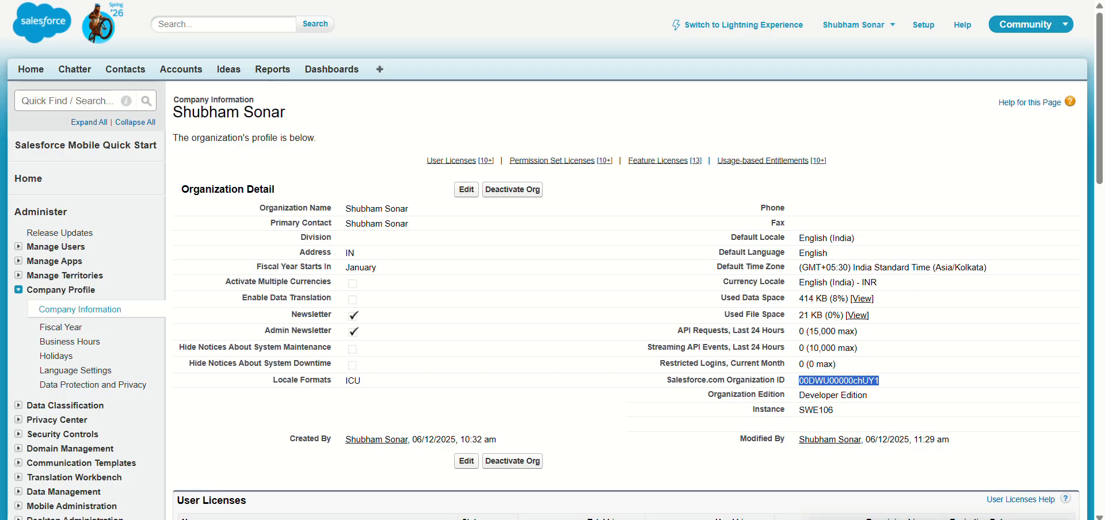
# Step: Search Salesforce setup for "web" and open the Web-to-Lead setup page
pyautogui.click(91, 99)
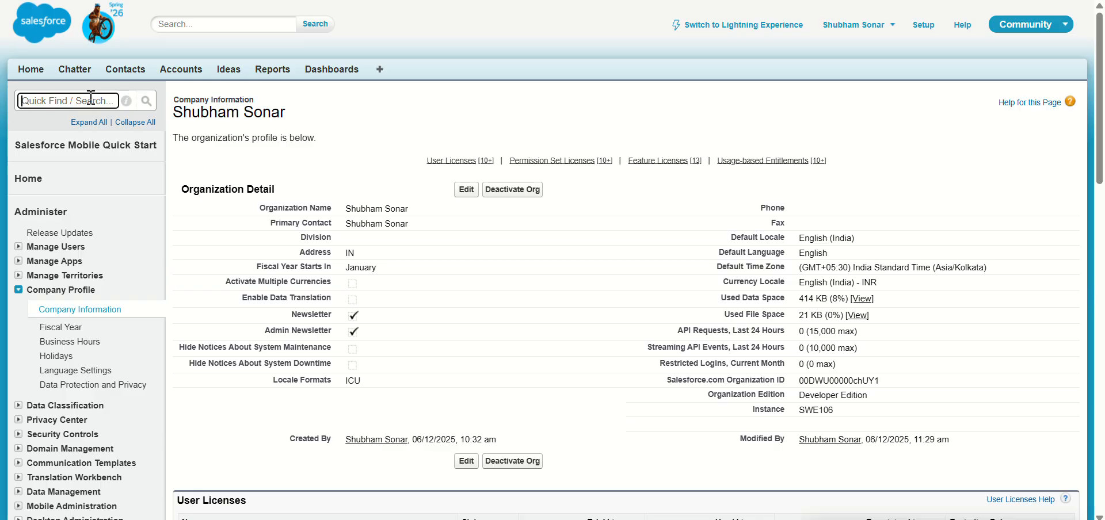
pyautogui.write('web')
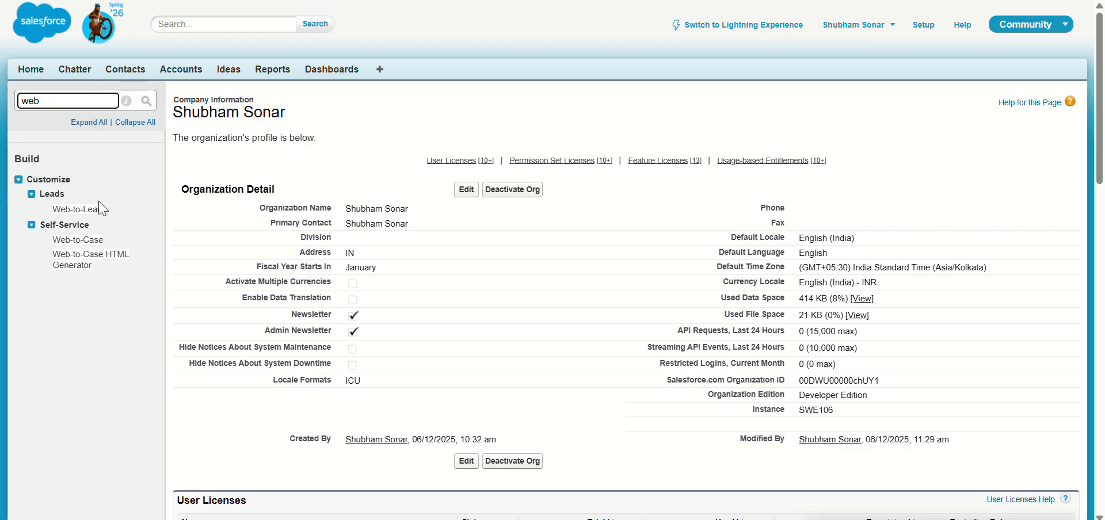
pyautogui.click(95, 211)
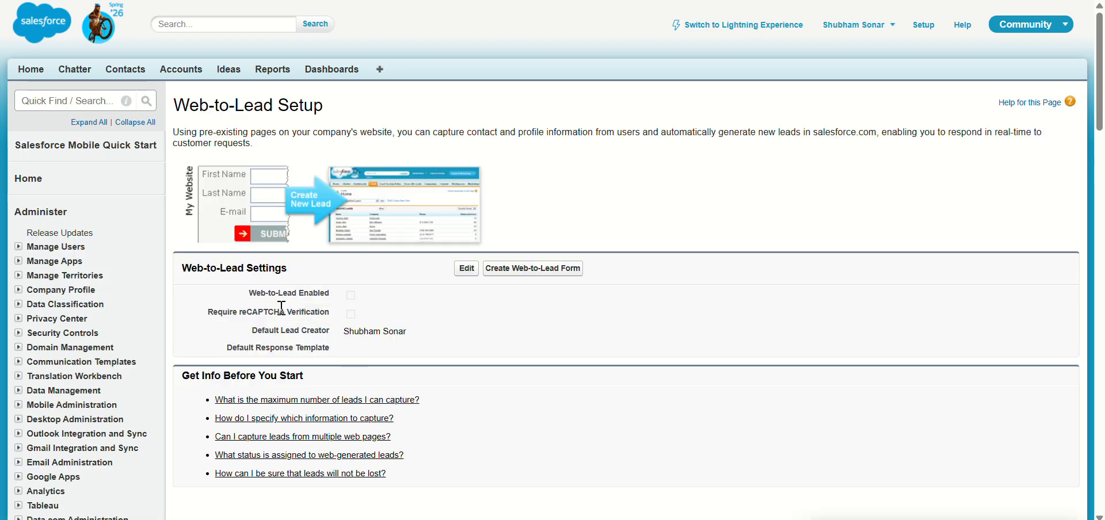
# Step: Edit the Web-to-Lead settings to enable Web-to-Lead and save them
pyautogui.moveTo(272, 293); pyautogui.dragTo(393, 301)
pyautogui.click(479, 278)
pyautogui.click(471, 272)
pyautogui.click(356, 191)
pyautogui.moveTo(240, 312); pyautogui.dragTo(331, 312)
pyautogui.click(354, 159)
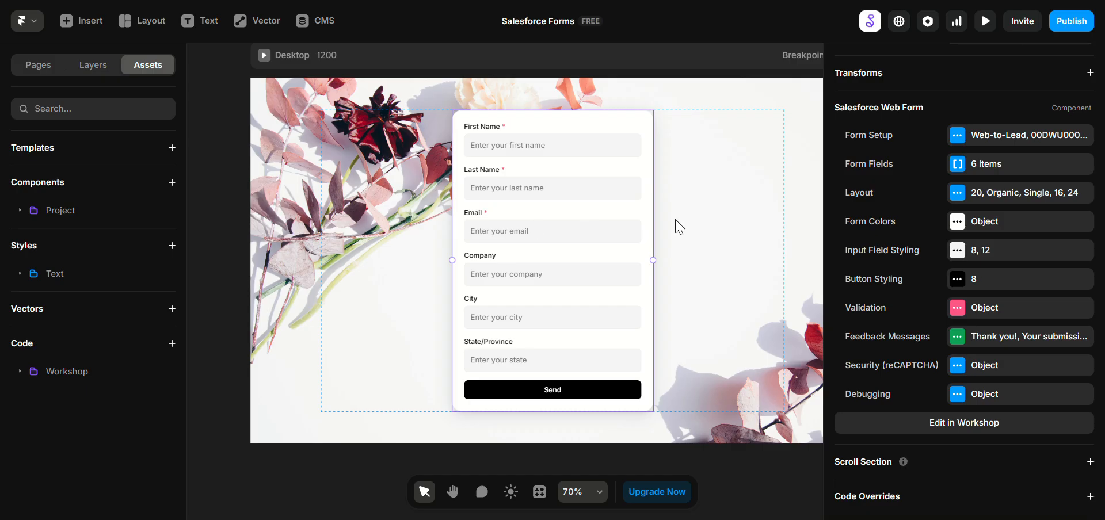
# Step: Switch back to Framer and preview the form page in fullscreen
pyautogui.click(404, 200)
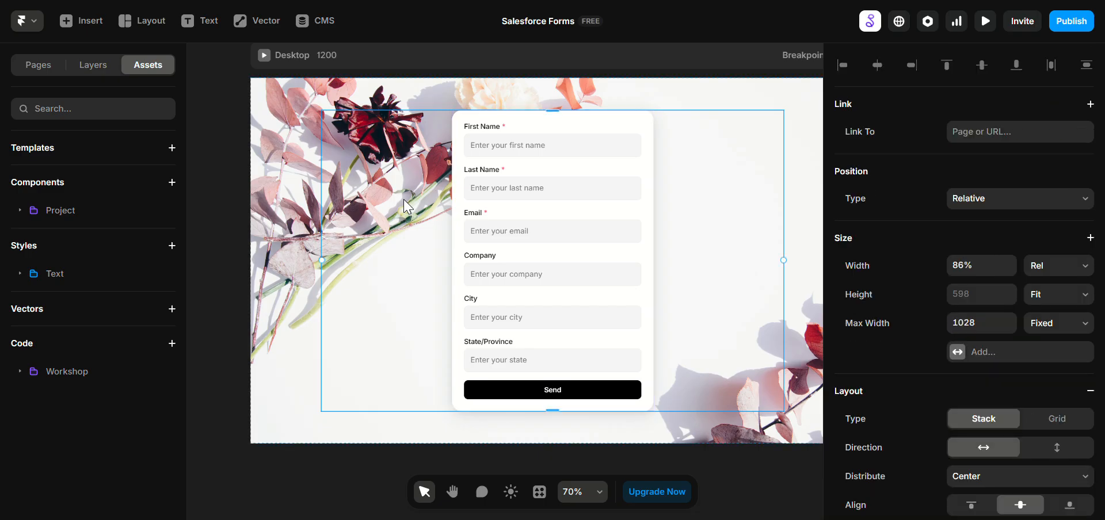
pyautogui.hotkey('ctrl', 'p')
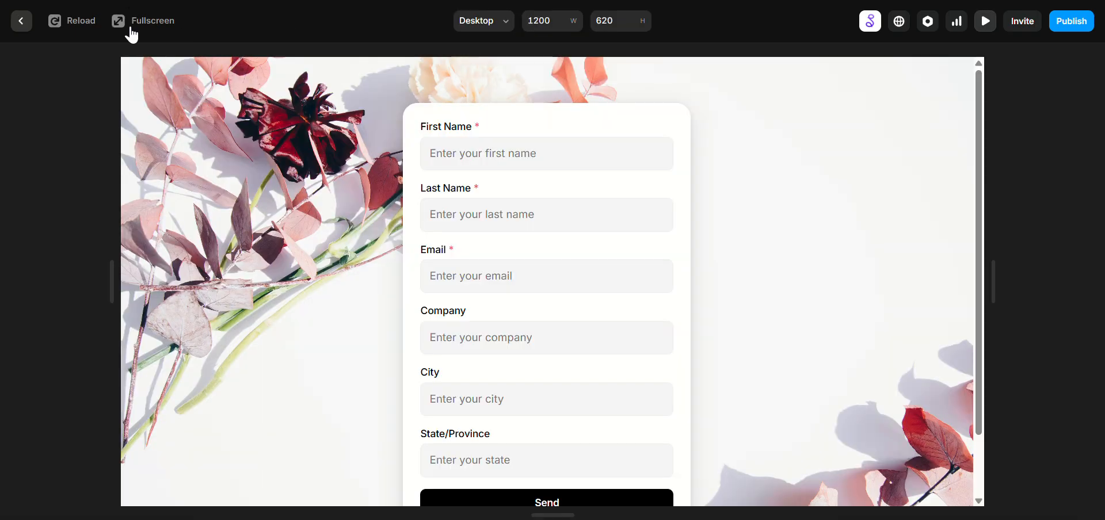
pyautogui.click(126, 25)
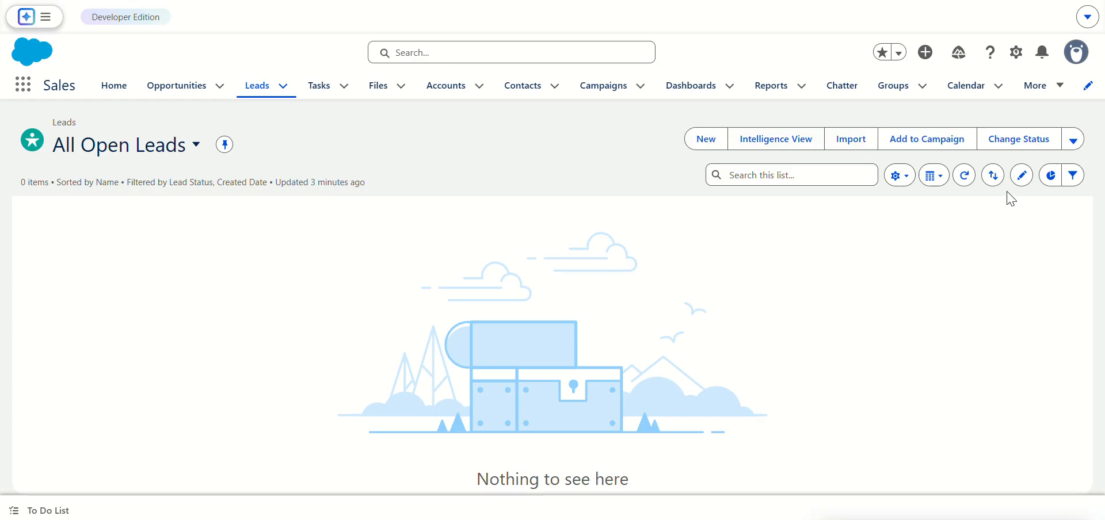
pyautogui.click(965, 175)
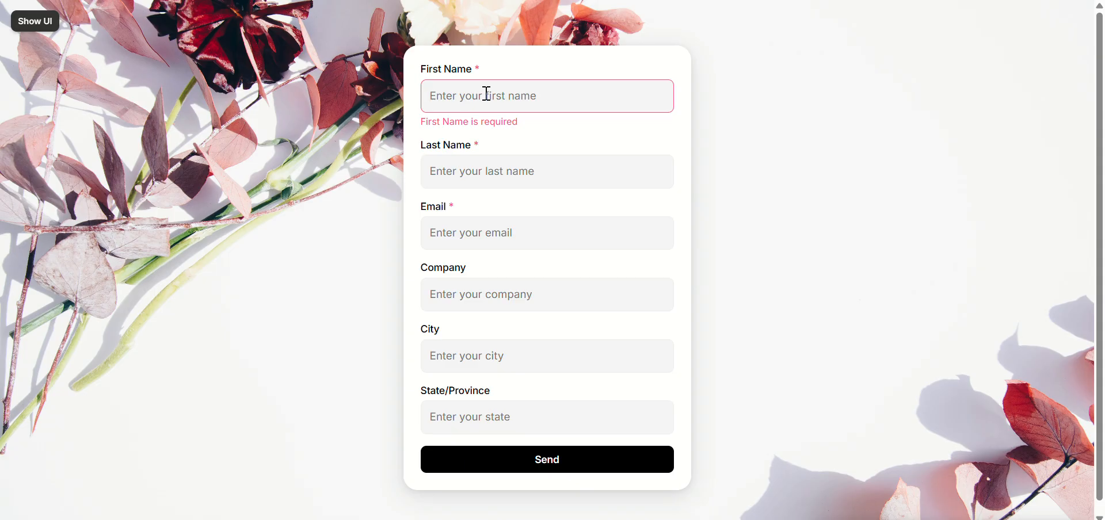
# Step: Fill in the first name, last name and email address in the previewed form
pyautogui.click(487, 94)
pyautogui.press('Tab')
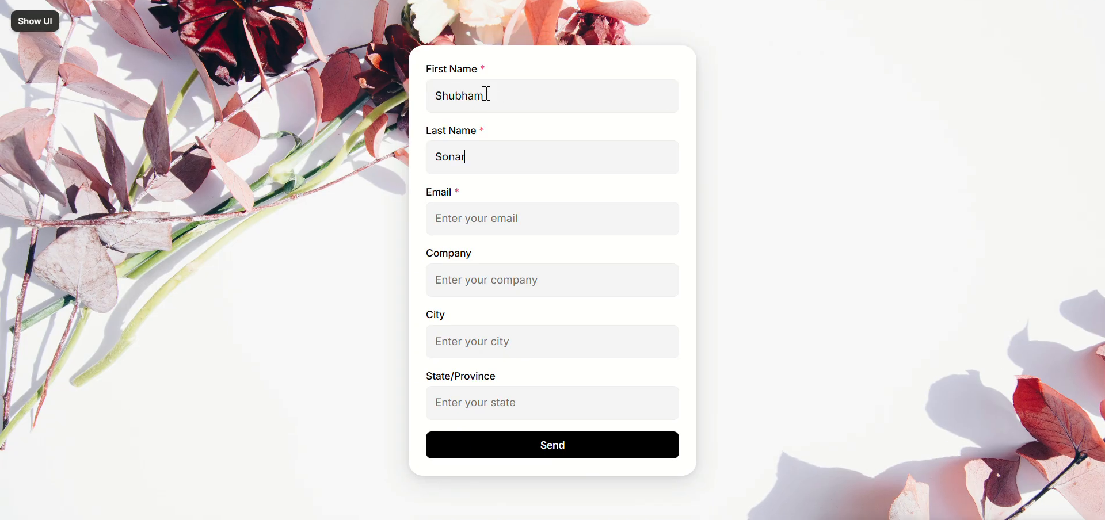
pyautogui.press('Tab')
pyautogui.write('test@test.com')
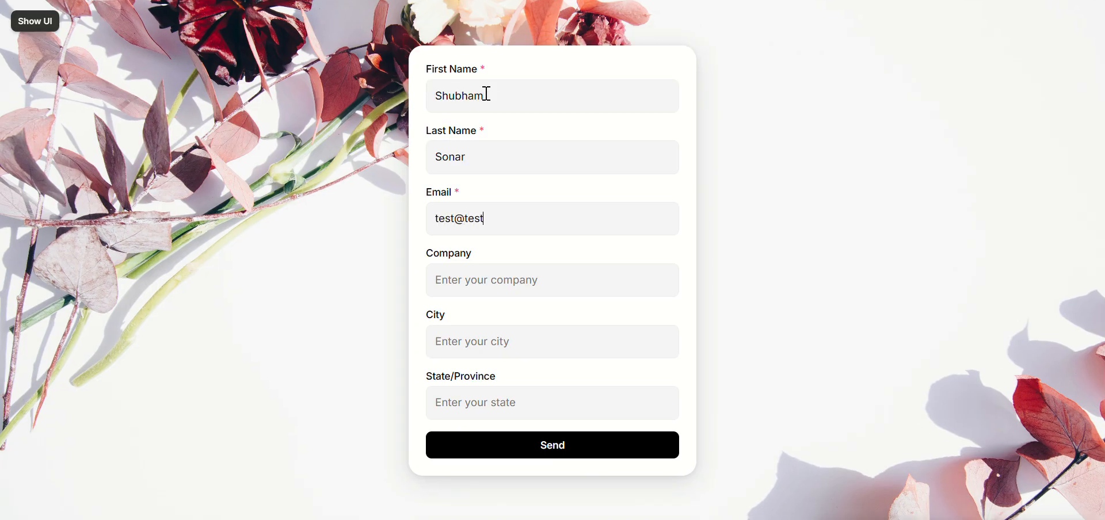
pyautogui.press('BackSpace')
pyautogui.press('BackSpace')
pyautogui.press('BackSpace')
pyautogui.hotkey('ctrl', 'a')
pyautogui.press('Right')
pyautogui.write('com')
# Step: Fill in the company field of the form and send the submission
pyautogui.press('Tab')
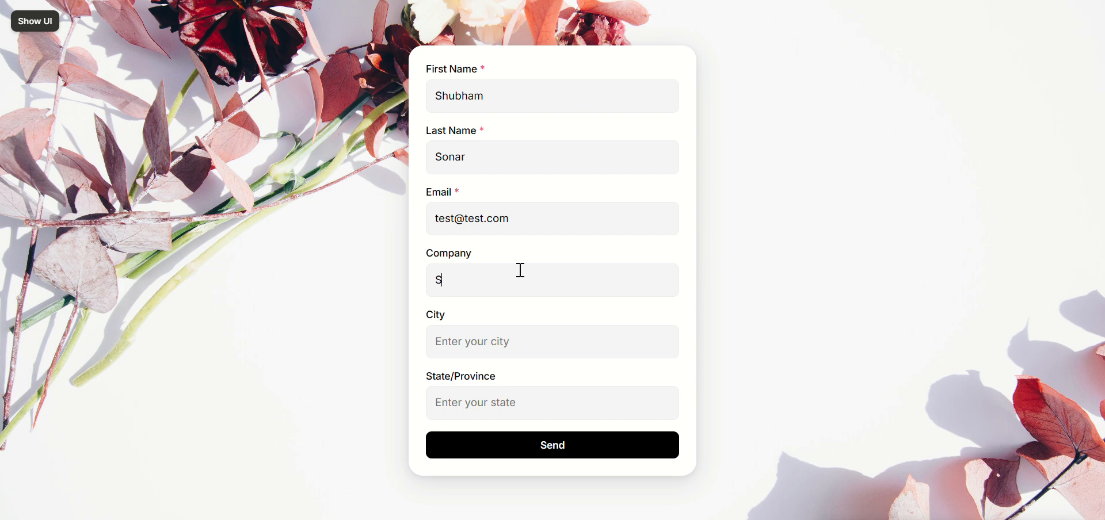
pyautogui.click(556, 443)
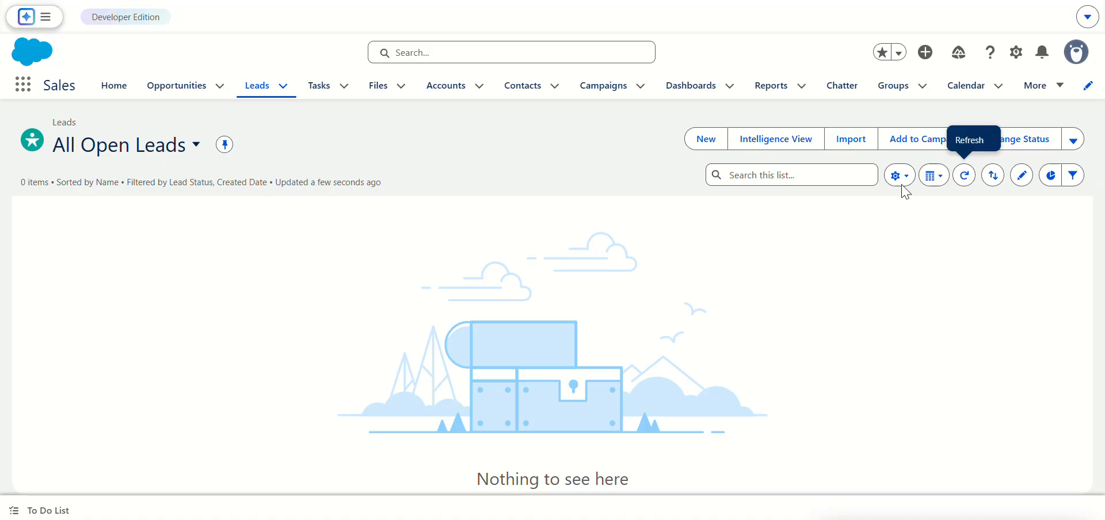
# Step: Switch to Salesforce and check the All Open Leads list for the submitted lead
pyautogui.click(965, 175)
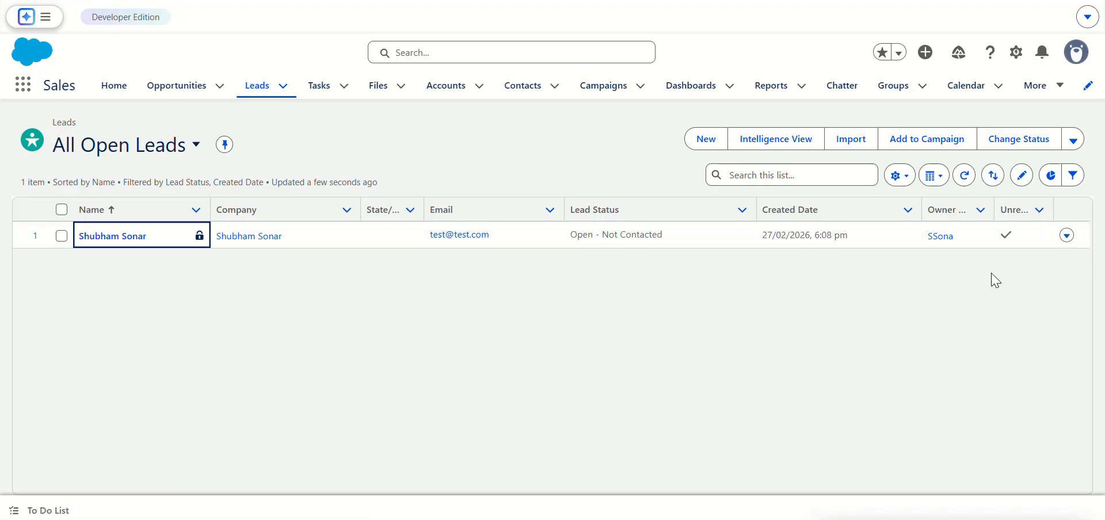
pyautogui.click(1059, 245)
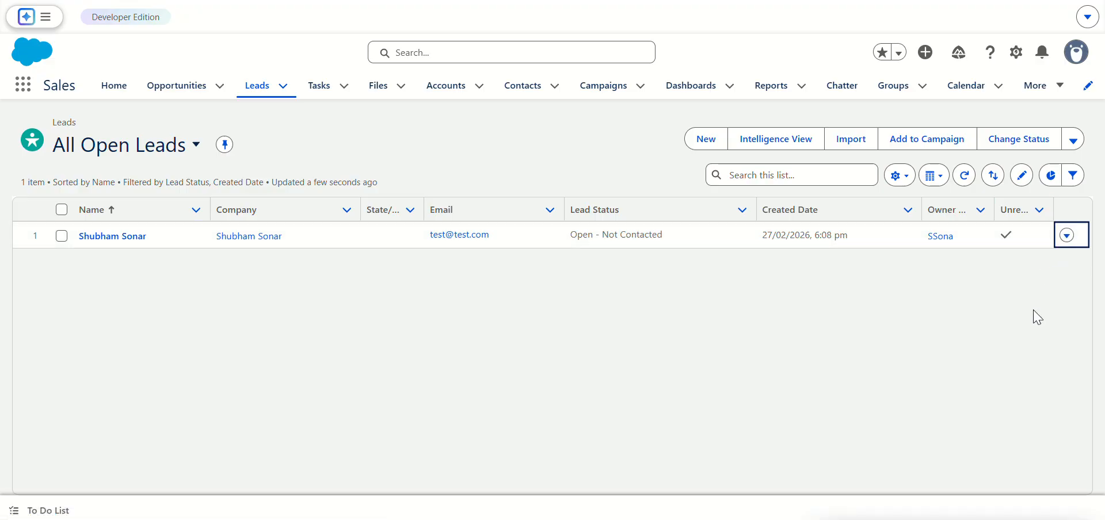
# Step: Delete the test lead from the All Open Leads list
pyautogui.click(1067, 235)
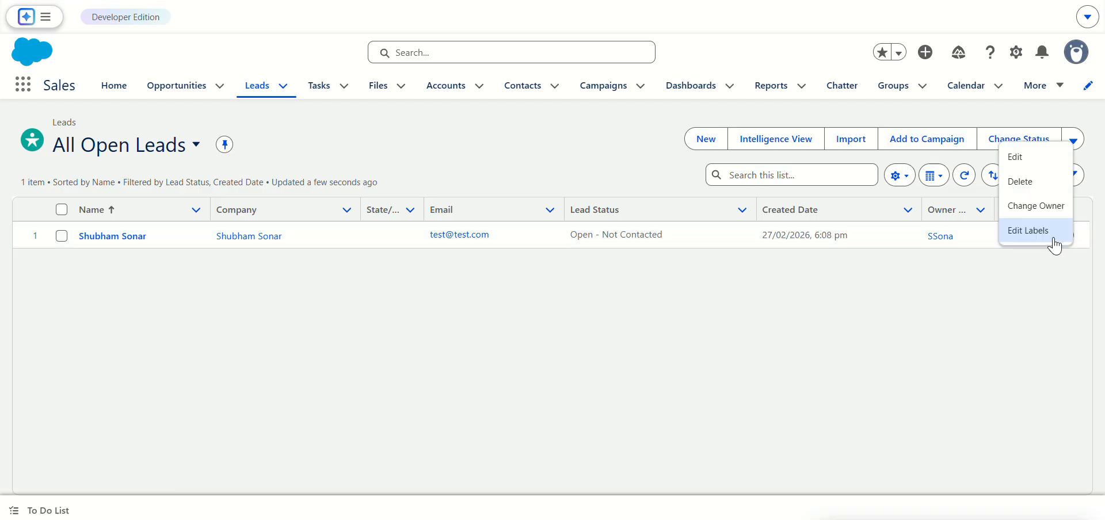
pyautogui.click(1030, 182)
pyautogui.click(761, 292)
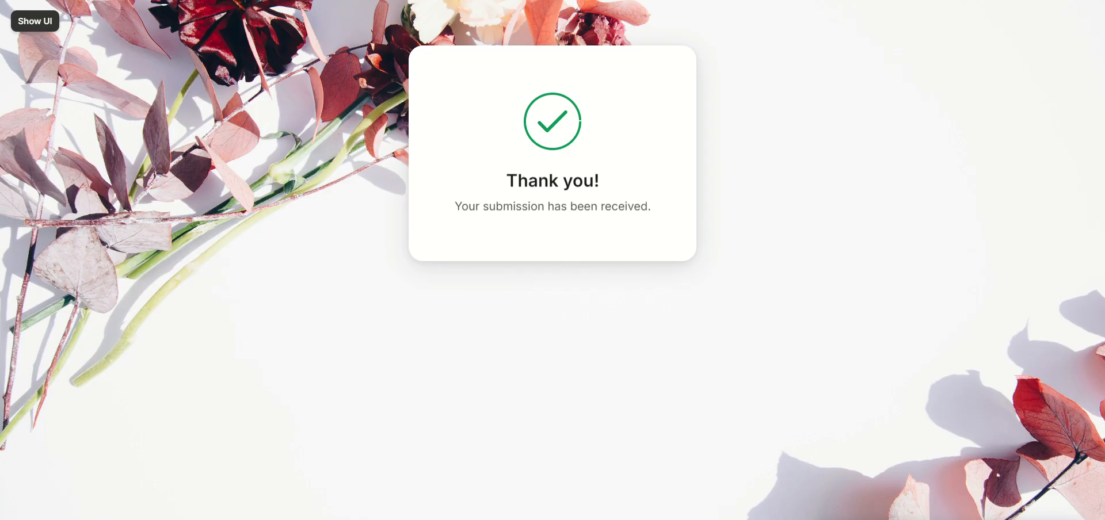
# Step: Switch back to the Framer editor and remove the Company, City and State/Province fields from the Salesforce Web Form
pyautogui.click(47, 27)
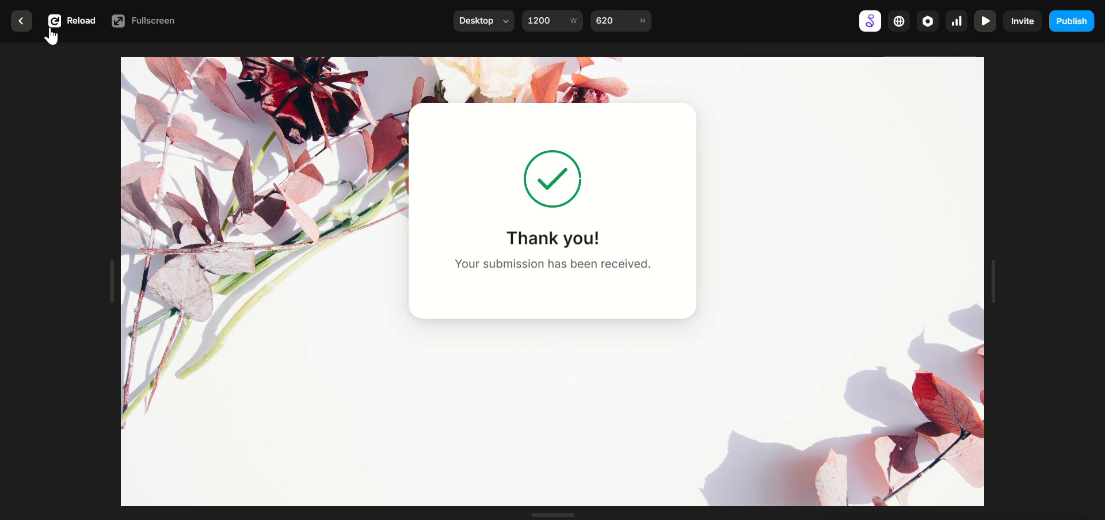
pyautogui.click(20, 24)
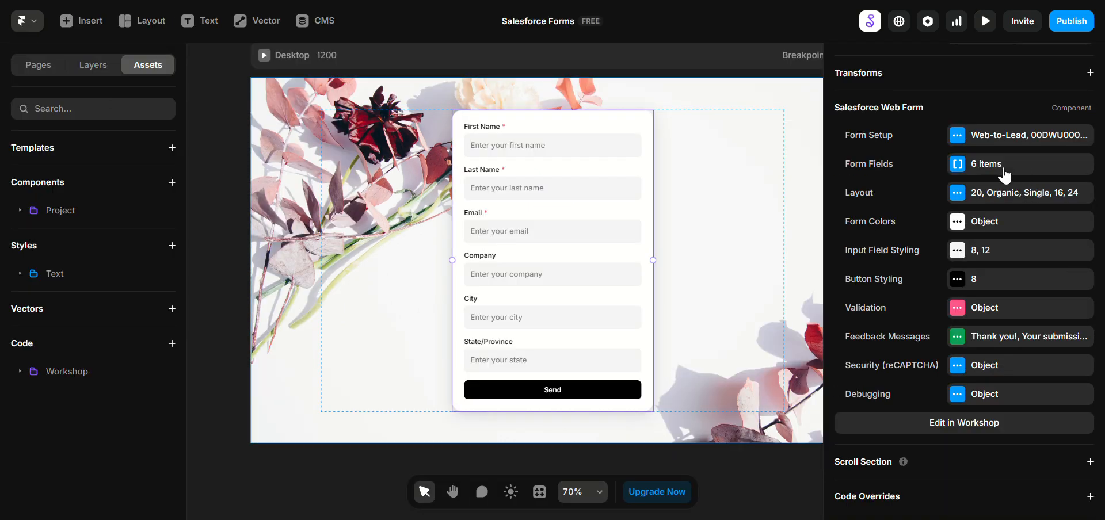
pyautogui.click(982, 174)
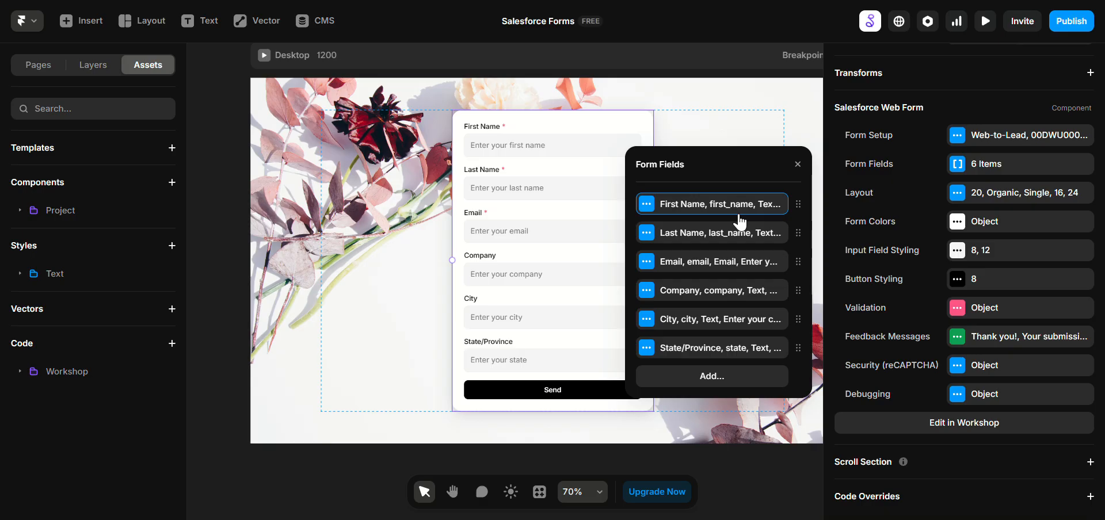
pyautogui.rightClick(728, 300)
pyautogui.click(732, 306)
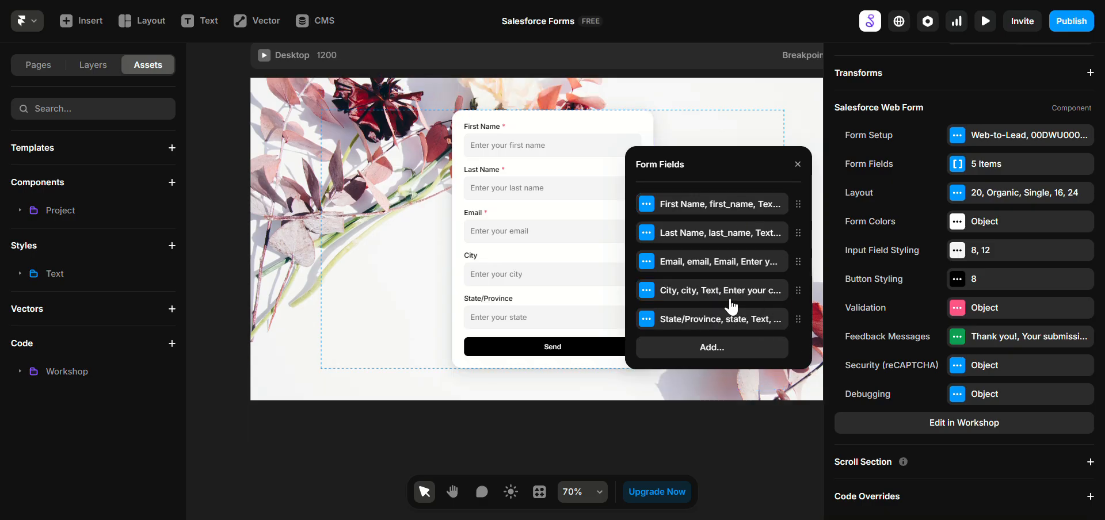
pyautogui.rightClick(731, 305)
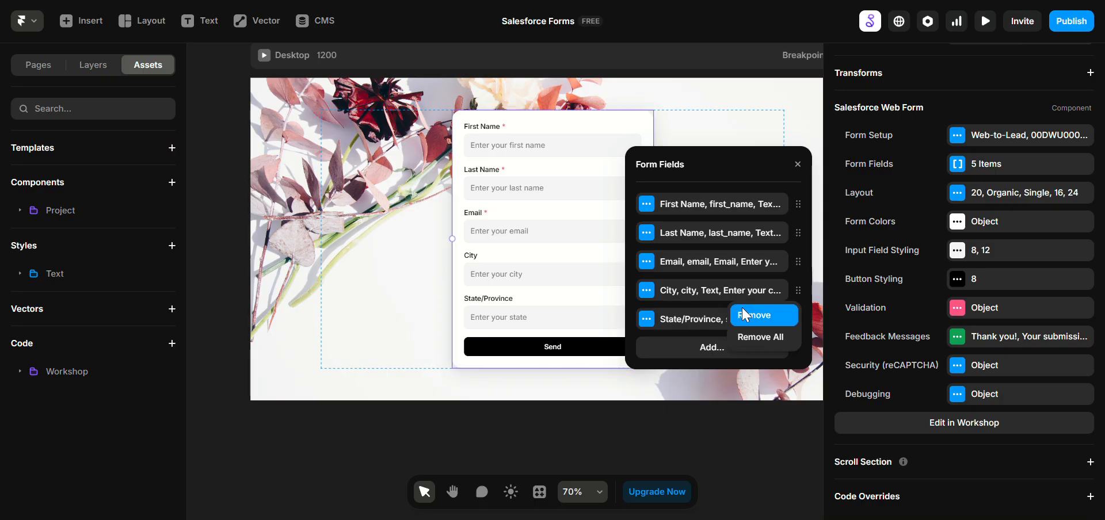
pyautogui.click(736, 314)
pyautogui.rightClick(728, 306)
pyautogui.click(739, 314)
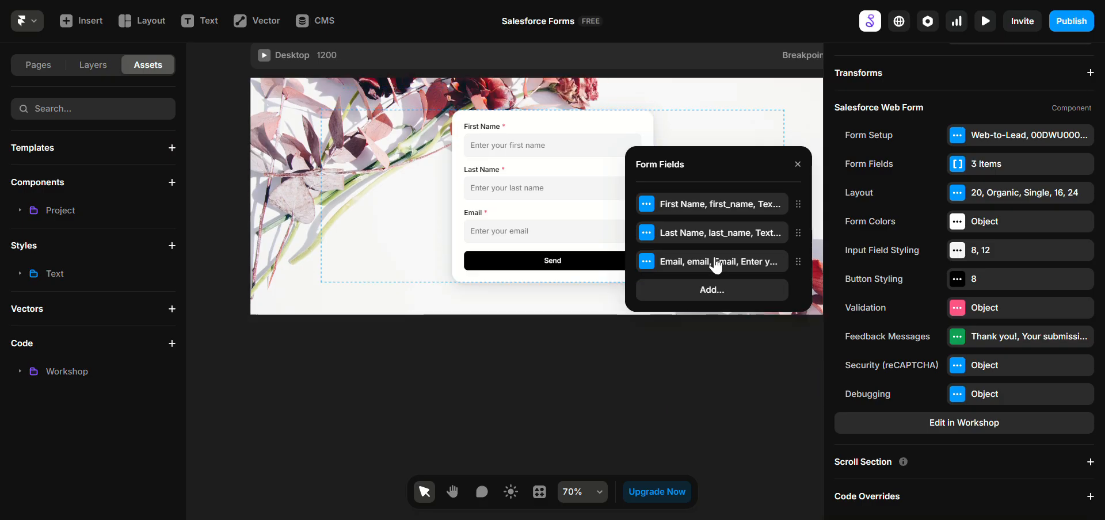
pyautogui.click(573, 187)
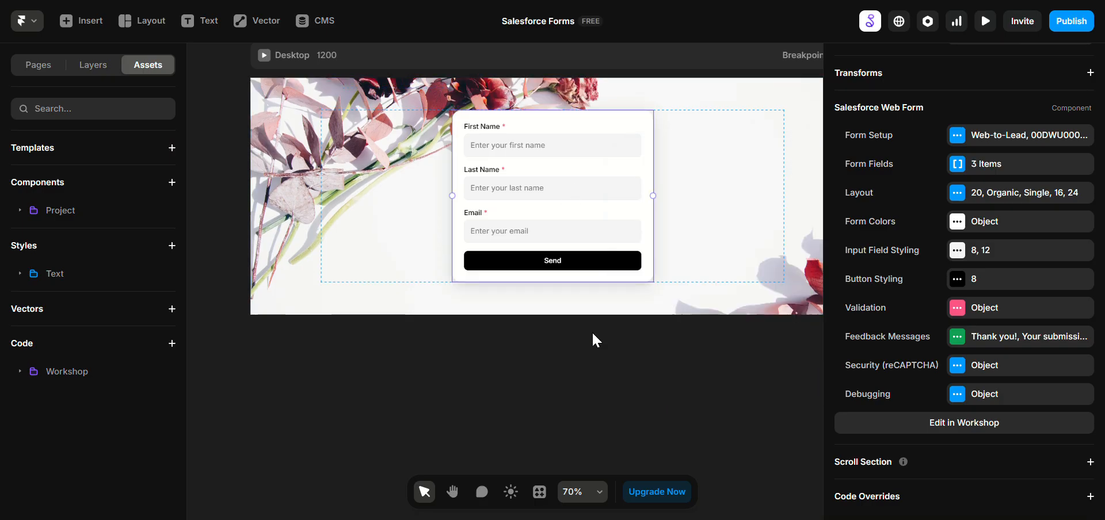
# Step: Set the form layout's corner radius to 15px and its shadow to Soft
pyautogui.click(564, 319)
pyautogui.moveTo(564, 317); pyautogui.dragTo(552, 392)
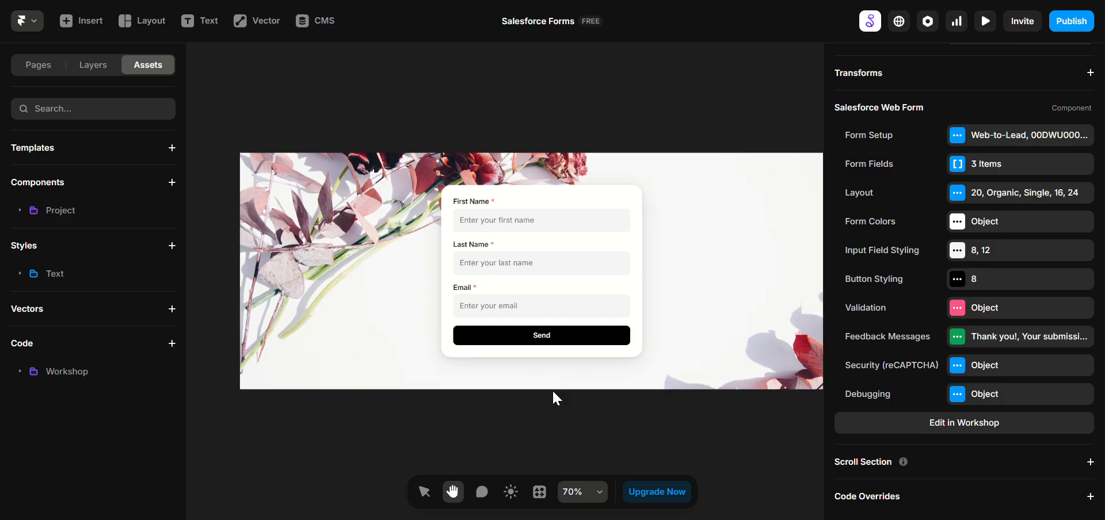
pyautogui.click(1002, 206)
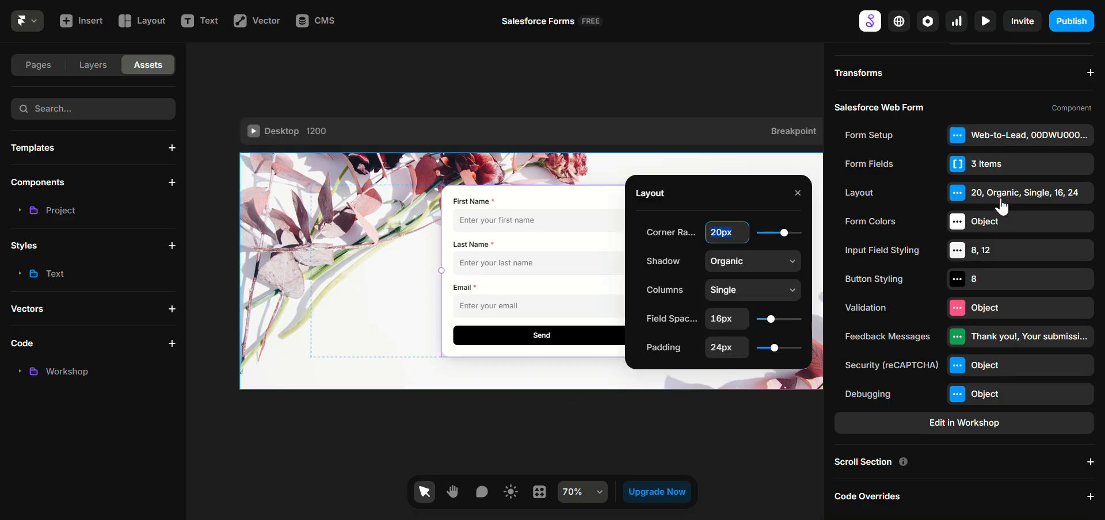
pyautogui.moveTo(784, 233); pyautogui.dragTo(781, 238)
pyautogui.moveTo(779, 233); pyautogui.dragTo(782, 234)
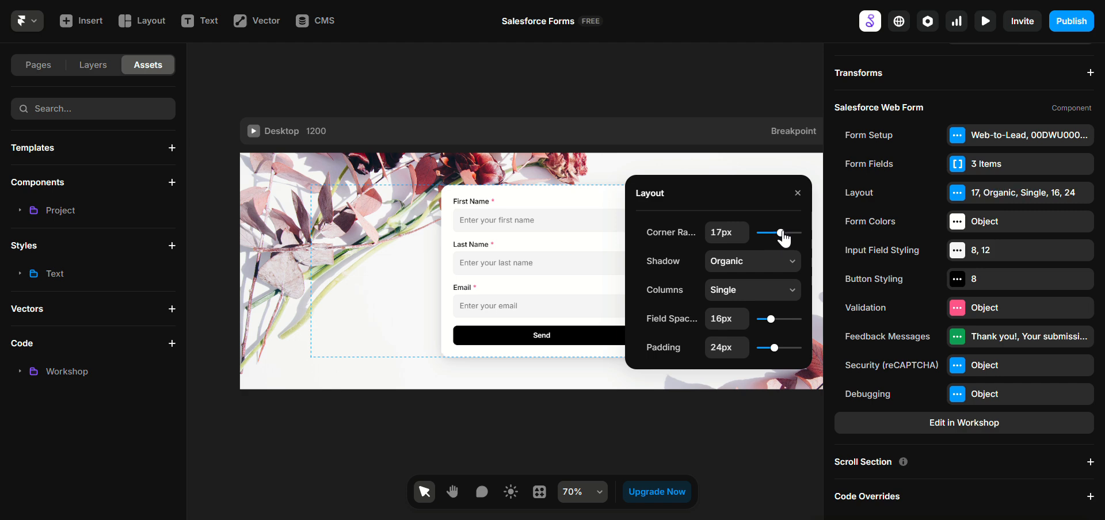
pyautogui.click(718, 239)
pyautogui.write('15')
pyautogui.press('Return')
pyautogui.click(745, 262)
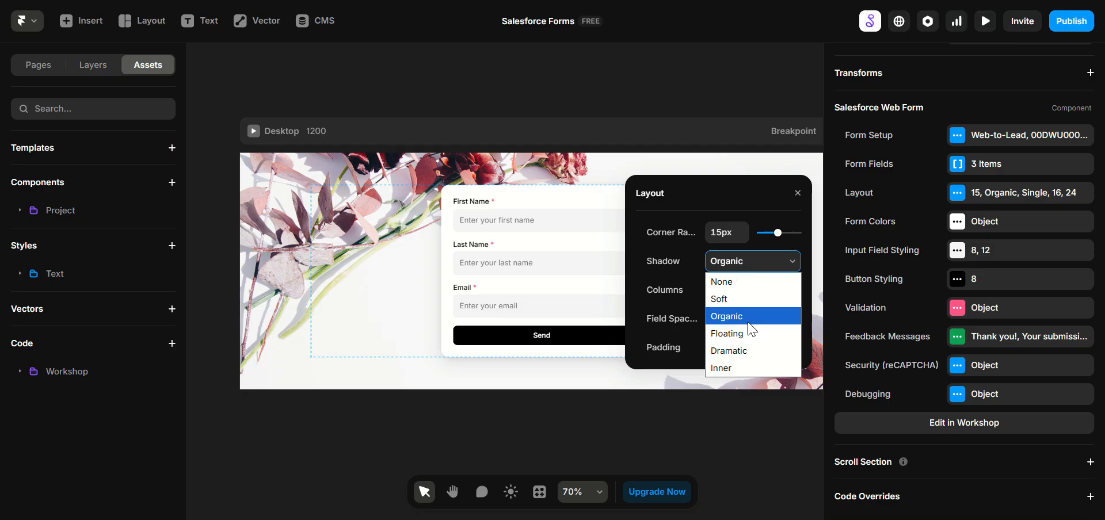
pyautogui.click(746, 300)
# Step: Try the two-column layout for the form fields and return to a single column
pyautogui.click(741, 293)
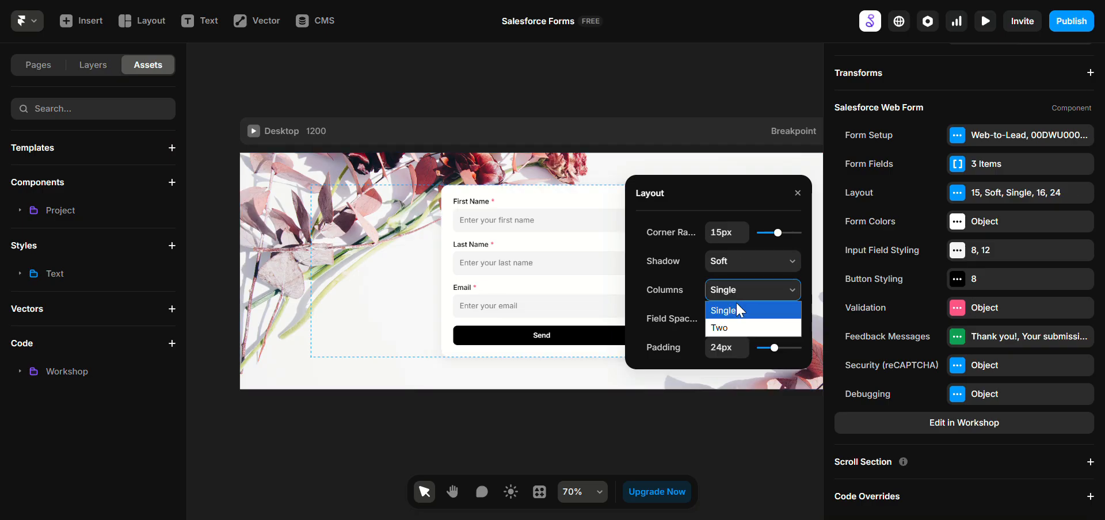
pyautogui.click(746, 329)
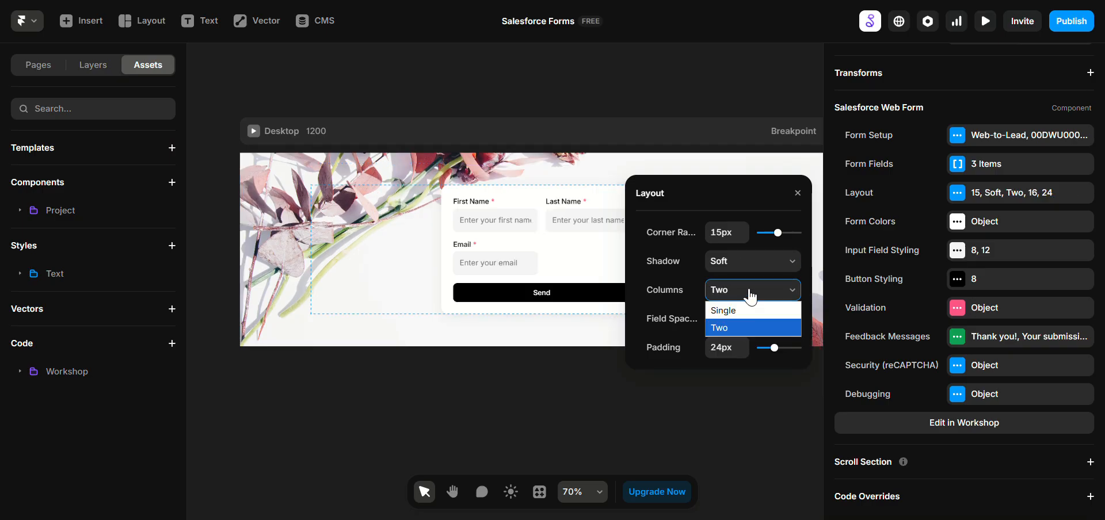
pyautogui.click(746, 310)
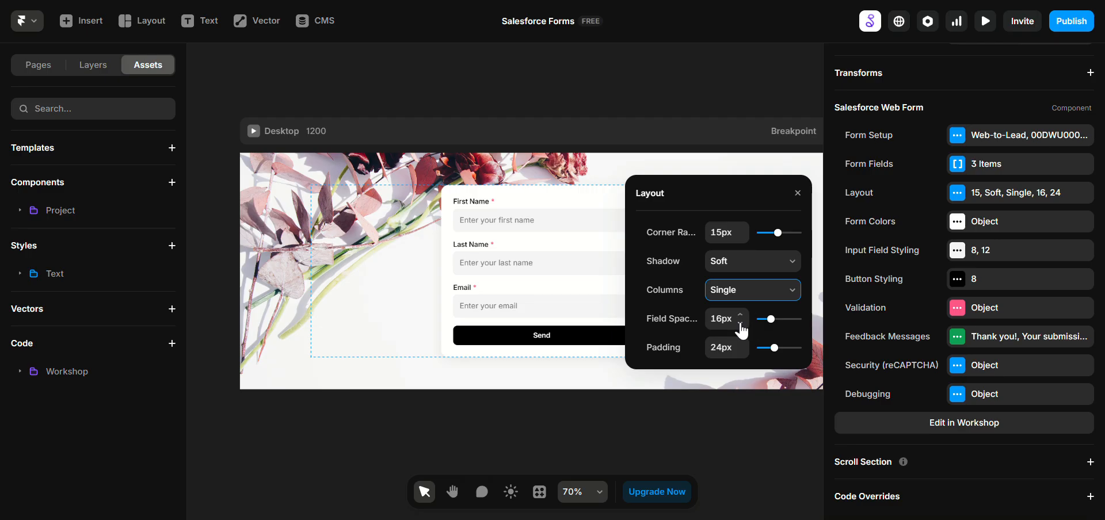
# Step: Set the form layout's field spacing to 23px and its padding to 34px, keeping the form selected
pyautogui.moveTo(771, 319); pyautogui.dragTo(777, 320)
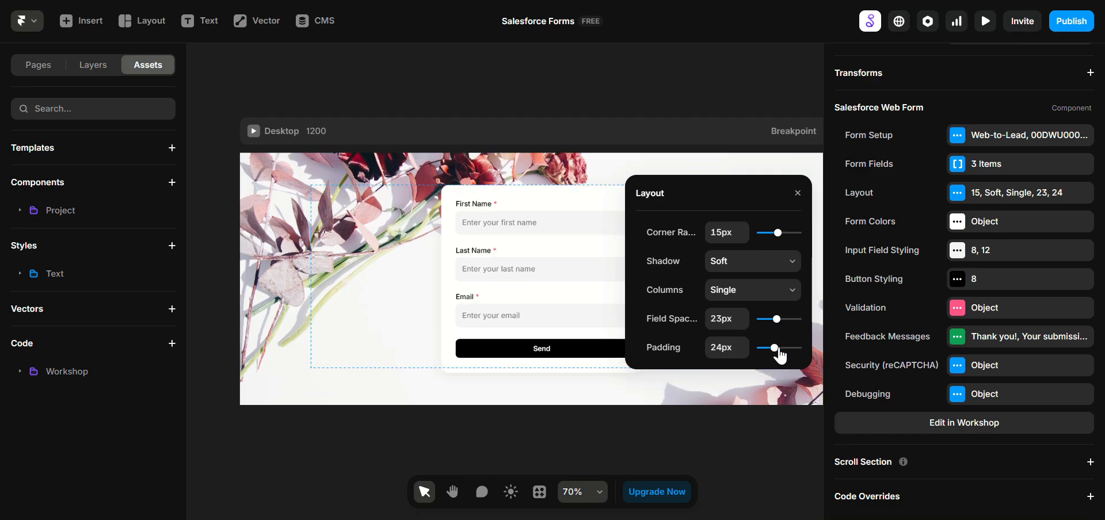
pyautogui.moveTo(774, 348); pyautogui.dragTo(780, 348)
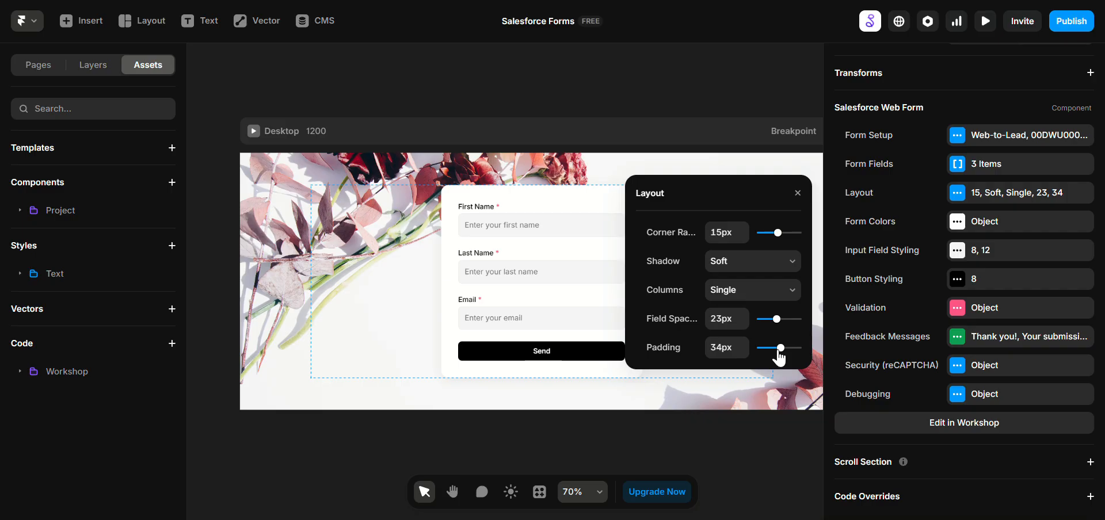
pyautogui.click(380, 328)
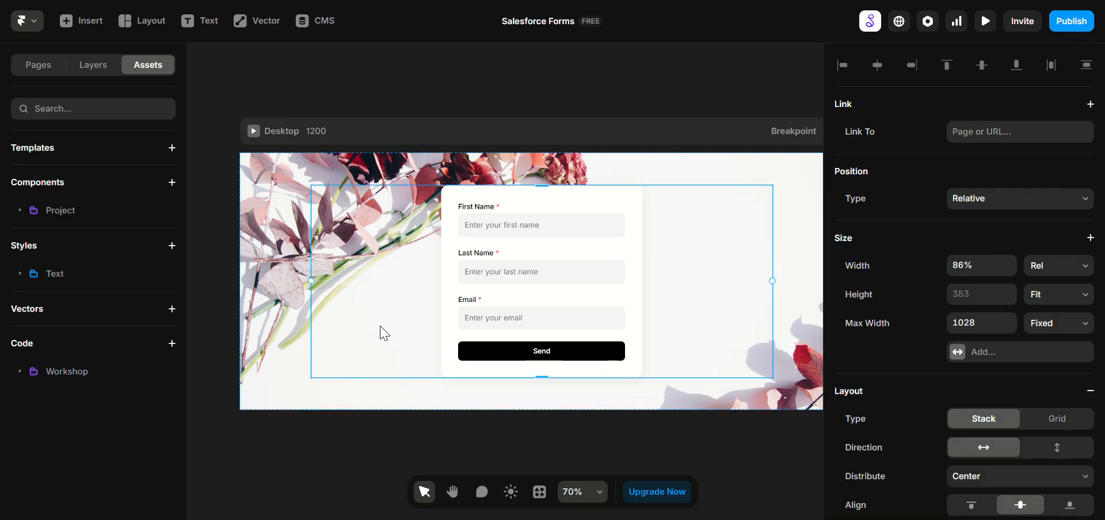
pyautogui.click(567, 312)
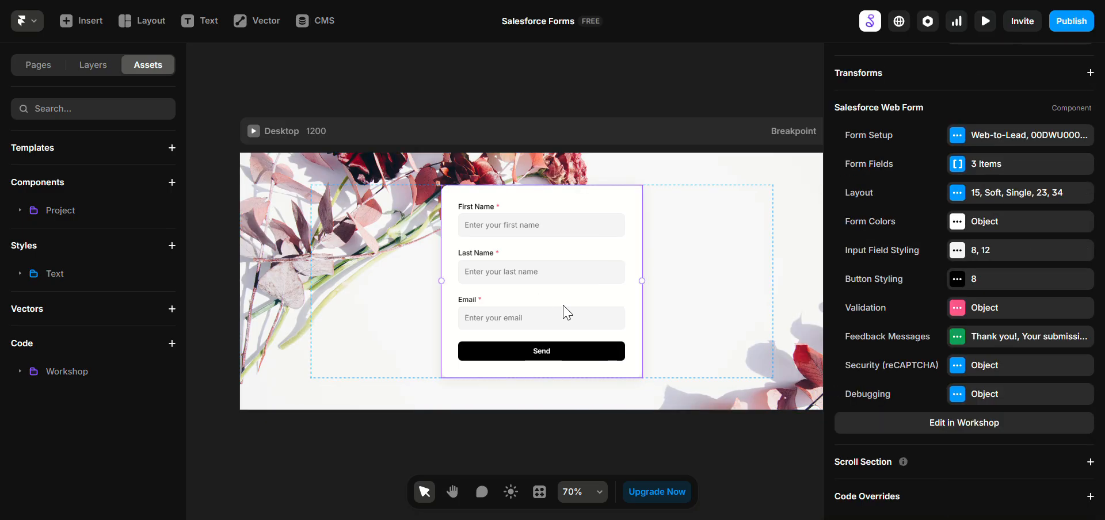
pyautogui.click(995, 231)
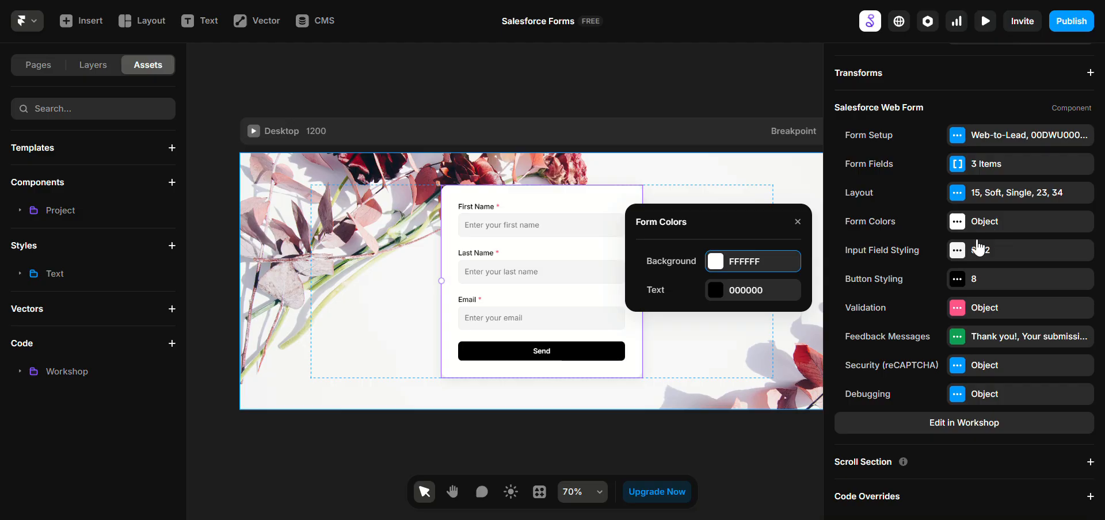
pyautogui.click(797, 222)
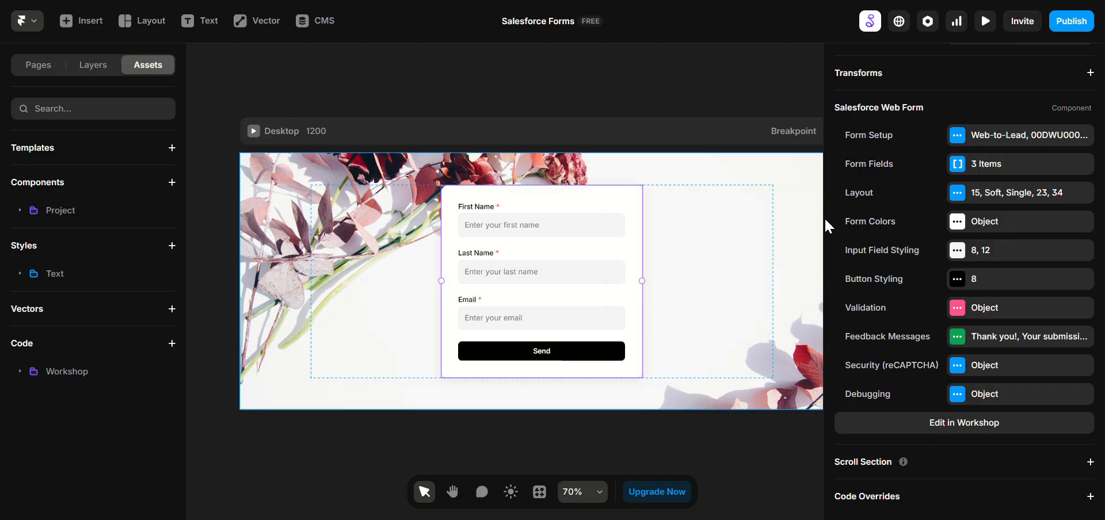
# Step: Change the background color of the form's input fields to the near-white tint FFFCFC
pyautogui.click(1014, 249)
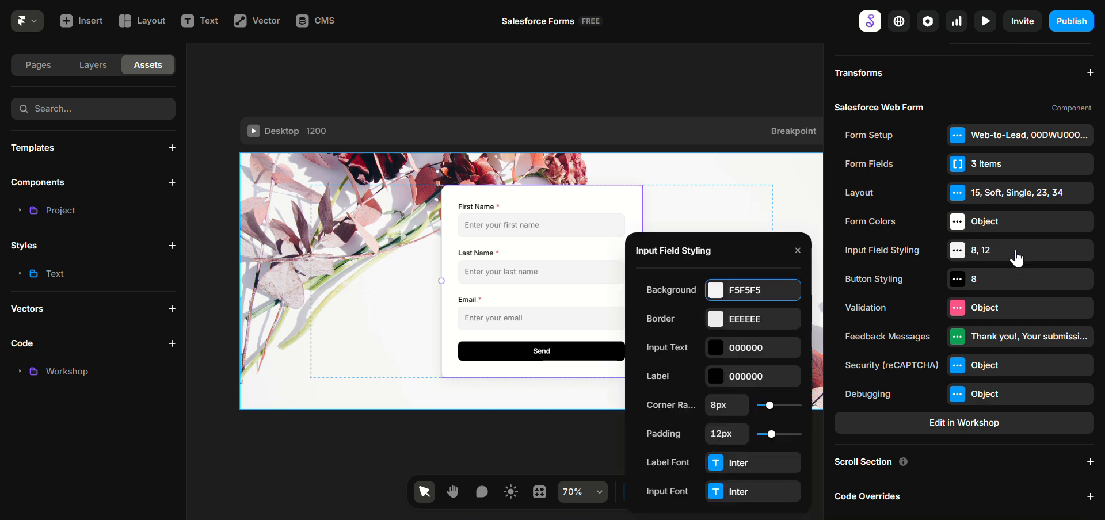
pyautogui.click(717, 291)
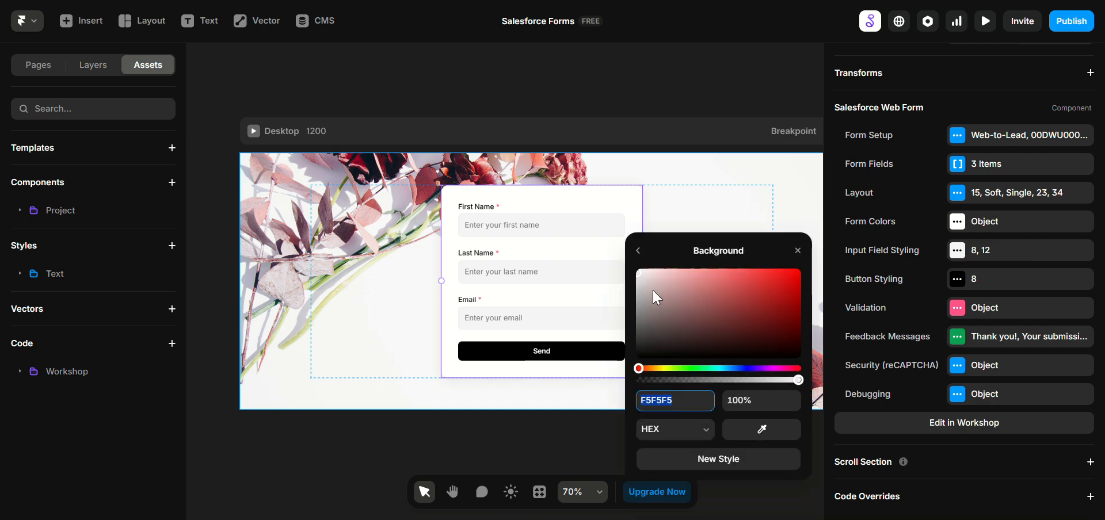
pyautogui.click(644, 277)
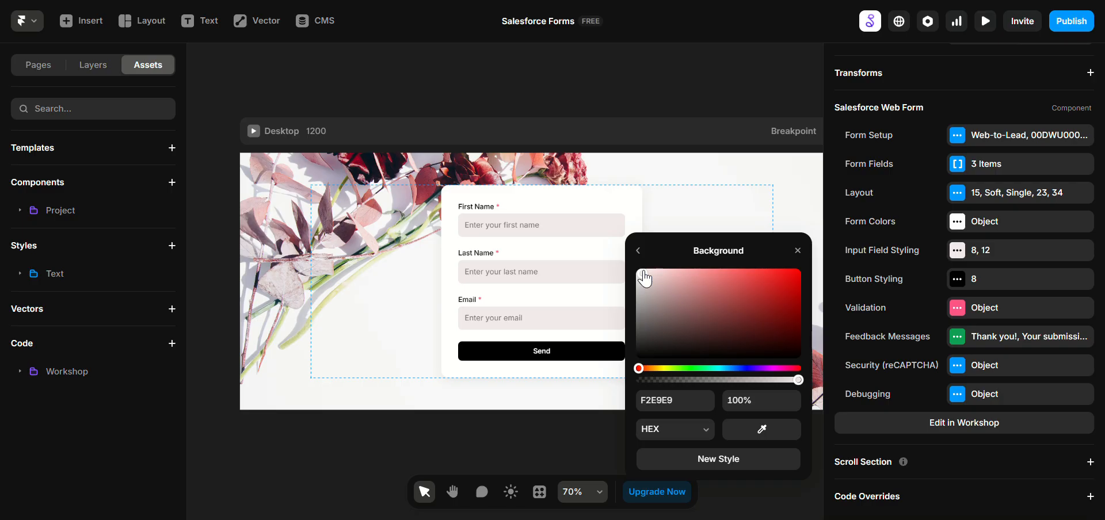
pyautogui.click(642, 271)
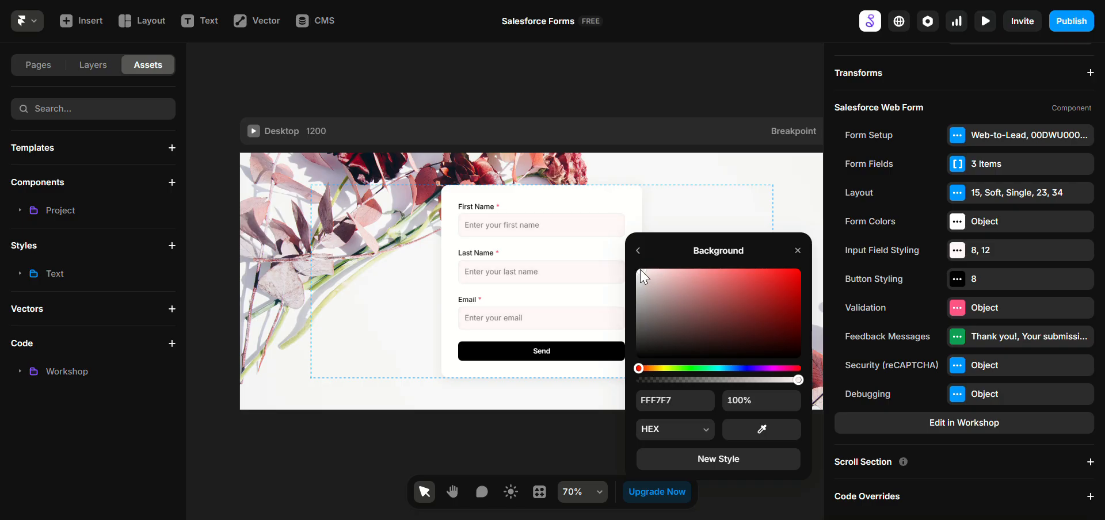
pyautogui.click(640, 269)
pyautogui.moveTo(642, 277); pyautogui.dragTo(641, 275)
pyautogui.click(638, 251)
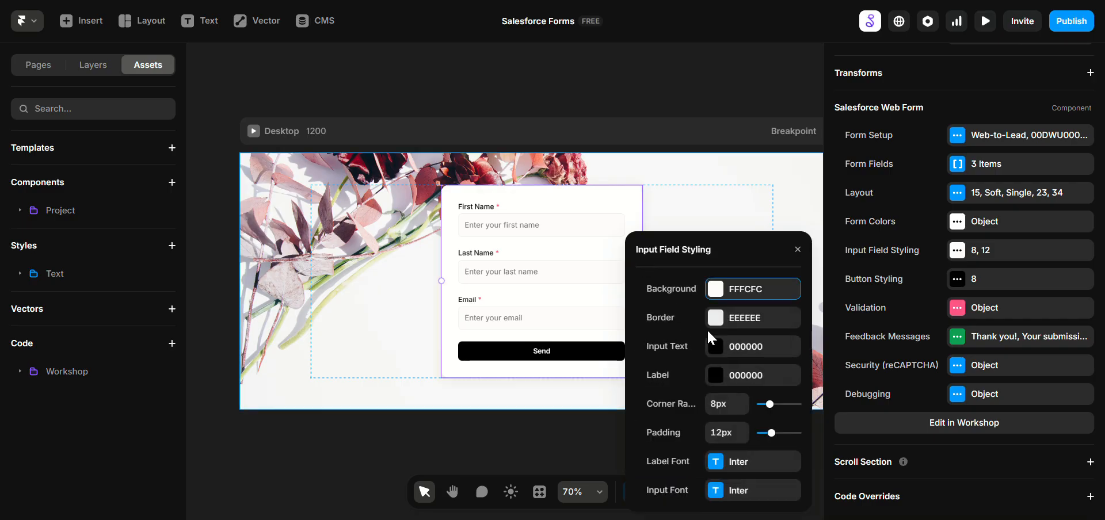
# Step: Change the border color of the form's input fields to E8DADA
pyautogui.click(713, 326)
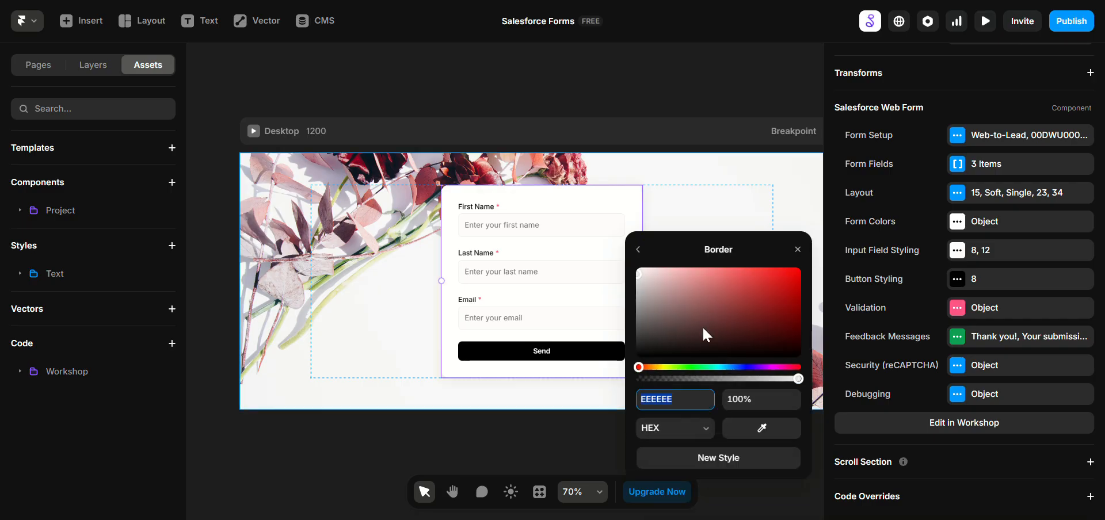
pyautogui.click(647, 275)
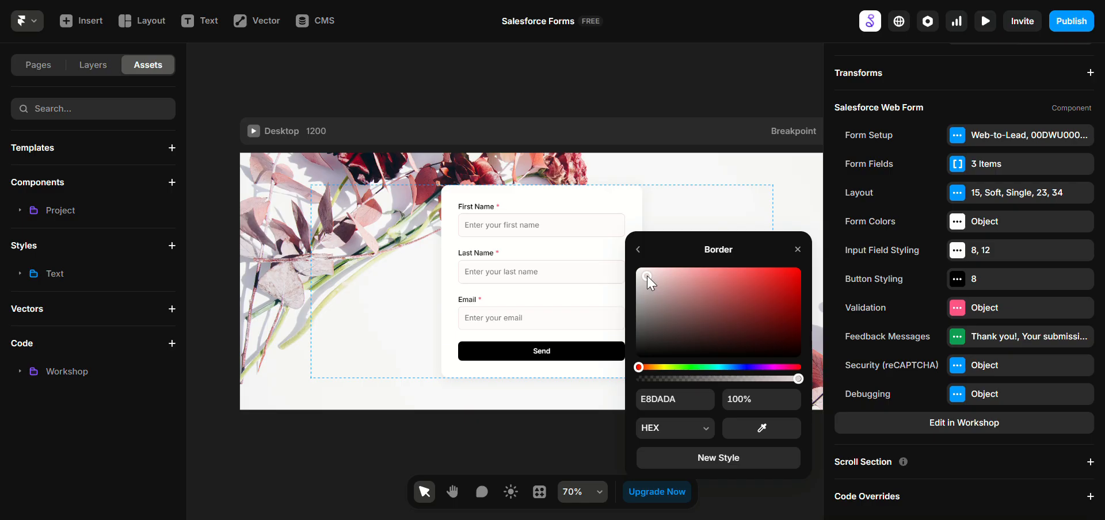
pyautogui.click(638, 249)
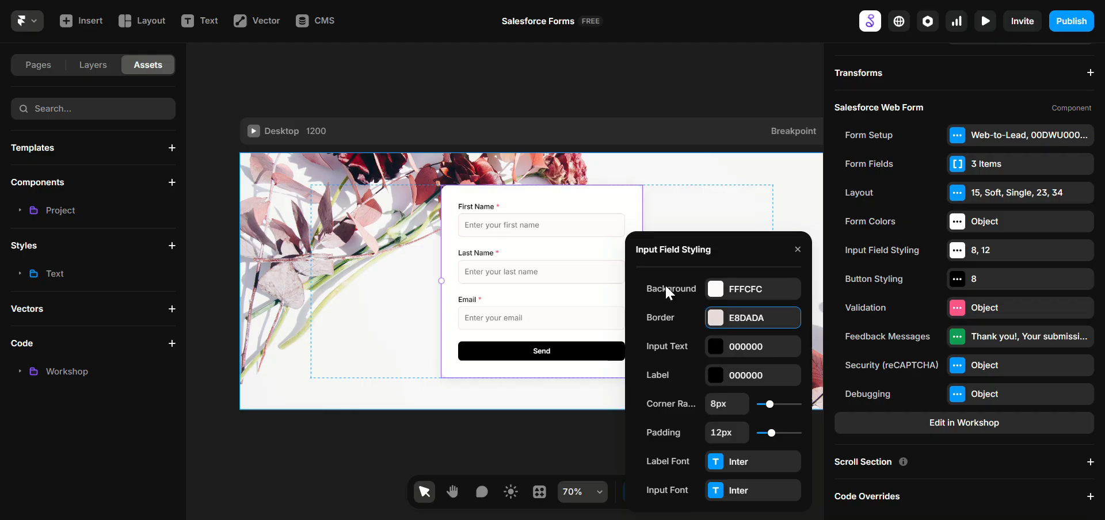
# Step: Set the label font of the form's input fields to Noto Sans
pyautogui.click(748, 462)
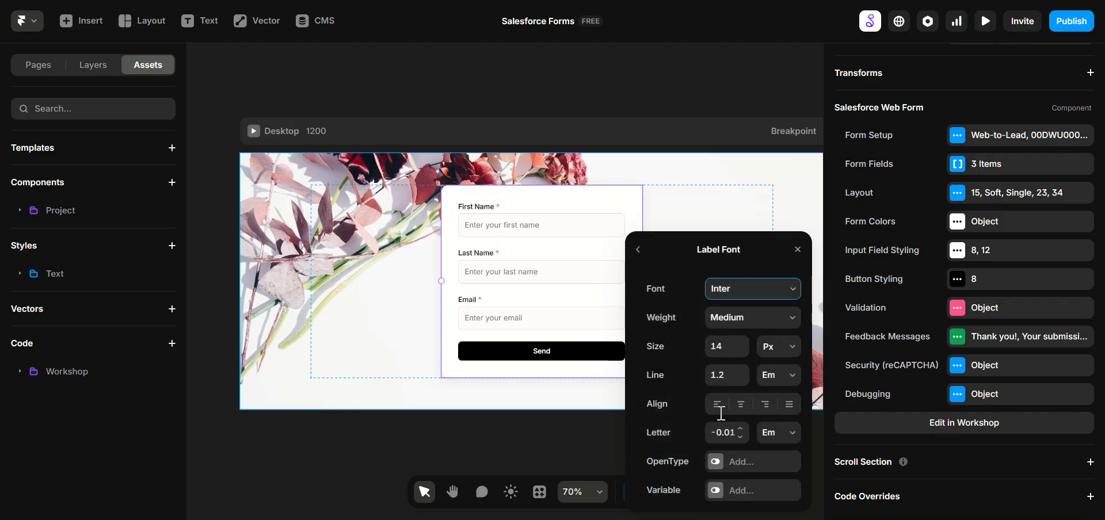
pyautogui.click(736, 288)
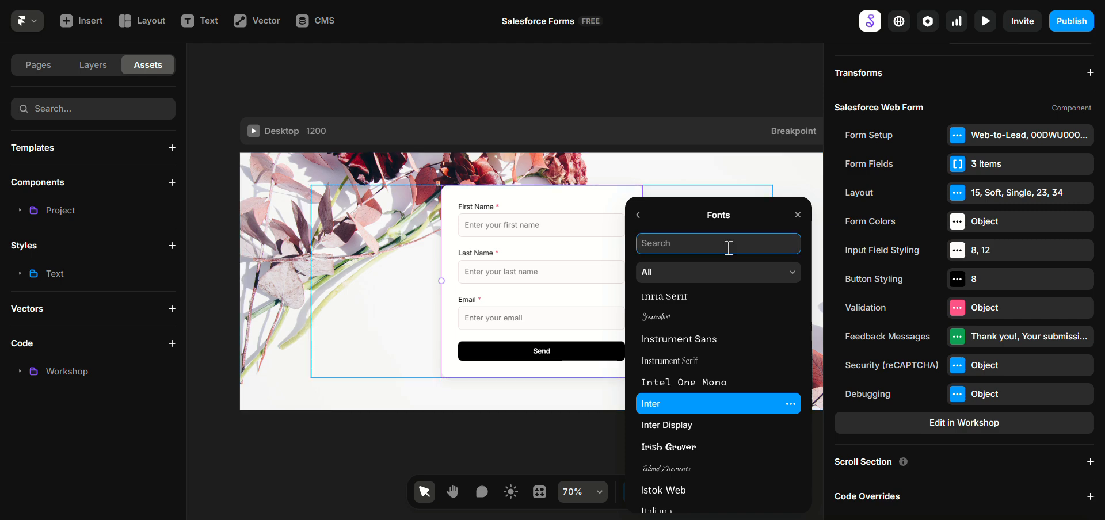
pyautogui.write('noto sans')
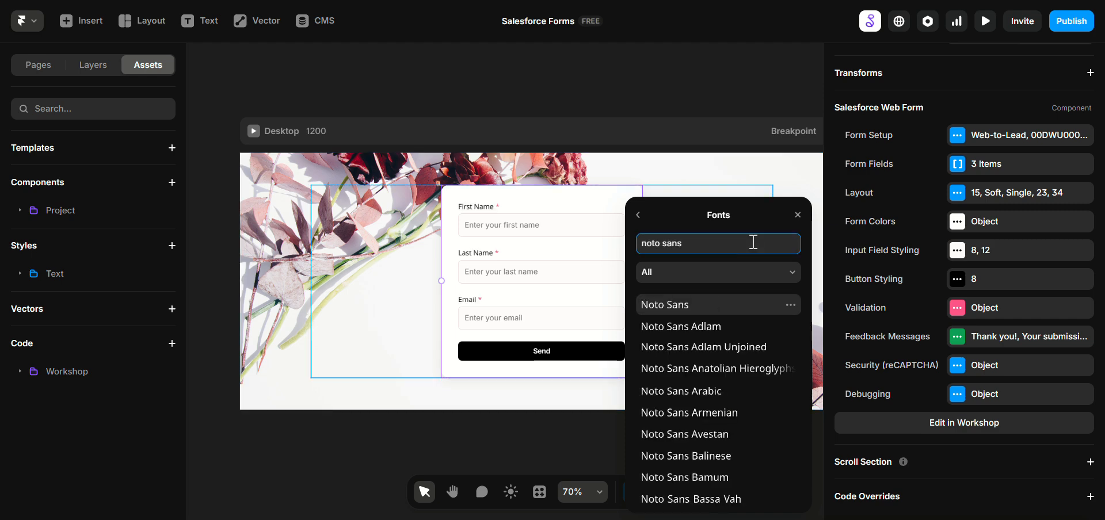
pyautogui.click(723, 296)
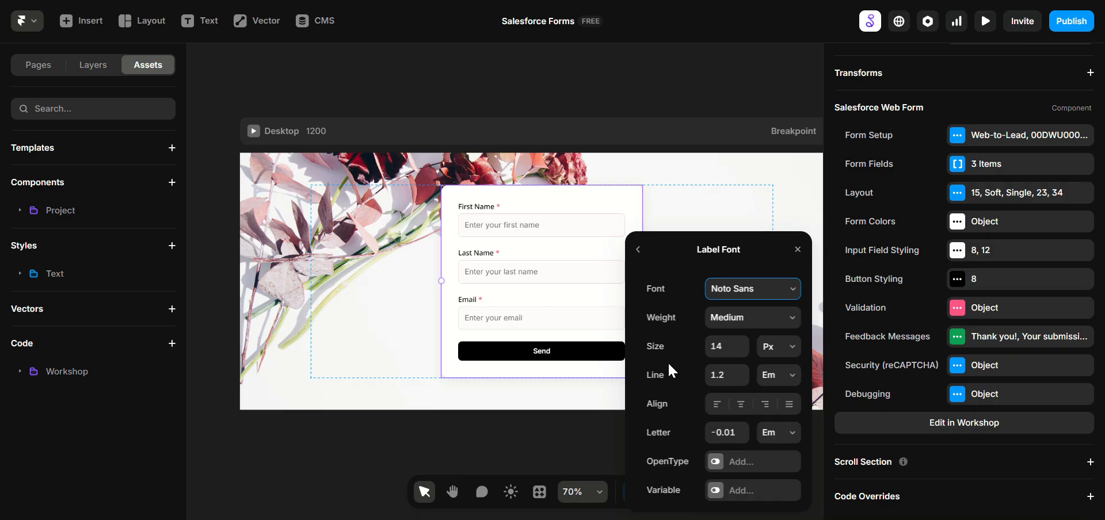
pyautogui.click(547, 301)
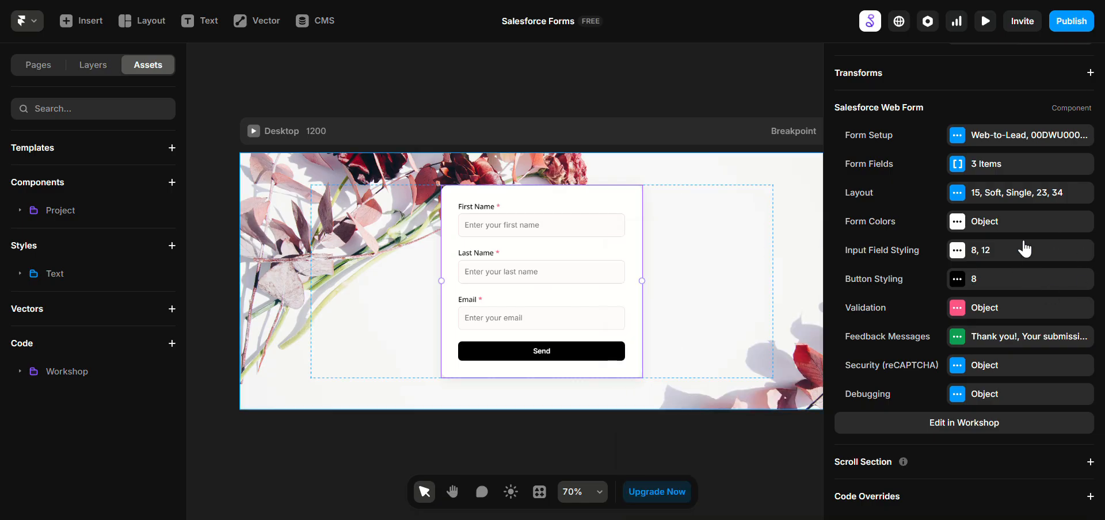
# Step: Try to sample a dark red from the flower image as the form button's background color
pyautogui.click(1019, 274)
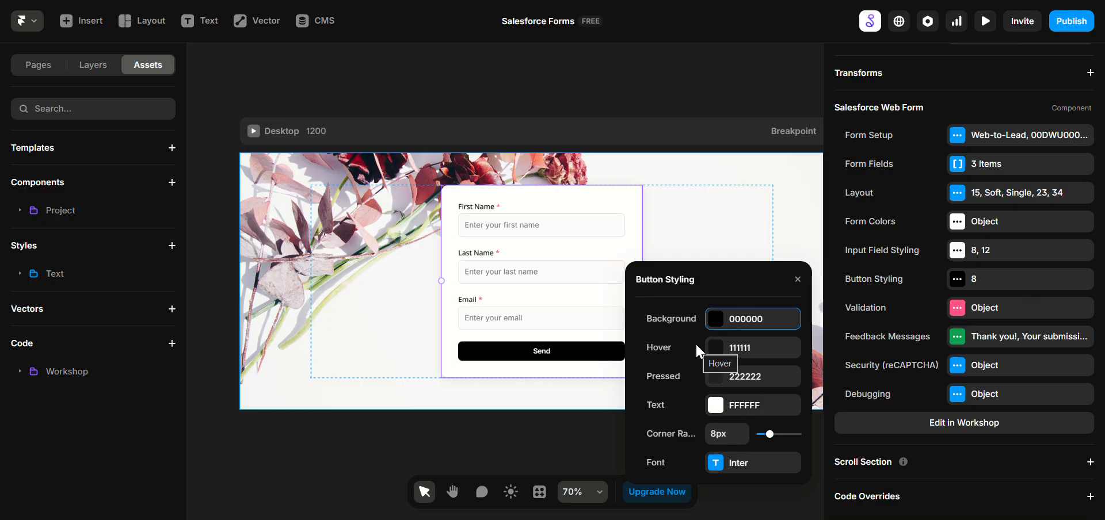
pyautogui.click(710, 317)
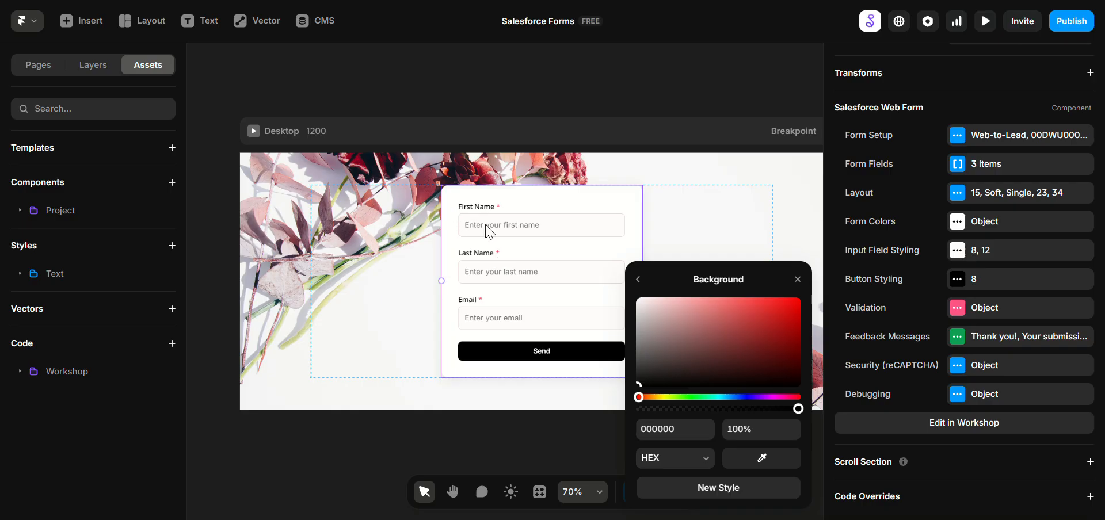
pyautogui.click(762, 459)
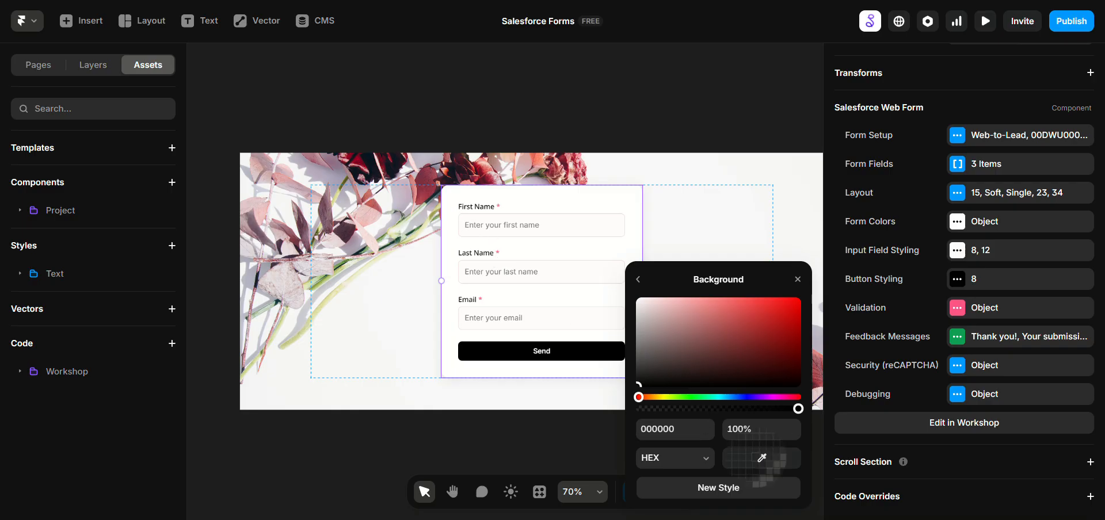
pyautogui.click(427, 184)
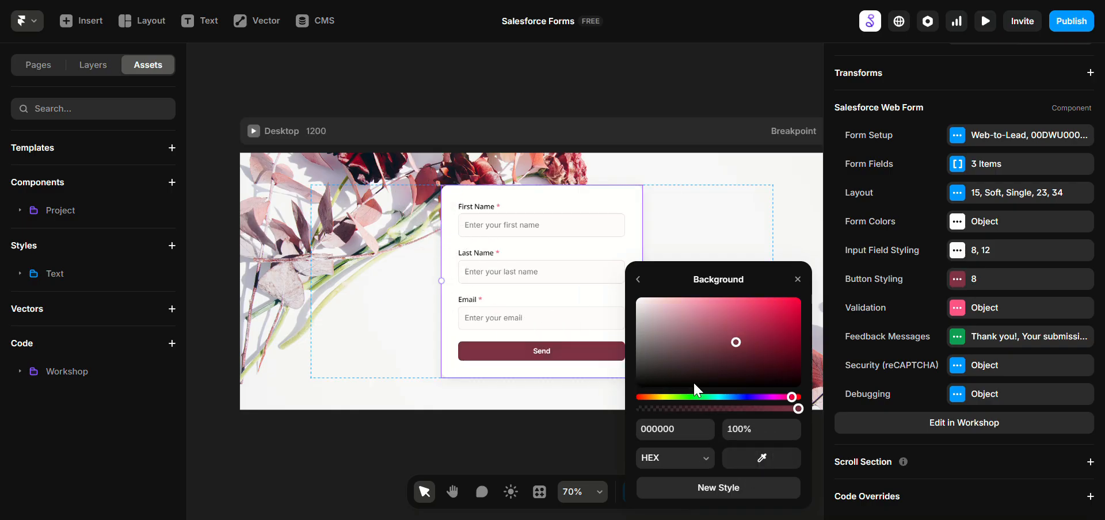
pyautogui.click(684, 431)
pyautogui.doubleClick(684, 431)
pyautogui.click(638, 280)
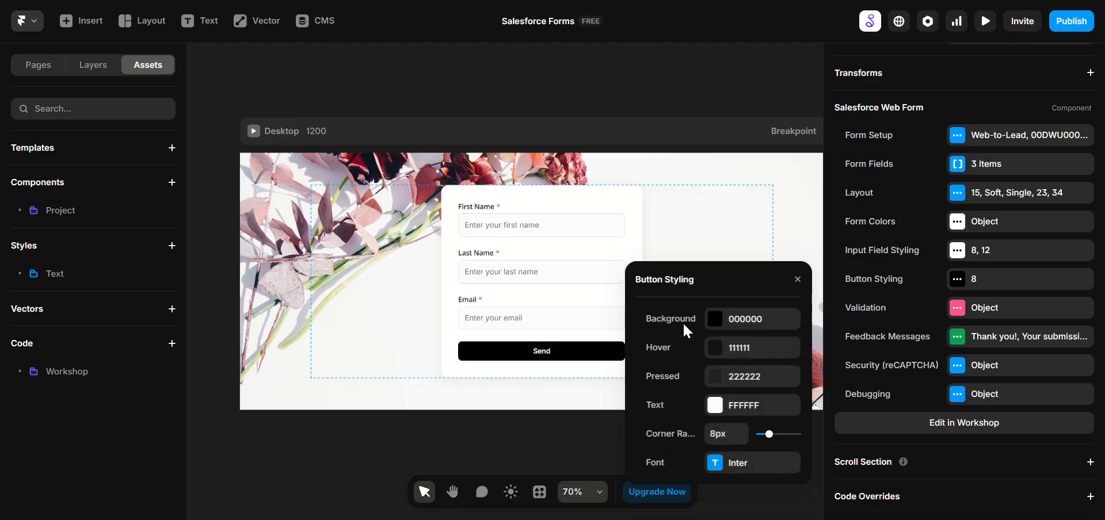
# Step: Set the button's background color to dark red 7F3040, sampled from the flower image, and copy its hex value
pyautogui.click(753, 322)
pyautogui.click(762, 457)
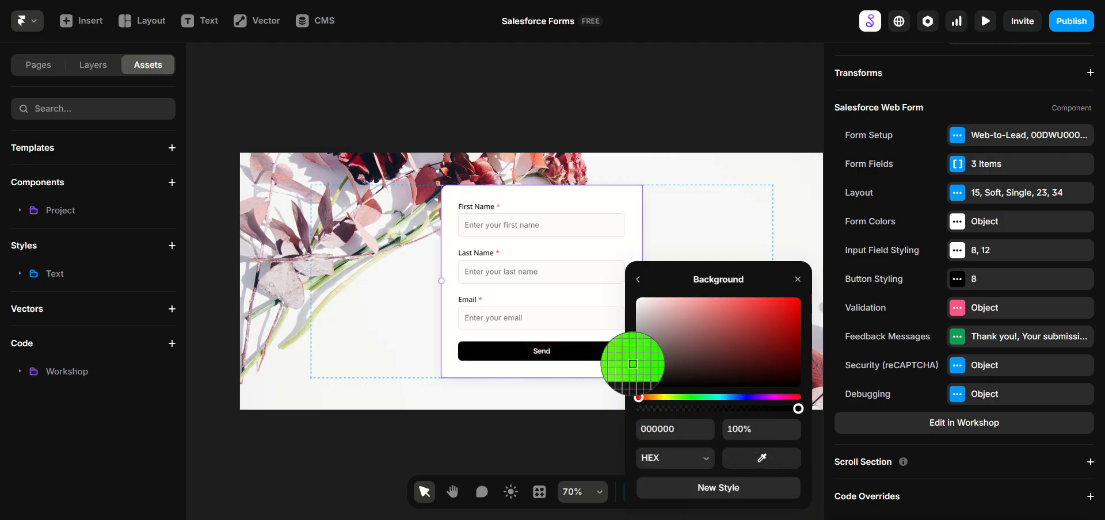
pyautogui.click(420, 184)
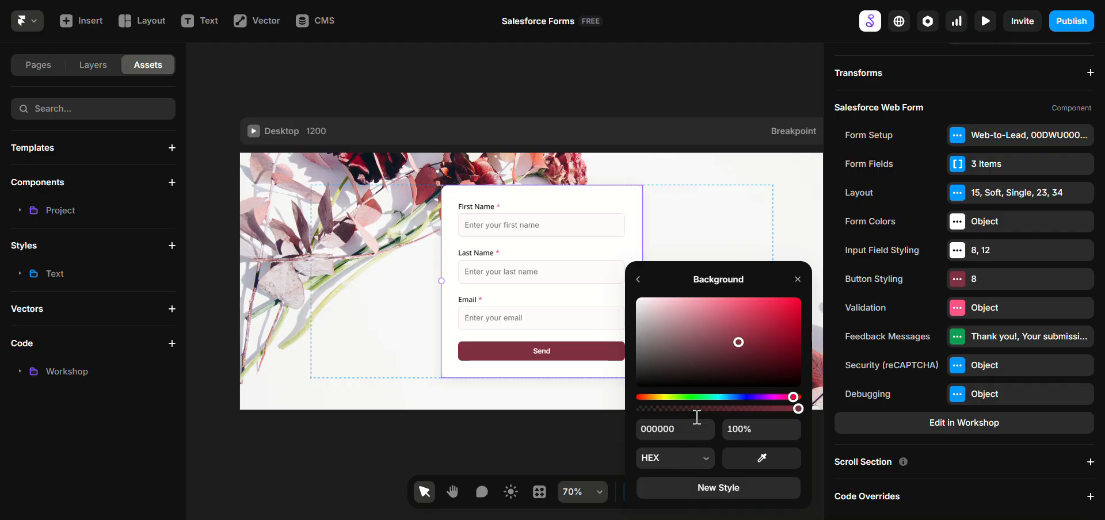
pyautogui.click(640, 282)
pyautogui.click(735, 320)
pyautogui.doubleClick(668, 427)
pyautogui.hotkey('ctrl', 'c')
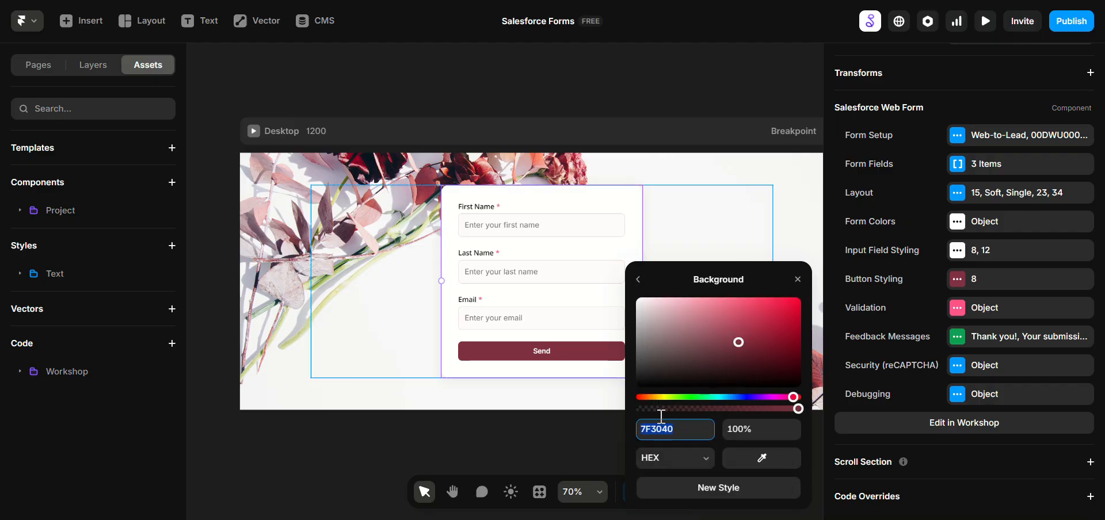
pyautogui.click(638, 280)
# Step: Set the button's hover color to a lighter red, A1384D, starting from the copied background color
pyautogui.click(734, 348)
pyautogui.doubleClick(656, 427)
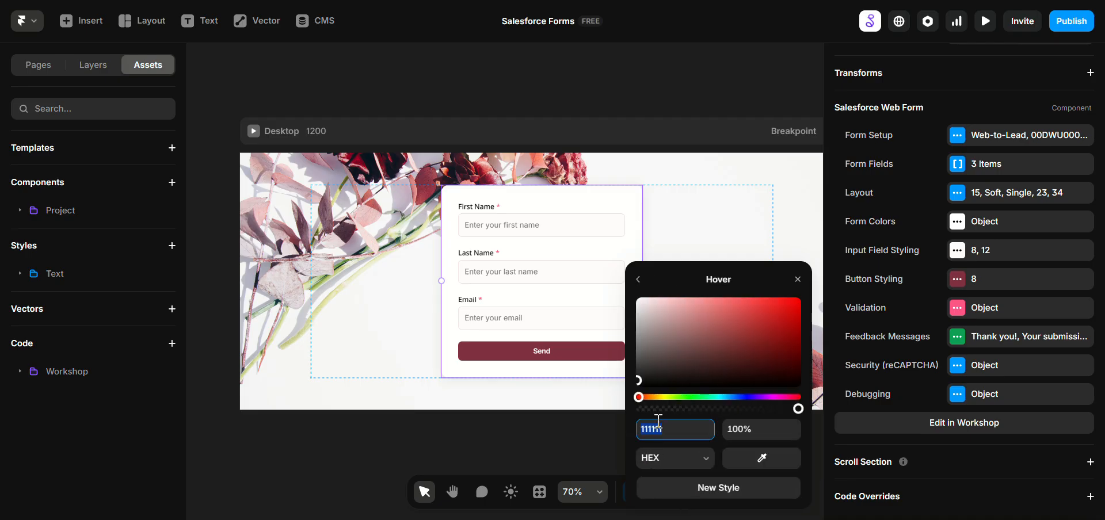
pyautogui.hotkey('ctrl', 'v')
pyautogui.click(752, 427)
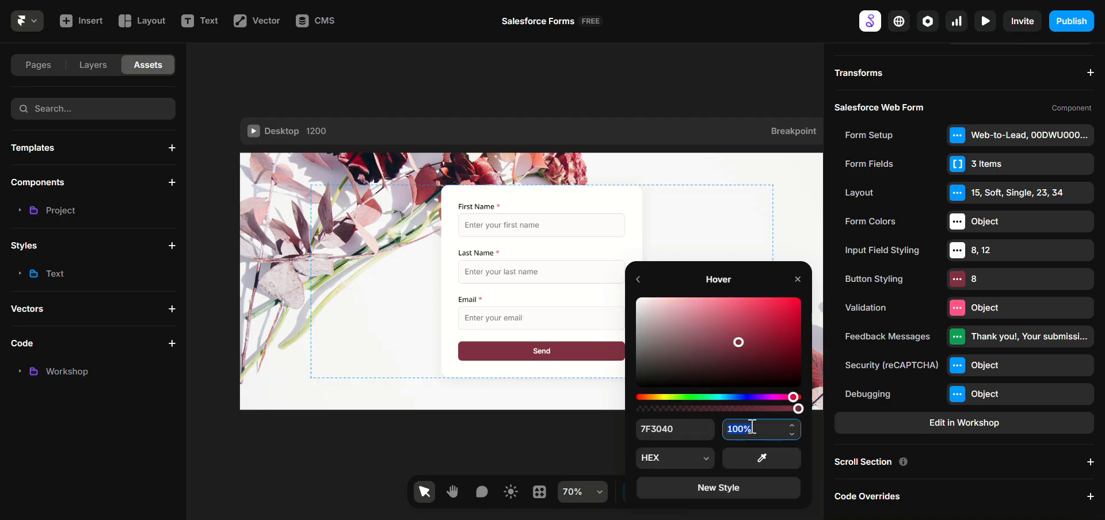
pyautogui.click(737, 343)
pyautogui.moveTo(737, 343); pyautogui.dragTo(748, 328)
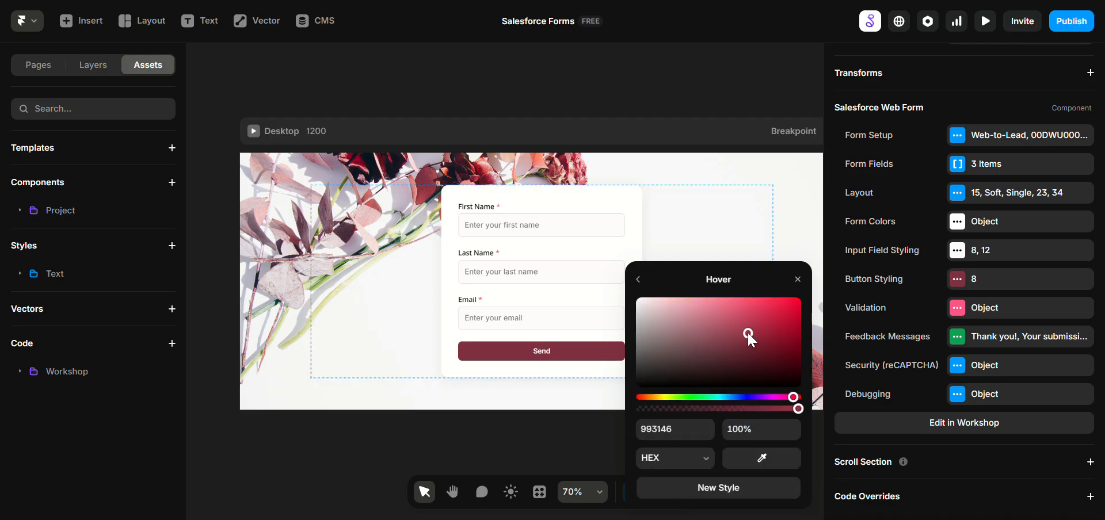
pyautogui.click(639, 279)
# Step: Set the button's pressed color to the very dark red 1F0C0F, starting from the copied background color
pyautogui.click(716, 378)
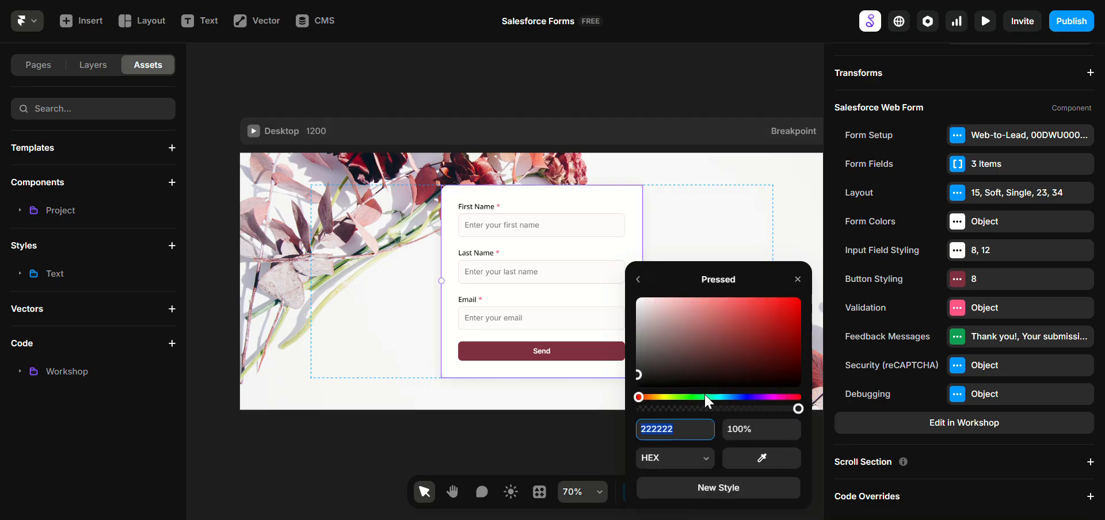
pyautogui.hotkey('ctrl', 'v')
pyautogui.click(738, 426)
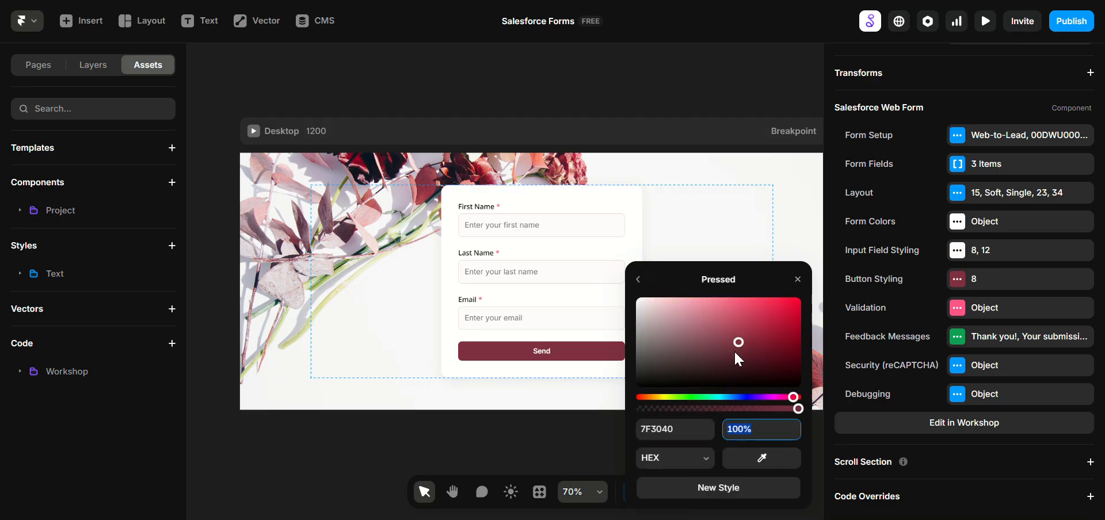
pyautogui.moveTo(738, 348); pyautogui.dragTo(745, 363)
pyautogui.click(637, 280)
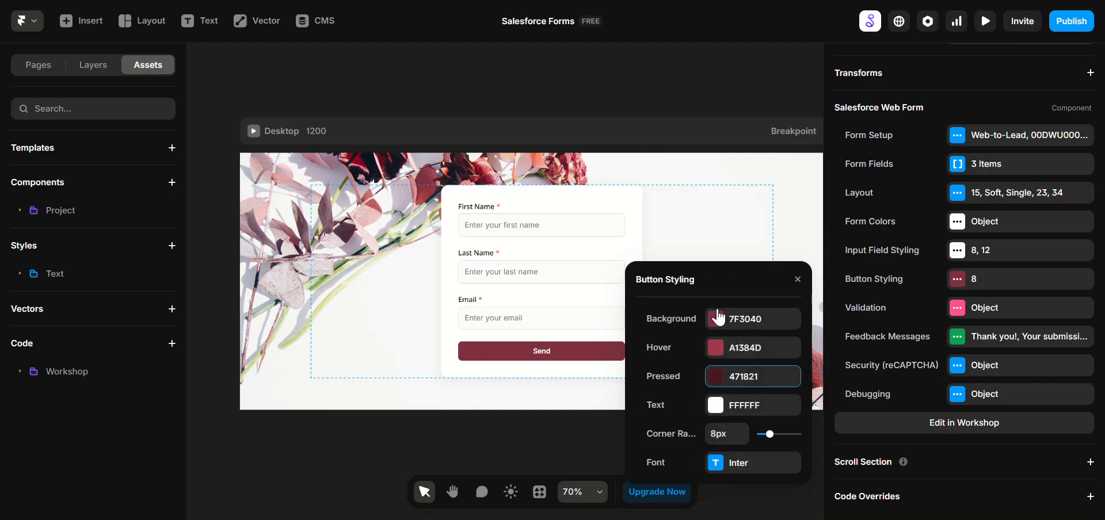
pyautogui.click(733, 379)
pyautogui.moveTo(734, 379); pyautogui.dragTo(739, 378)
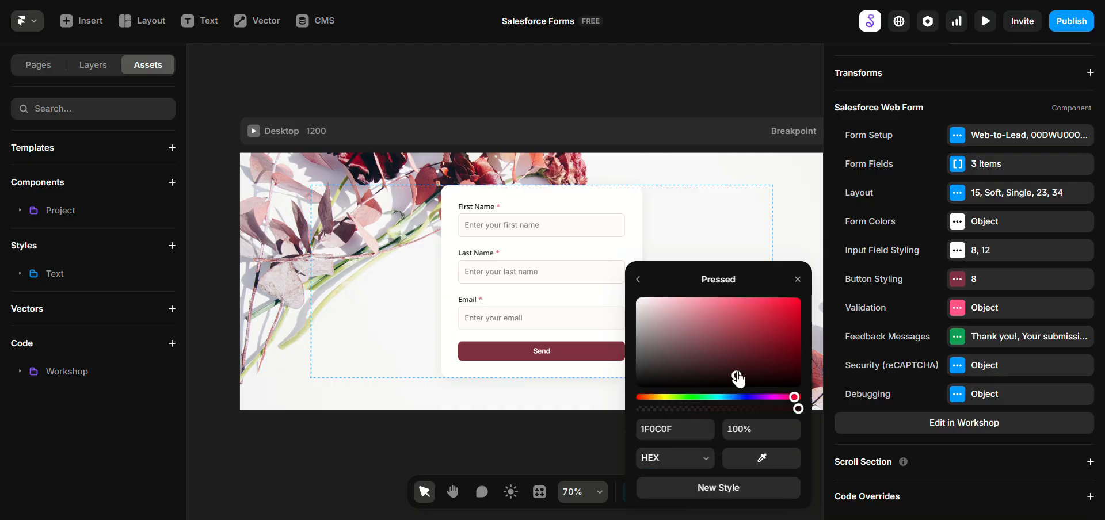
pyautogui.click(638, 280)
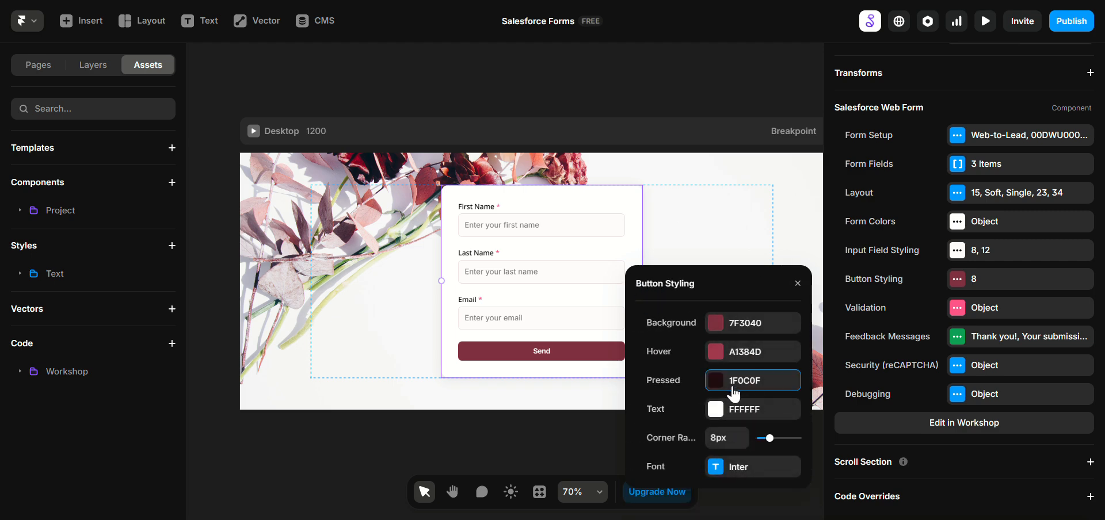
# Step: Set the button's corner radius to 32px and change its font to Noto Sans
pyautogui.click(770, 440)
pyautogui.moveTo(770, 440); pyautogui.dragTo(810, 437)
pyautogui.click(741, 467)
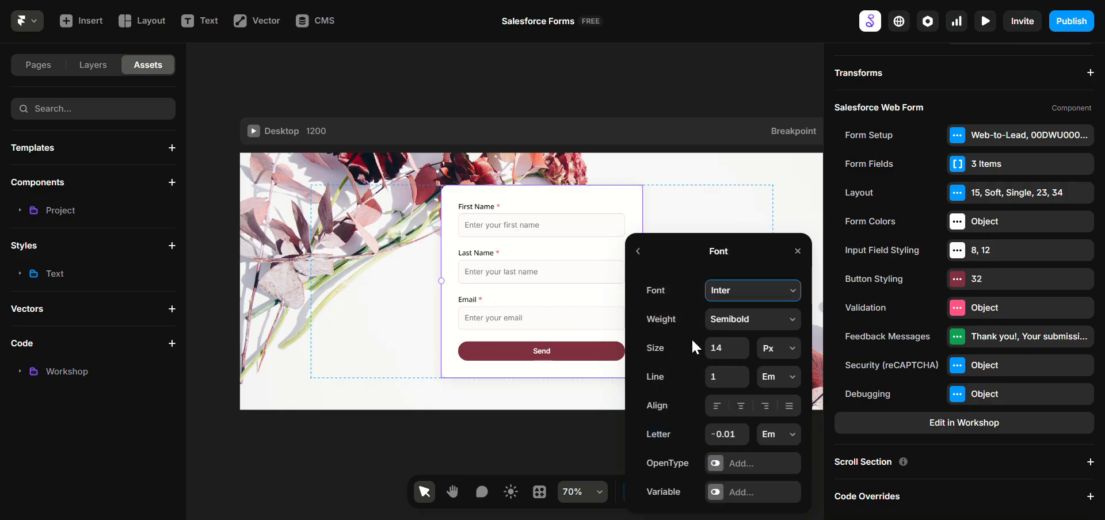
pyautogui.click(716, 291)
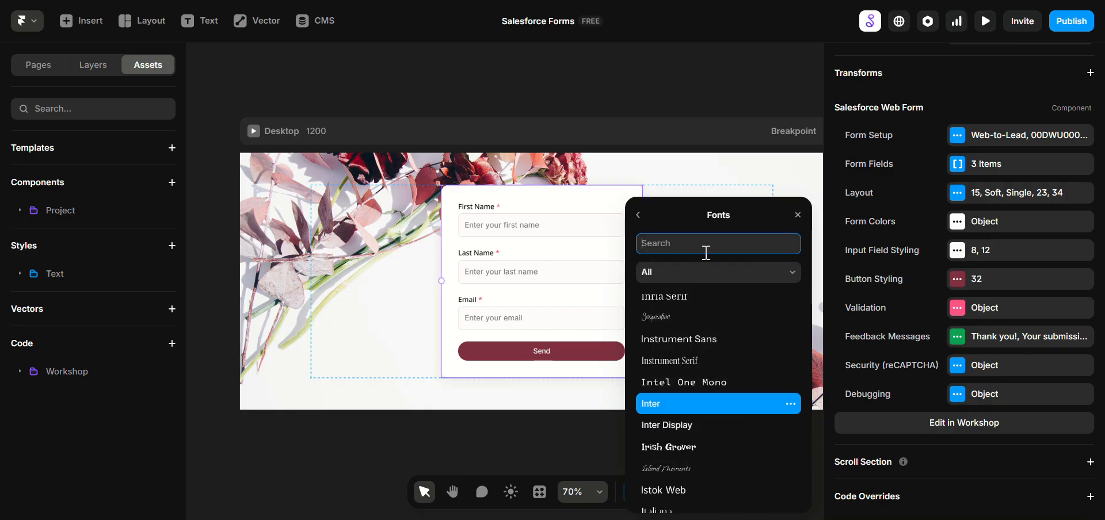
pyautogui.write('noto sans')
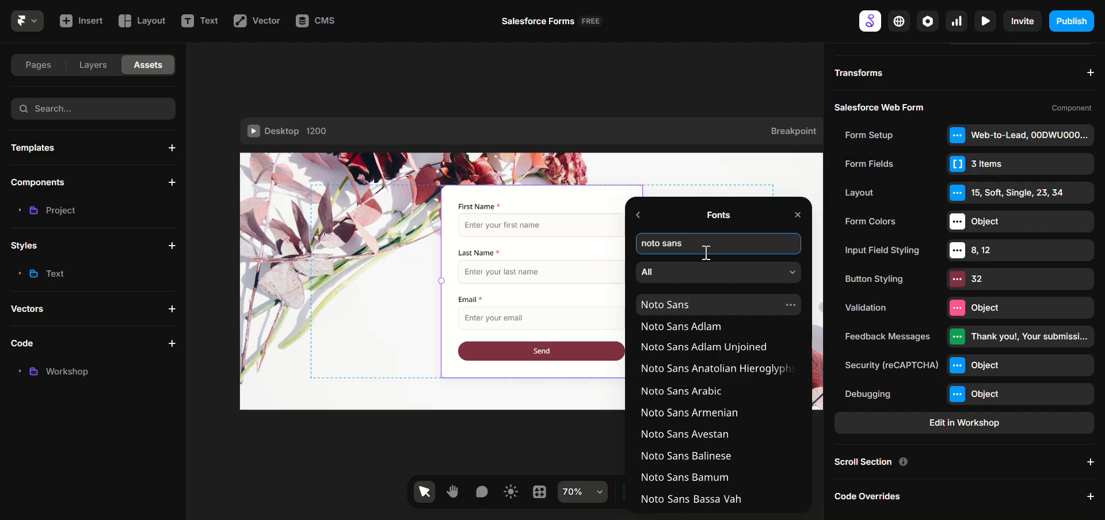
pyautogui.click(671, 304)
pyautogui.click(671, 305)
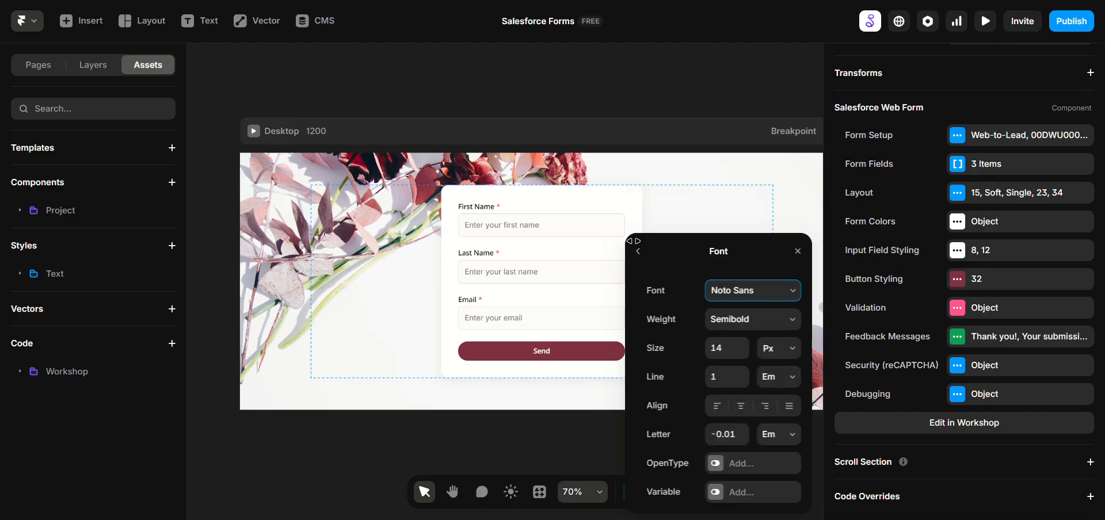
pyautogui.click(567, 317)
pyautogui.click(716, 332)
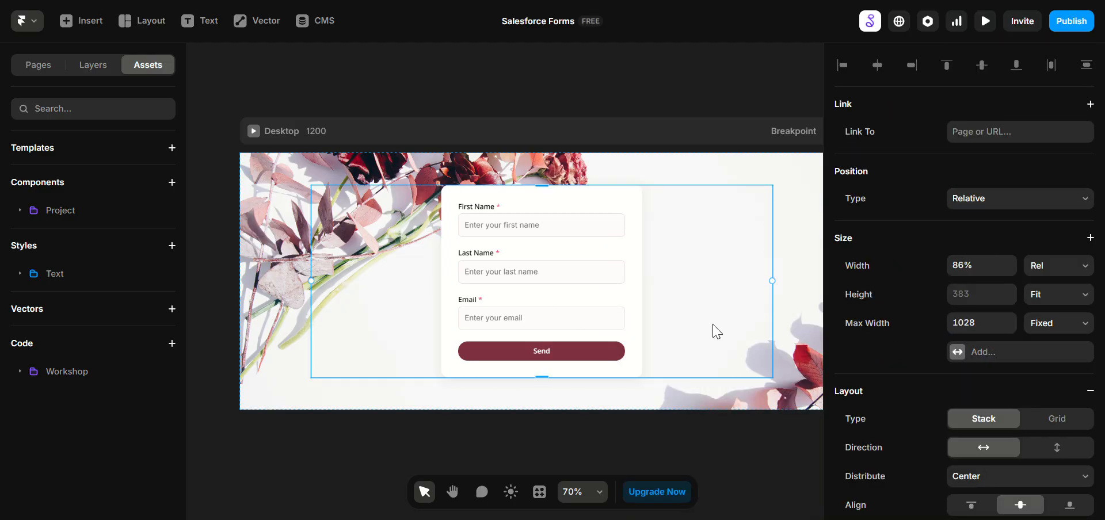
# Step: Reselect the form and review its validation options, including the error display and error color
pyautogui.click(618, 310)
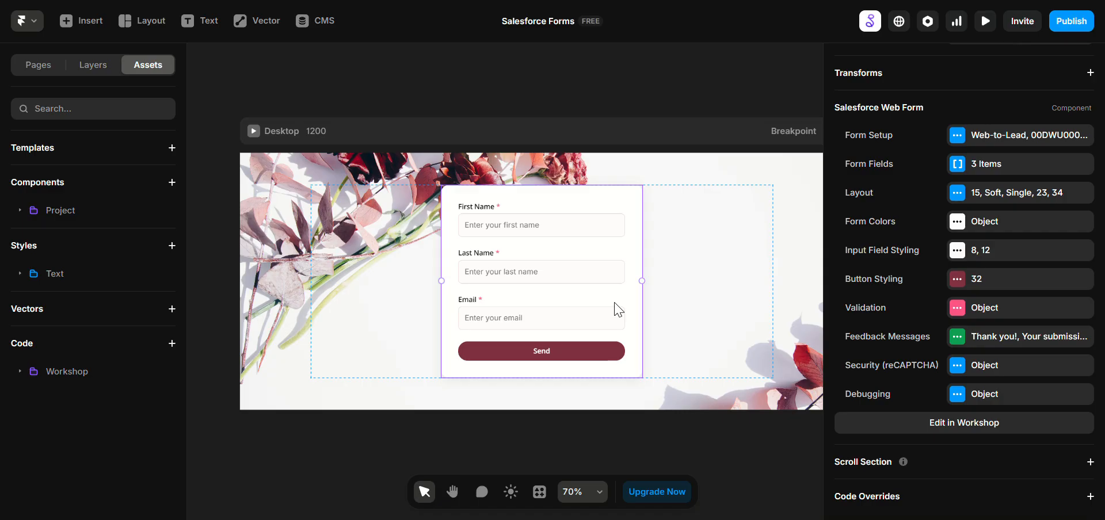
pyautogui.click(973, 308)
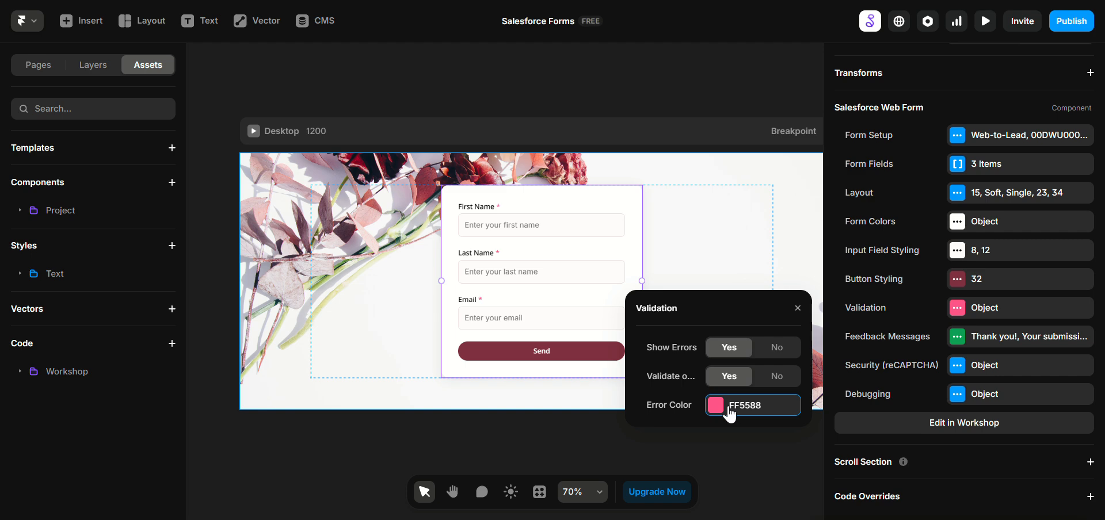
pyautogui.click(798, 309)
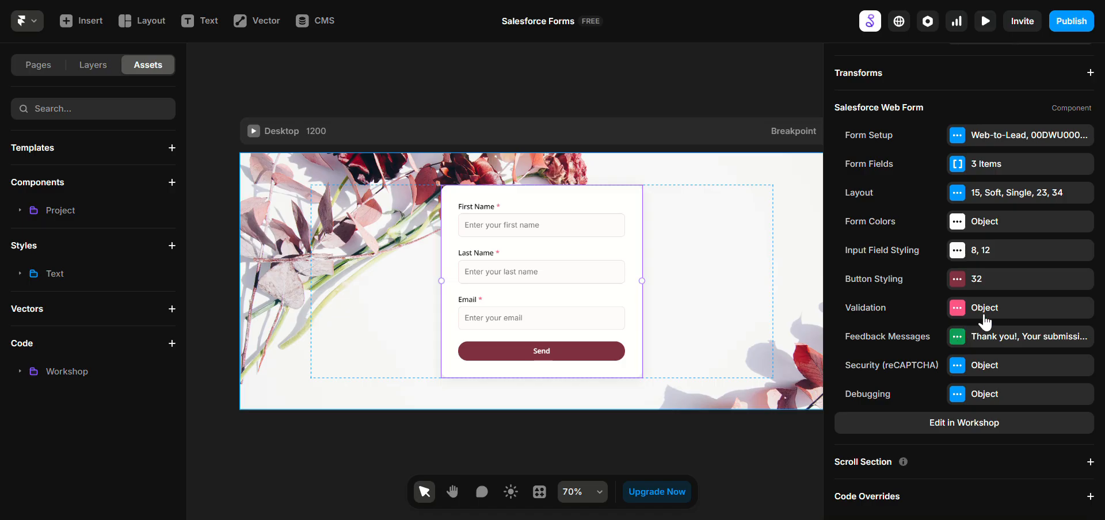
# Step: Change the success icon color in the form's feedback messages to deep red AA0125, sampled from the flower image
pyautogui.click(976, 340)
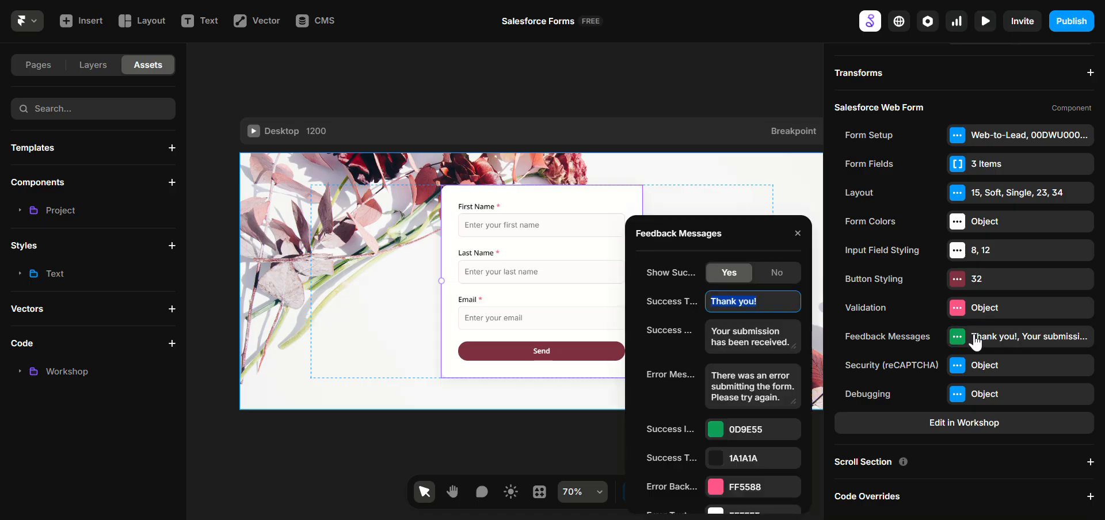
pyautogui.click(721, 332)
pyautogui.click(737, 382)
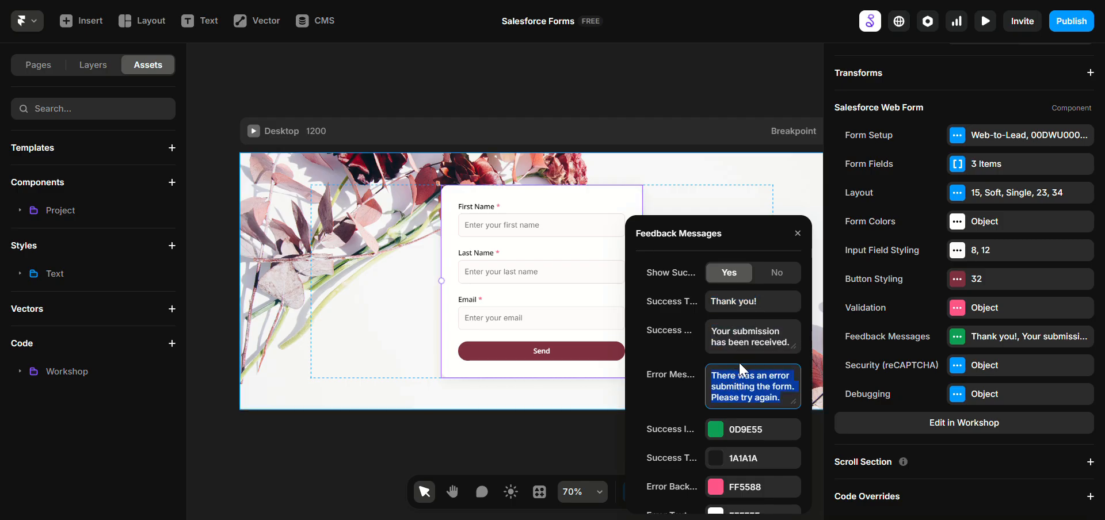
pyautogui.scroll(-2, 746, 396)
pyautogui.click(715, 348)
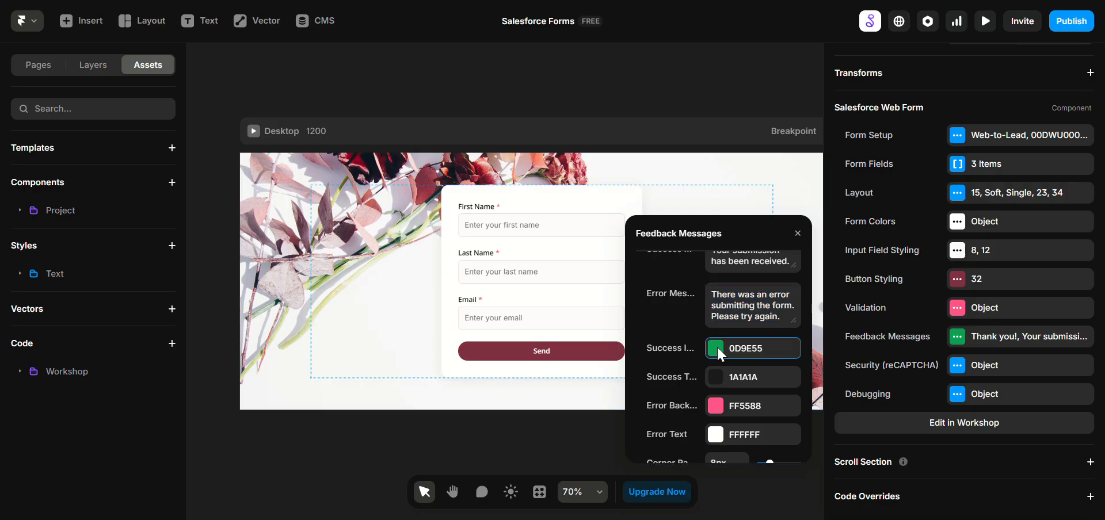
pyautogui.click(757, 414)
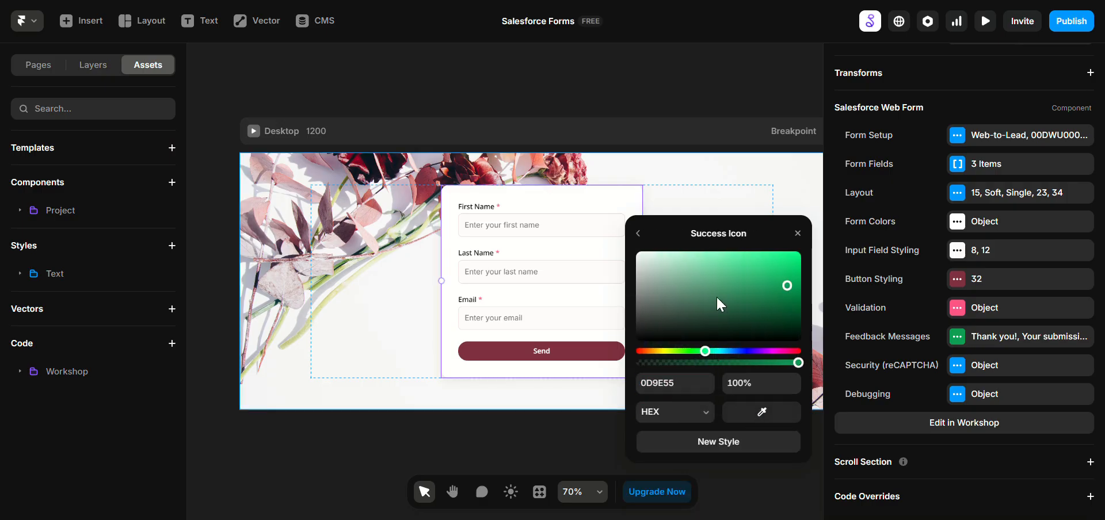
pyautogui.click(765, 412)
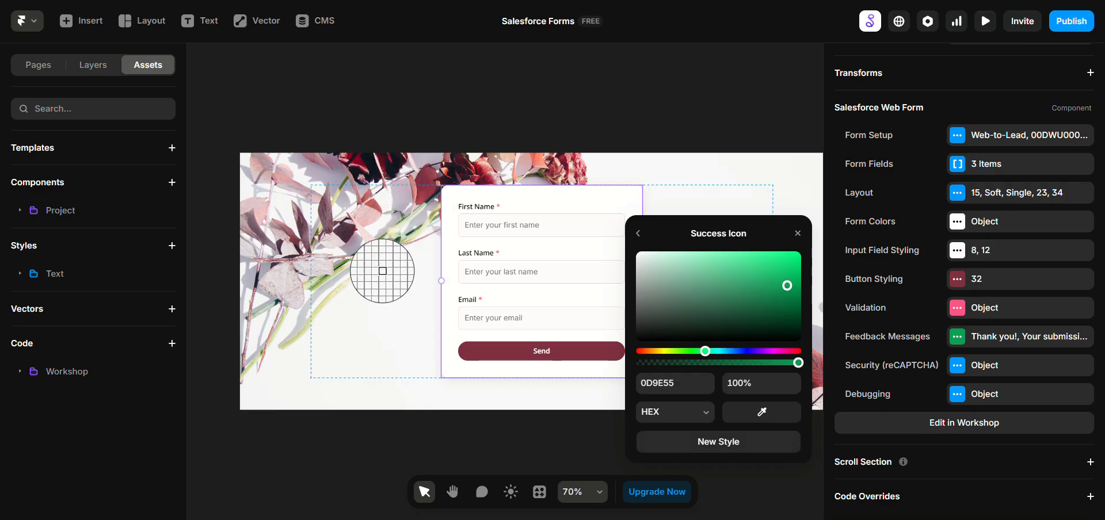
pyautogui.click(357, 160)
pyautogui.click(639, 234)
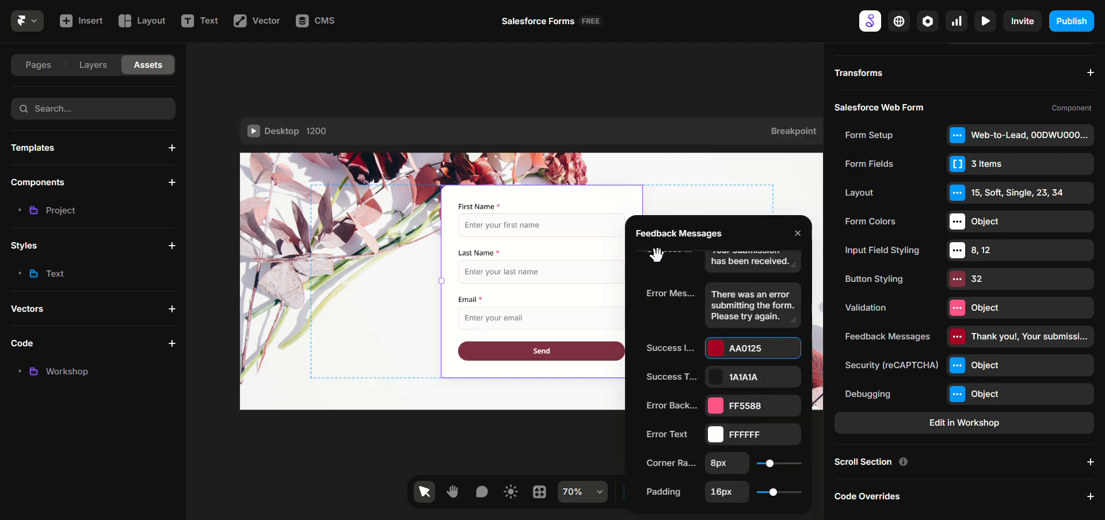
pyautogui.click(717, 377)
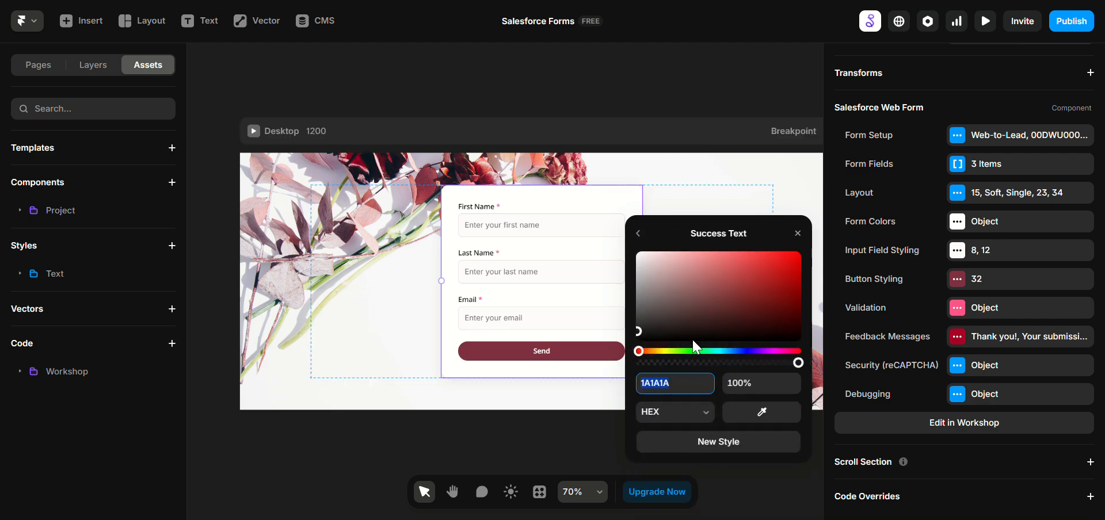
pyautogui.click(638, 234)
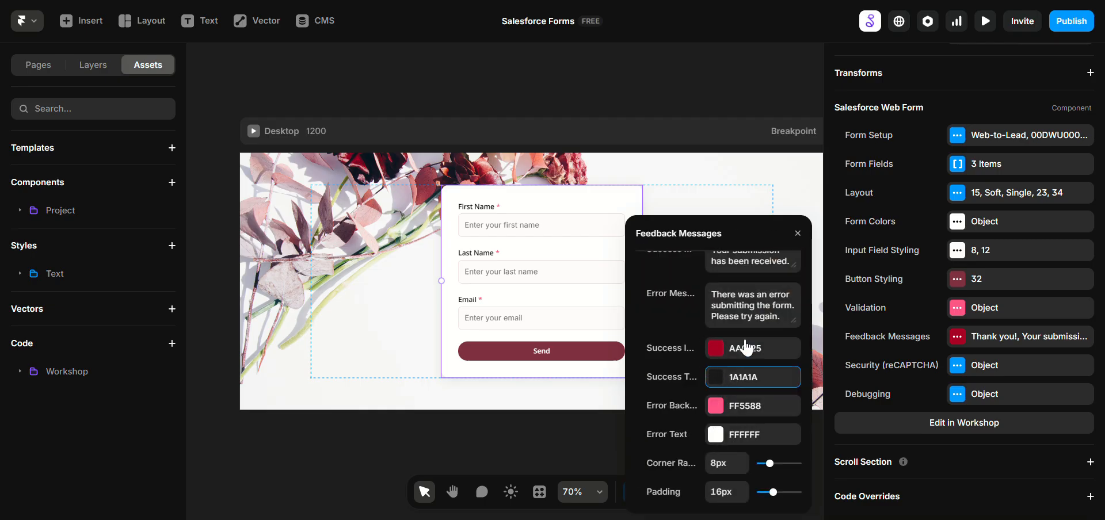
# Step: Change the success title in the form's feedback messages to "Woo hoo!"
pyautogui.click(958, 338)
pyautogui.click(958, 344)
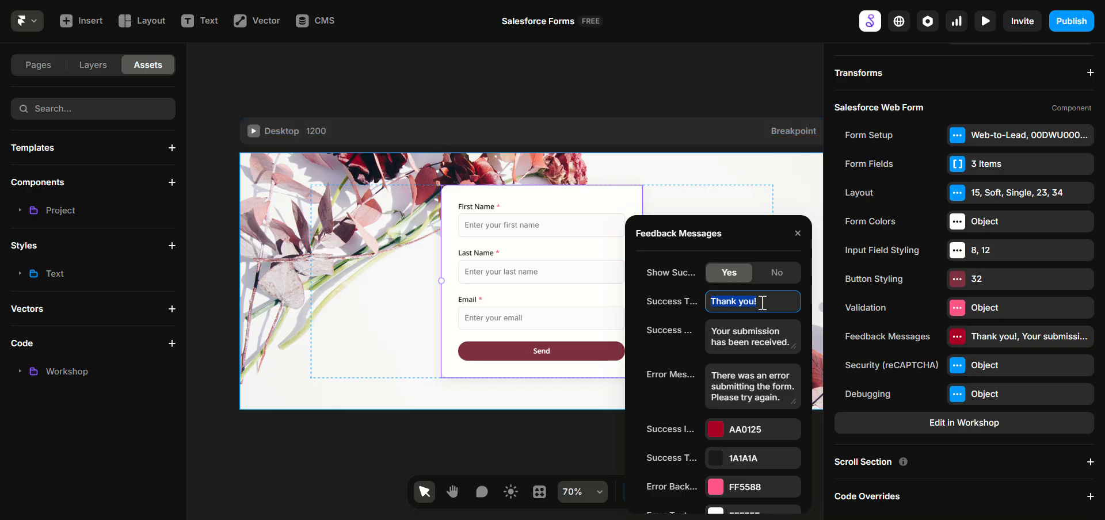
pyautogui.write('Woo hoo!')
# Step: Replace the success message text with "You are part of the journey. We will contact you soon." and close the feedback settings
pyautogui.click(752, 334)
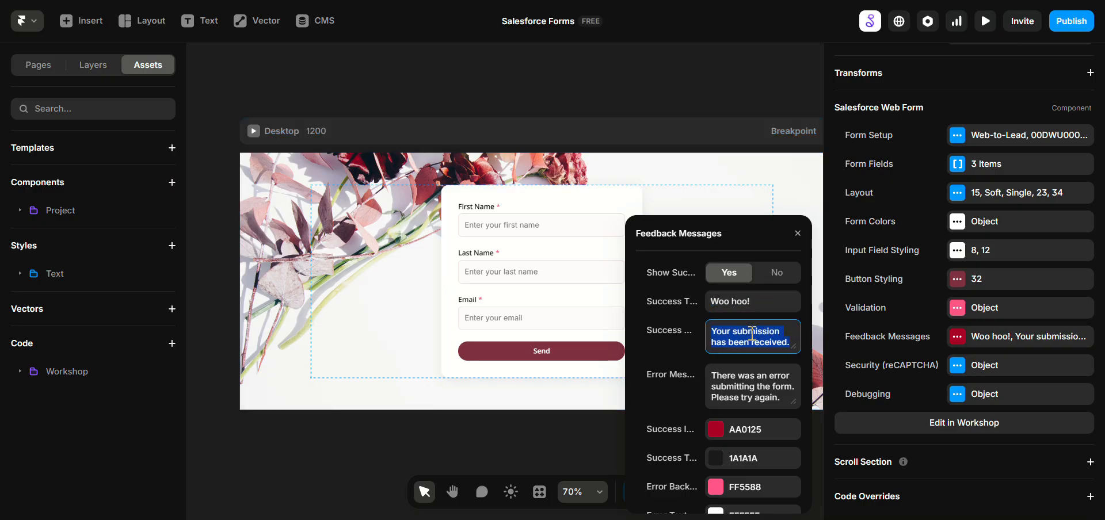
pyautogui.doubleClick(752, 334)
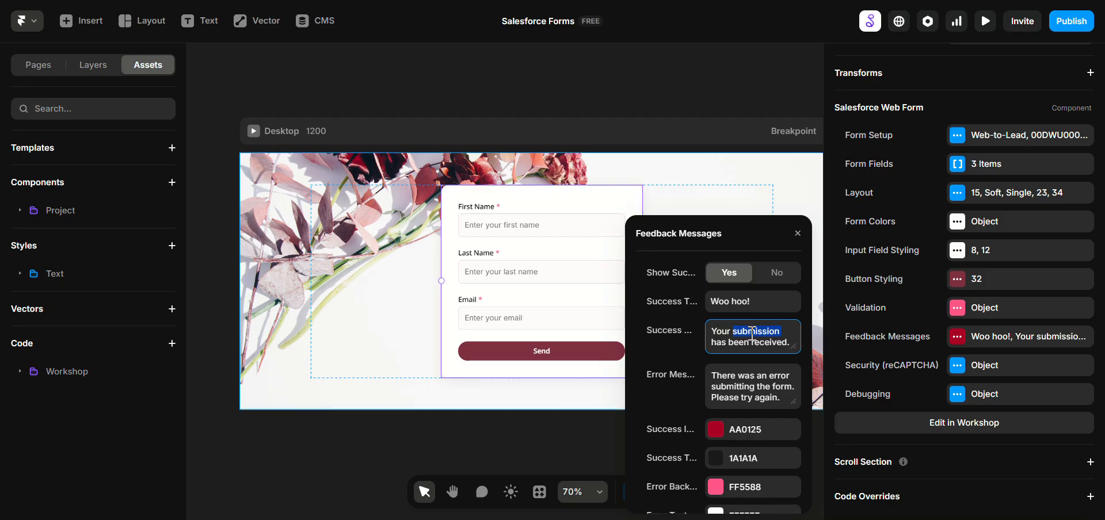
pyautogui.press('BackSpace')
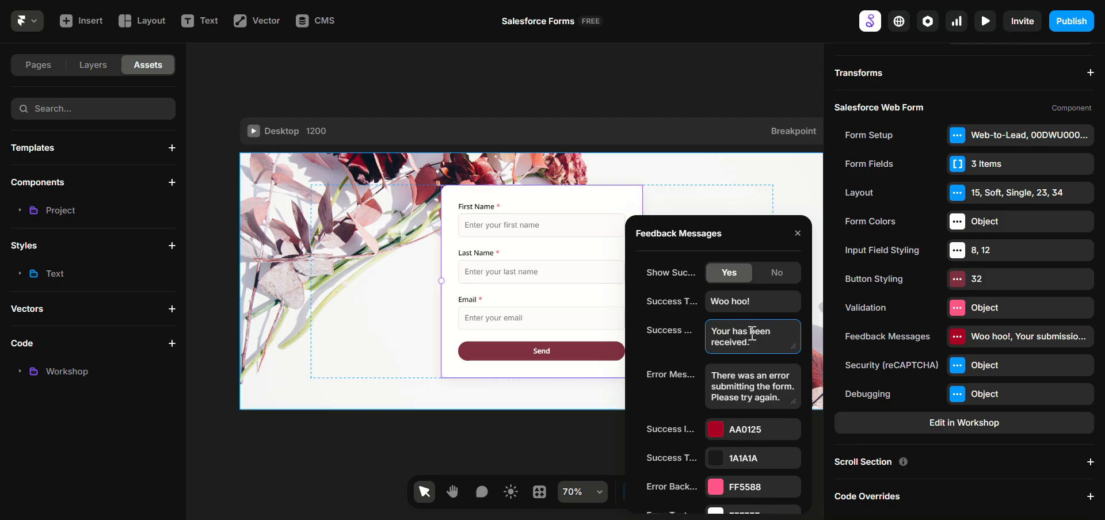
pyautogui.hotkey('ctrl', 'shift', 'End')
pyautogui.press('BackSpace')
pyautogui.press('BackSpace')
pyautogui.press('BackSpace')
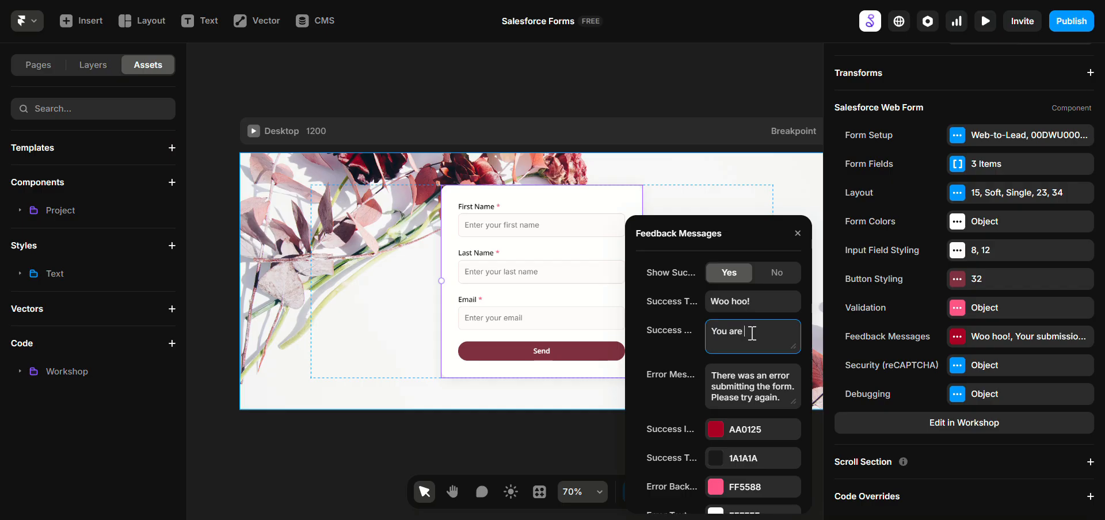
pyautogui.write('are part of the journey. We will cont')
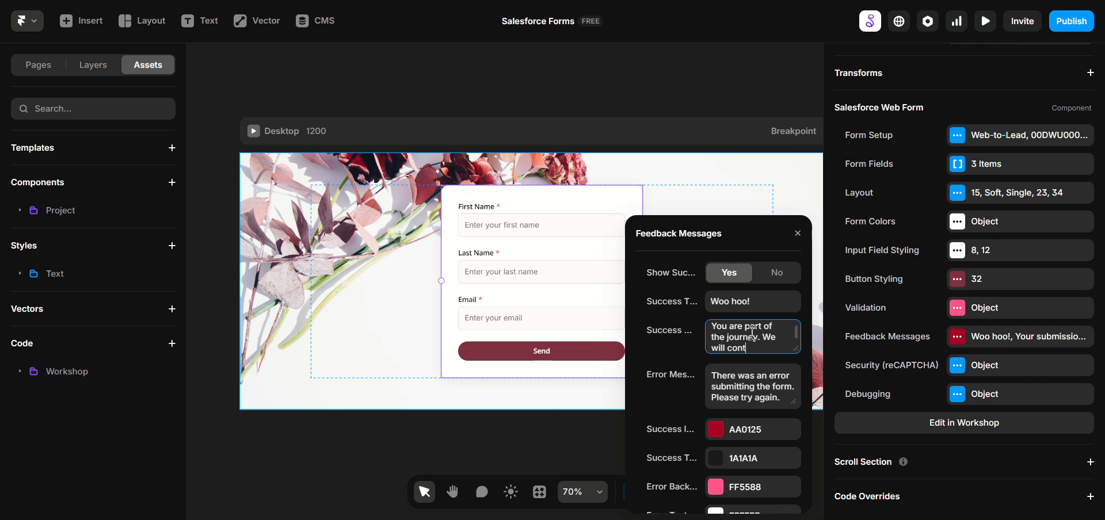
pyautogui.write('act you soon.')
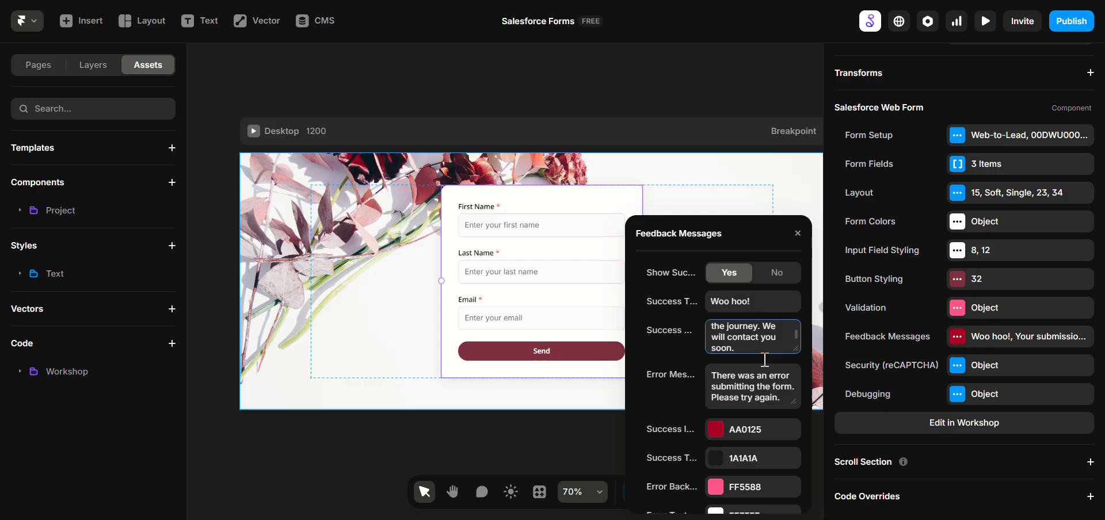
pyautogui.tripleClick(768, 370)
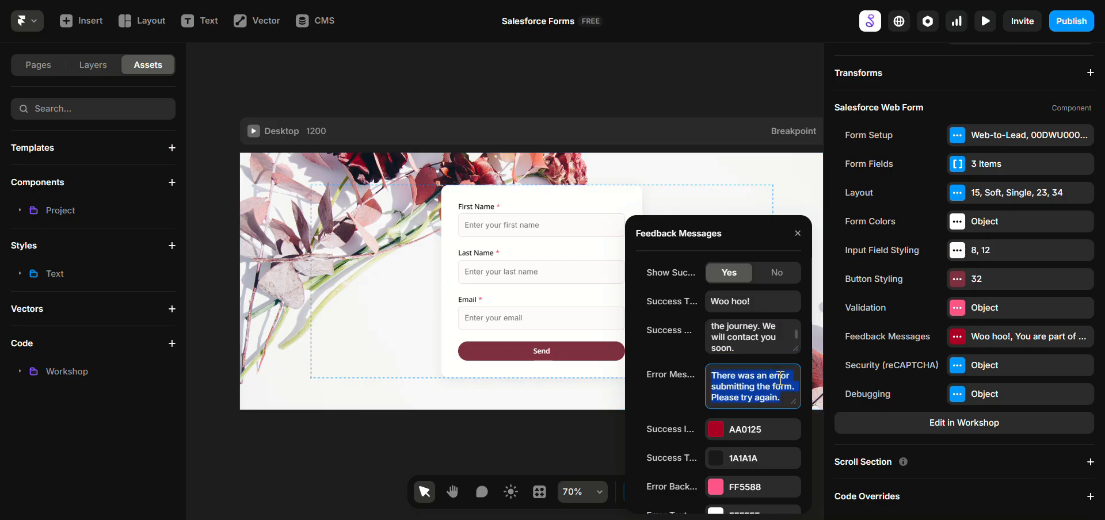
pyautogui.click(874, 363)
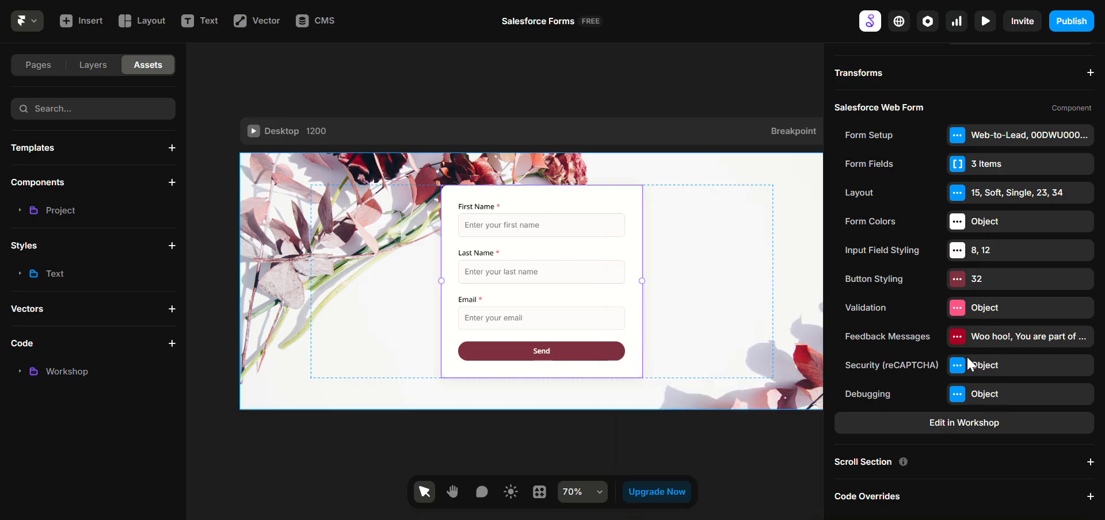
# Step: Preview the page without the editor interface and test the required-field validation by leaving the Last Name and Email fields empty
pyautogui.click(662, 291)
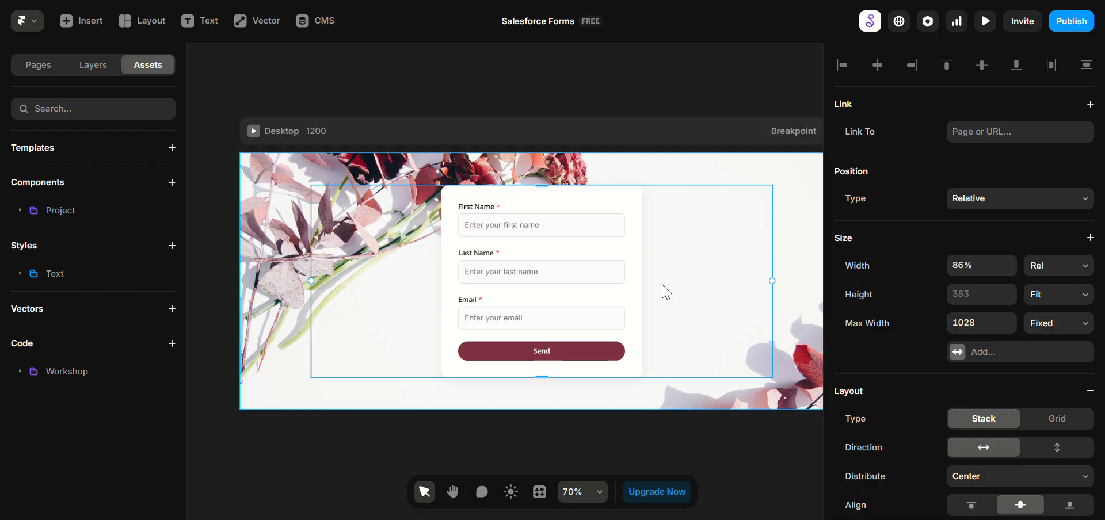
pyautogui.hotkey('ctrl', 'p')
pyautogui.click(138, 19)
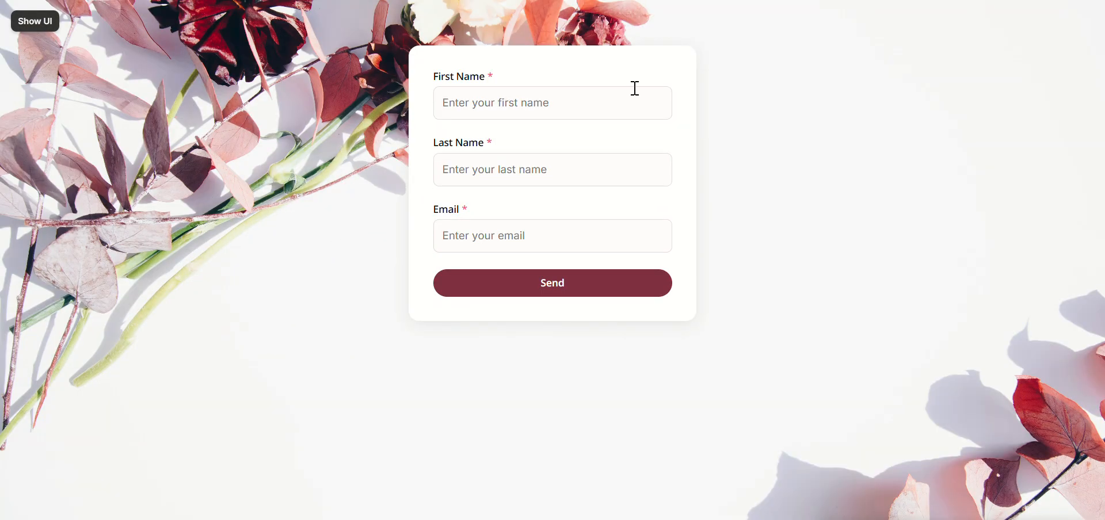
pyautogui.click(551, 179)
pyautogui.click(547, 235)
pyautogui.click(546, 103)
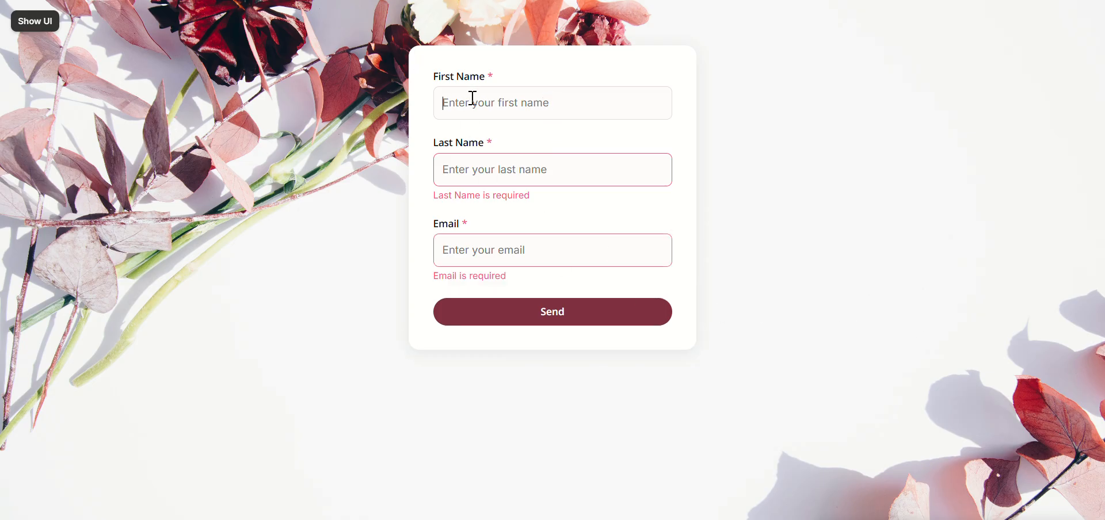
# Step: Fill in the lead's first name, last name and a test email address in the previewed form, and submit it
pyautogui.press('Tab')
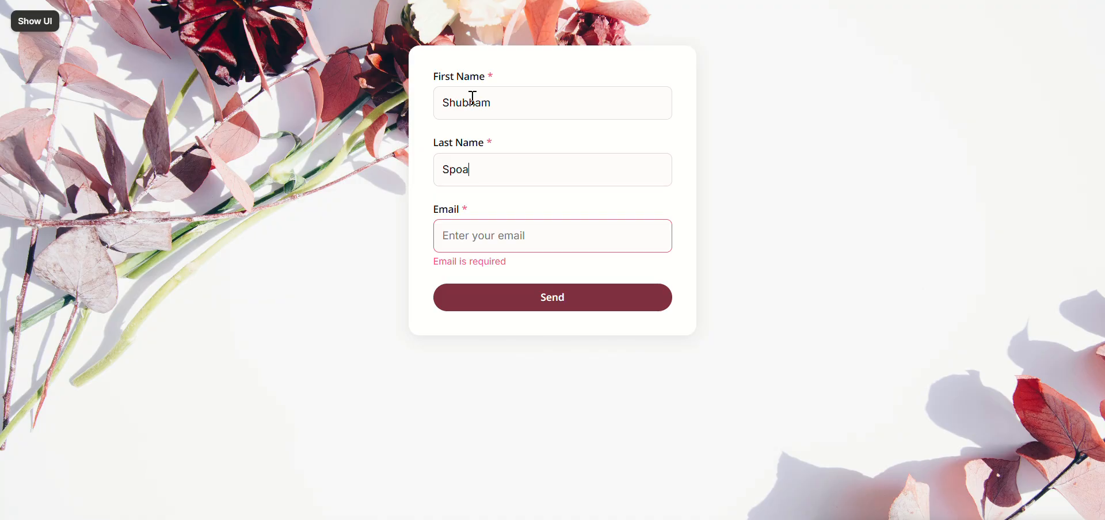
pyautogui.press('Tab')
pyautogui.write('t')
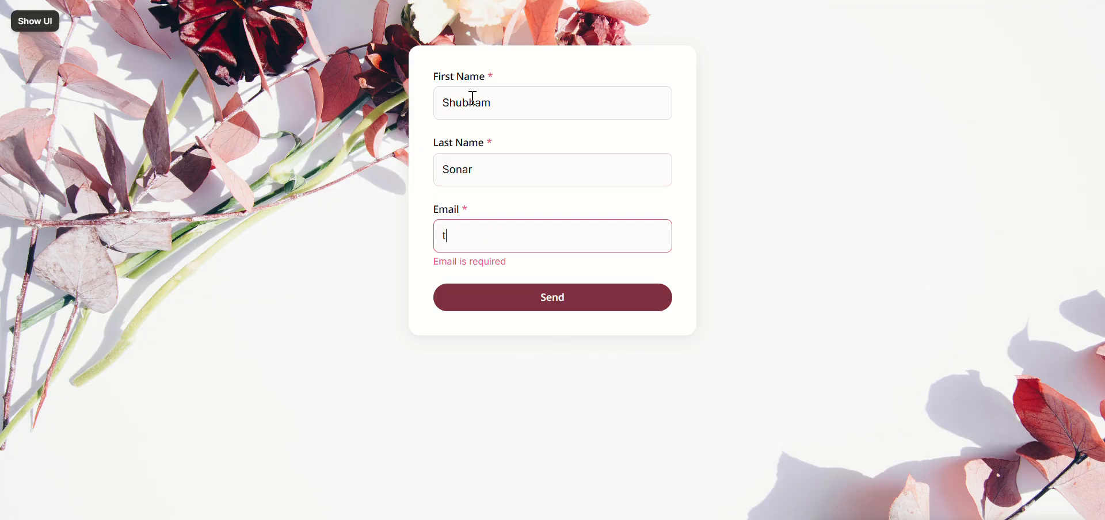
pyautogui.write('est@test.com')
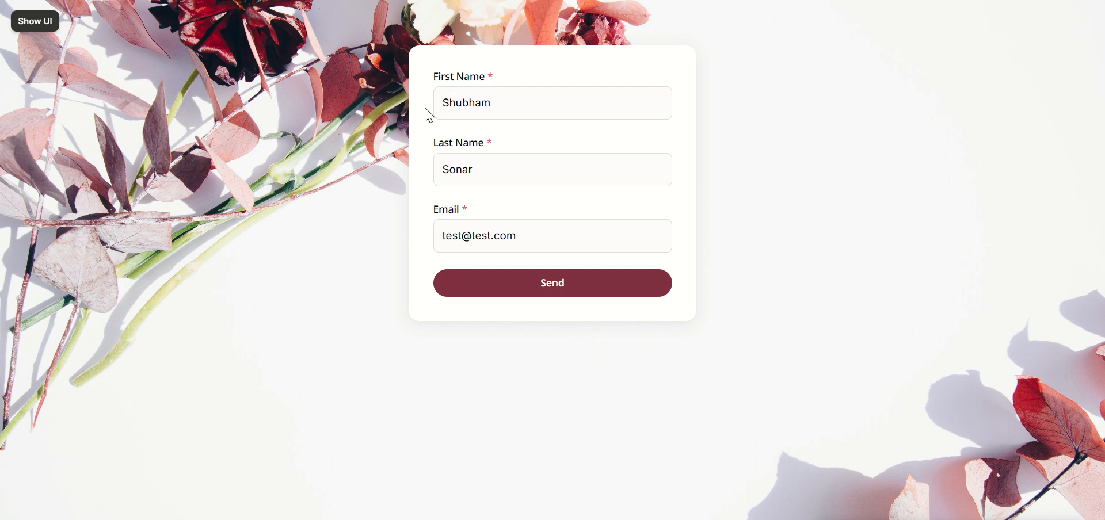
pyautogui.click(520, 287)
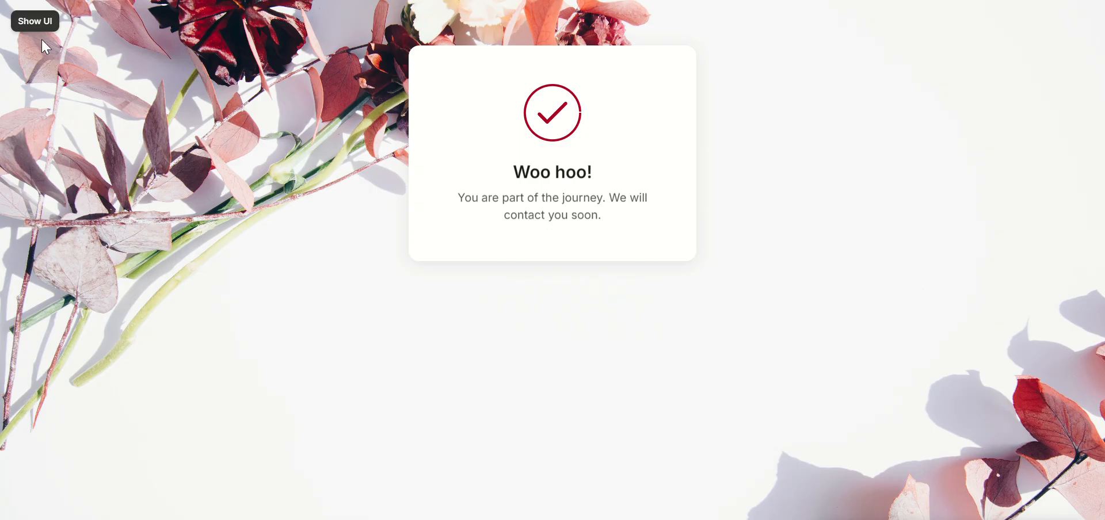
# Step: Exit the preview and reopen the web form's Form Setup settings
pyautogui.click(33, 26)
pyautogui.click(22, 23)
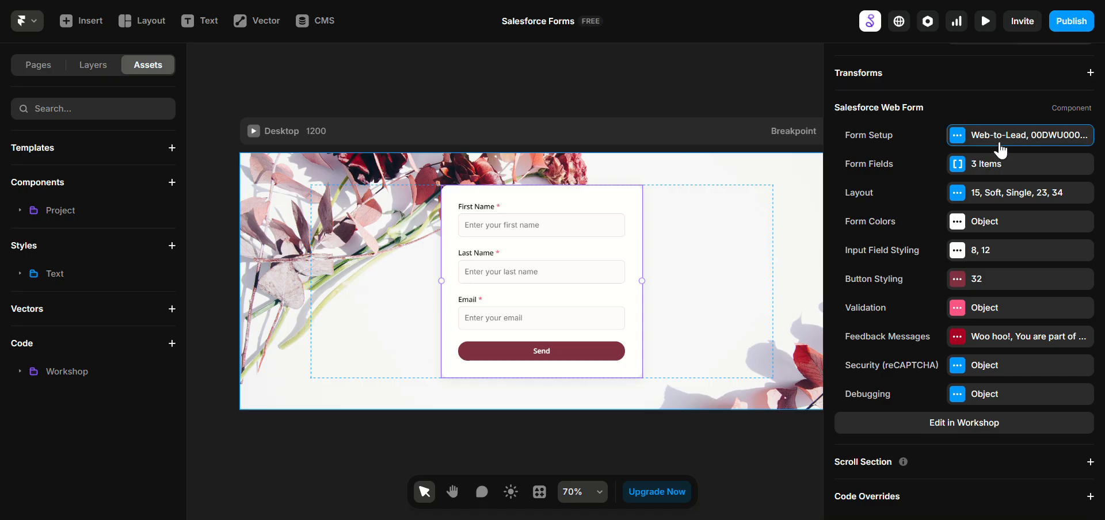
pyautogui.click(993, 138)
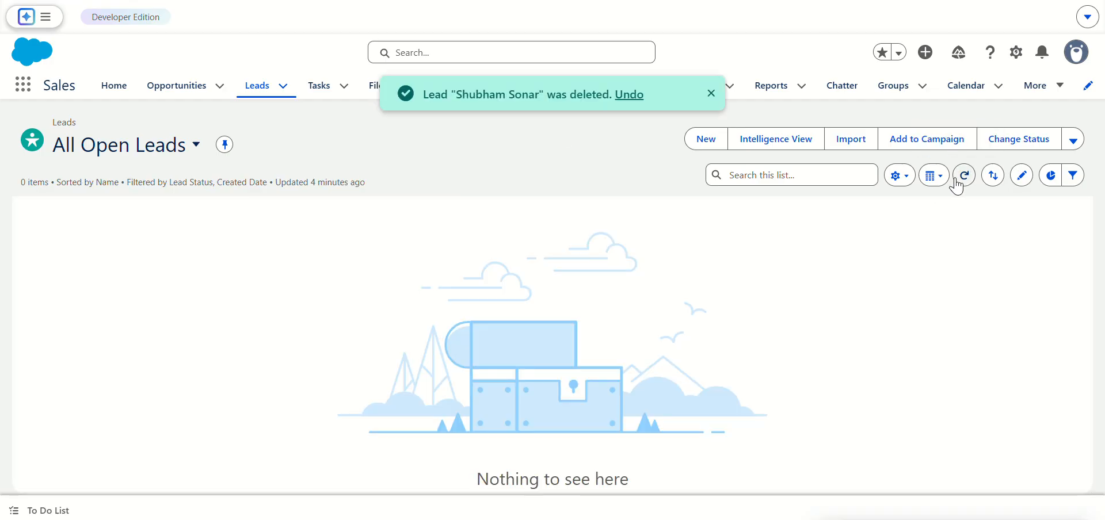
# Step: Refresh the All Open Leads list in Salesforce and examine the newly submitted lead's details
pyautogui.click(965, 175)
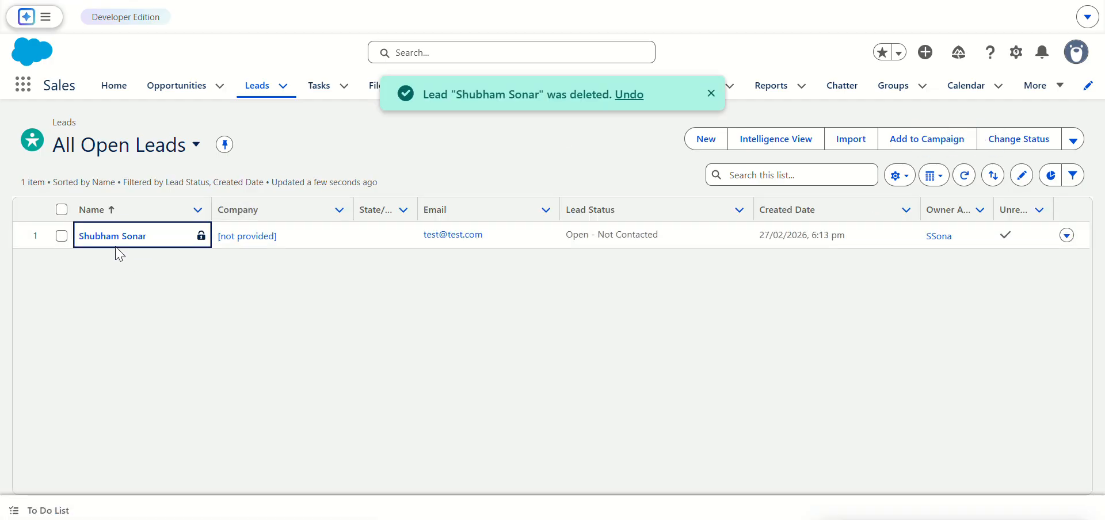
pyautogui.click(118, 237)
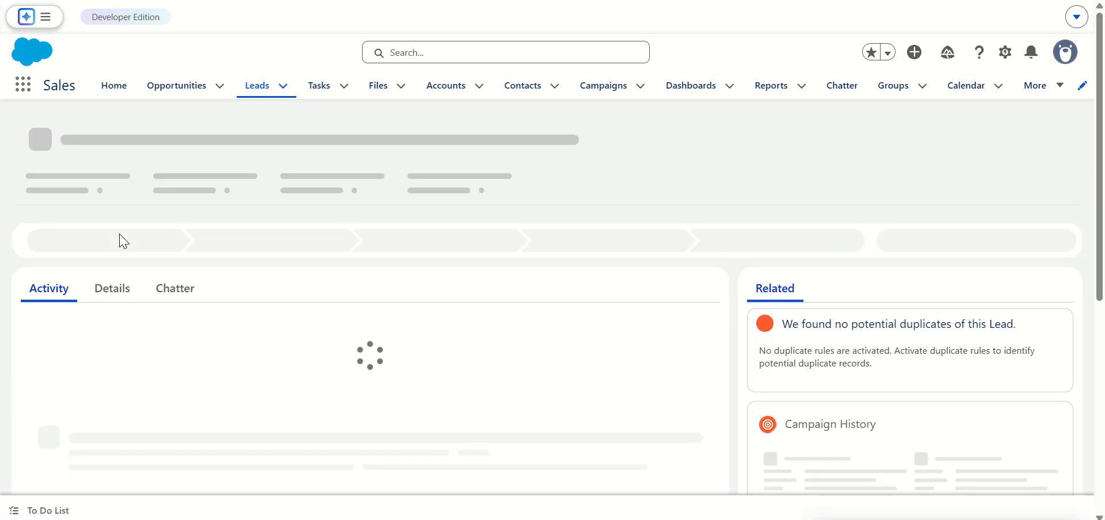
pyautogui.click(92, 271)
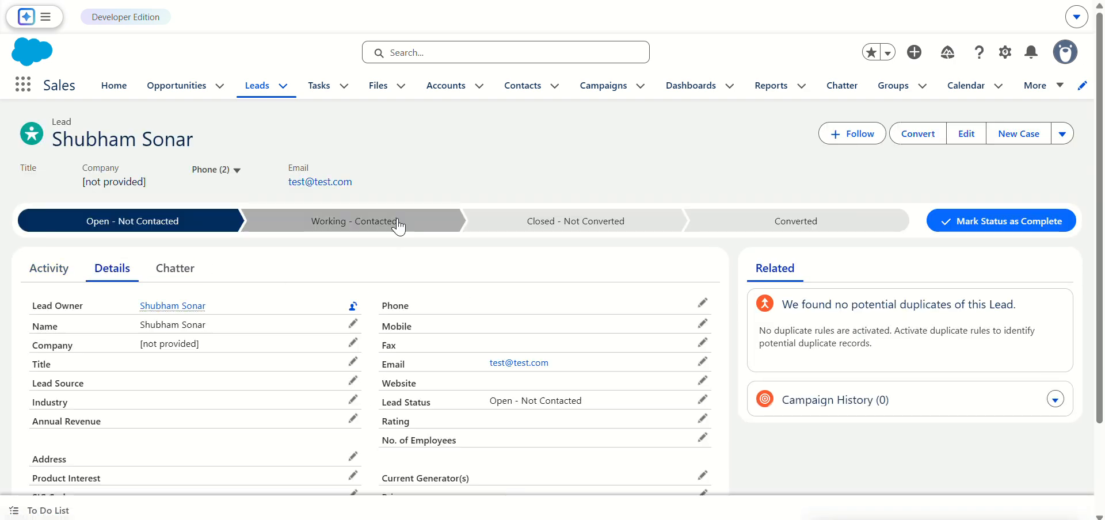
pyautogui.scroll(-2, 395, 288)
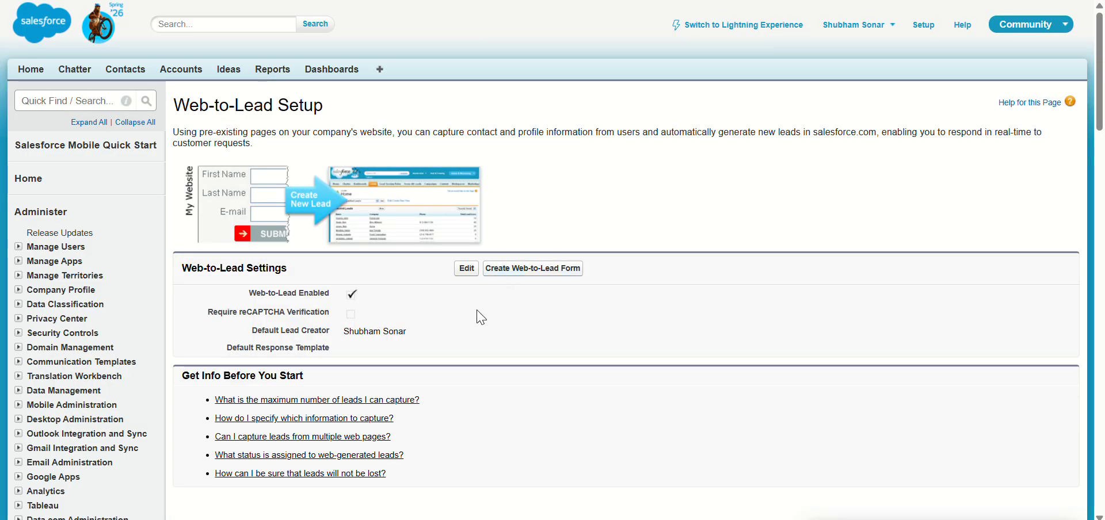
# Step: Open the Web-to-Lead form creator and look through the available lead fields, including Website and Employees, before returning to the setup page
pyautogui.scroll(-1, 262, 279)
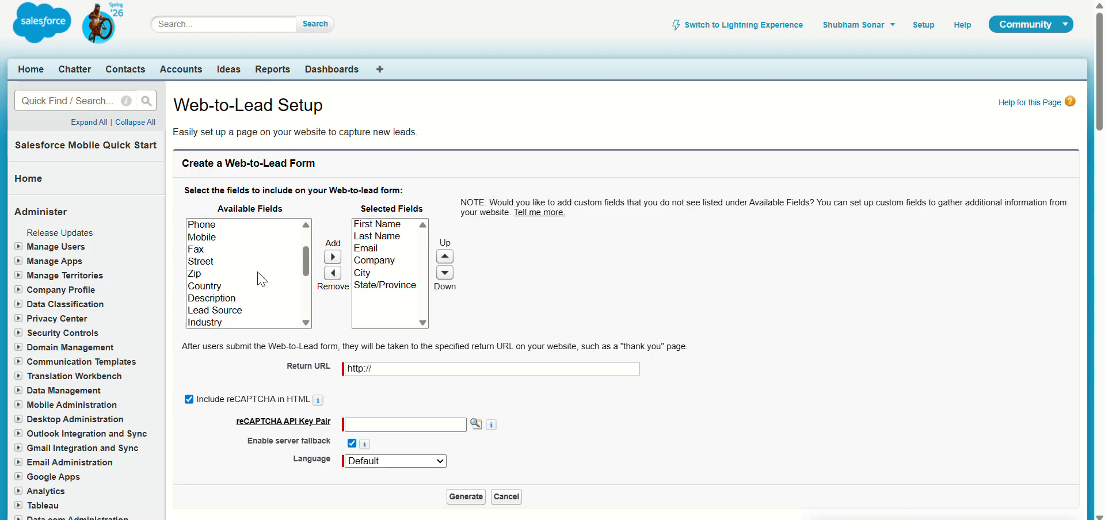
pyautogui.scroll(1, 262, 279)
pyautogui.scroll(-5, 259, 279)
pyautogui.scroll(5, 256, 280)
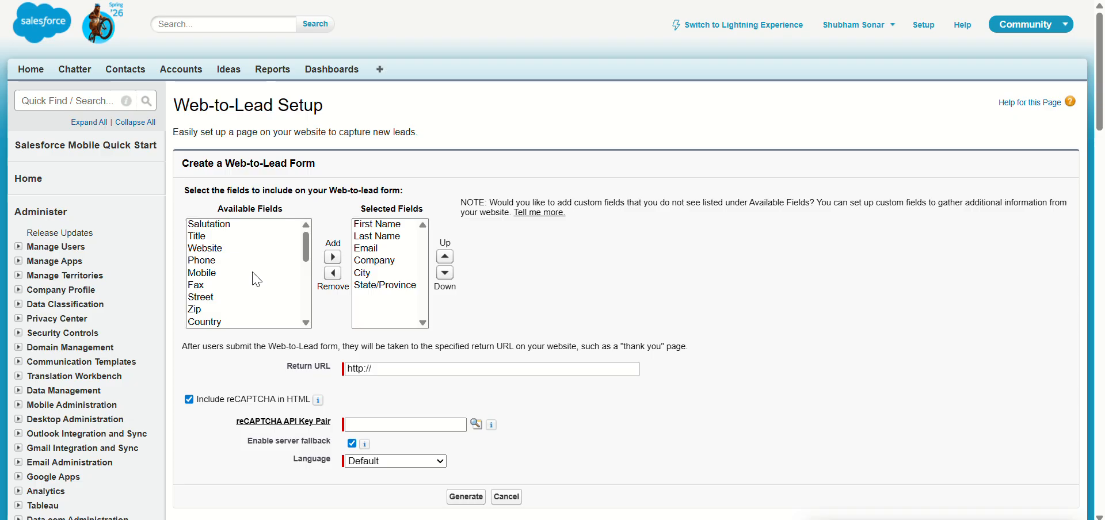
pyautogui.click(212, 249)
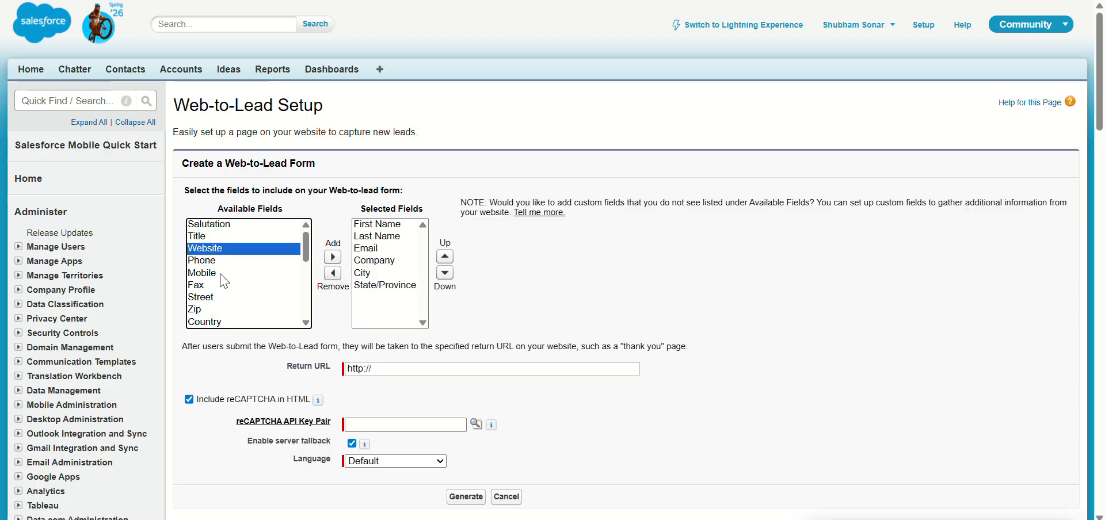
pyautogui.scroll(-3, 225, 296)
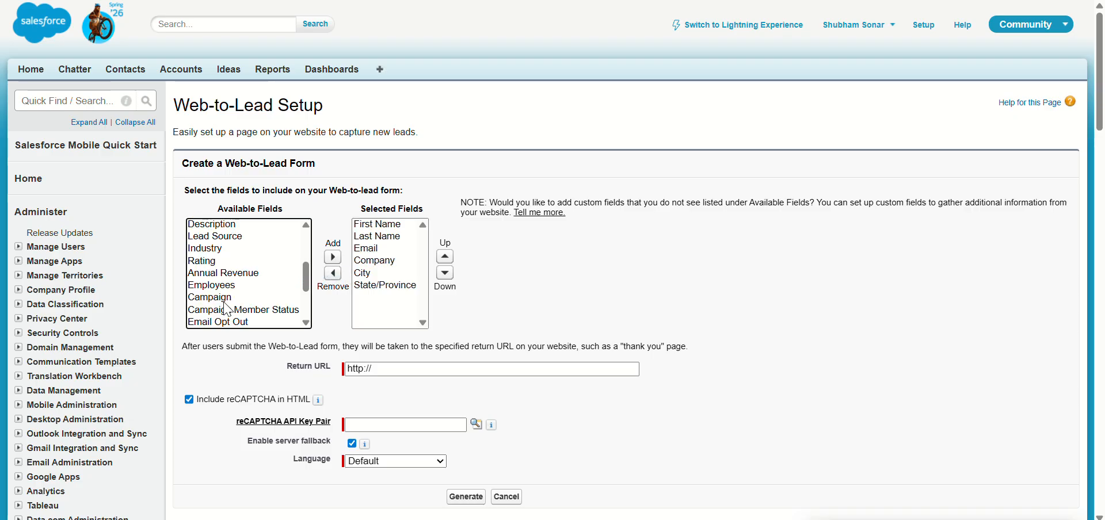
pyautogui.click(226, 285)
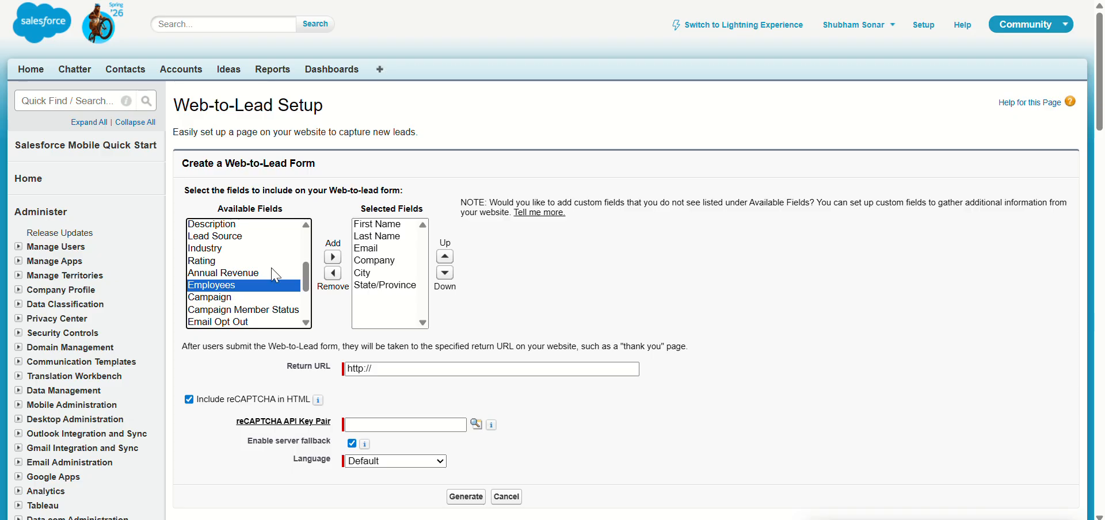
pyautogui.hotkey('alt', 'Left')
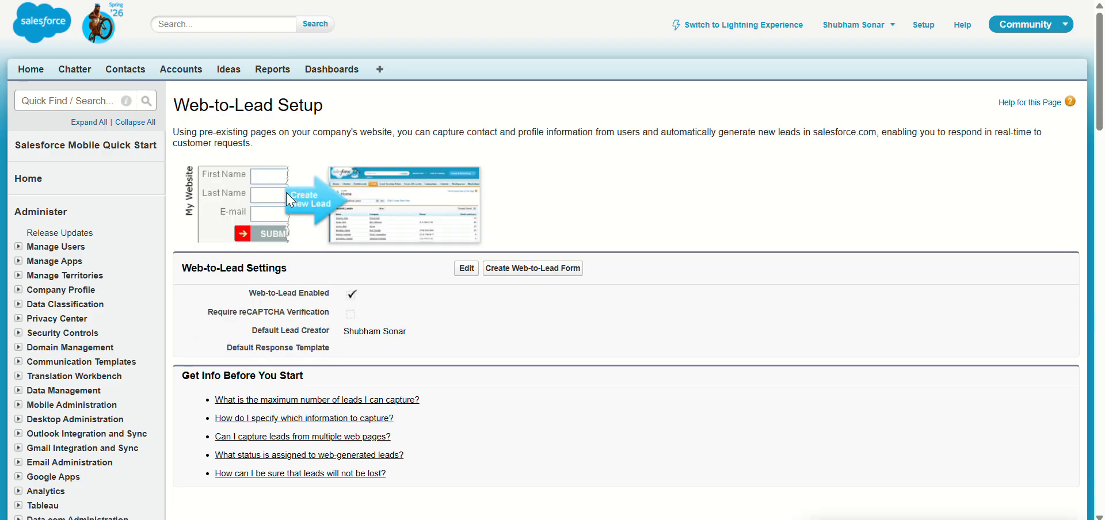
# Step: Switch back to the lead record and open the setup page for editing the Lead object
pyautogui.hotkey('ctrl', 'Tab')
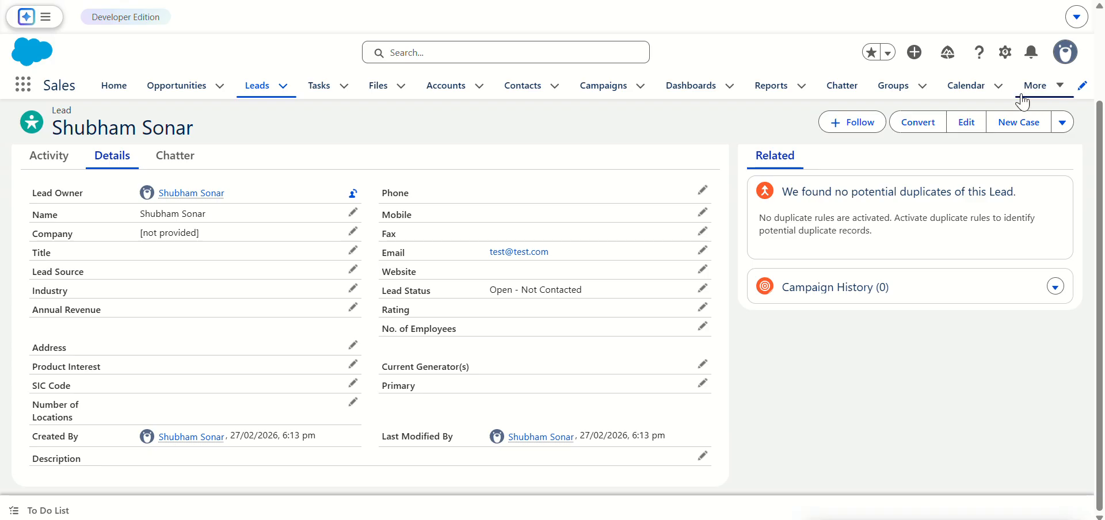
pyautogui.click(1005, 56)
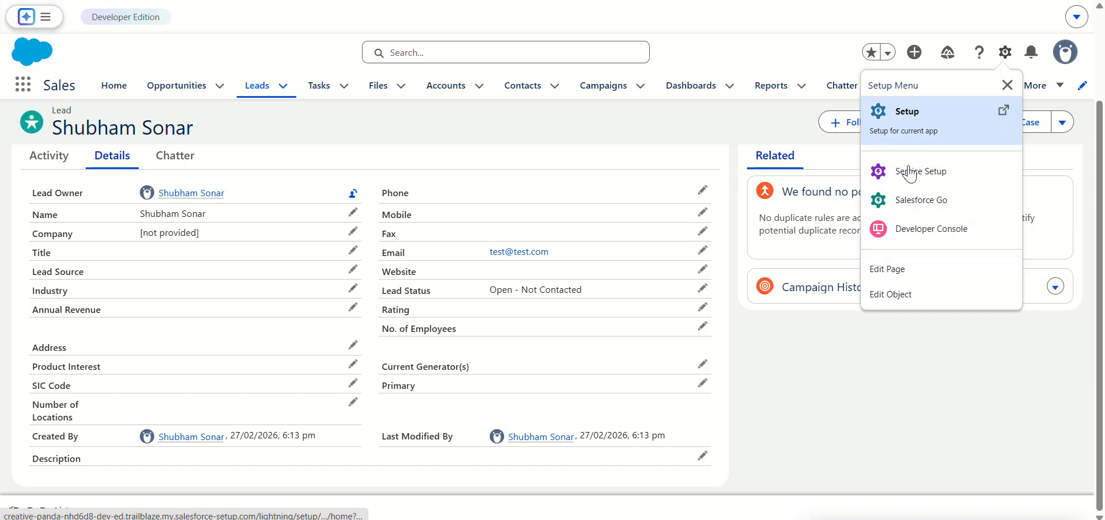
pyautogui.click(901, 295)
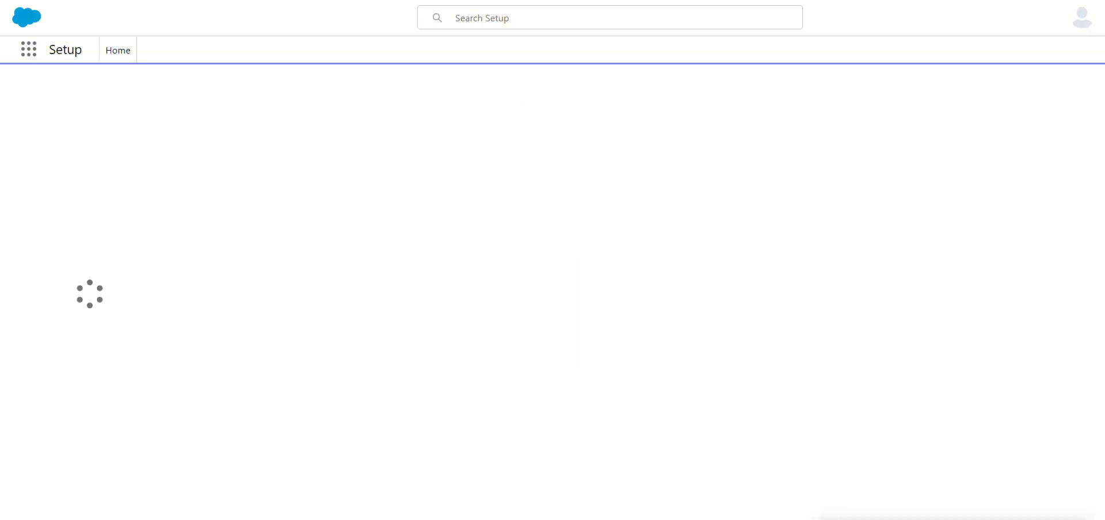
# Step: Return to Web-to-Lead Setup, open the form creator and look through the available fields, including Industry and Lead Source
pyautogui.hotkey('ctrl', 'shift', 'Tab')
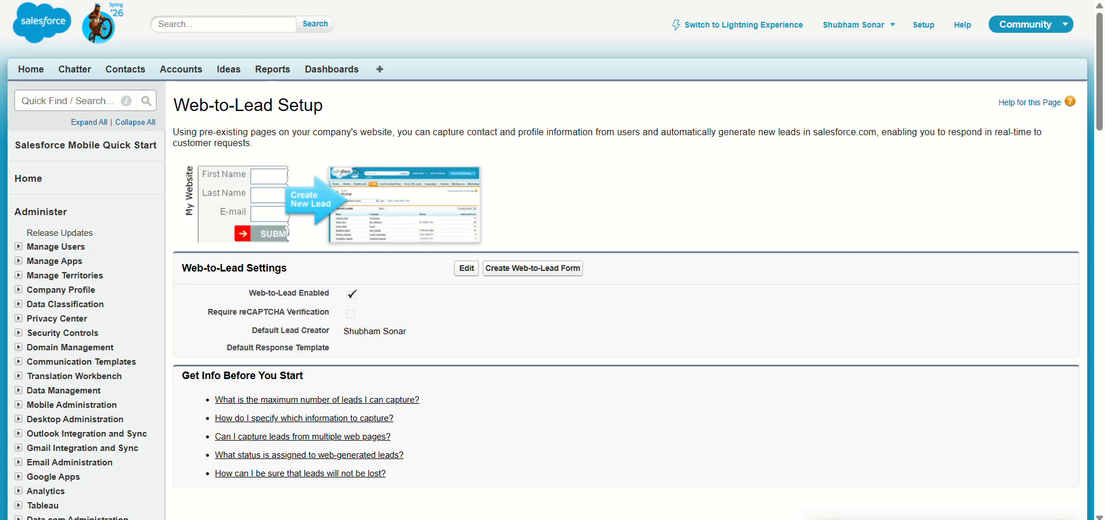
pyautogui.click(488, 271)
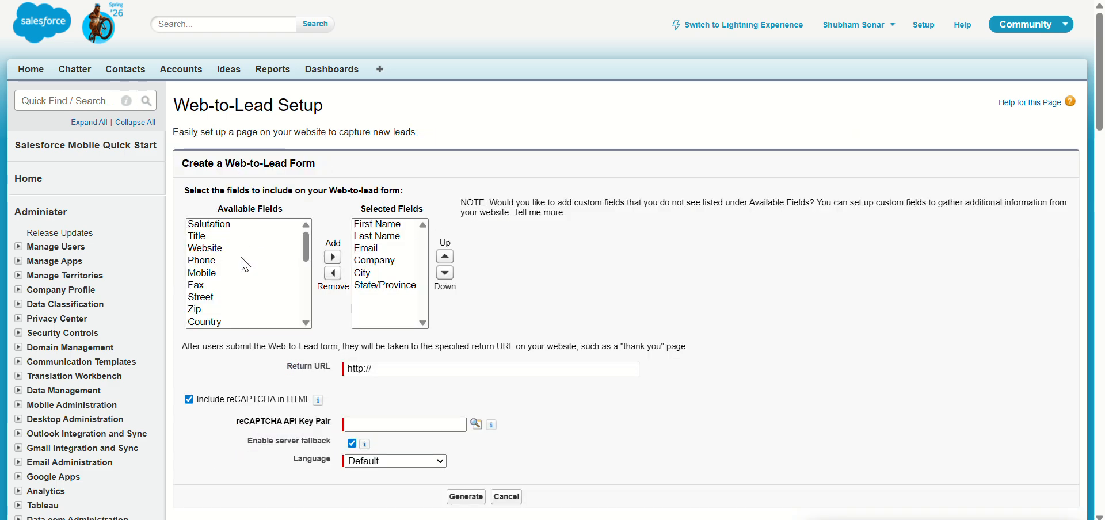
pyautogui.scroll(-3, 219, 270)
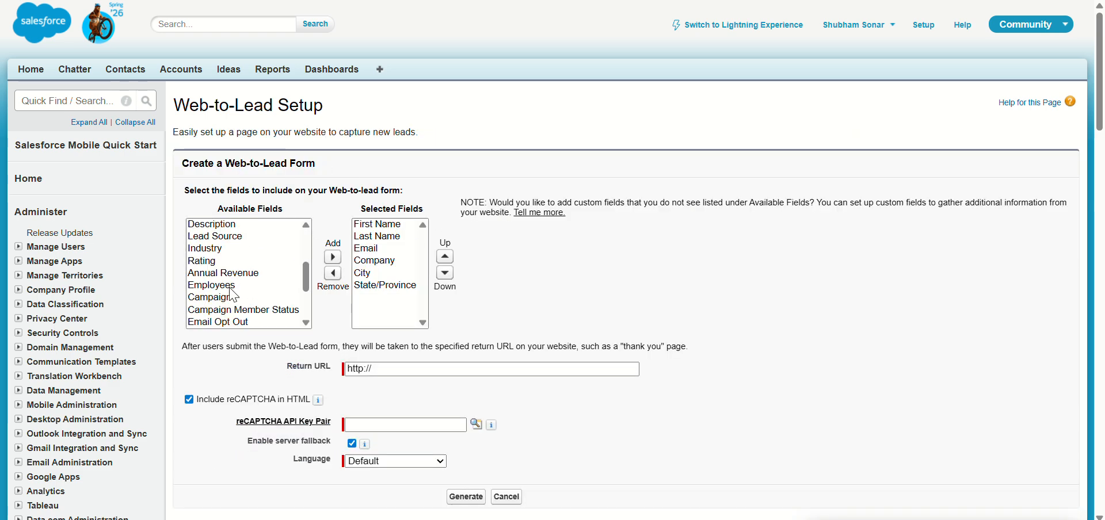
pyautogui.click(224, 251)
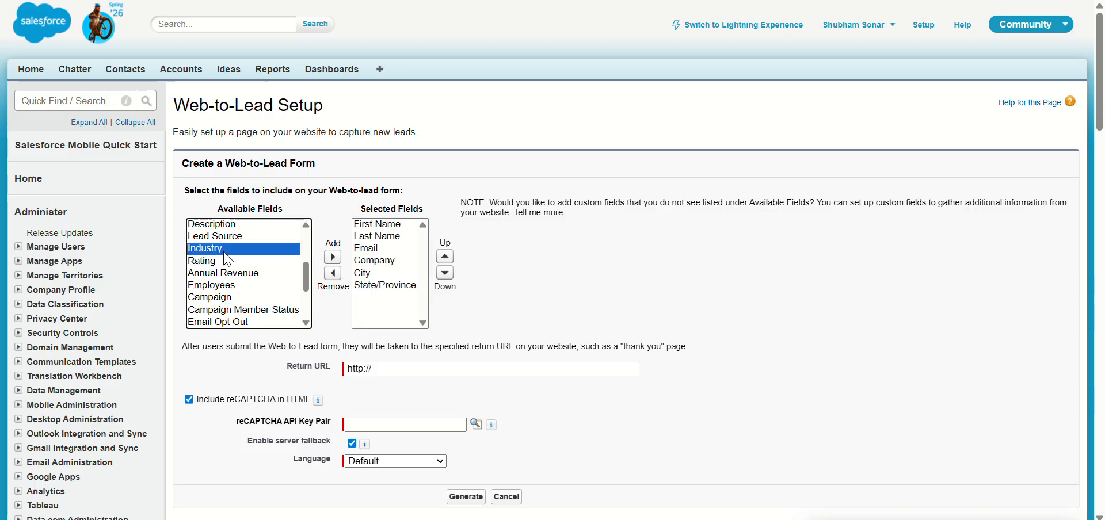
pyautogui.click(242, 239)
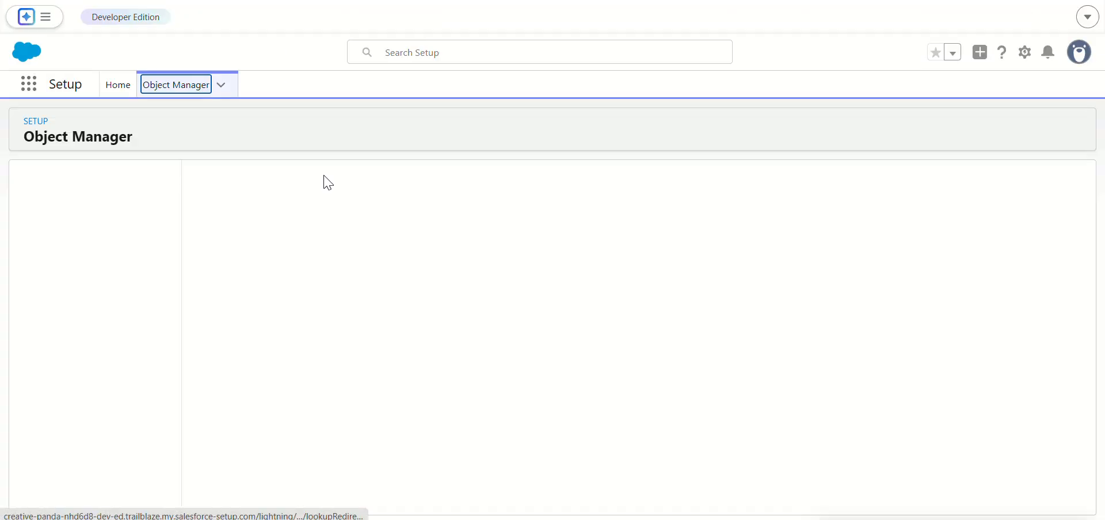
# Step: Search the Lead object's Fields & Relationships for "source" and copy the Lead Source field's API name
pyautogui.click(80, 212)
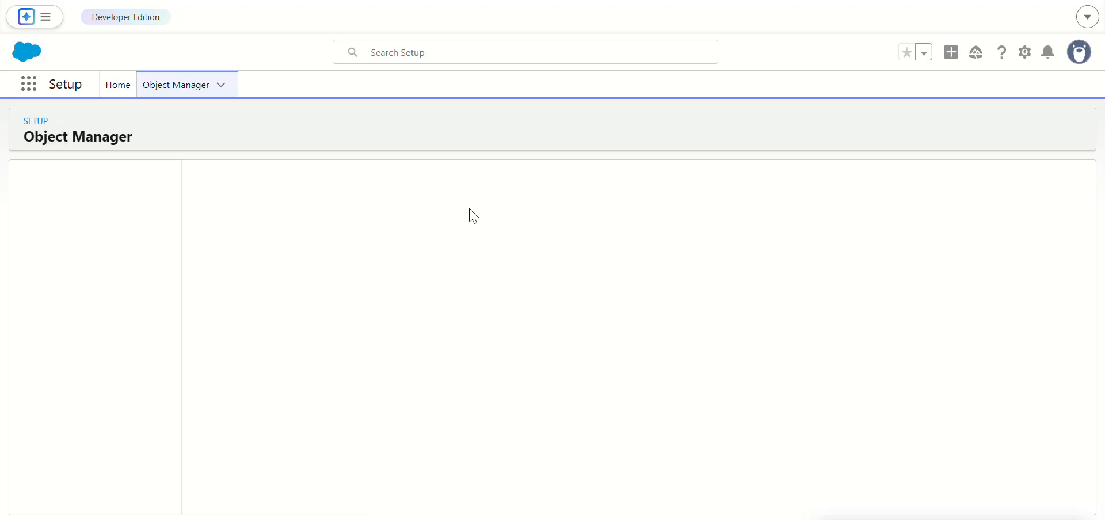
pyautogui.click(551, 183)
pyautogui.write('seu')
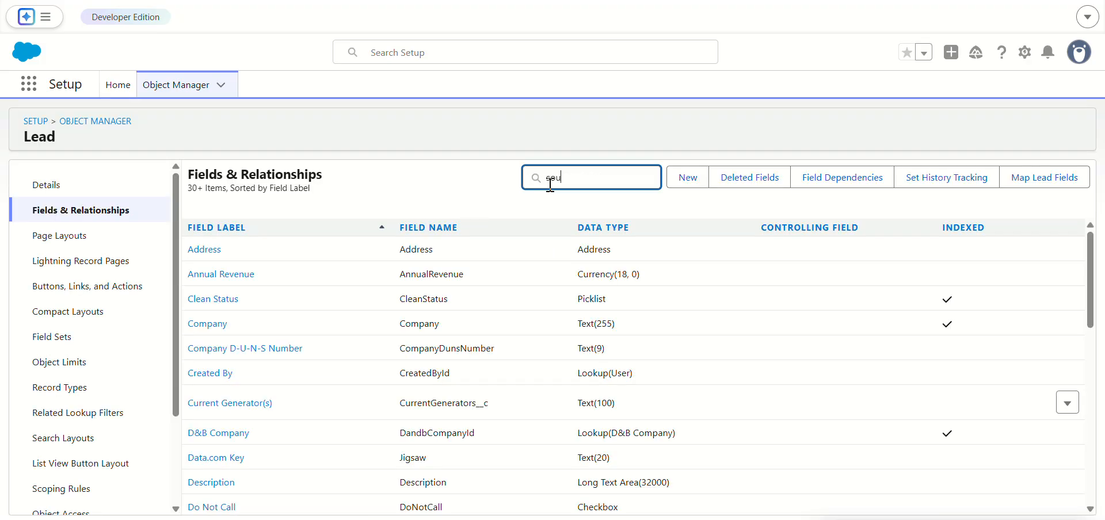
pyautogui.write('rce')
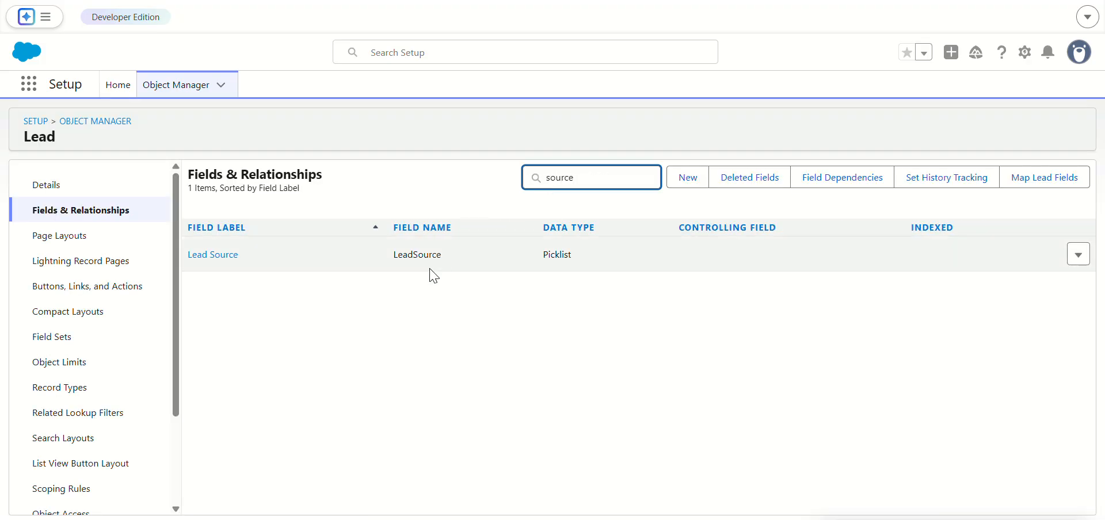
pyautogui.doubleClick(418, 255)
pyautogui.hotkey('ctrl', 'c')
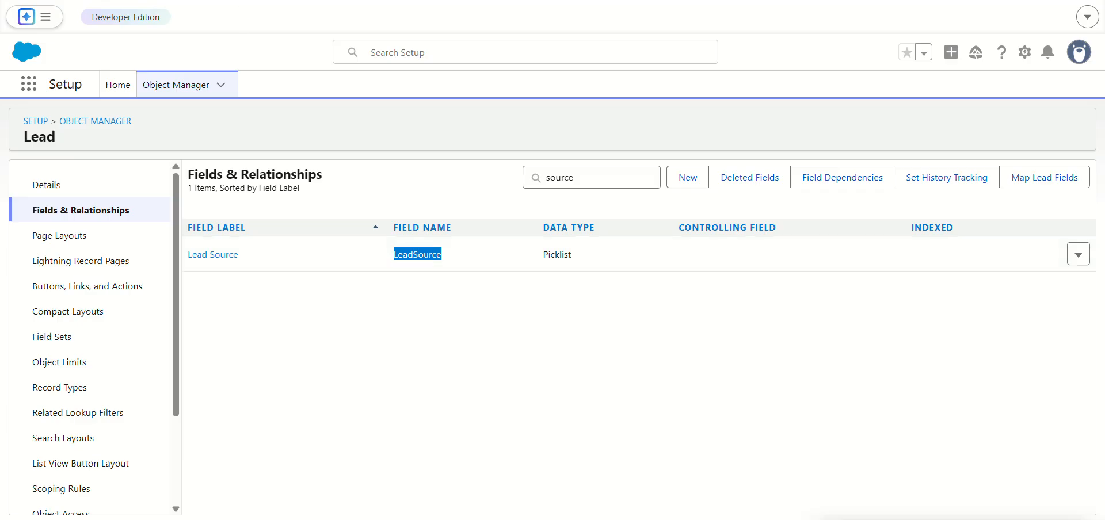
# Step: Switch to Framer and add a new form field to the Salesforce Web Form
pyautogui.click(242, 1)
pyautogui.click(507, 231)
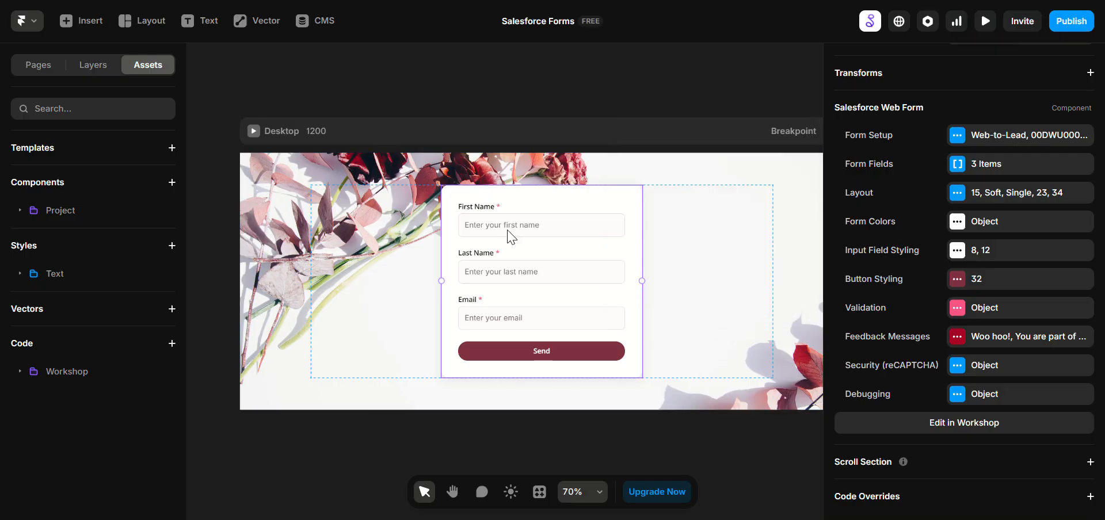
pyautogui.click(988, 165)
pyautogui.click(765, 291)
pyautogui.click(744, 292)
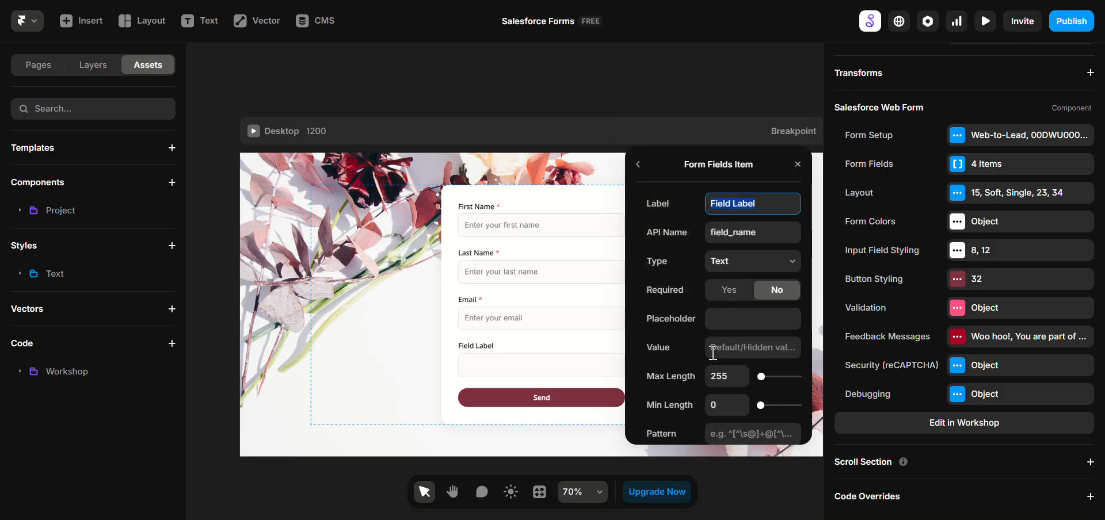
# Step: Set the new form field's API name to LeadSource and its label to Source
pyautogui.click(740, 235)
pyautogui.hotkey('ctrl', 'a')
pyautogui.hotkey('ctrl', 'v')
pyautogui.click(753, 208)
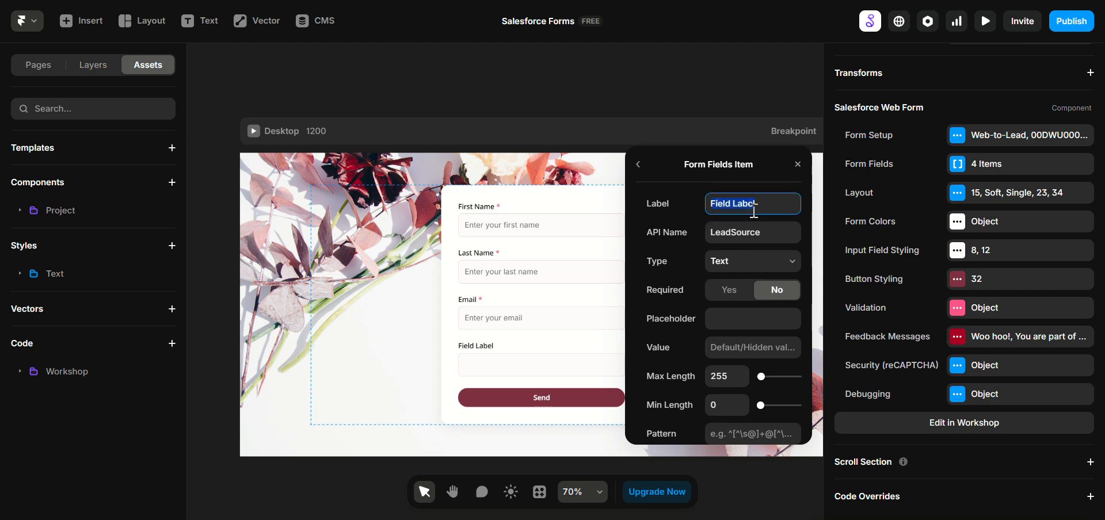
pyautogui.write('Source')
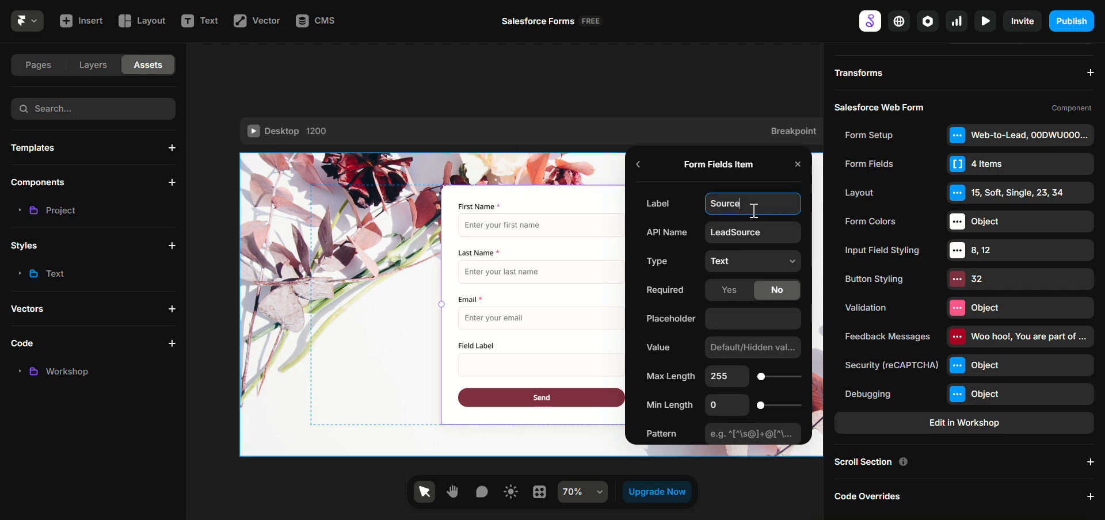
pyautogui.press('Return')
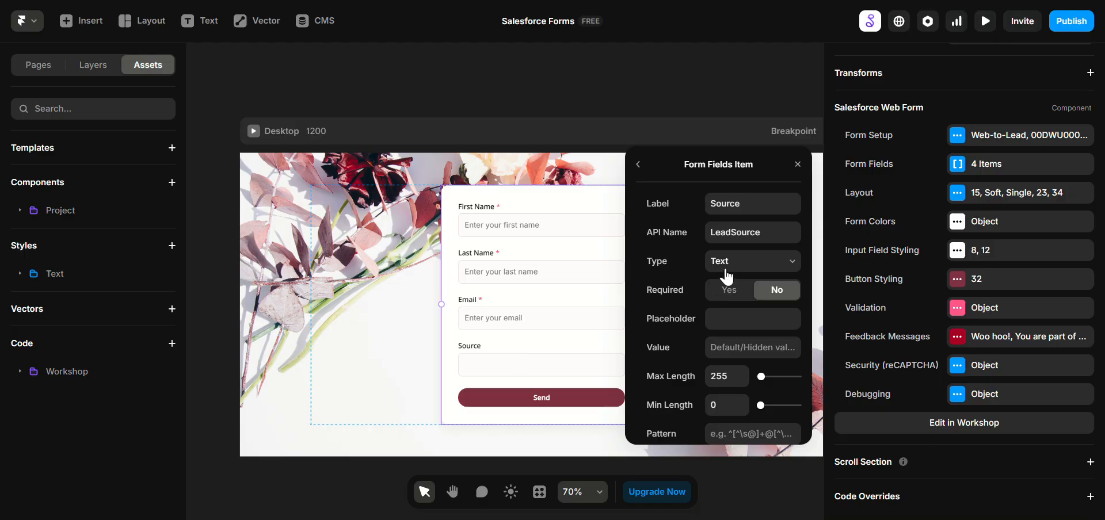
# Step: Change the Source field's type to Hidden
pyautogui.click(728, 263)
pyautogui.click(727, 402)
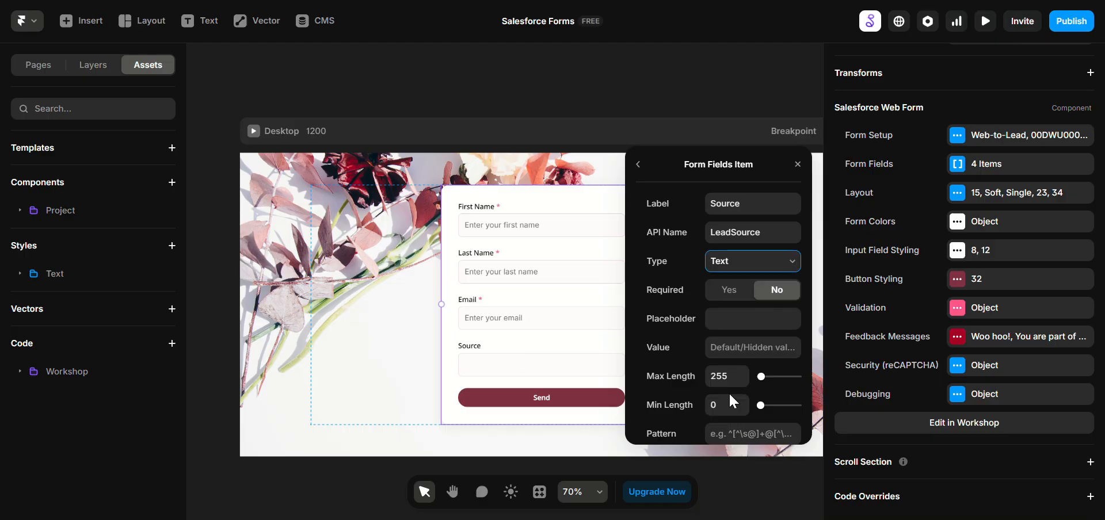
pyautogui.click(730, 320)
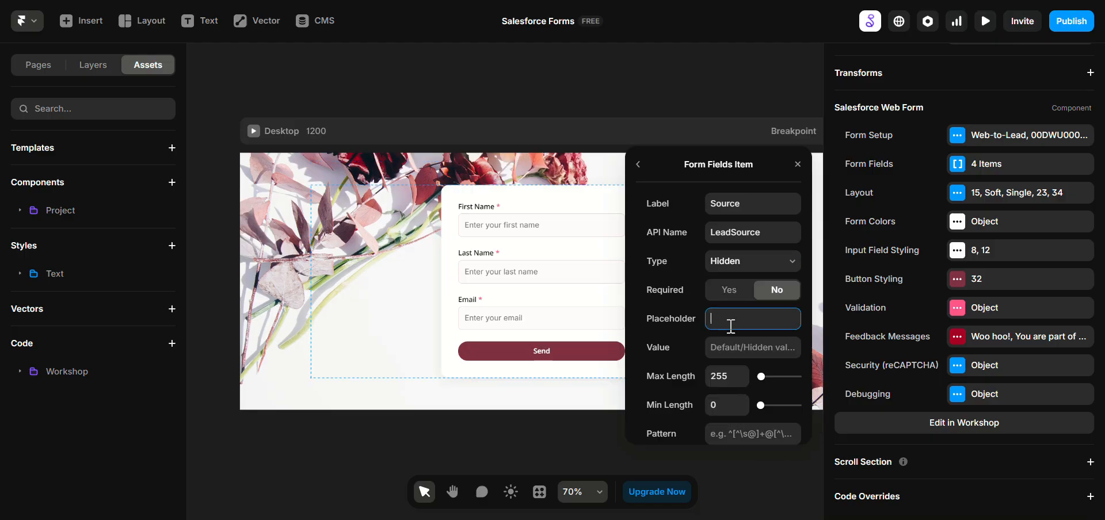
# Step: Copy the Web picklist value from Salesforce's Lead Source field and set it as the hidden Source field's value in Framer
pyautogui.click(728, 349)
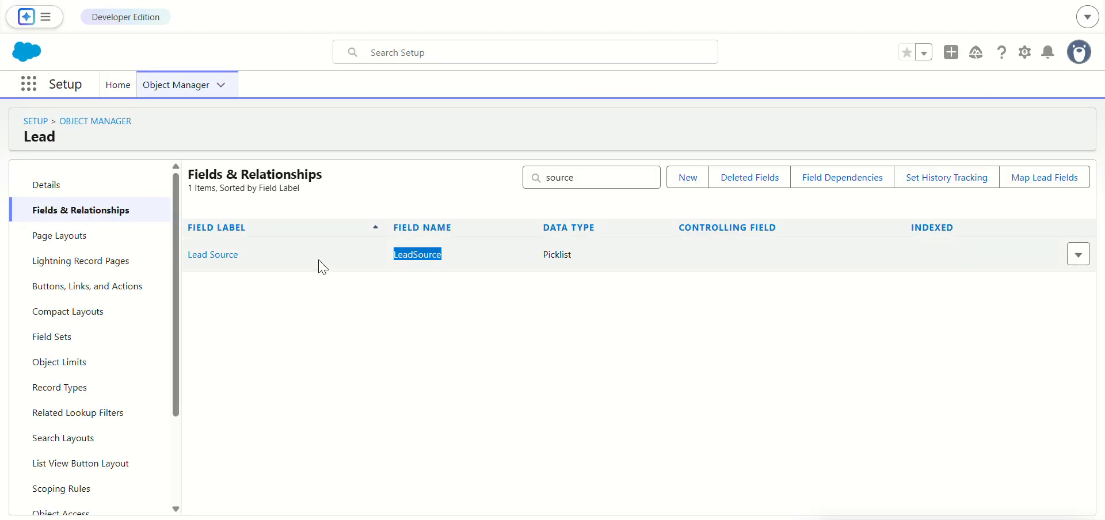
pyautogui.click(214, 252)
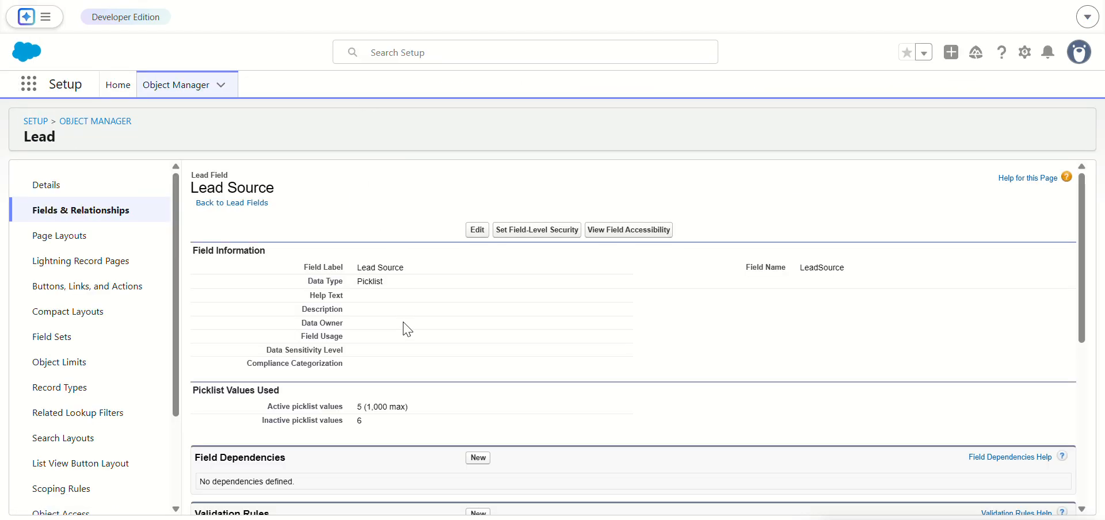
pyautogui.scroll(-5, 402, 328)
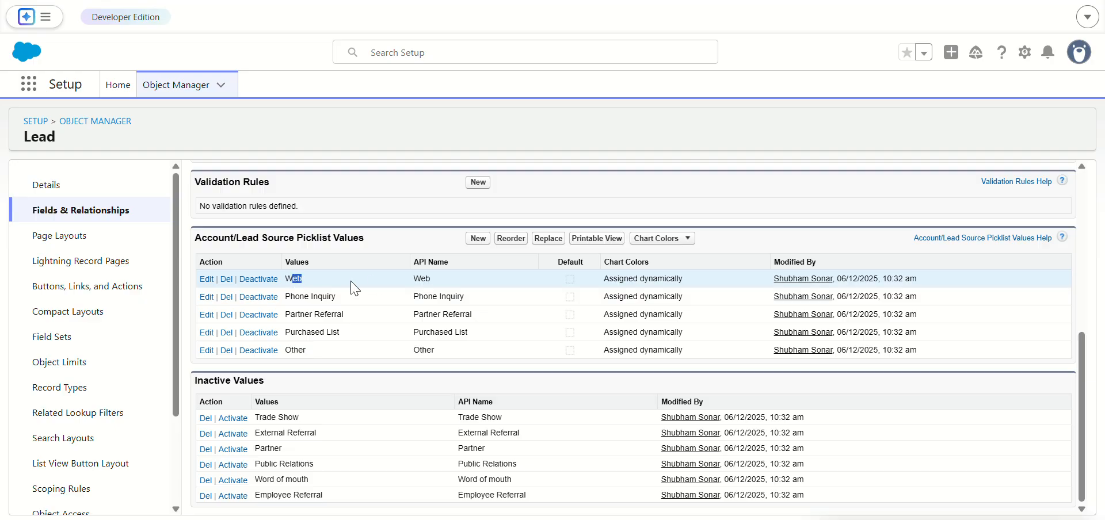
pyautogui.doubleClick(294, 279)
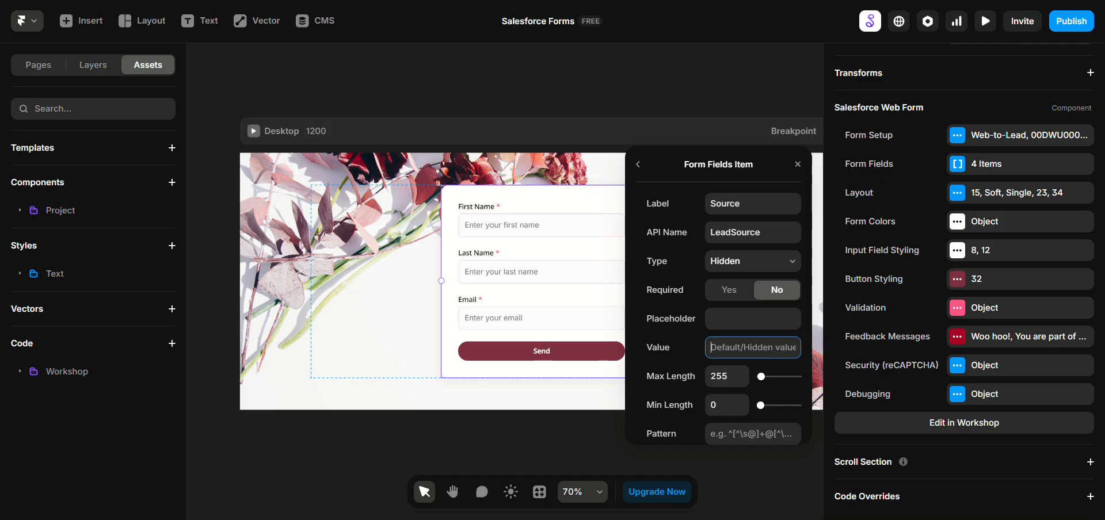
pyautogui.hotkey('ctrl', 'v')
pyautogui.click(730, 404)
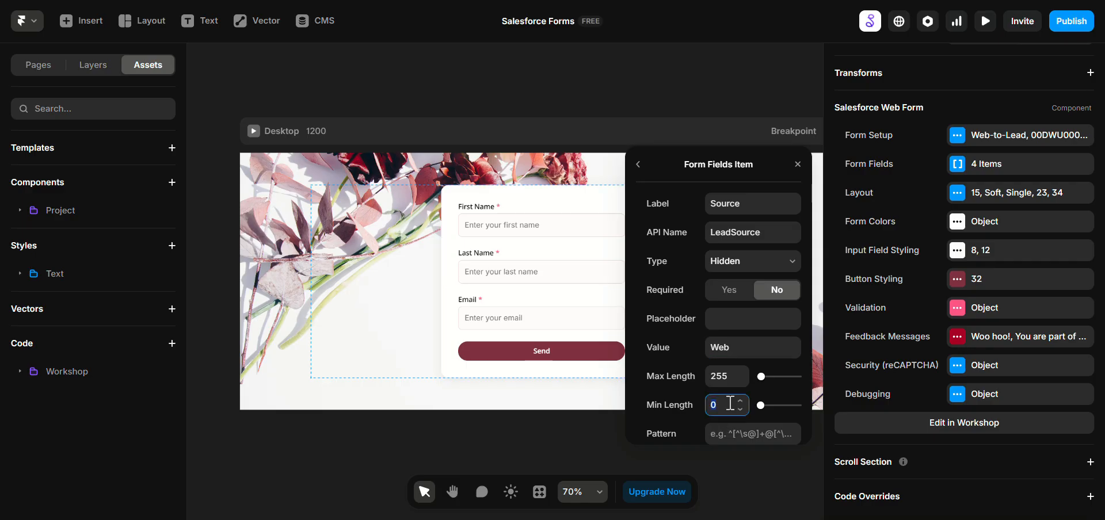
pyautogui.scroll(-2, 729, 404)
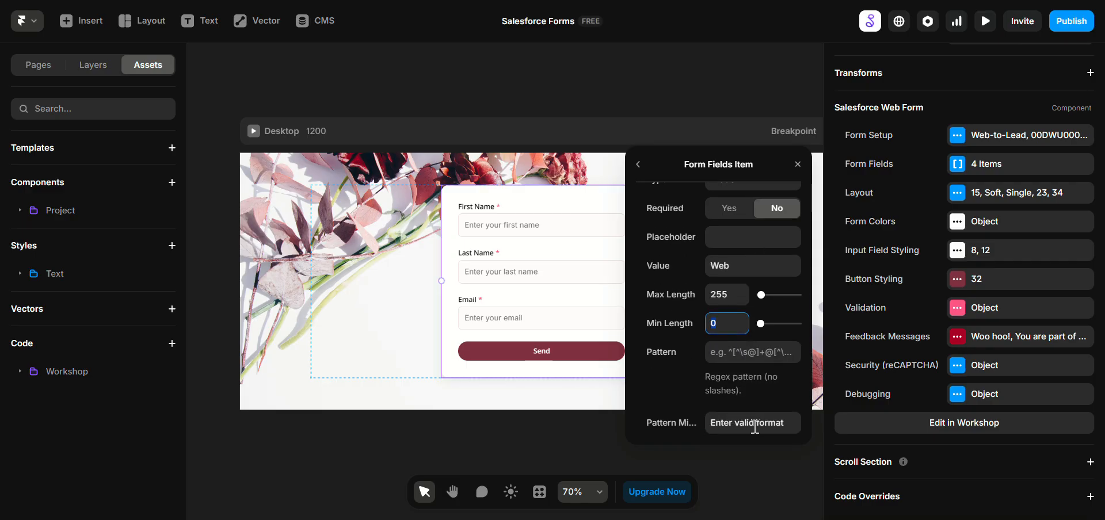
pyautogui.click(627, 305)
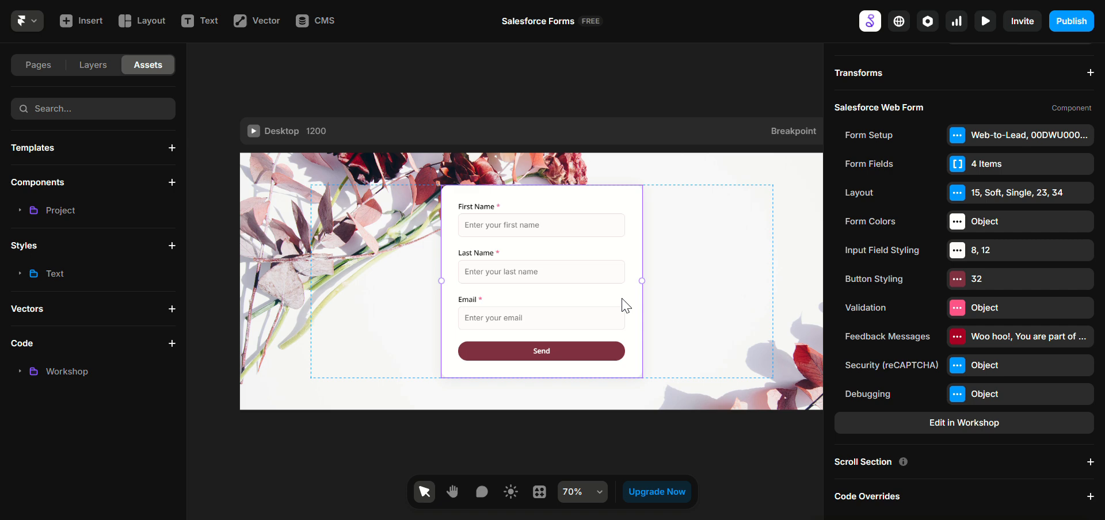
# Step: Preview the page and submit the web form with a test first name, last name and email address
pyautogui.click(258, 204)
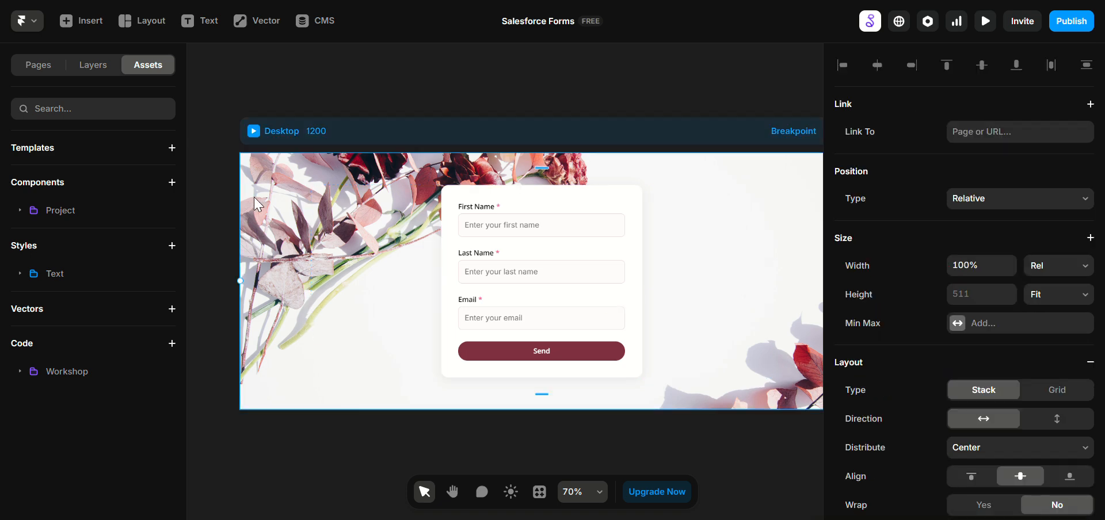
pyautogui.hotkey('ctrl', 'p')
pyautogui.click(153, 27)
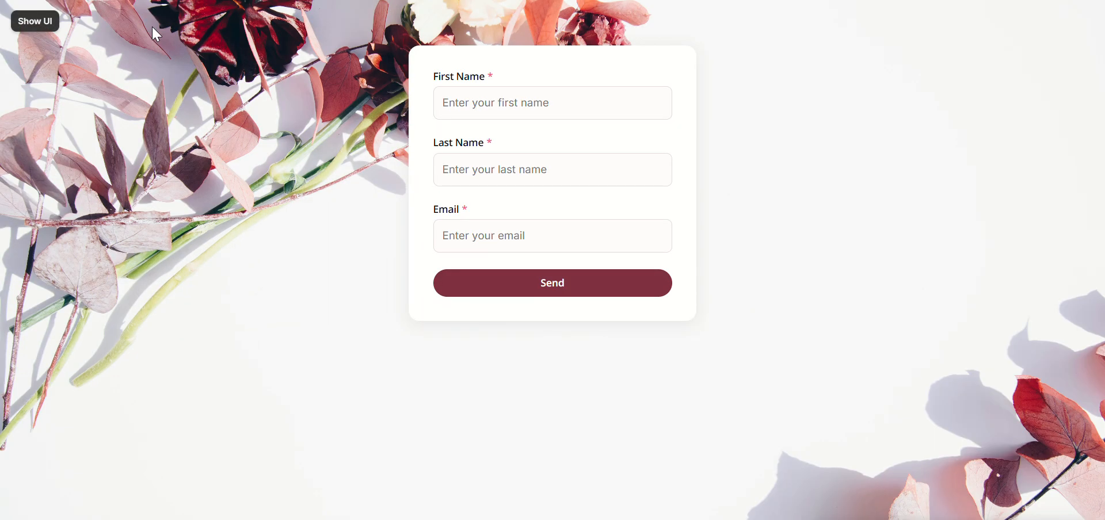
pyautogui.click(449, 96)
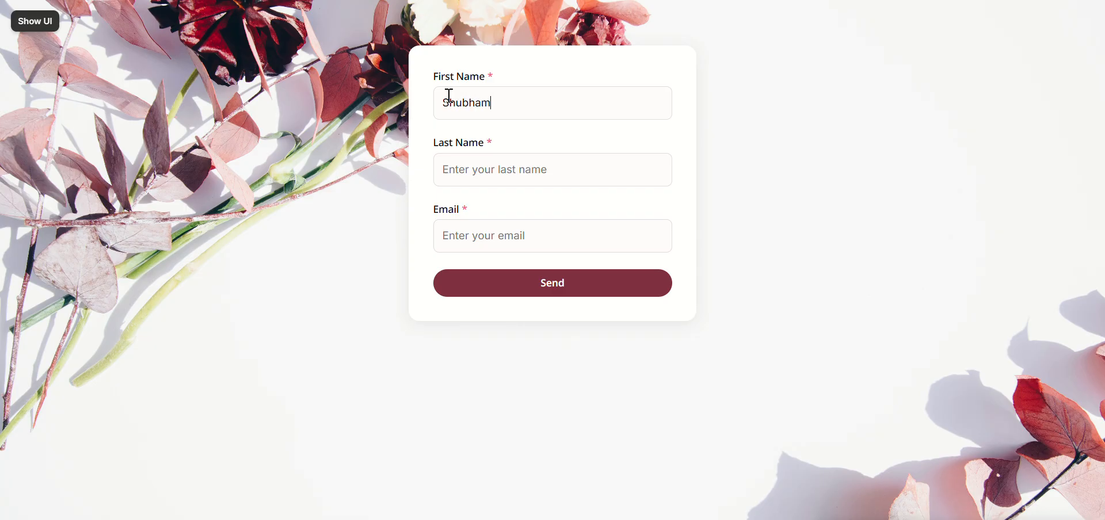
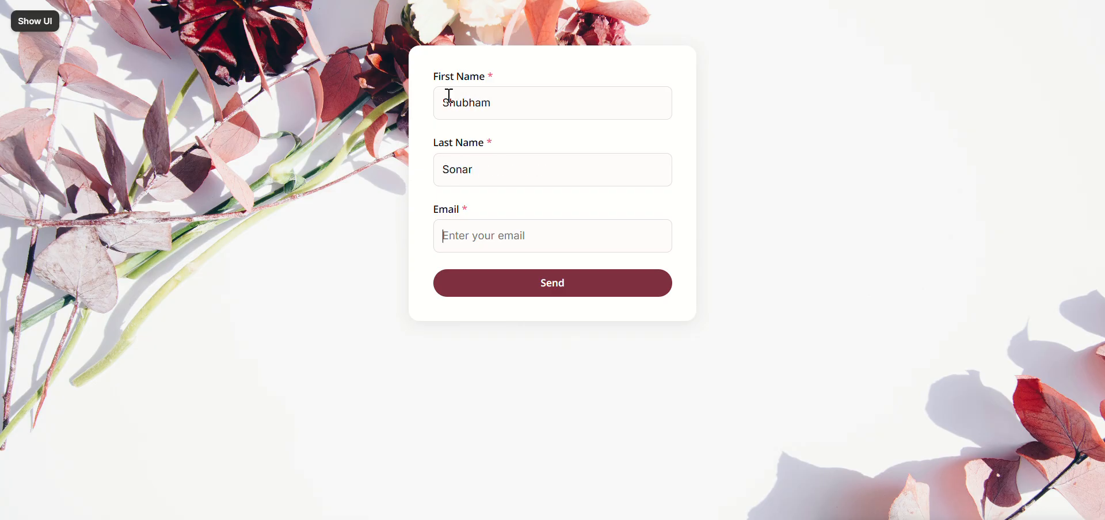
pyautogui.write('test!@')
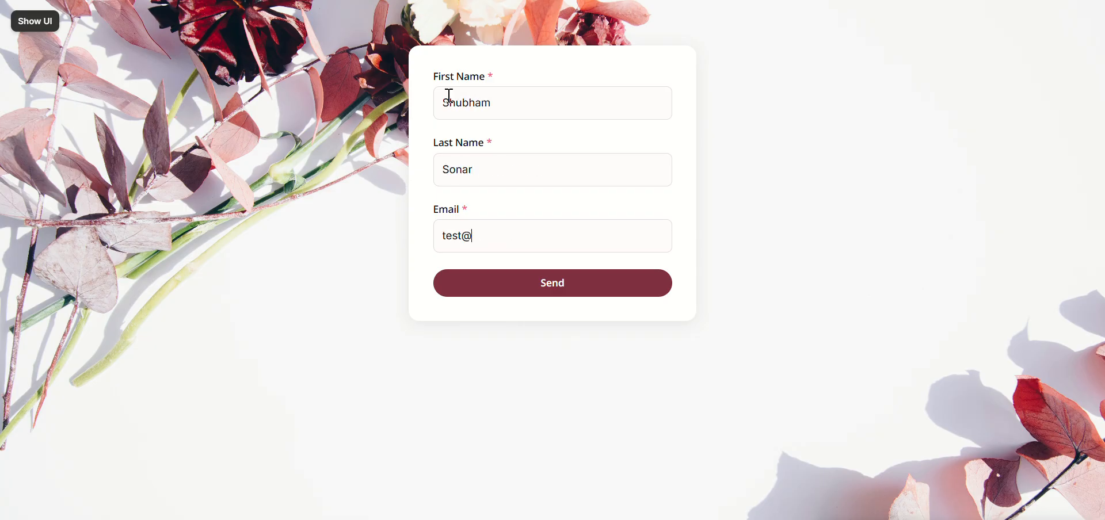
pyautogui.write('test.com')
pyautogui.click(561, 286)
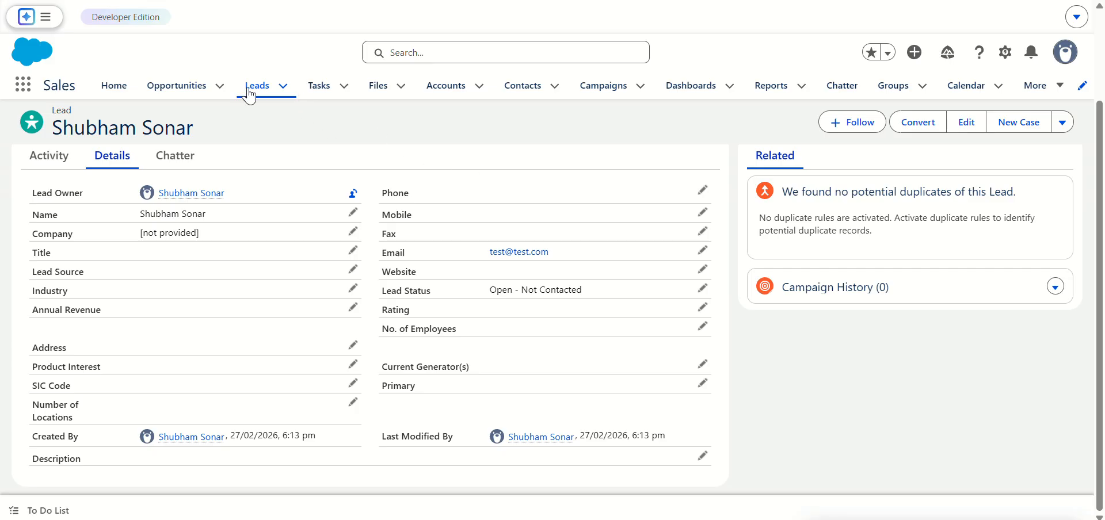
# Step: Refresh the leads list in Salesforce, check the newest lead's details for a Lead Source value, and return to All Open Leads
pyautogui.click(249, 92)
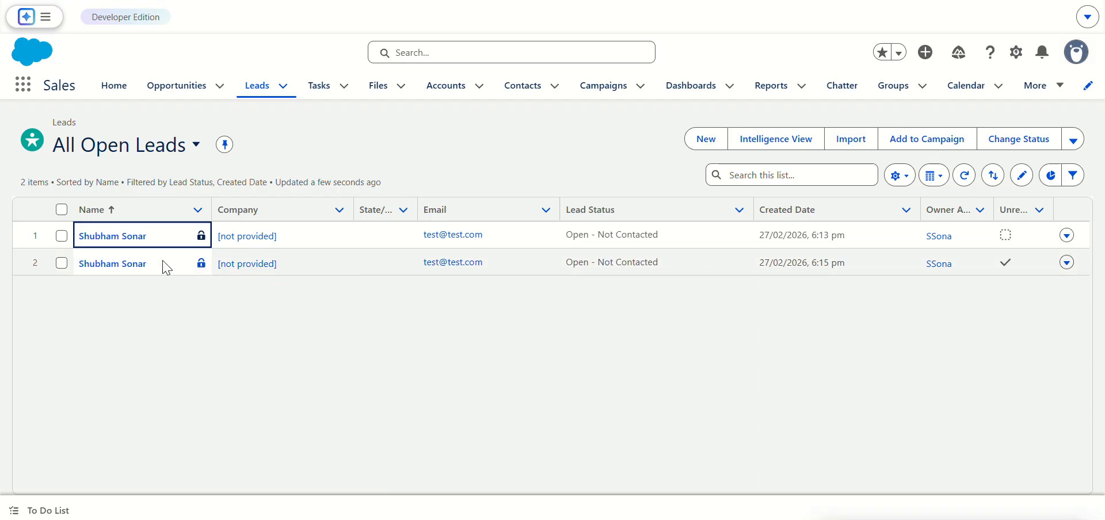
pyautogui.click(134, 268)
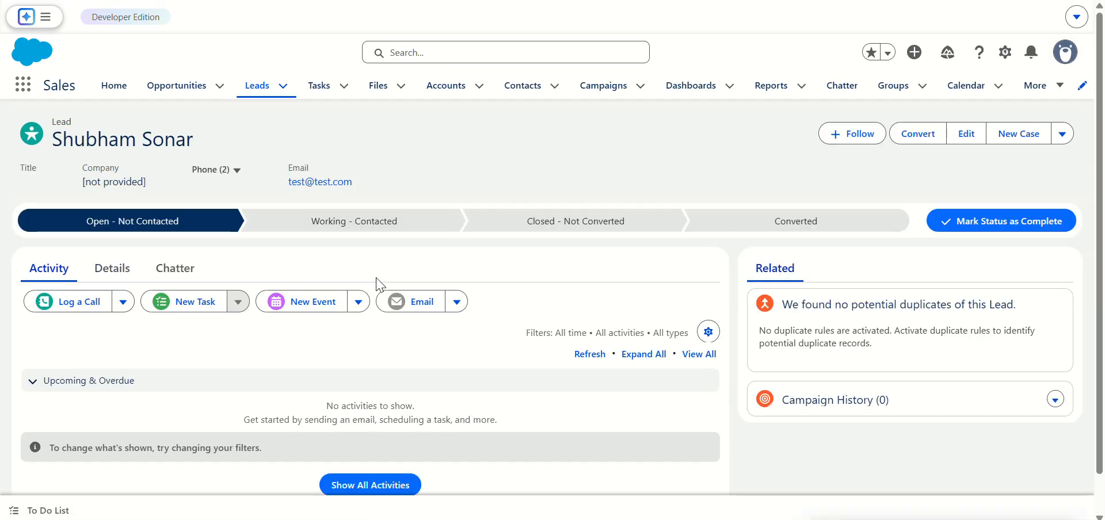
pyautogui.click(111, 268)
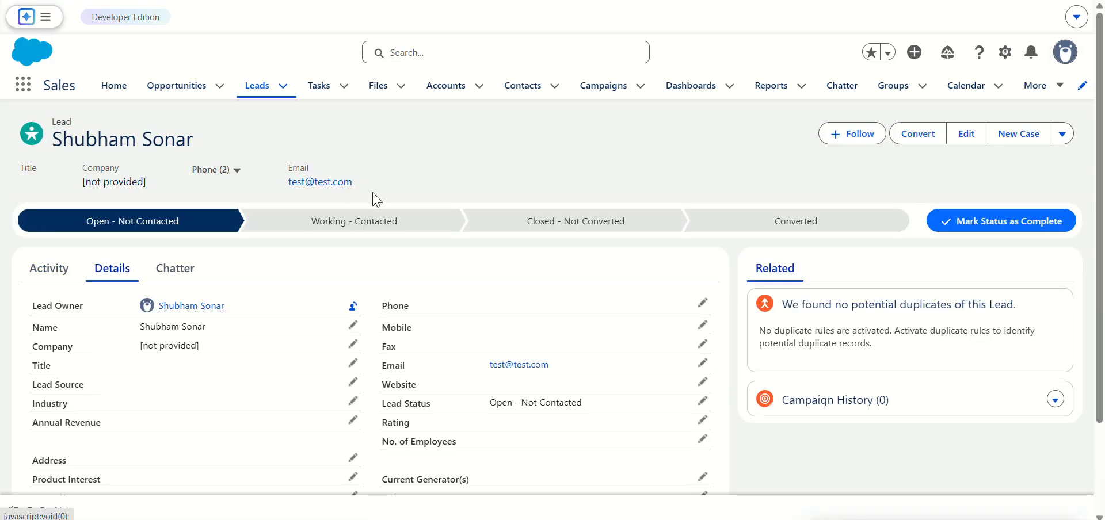
pyautogui.scroll(-2, 374, 213)
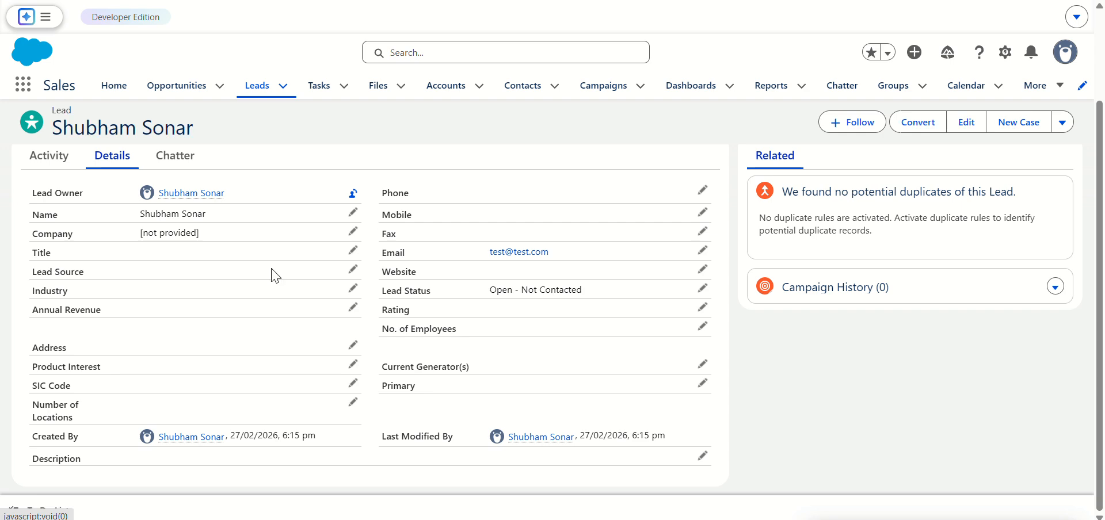
pyautogui.scroll(2, 267, 172)
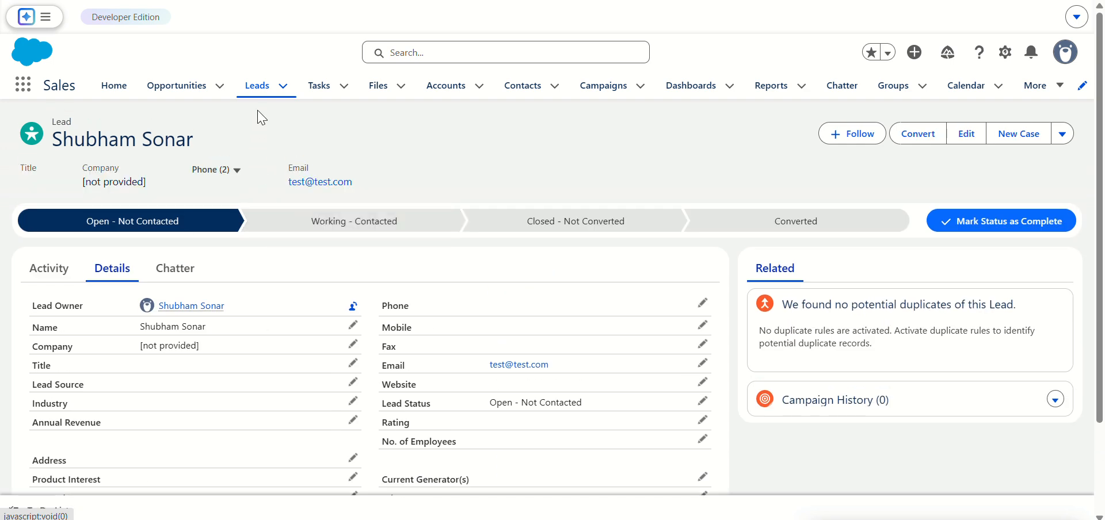
pyautogui.click(262, 88)
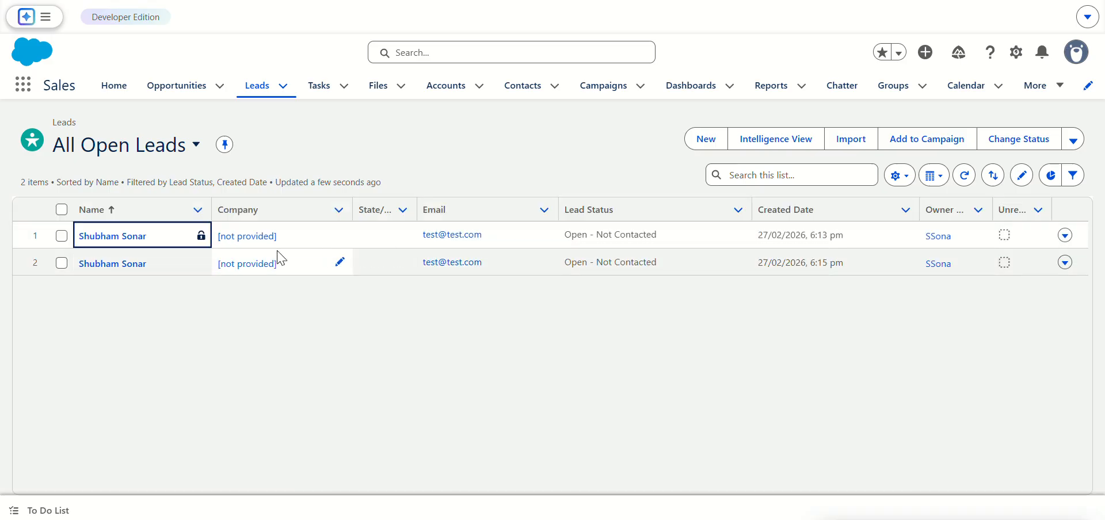
# Step: Check the first lead's details for a Lead Source value and return to All Open Leads
pyautogui.click(128, 240)
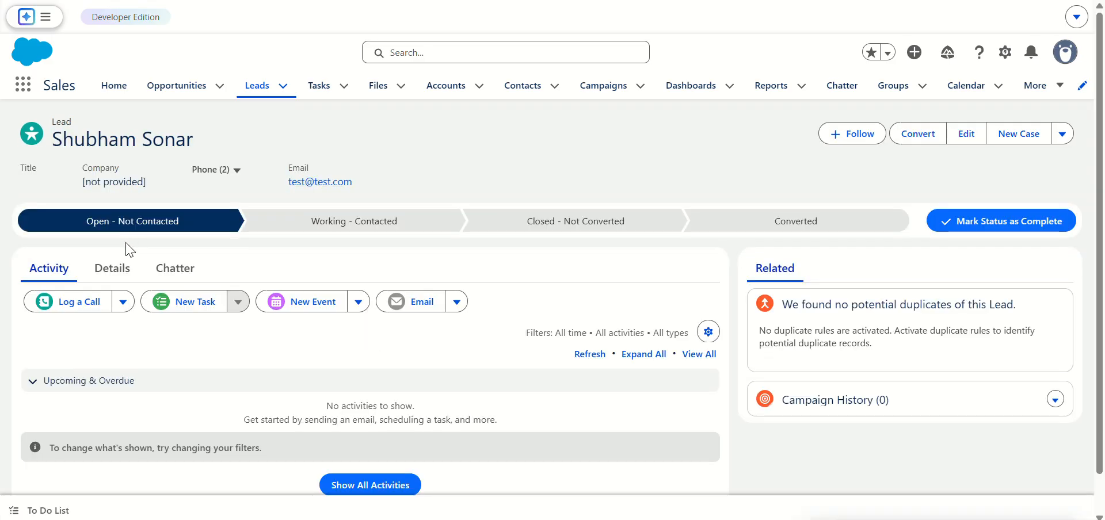
pyautogui.click(115, 269)
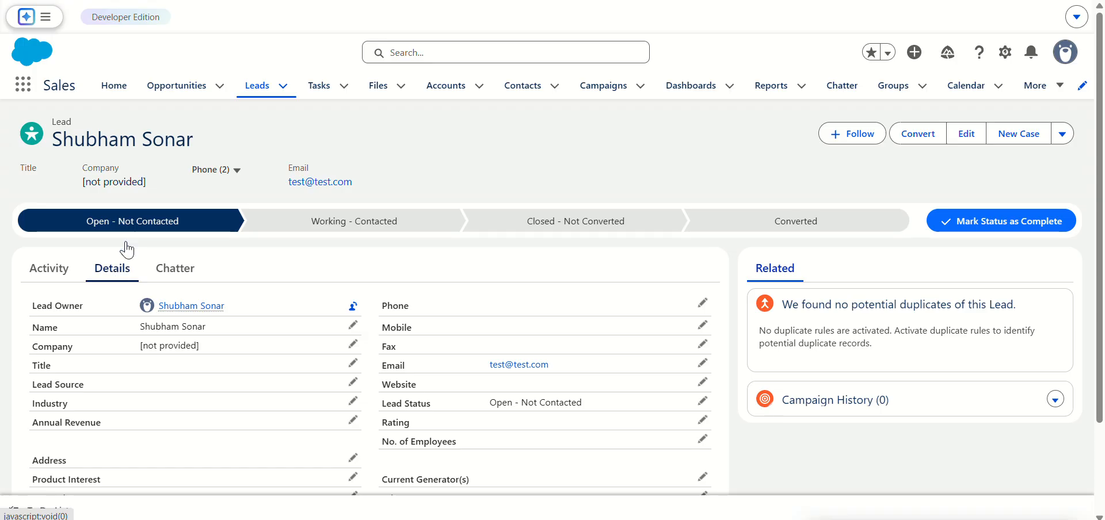
pyautogui.hotkey('alt', 'Left')
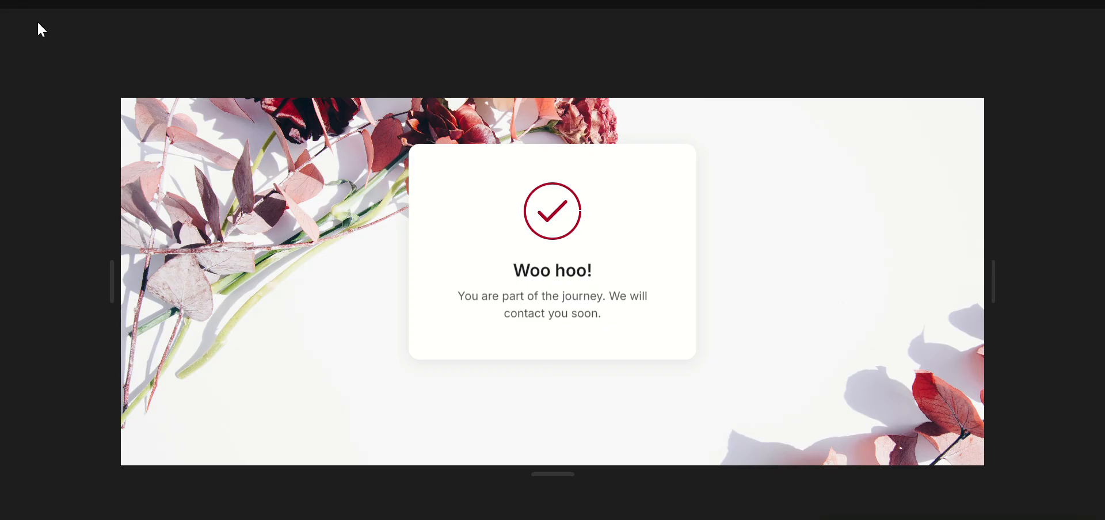
# Step: Switch to Framer and review the web form's hidden Source field settings, including its API name and value
pyautogui.click(17, 22)
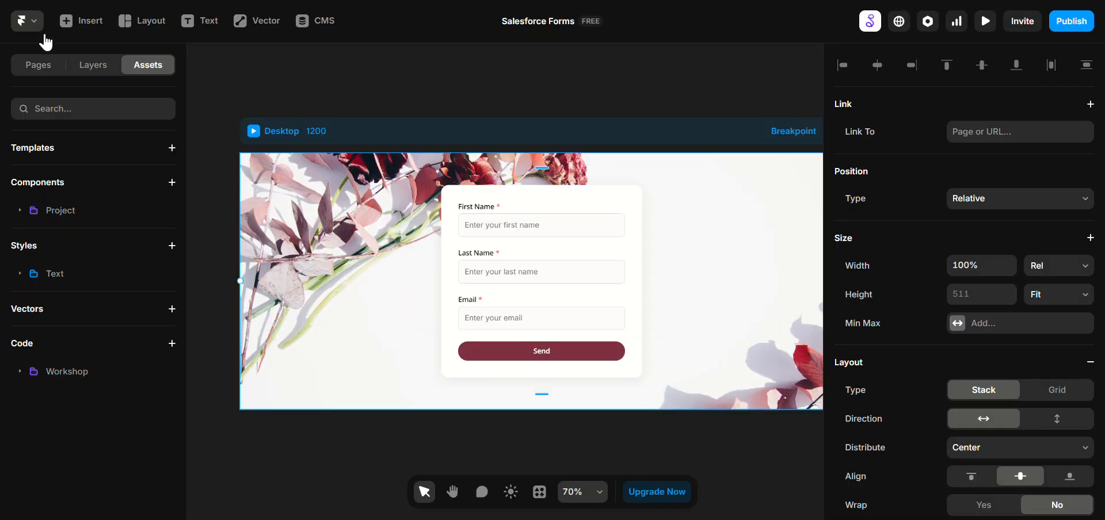
pyautogui.click(592, 244)
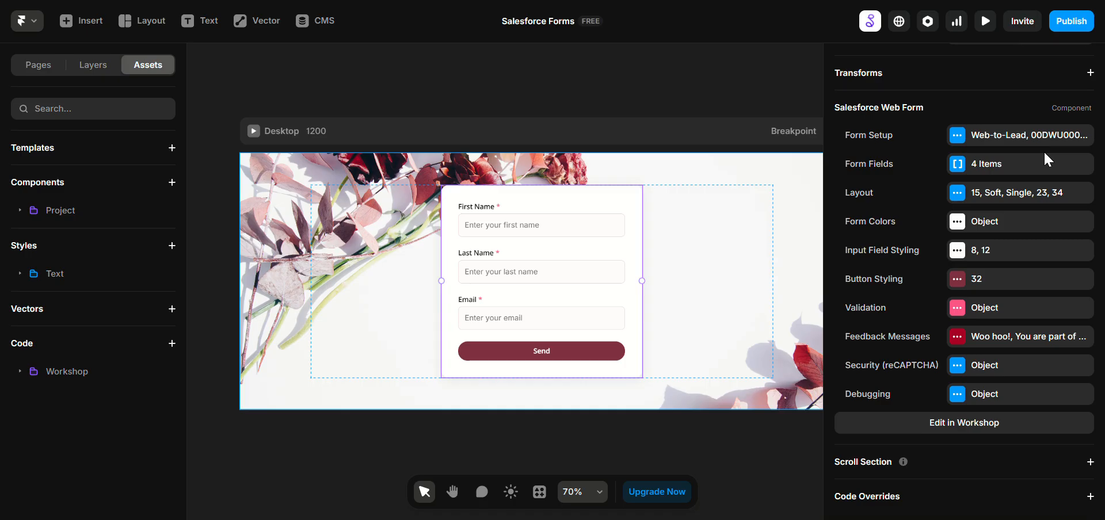
pyautogui.click(1034, 166)
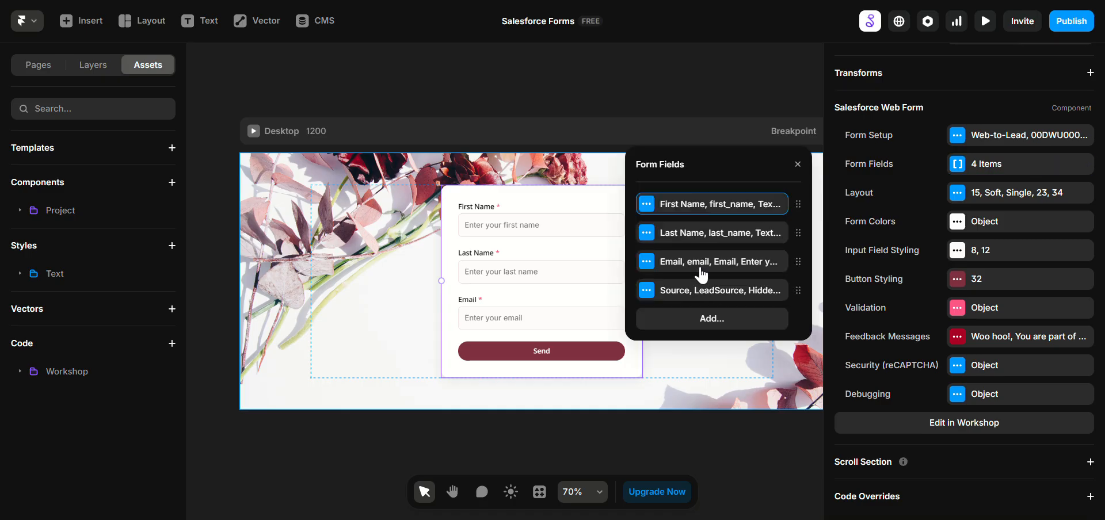
pyautogui.click(737, 292)
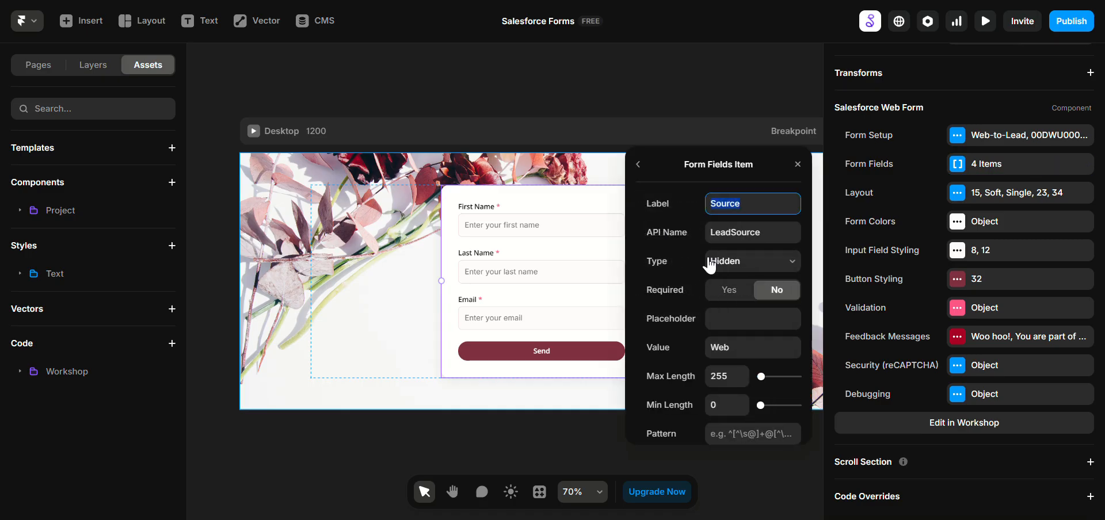
pyautogui.scroll(-2, 698, 357)
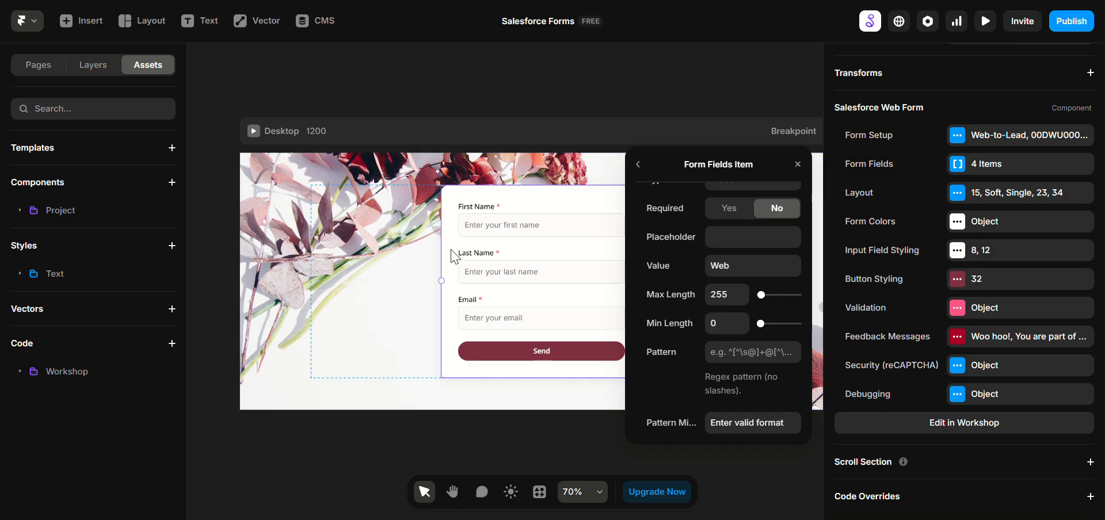
pyautogui.click(344, 234)
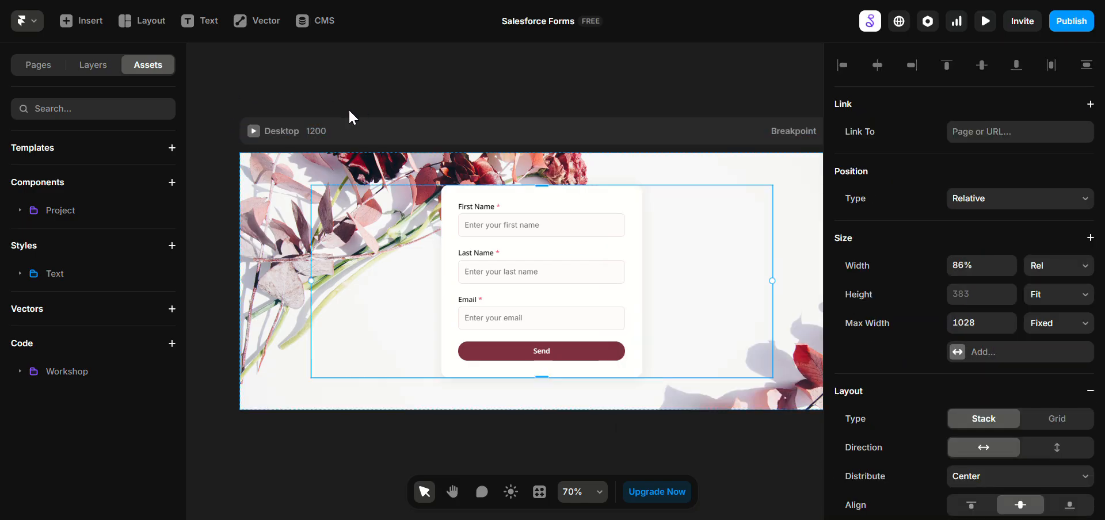
# Step: Preview the desktop page in full screen
pyautogui.click(254, 132)
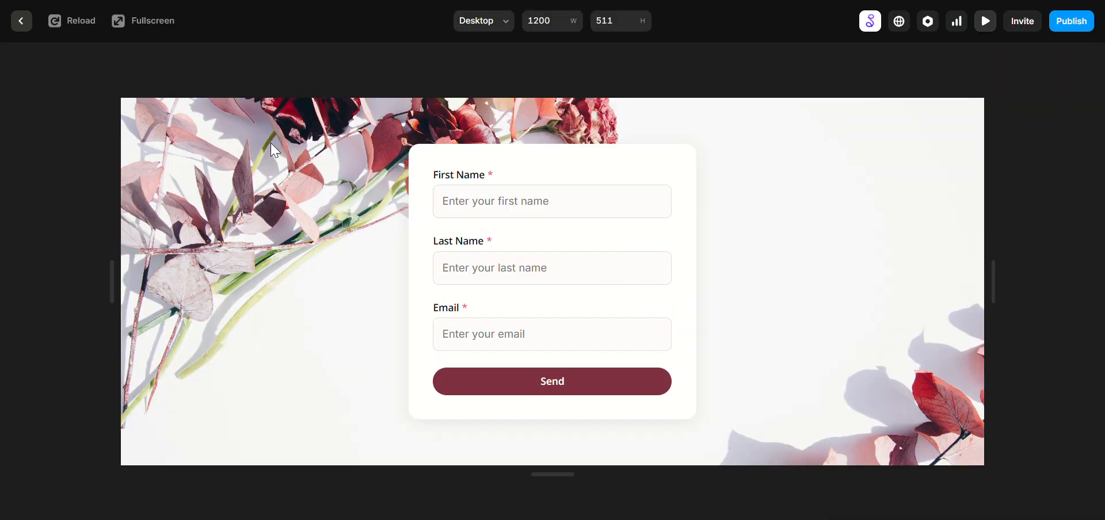
pyautogui.press('Escape')
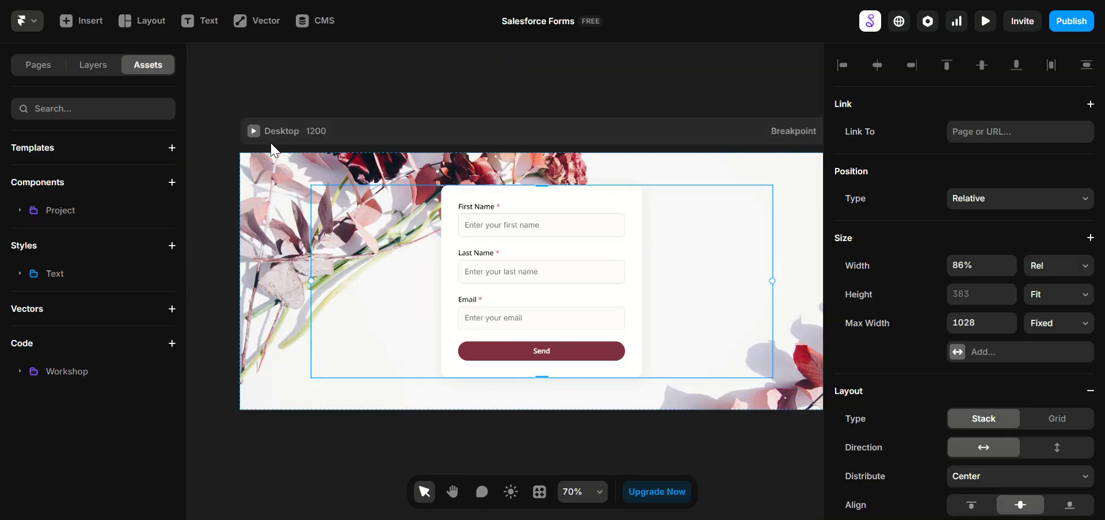
pyautogui.click(255, 131)
pyautogui.click(145, 21)
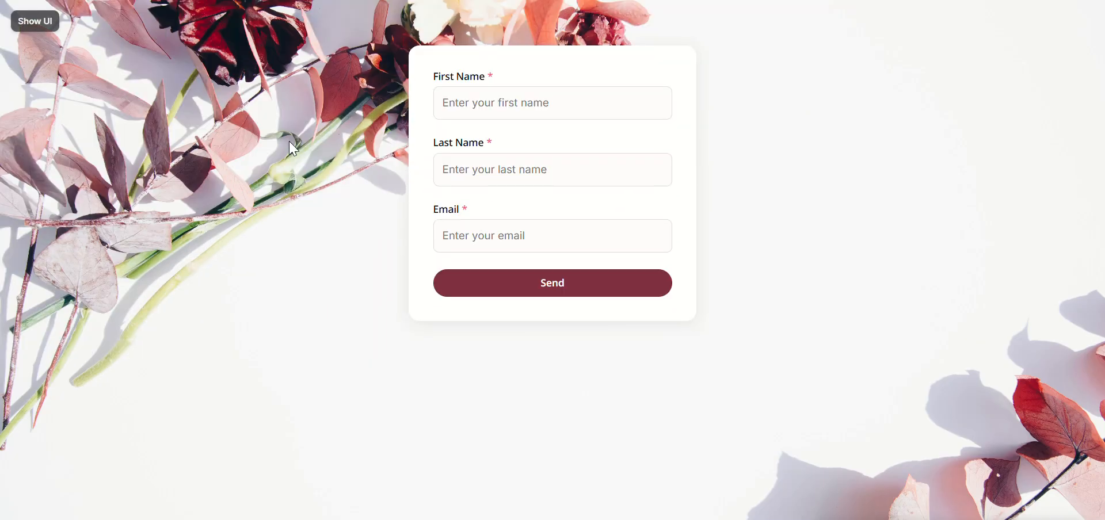
pyautogui.press('super+space')
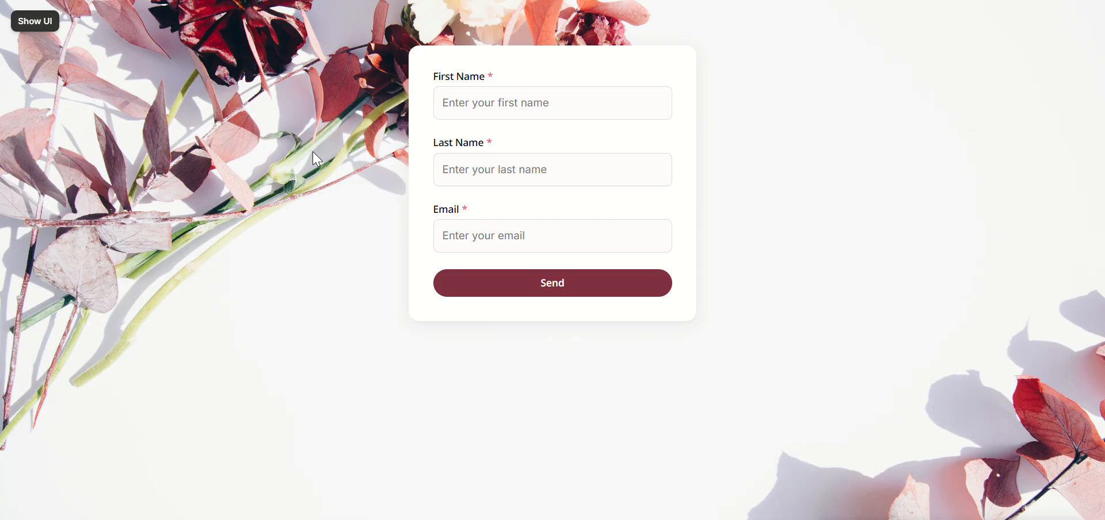
# Step: Submit the previewed form with a test last name, a test email address and a first name ending in 1
pyautogui.click(450, 106)
pyautogui.press('Tab')
pyautogui.press('Tab')
pyautogui.write('t')
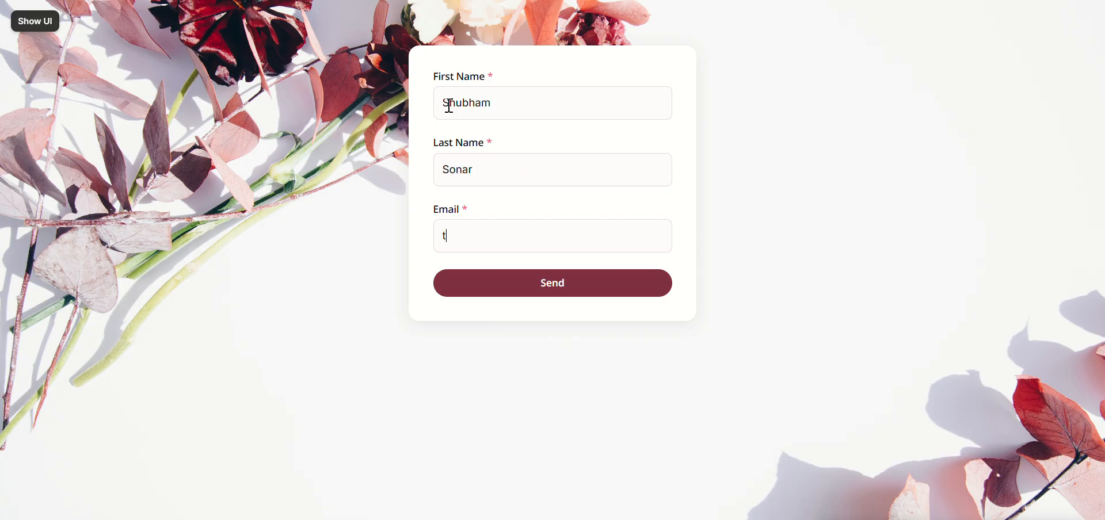
pyautogui.write('est@test.com')
pyautogui.doubleClick(469, 108)
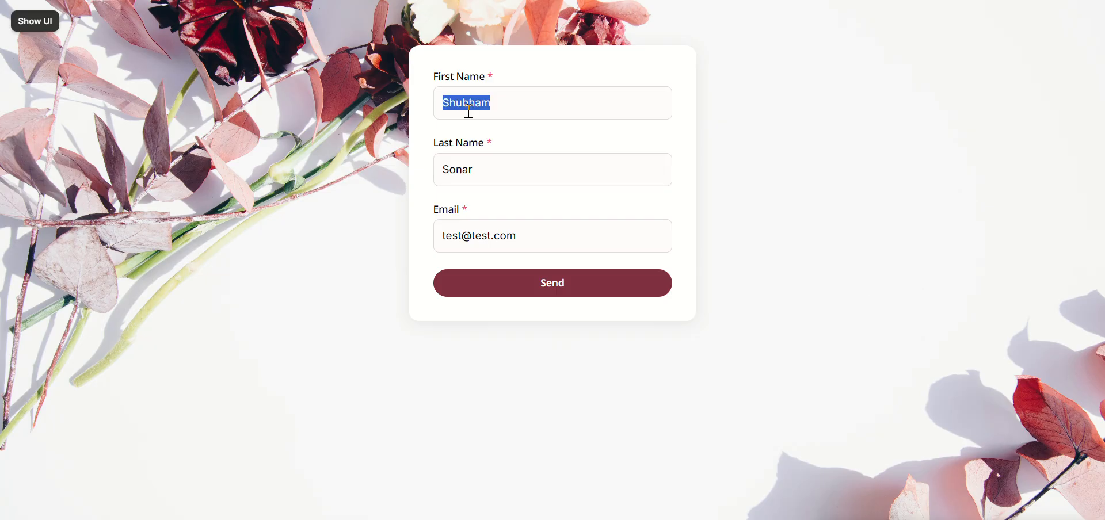
pyautogui.press('End')
pyautogui.write('1')
pyautogui.click(565, 280)
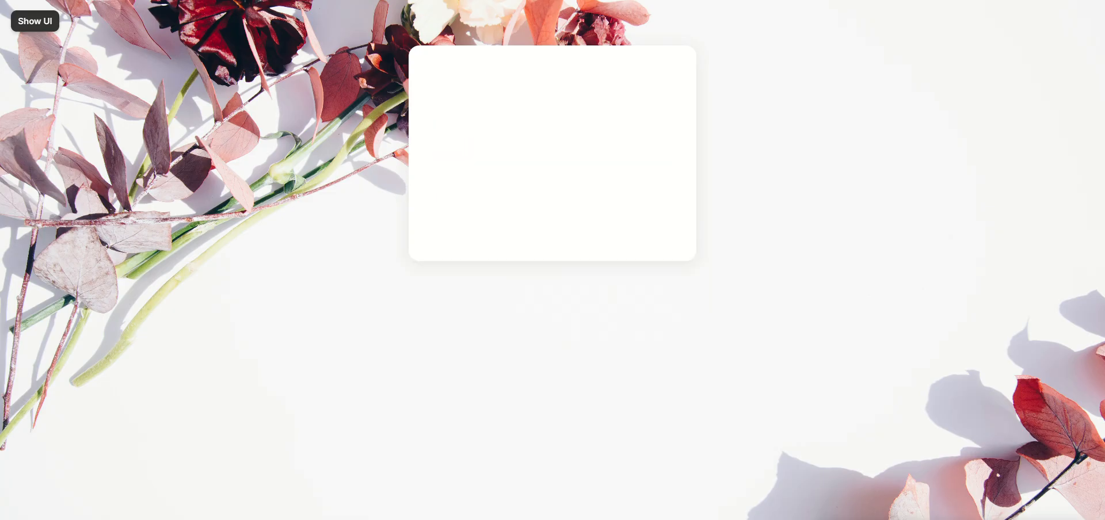
# Step: Switch to Salesforce, refresh the leads list and open the newest lead's details
pyautogui.hotkey('ctrl', 'Tab')
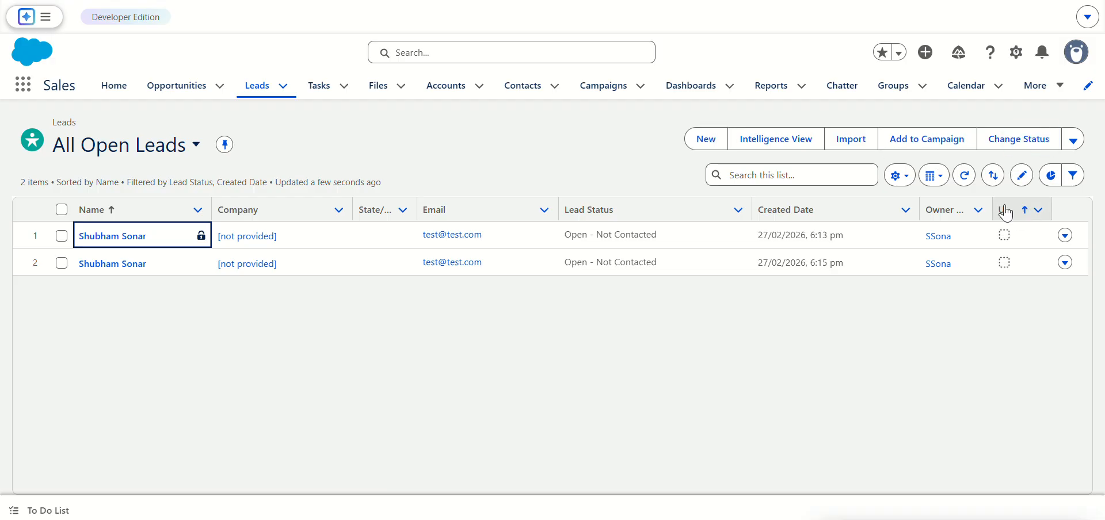
pyautogui.click(958, 183)
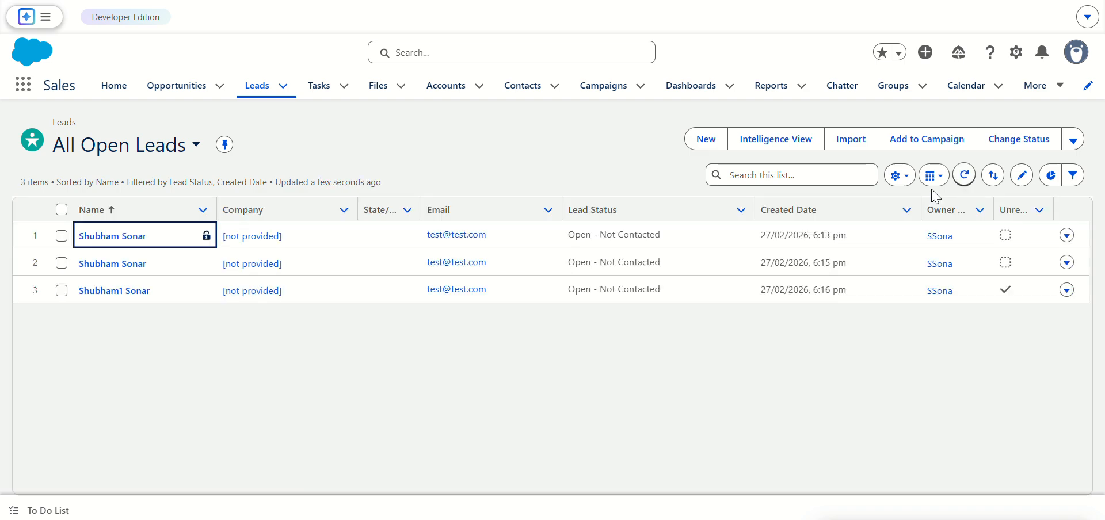
pyautogui.click(131, 303)
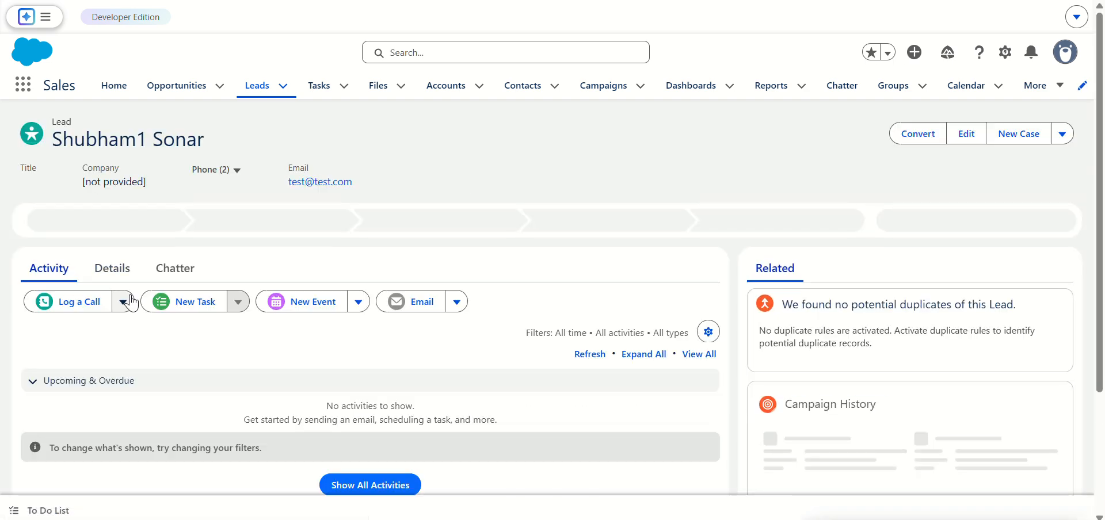
pyautogui.click(130, 281)
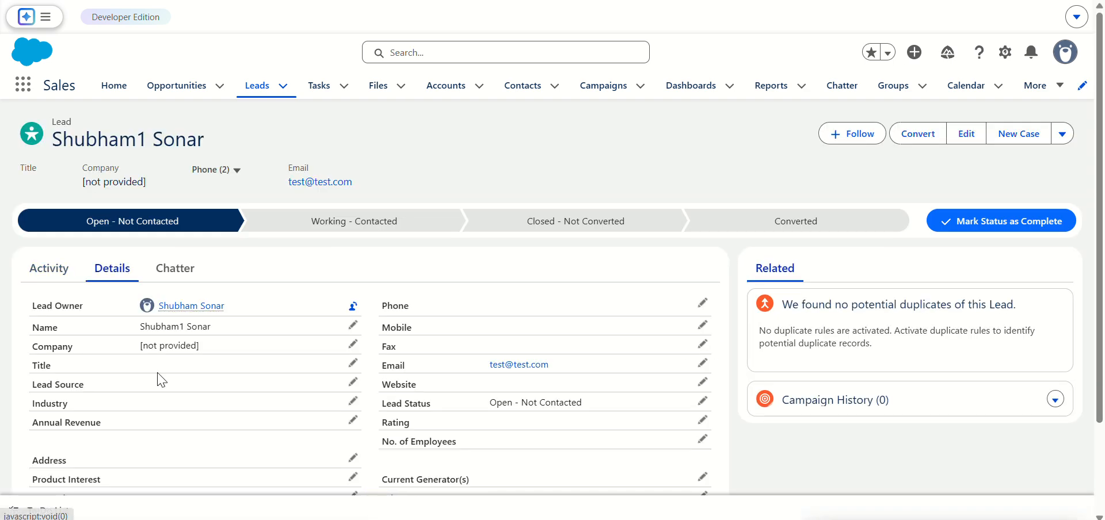
# Step: Inspect the available Lead Source picklist options in the newest lead's edit form, then cancel editing
pyautogui.click(352, 382)
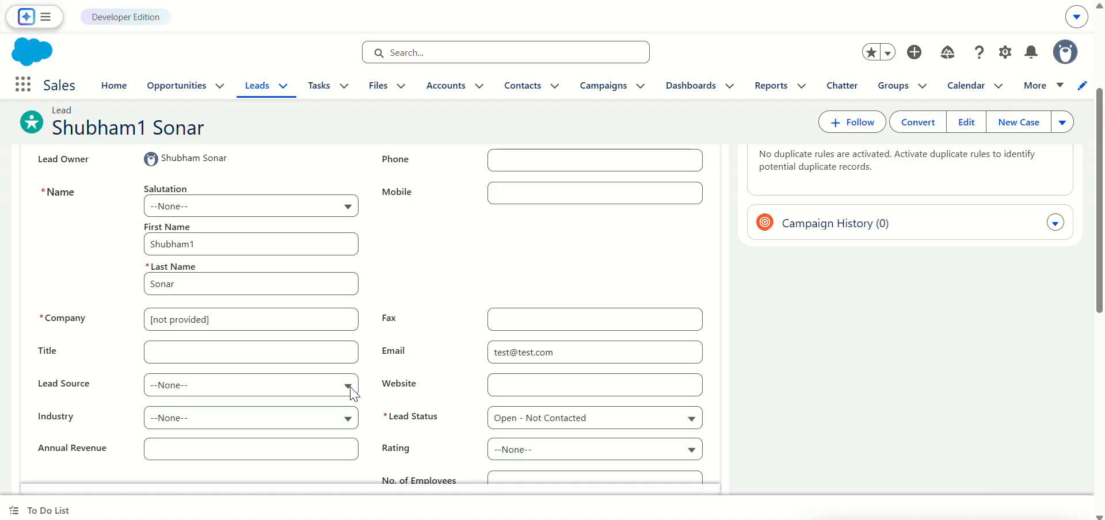
pyautogui.click(217, 267)
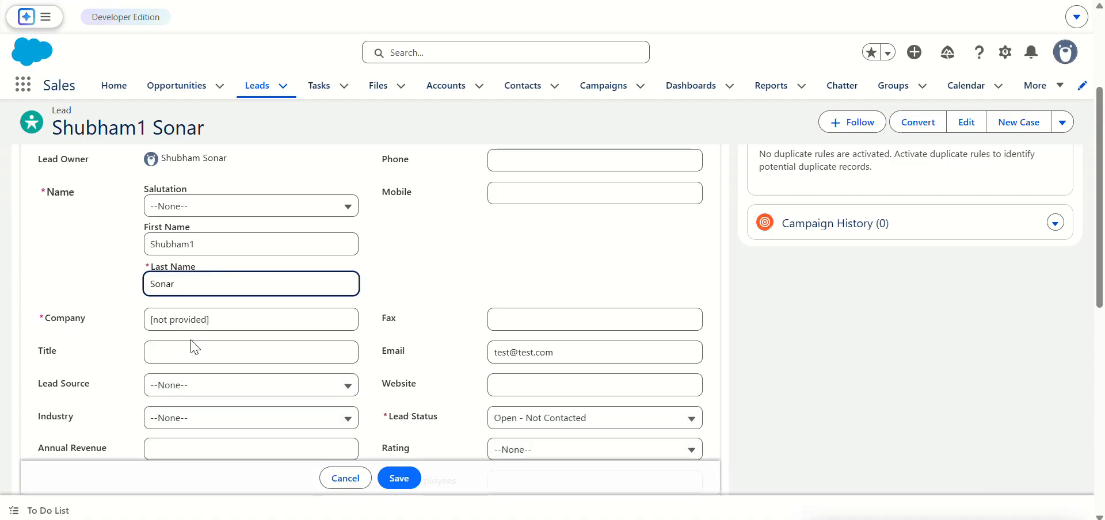
pyautogui.scroll(-3, 201, 309)
pyautogui.scroll(3, 200, 306)
pyautogui.click(188, 382)
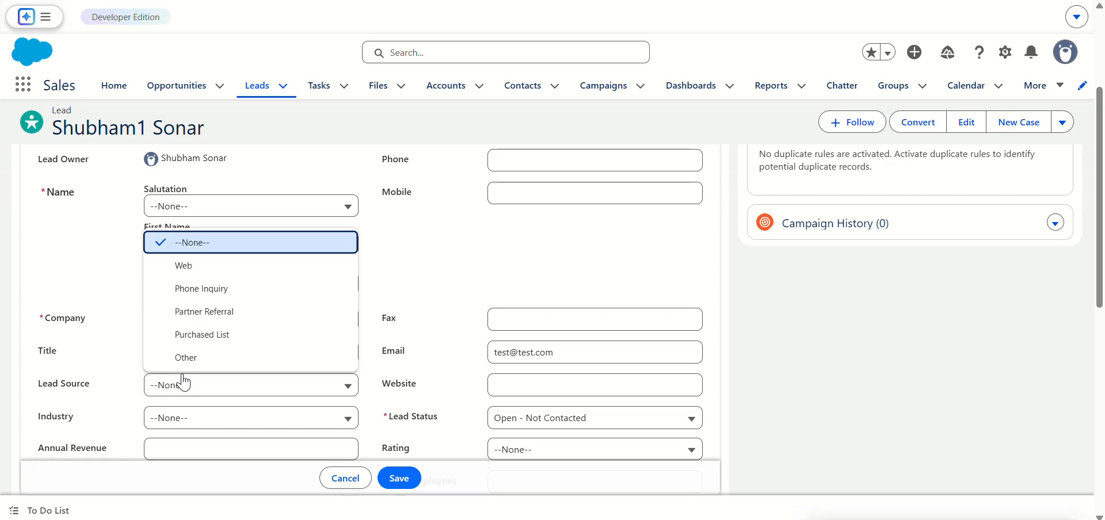
pyautogui.click(345, 478)
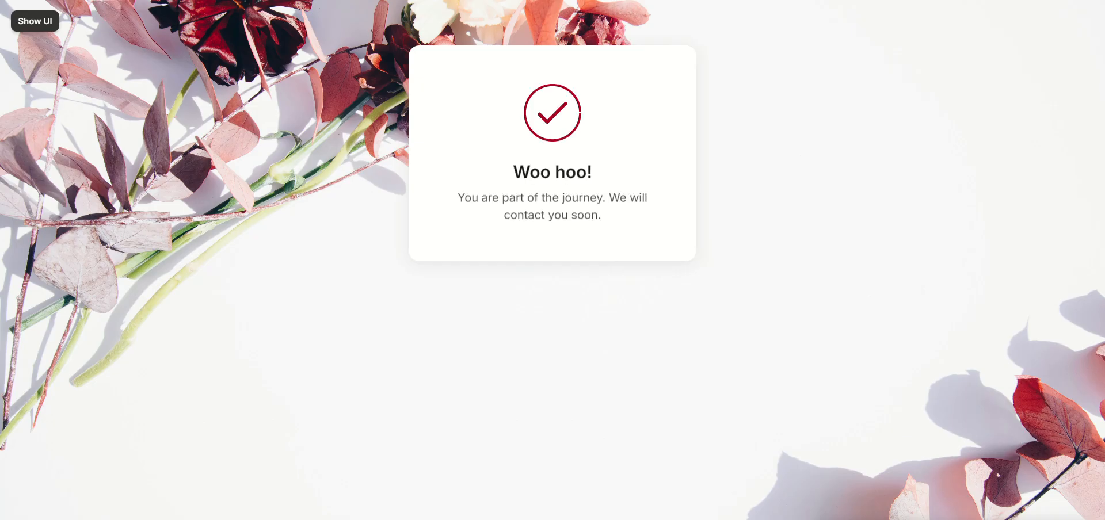
# Step: Return to the Framer editor and turn on console logging in the Salesforce Web Form's Debugging settings
pyautogui.click(34, 21)
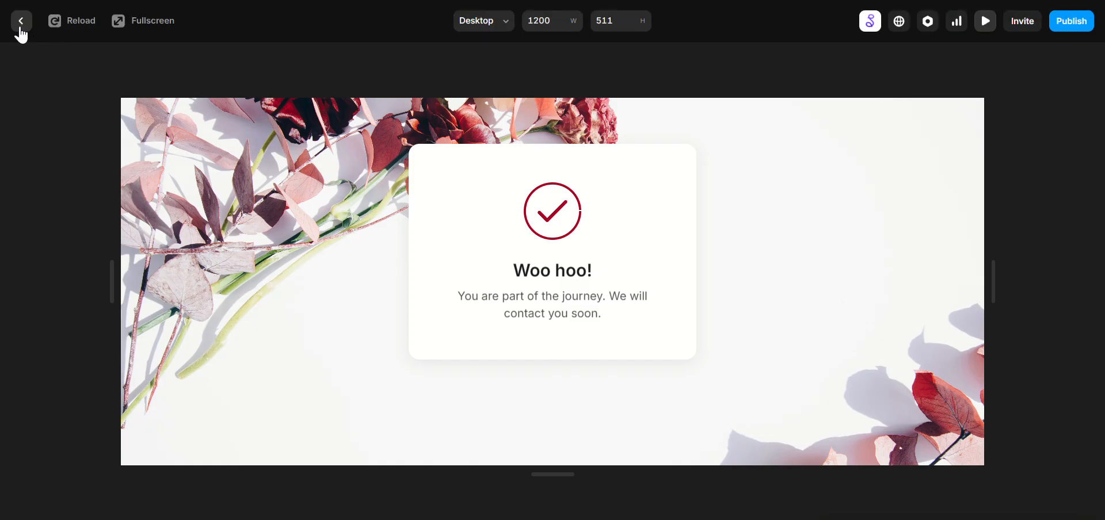
pyautogui.click(19, 16)
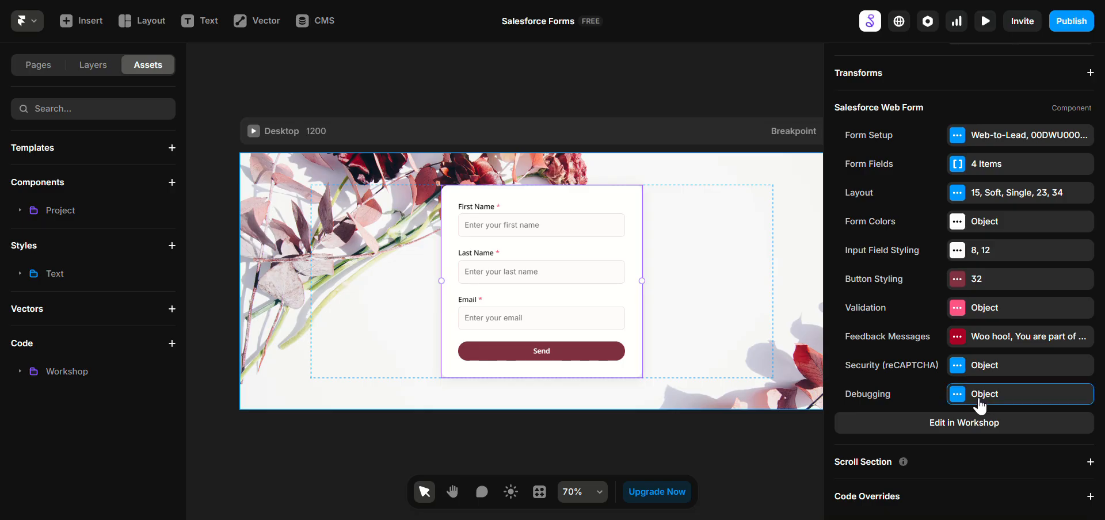
pyautogui.click(979, 395)
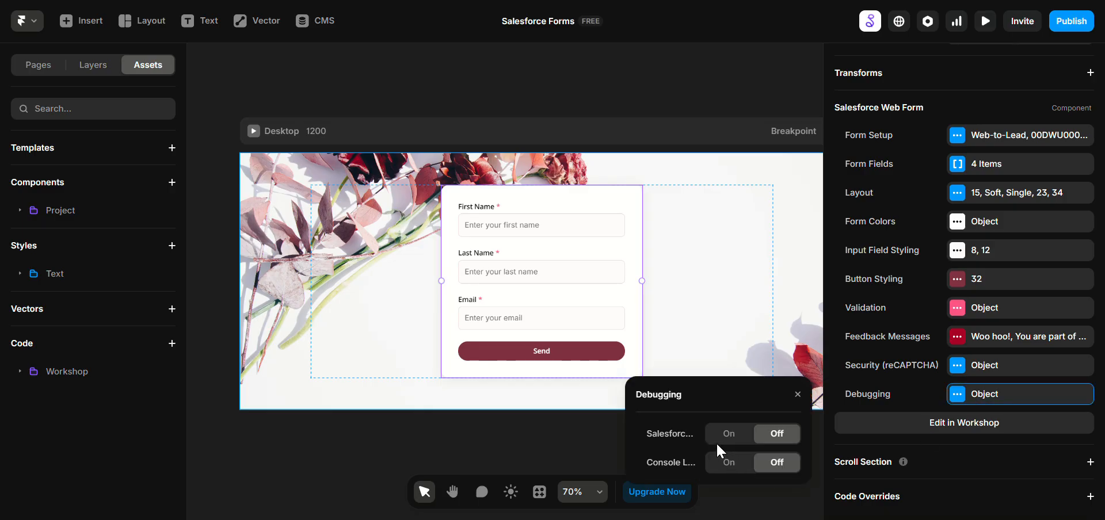
pyautogui.click(712, 465)
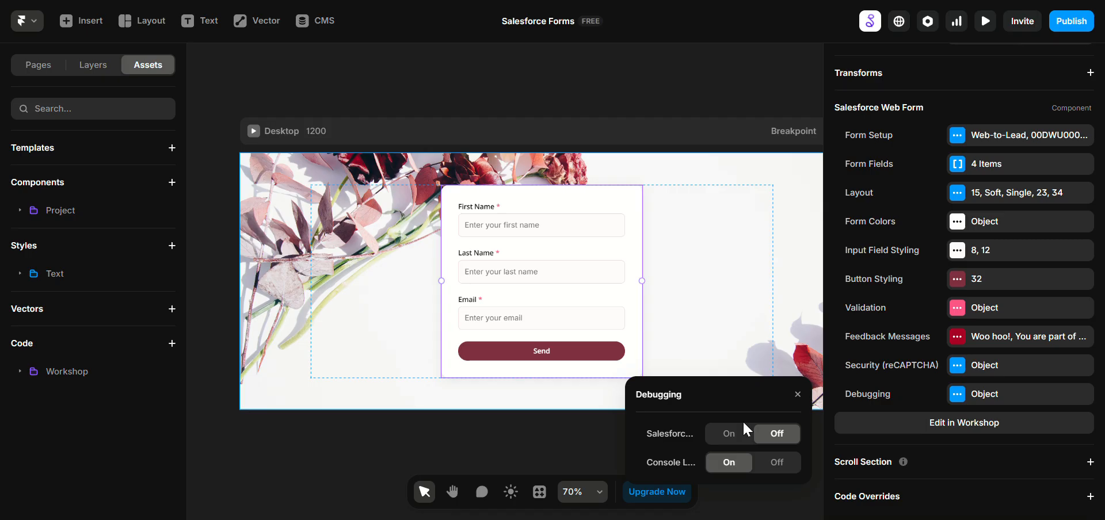
pyautogui.click(778, 292)
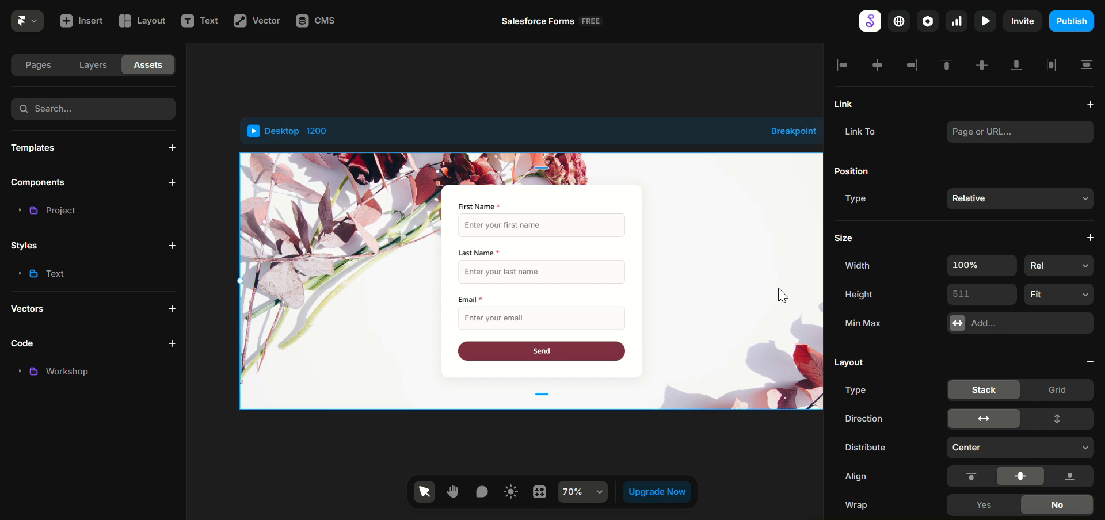
# Step: Preview the page in full screen and submit the form with a test email, last name and first name ending in 2
pyautogui.hotkey('ctrl', 'p')
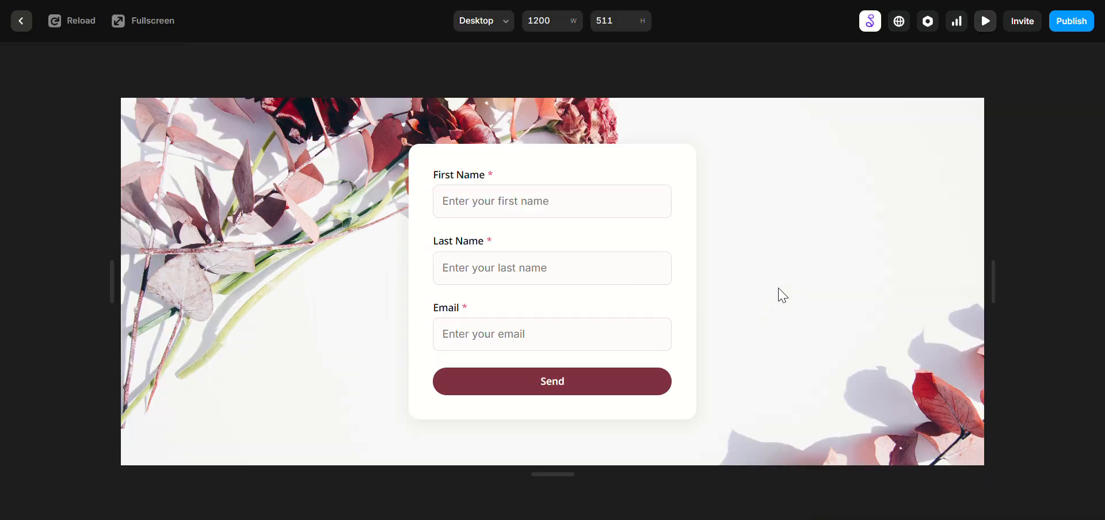
pyautogui.click(160, 30)
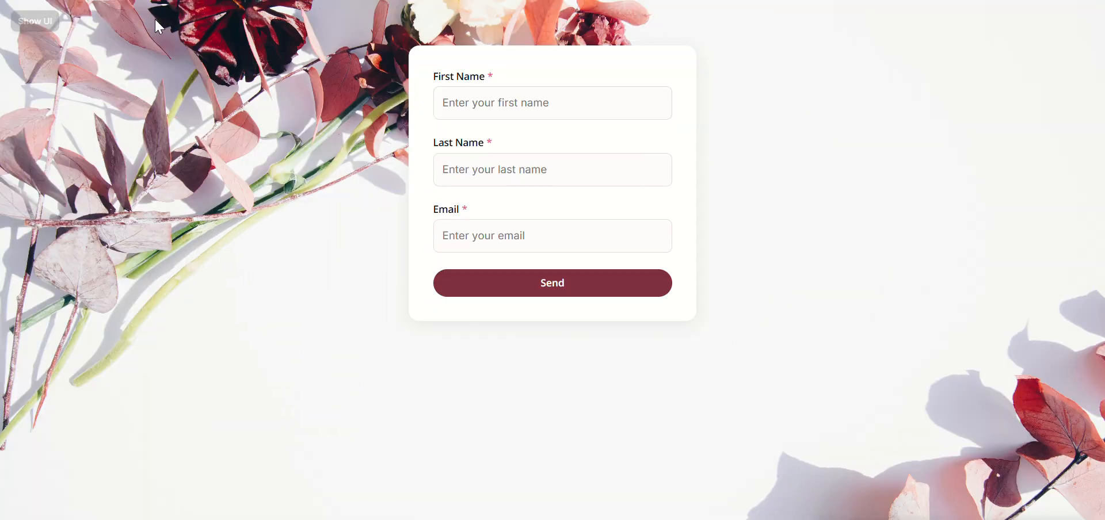
pyautogui.click(473, 99)
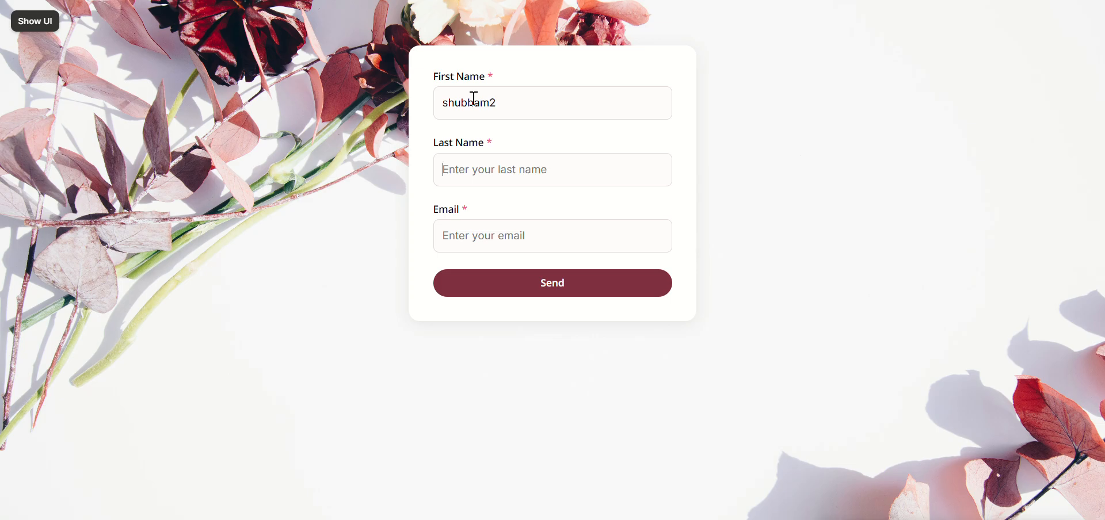
pyautogui.press('Tab')
pyautogui.write('t')
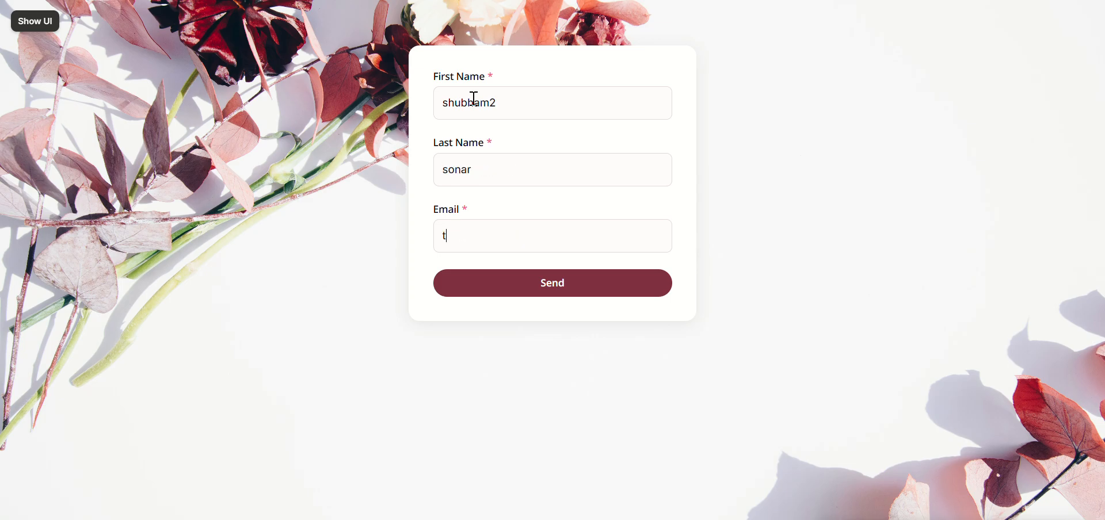
pyautogui.write('est@test.com')
pyautogui.click(563, 284)
# Step: Open the browser's developer console to examine the form submission's debug log
pyautogui.rightClick(259, 184)
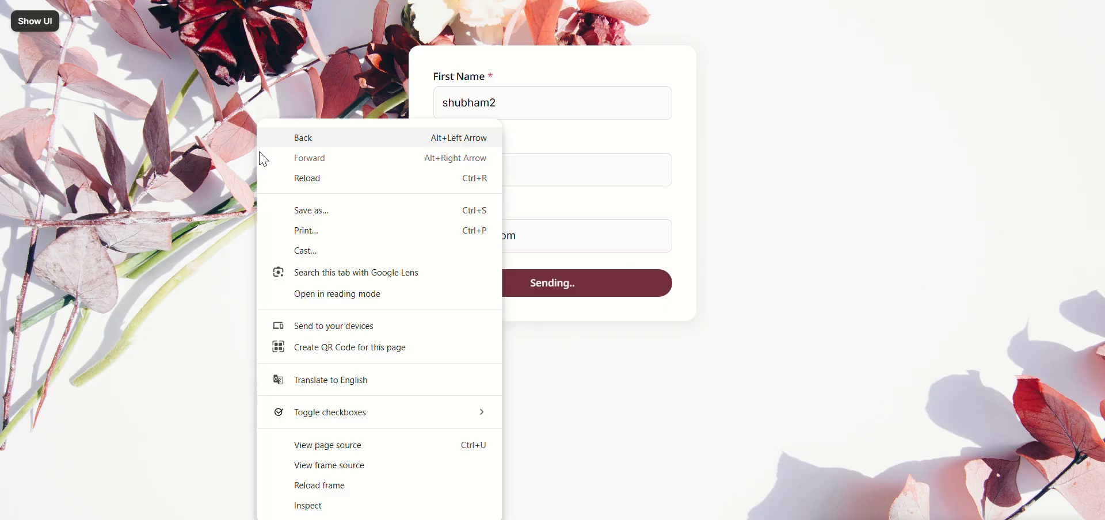
pyautogui.click(318, 509)
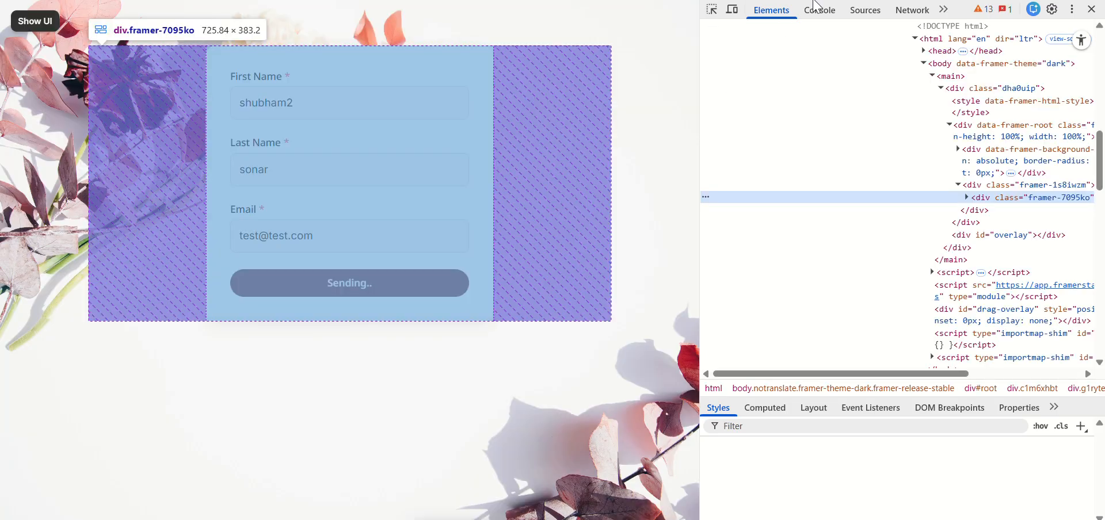
pyautogui.click(820, 10)
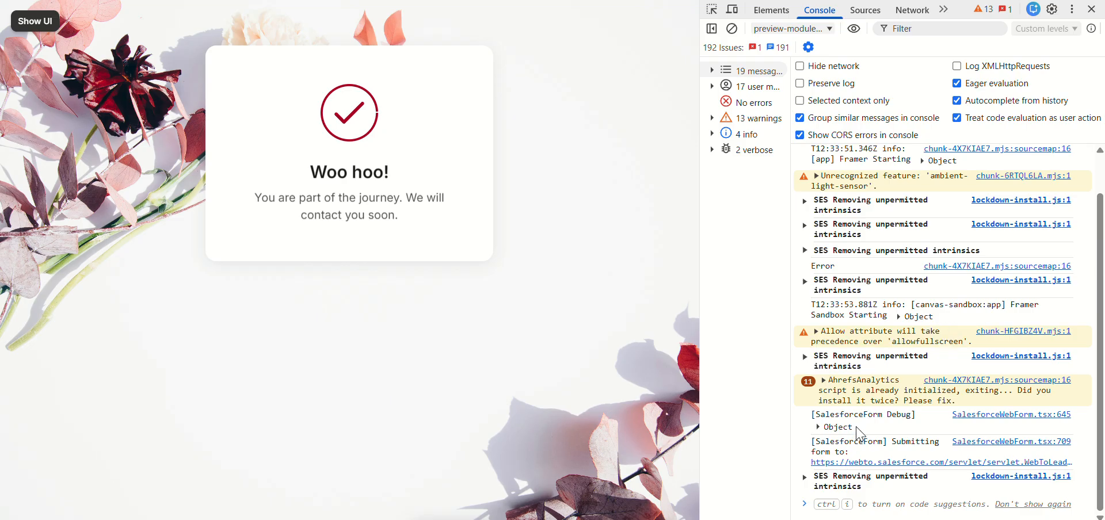
# Step: Examine the LeadSource value in the debug log's form data, and open the newest lead in Salesforce to compare
pyautogui.click(819, 427)
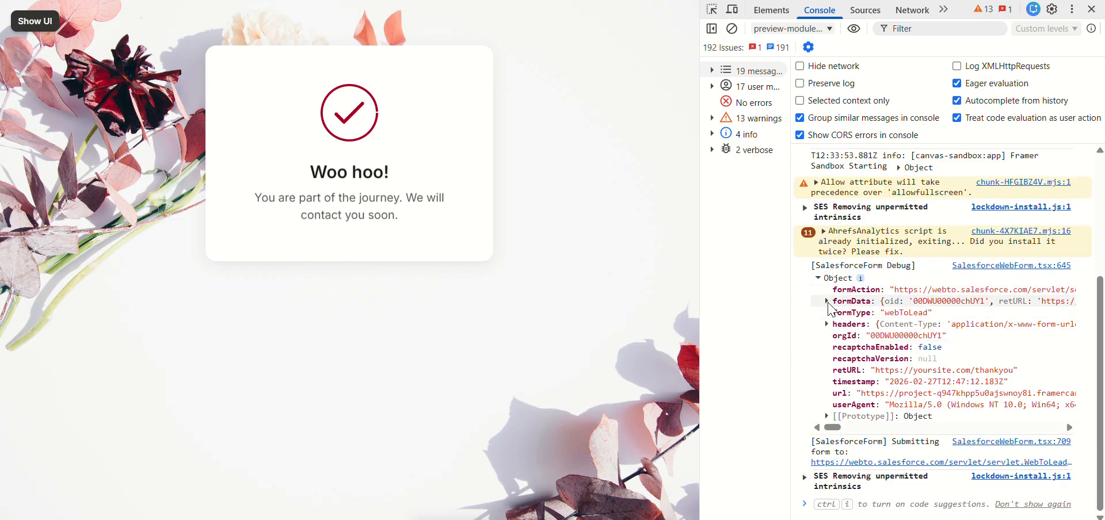
pyautogui.click(827, 301)
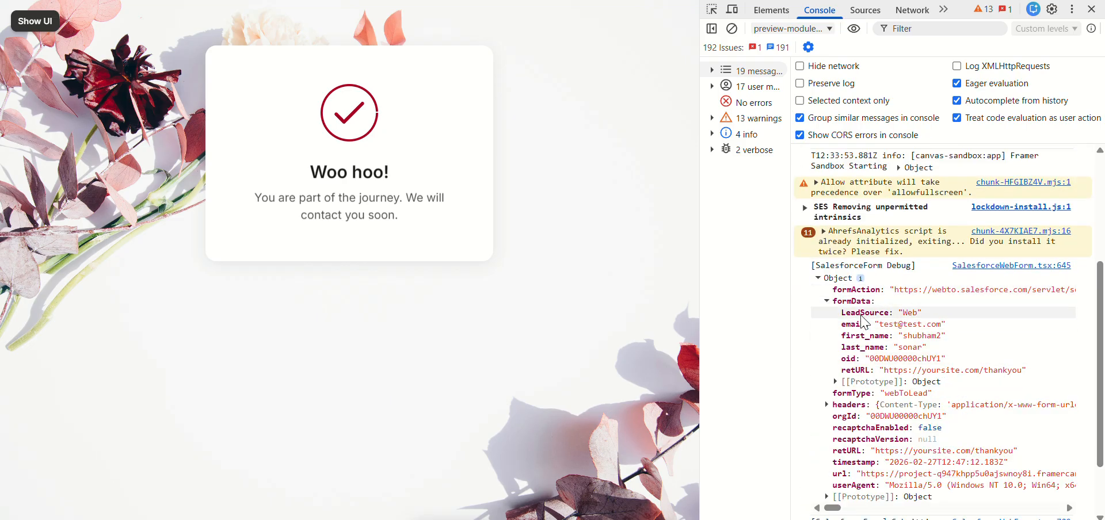
pyautogui.doubleClick(909, 313)
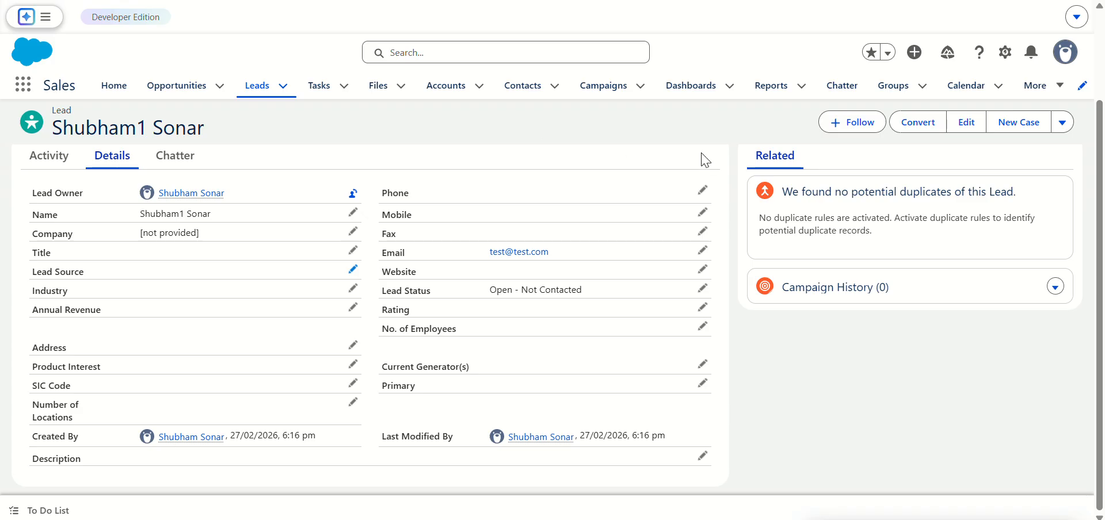
pyautogui.click(260, 92)
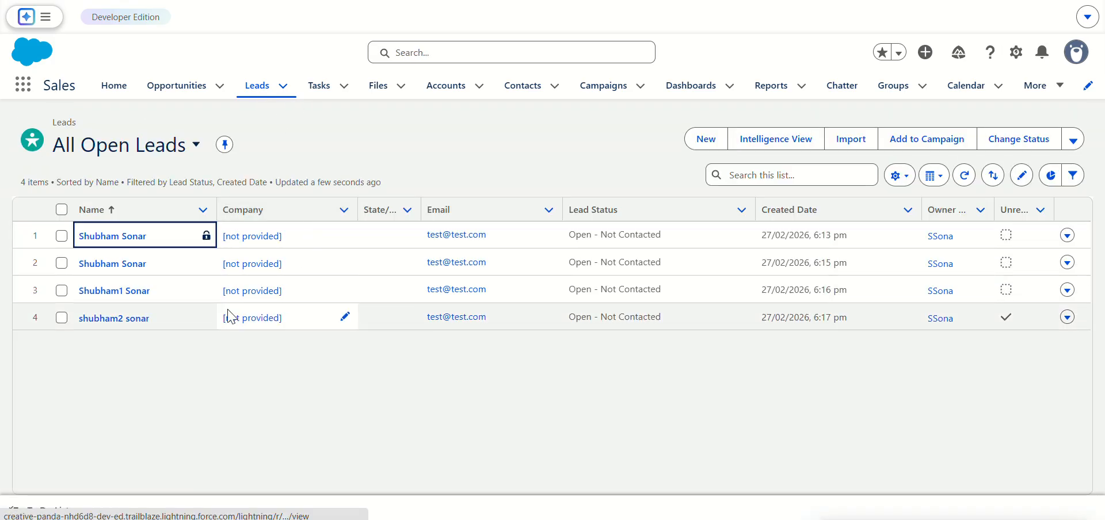
pyautogui.click(138, 328)
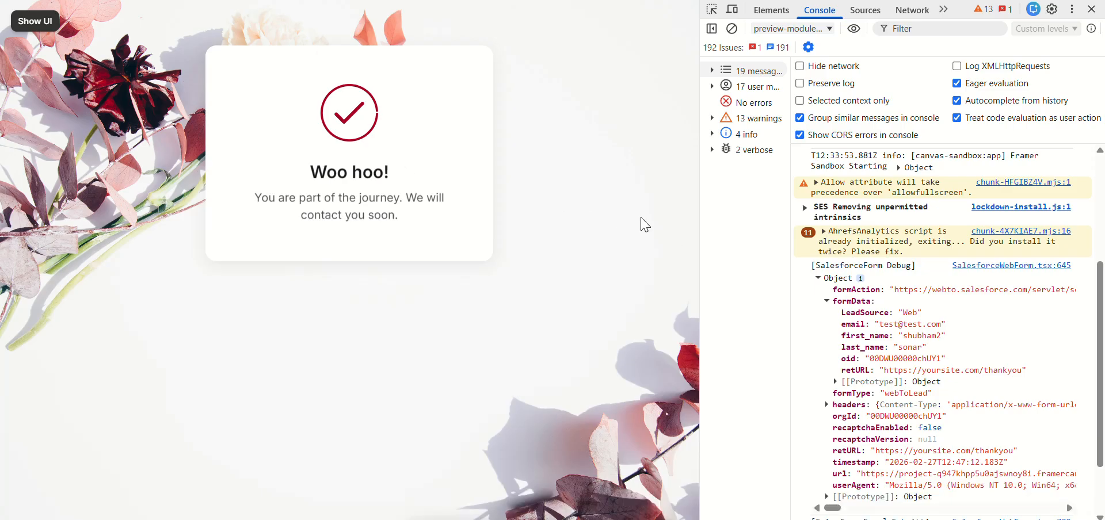
# Step: Return to the Framer editor and set the API name of the form's hidden Source field to Source
pyautogui.click(38, 22)
pyautogui.click(21, 21)
pyautogui.click(296, 251)
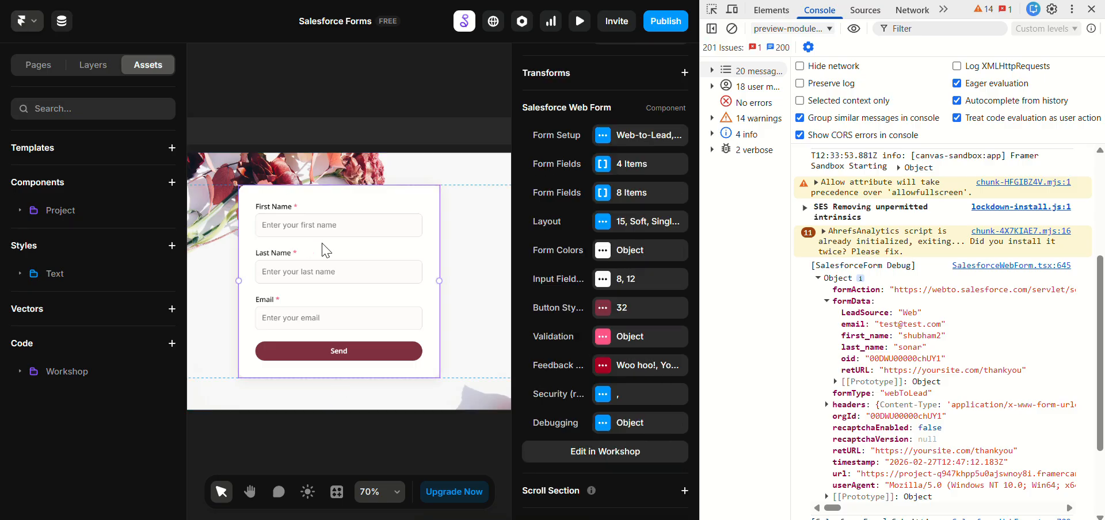
pyautogui.click(630, 166)
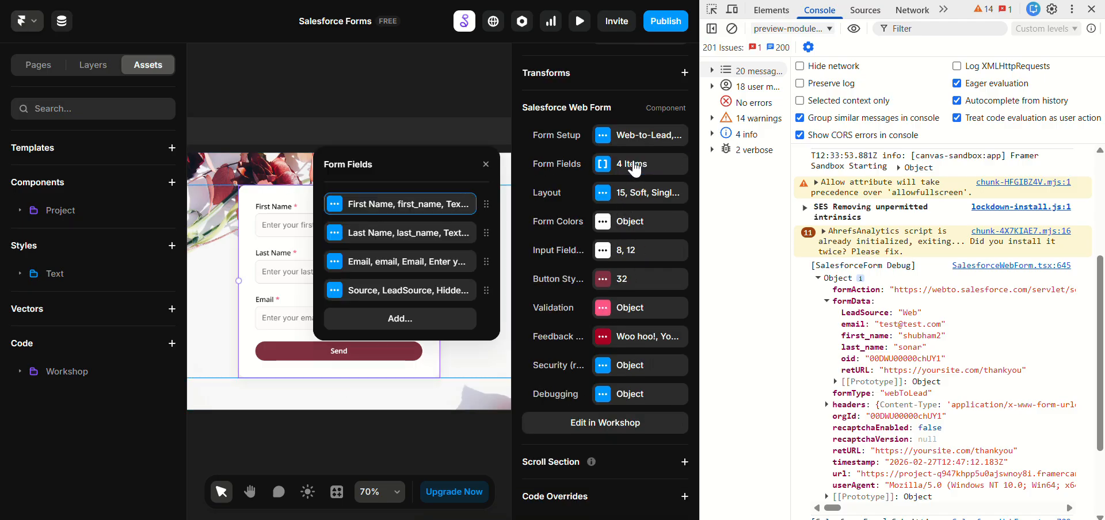
pyautogui.click(403, 290)
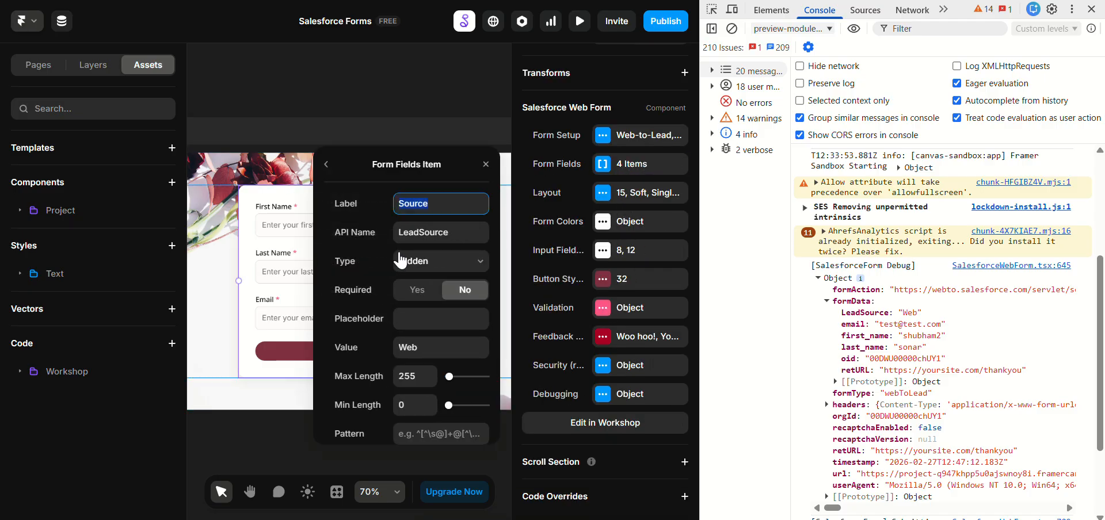
pyautogui.click(410, 235)
pyautogui.write('Source')
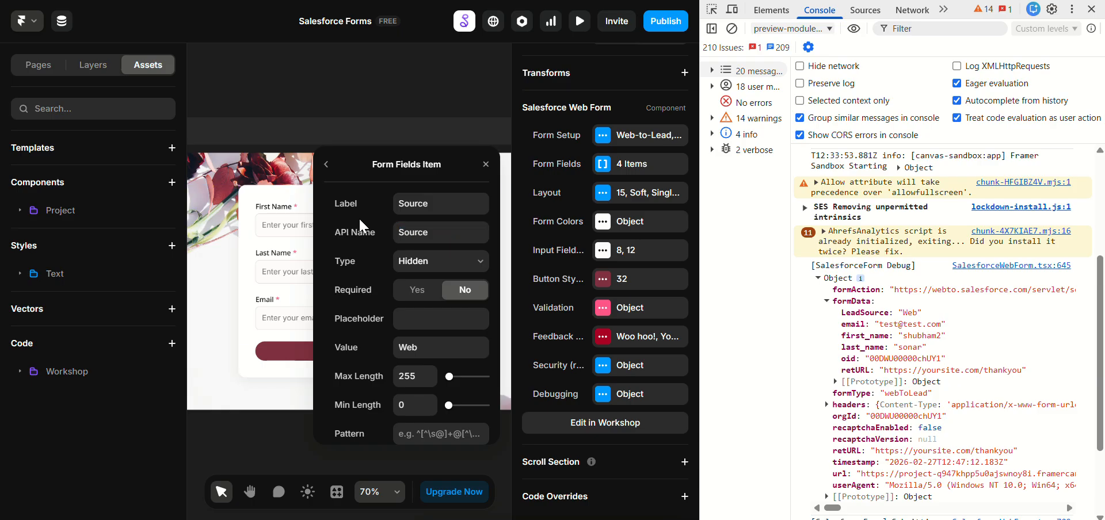
pyautogui.click(326, 164)
pyautogui.click(288, 268)
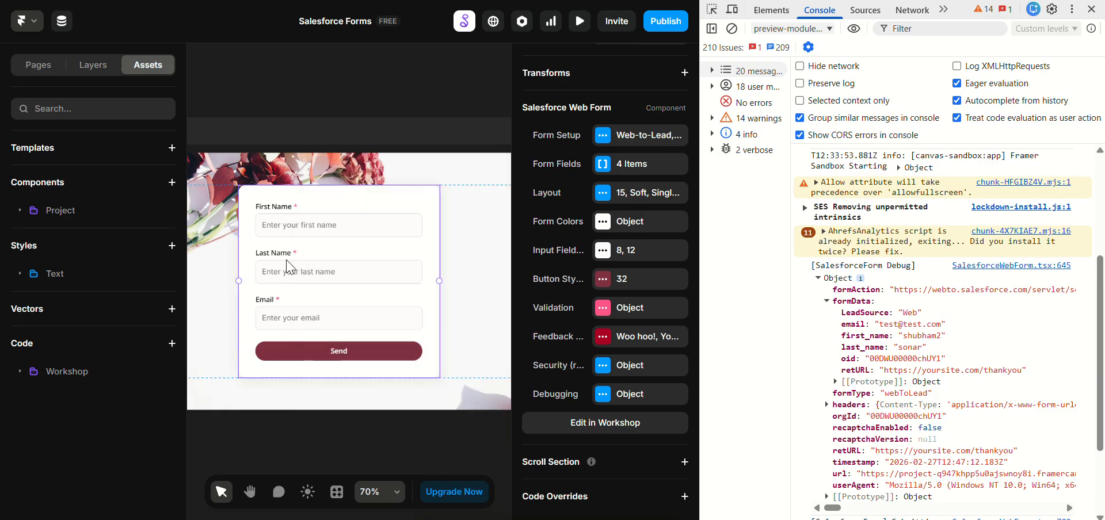
# Step: Preview the page in full screen and clear the developer console's messages
pyautogui.hotkey('ctrl', 'p')
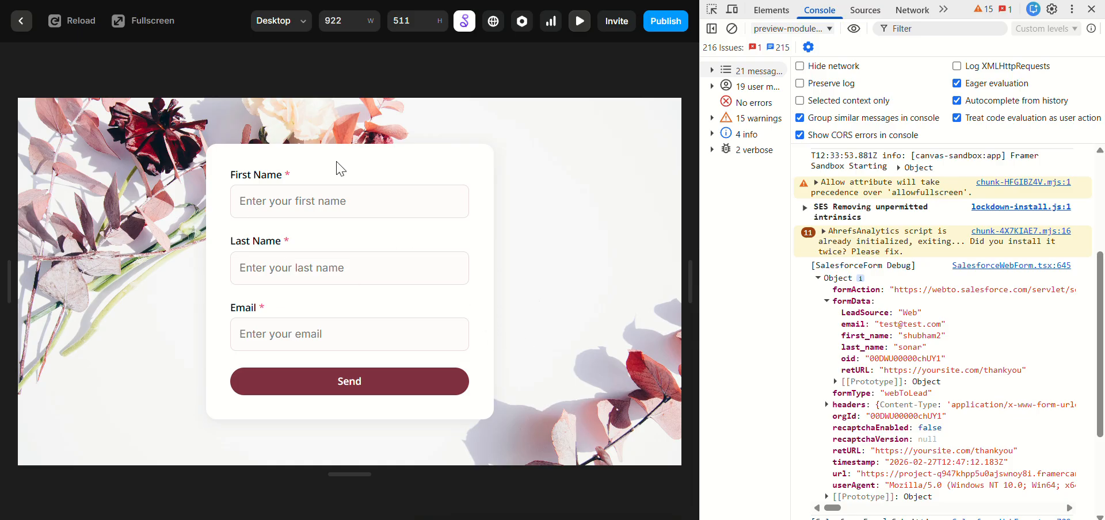
pyautogui.click(168, 26)
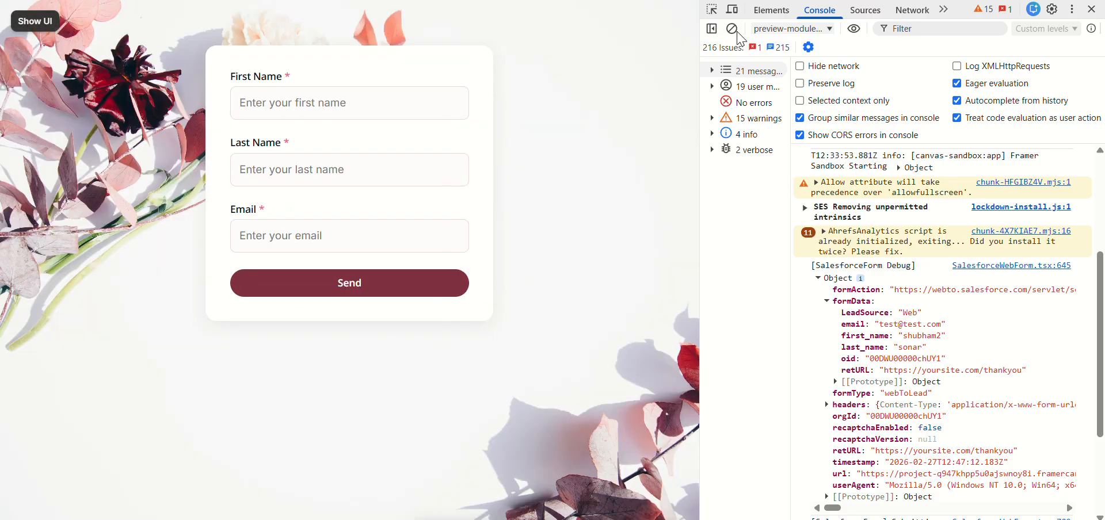
pyautogui.click(731, 28)
# Step: Submit the previewed form with a first name ending in 3, a last name and a test email
pyautogui.click(357, 118)
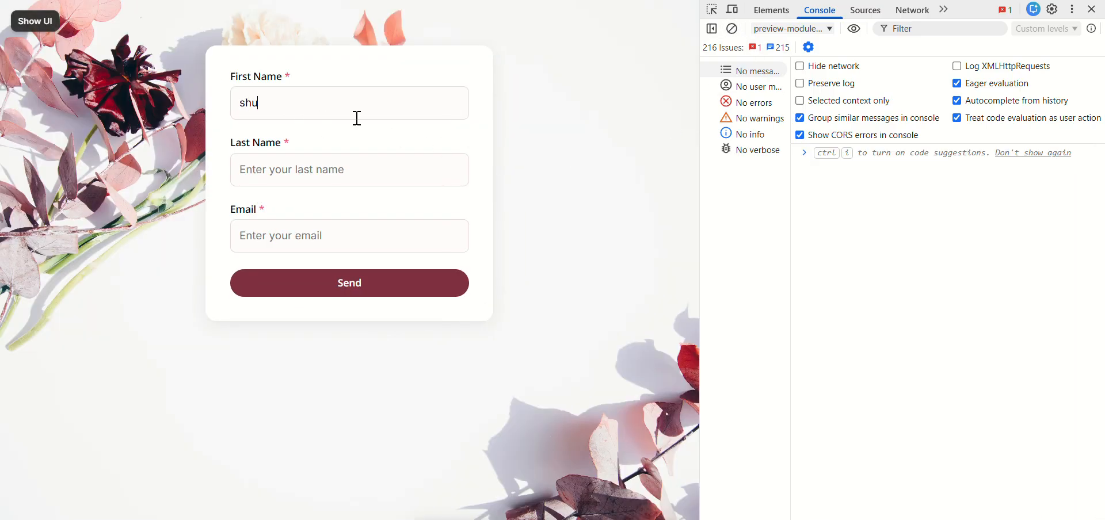
pyautogui.press('Tab')
pyautogui.press('Tab')
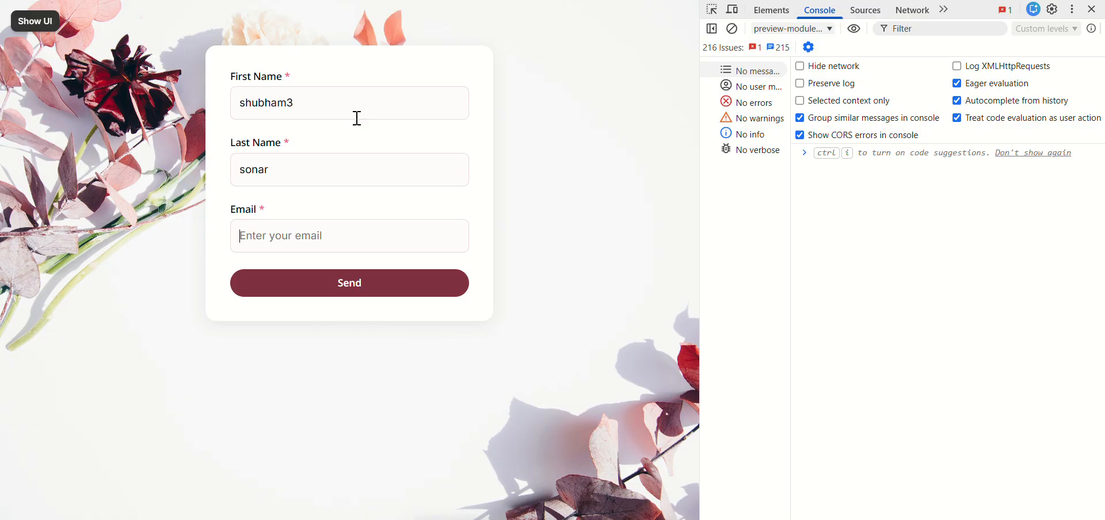
pyautogui.write('test@test.com')
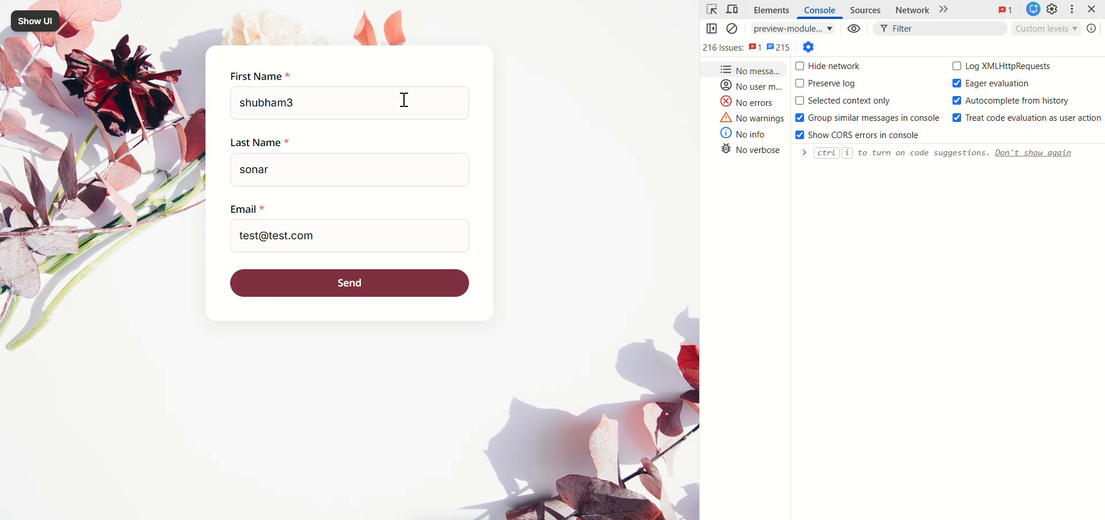
pyautogui.click(404, 280)
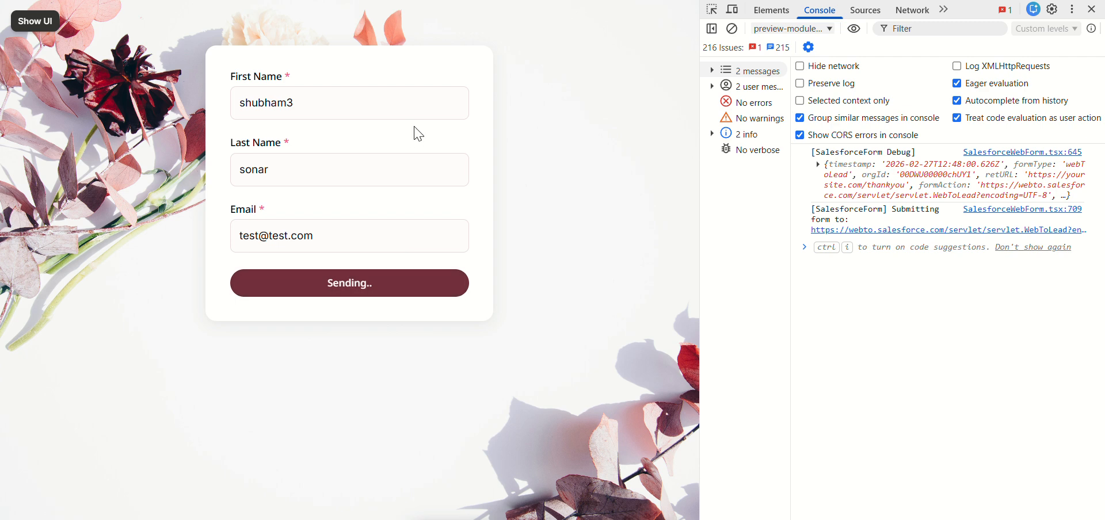
# Step: Inspect the new submission's logged form data, and check the Lead Source in the newest Salesforce lead's details
pyautogui.click(818, 164)
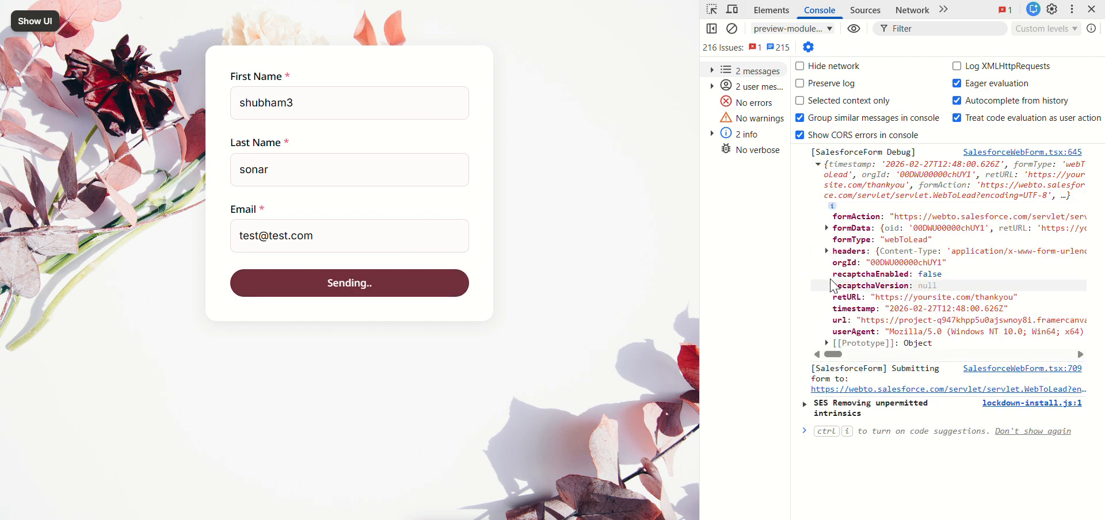
pyautogui.click(827, 228)
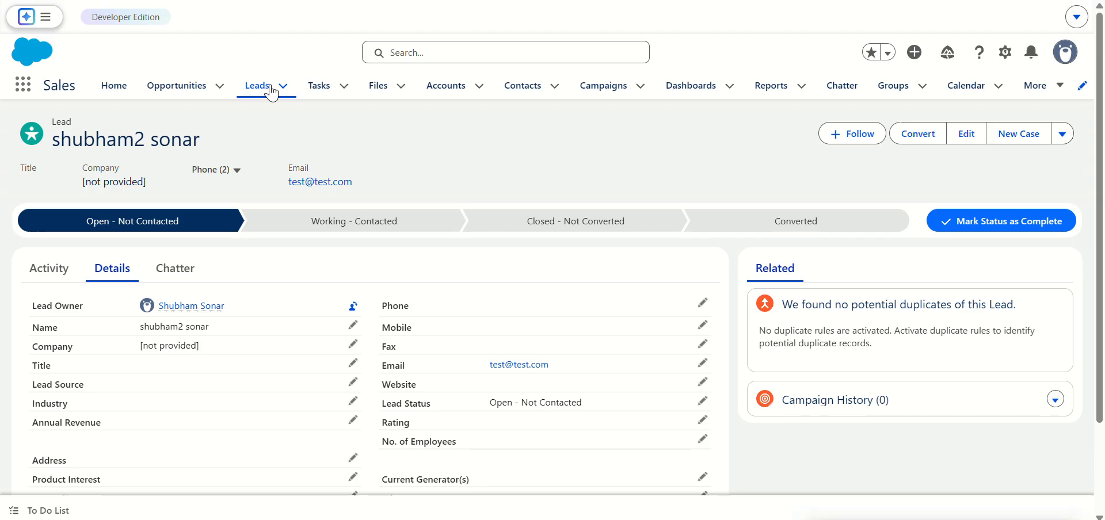
pyautogui.click(269, 91)
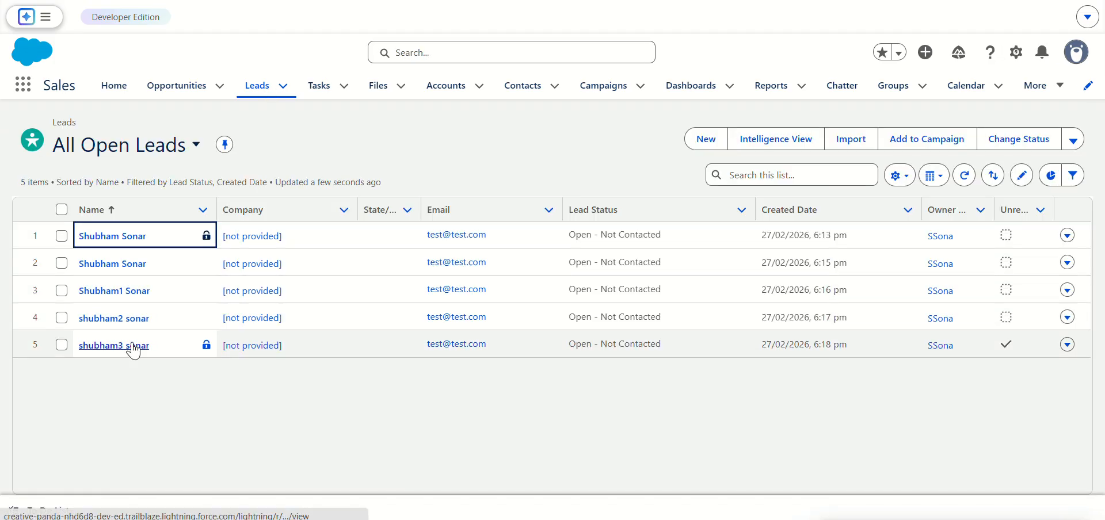
pyautogui.click(133, 349)
pyautogui.click(119, 273)
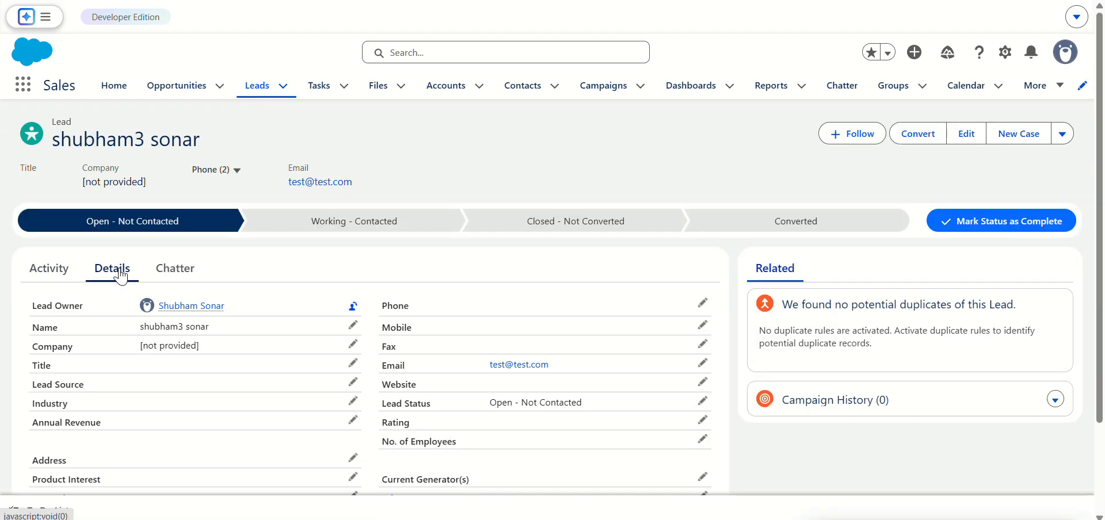
pyautogui.scroll(-2, 263, 358)
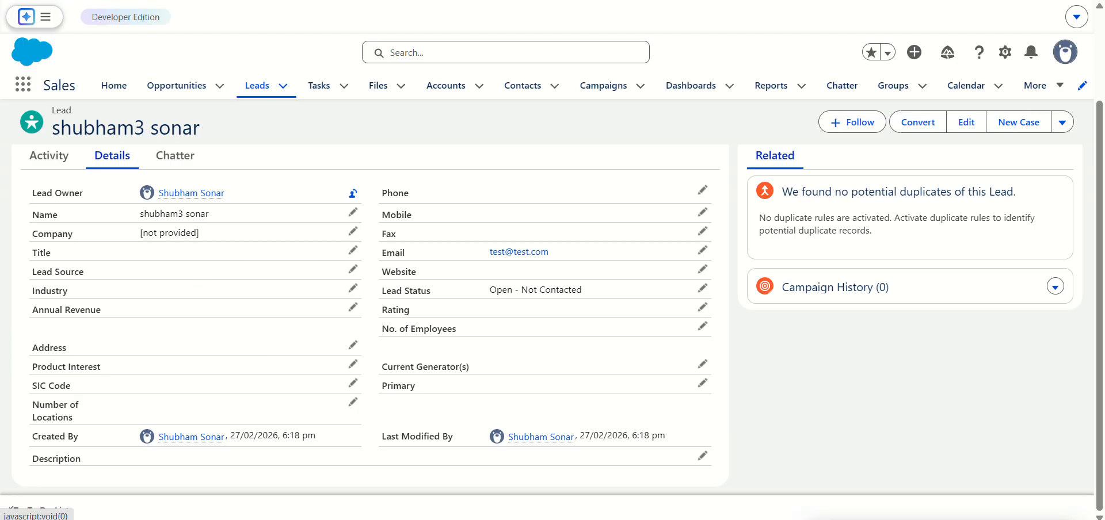
# Step: Switch to the Salesforce Web-to-Lead Setup page and add Lead Source to the form's selected fields
pyautogui.click(605, 1)
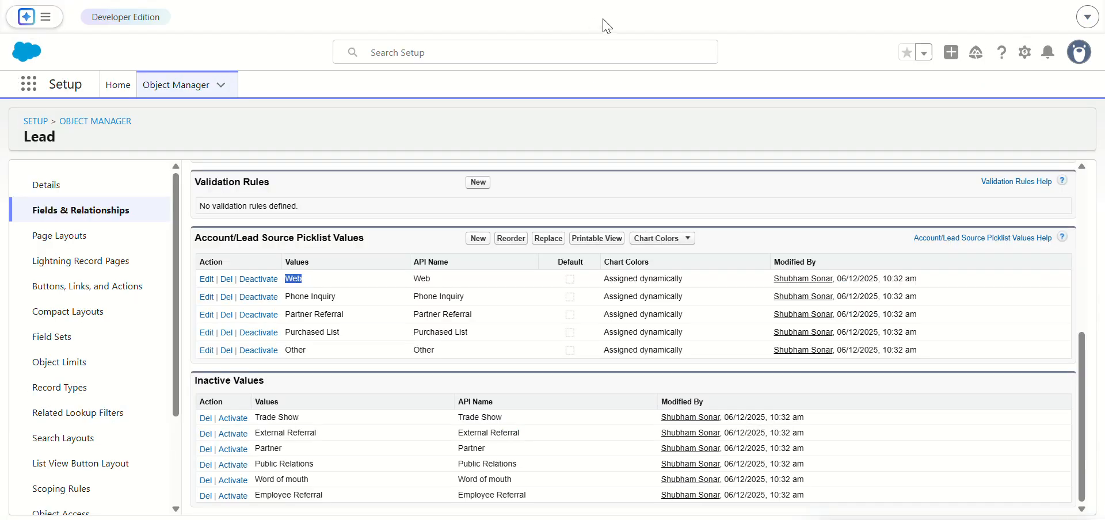
pyautogui.click(647, 0)
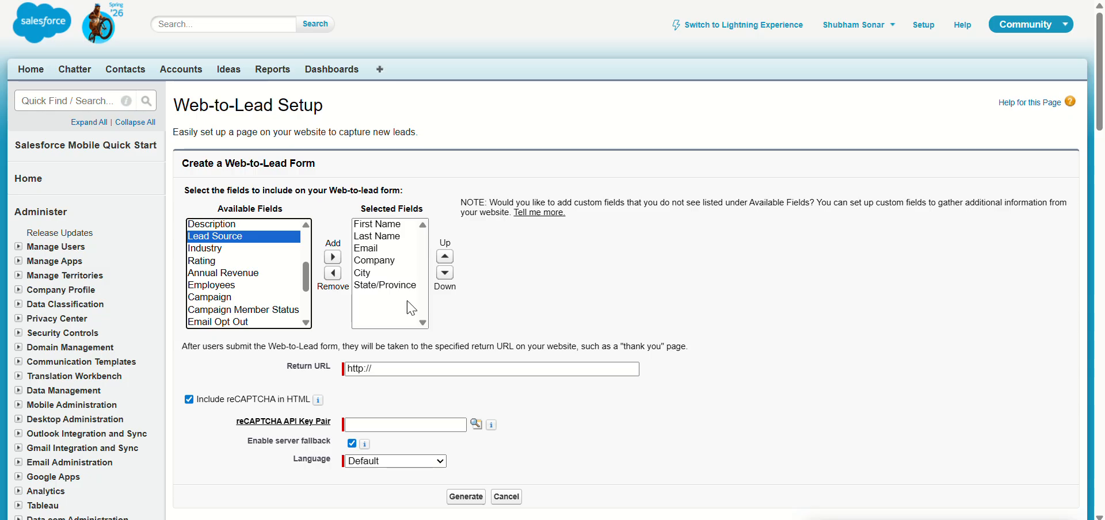
pyautogui.click(333, 257)
pyautogui.scroll(-9, 420, 306)
pyautogui.scroll(9, 420, 306)
pyautogui.scroll(-3, 452, 257)
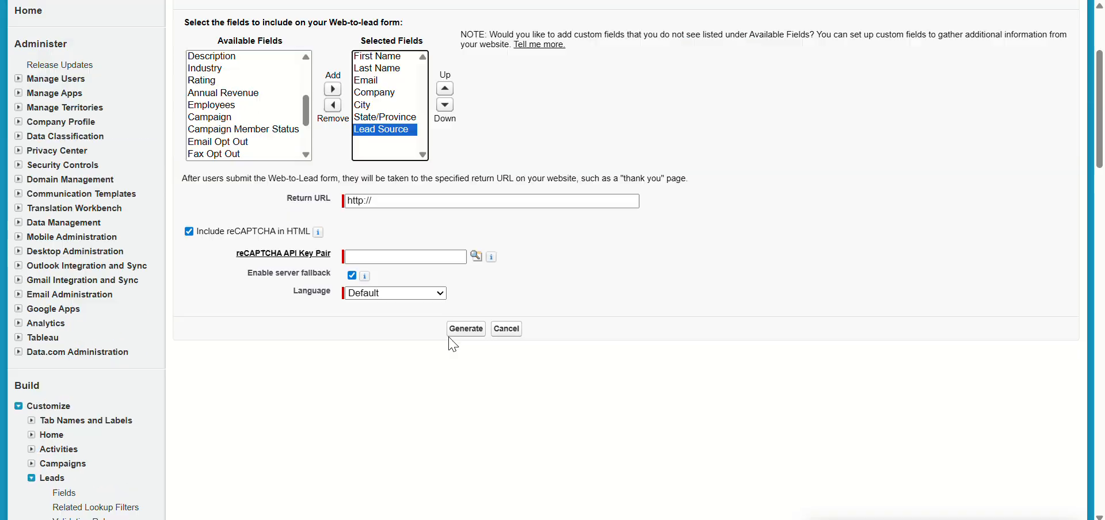
pyautogui.click(389, 201)
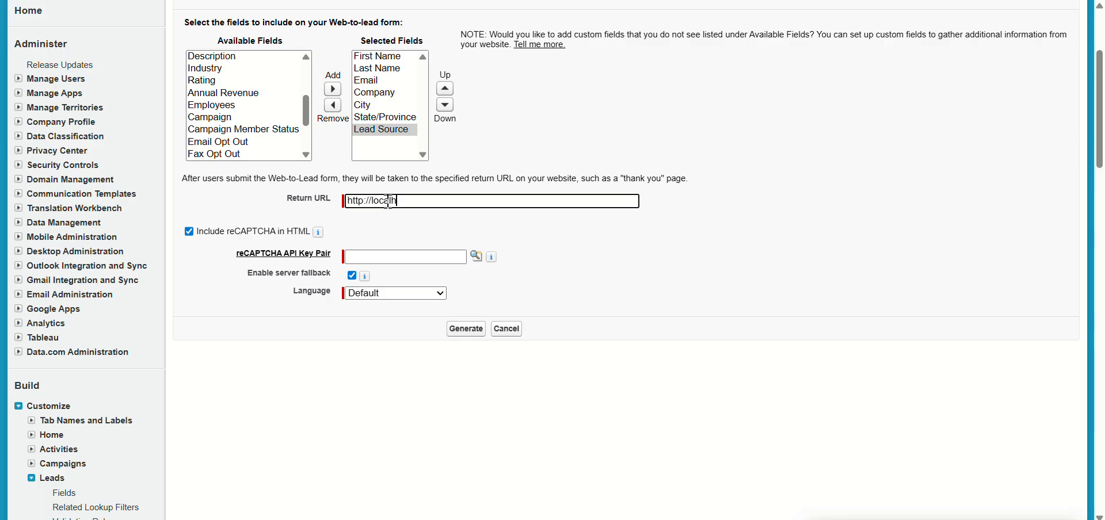
pyautogui.click(476, 256)
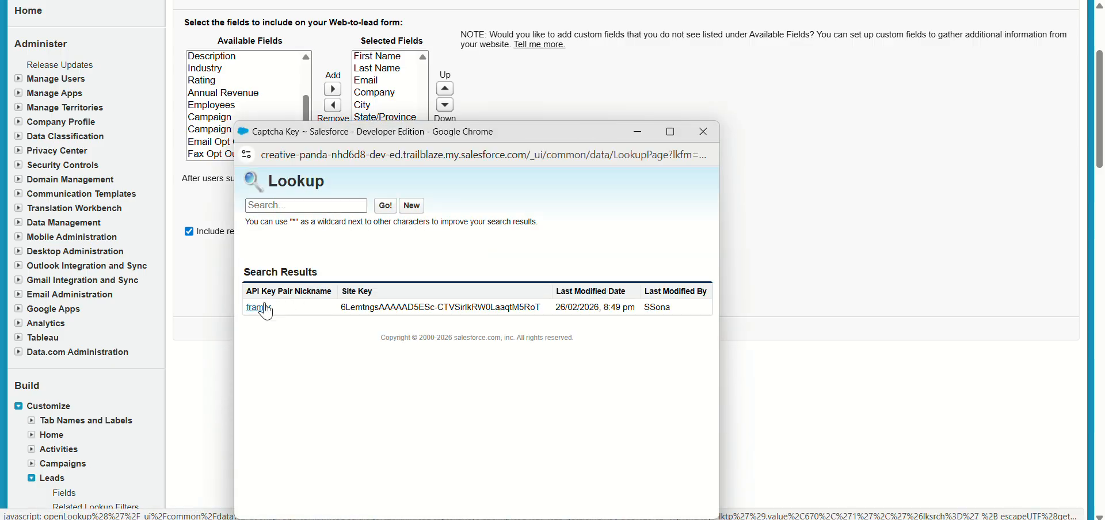
pyautogui.click(257, 307)
pyautogui.click(248, 232)
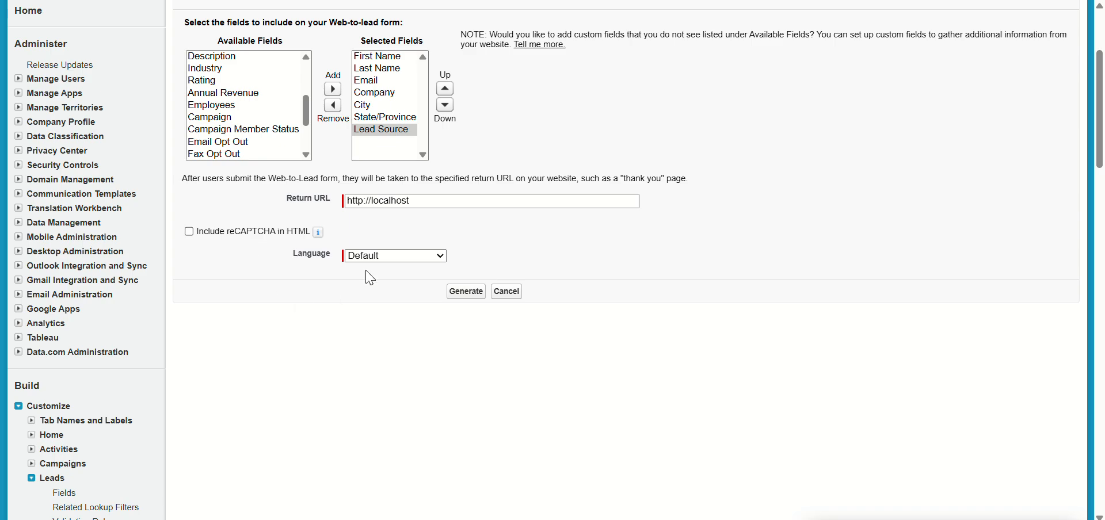
# Step: Find the Lead Source field in the generated HTML and copy its name attribute, lead_source
pyautogui.scroll(-3, 436, 371)
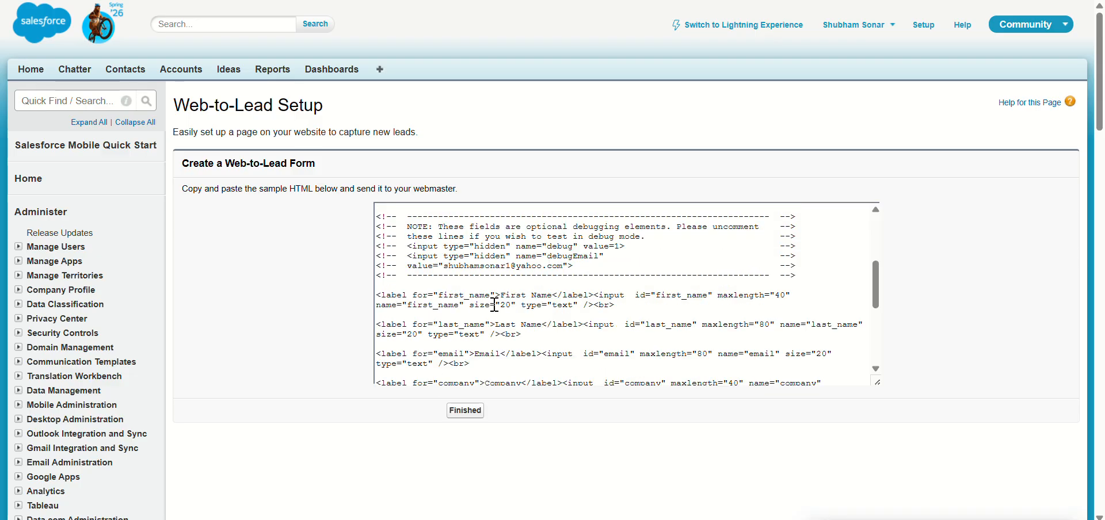
pyautogui.scroll(-3, 559, 338)
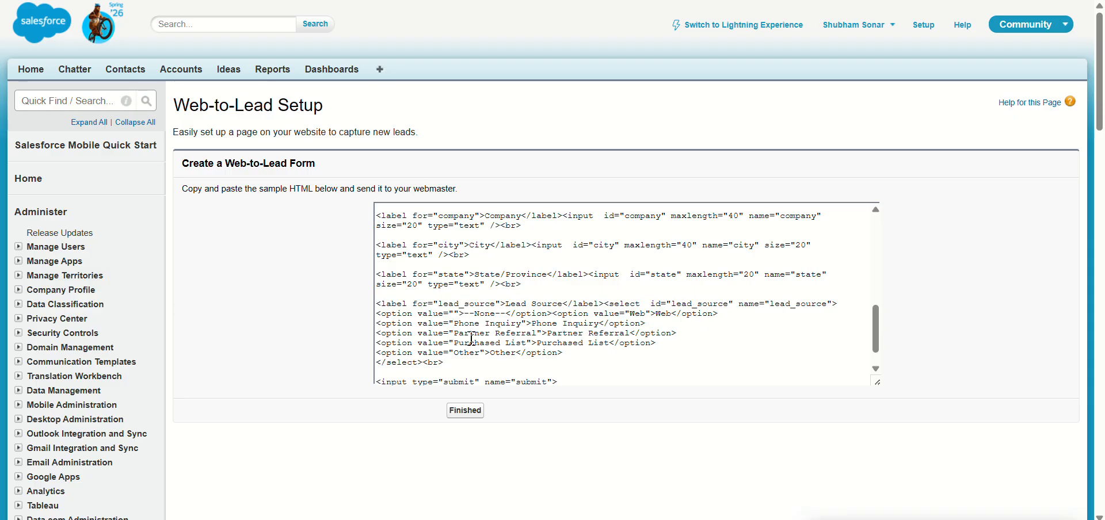
pyautogui.doubleClick(486, 303)
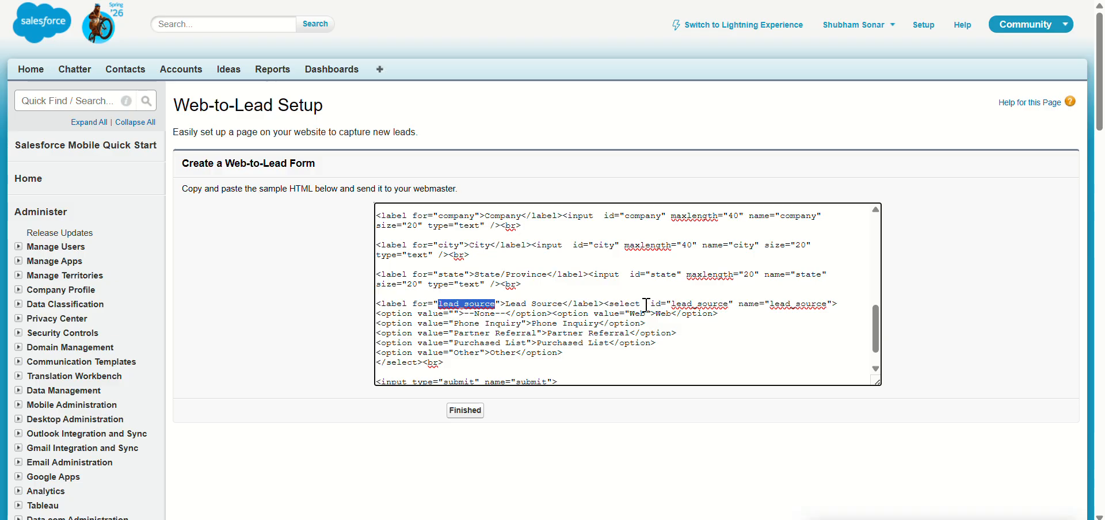
pyautogui.doubleClick(794, 304)
pyautogui.hotkey('ctrl', 'c')
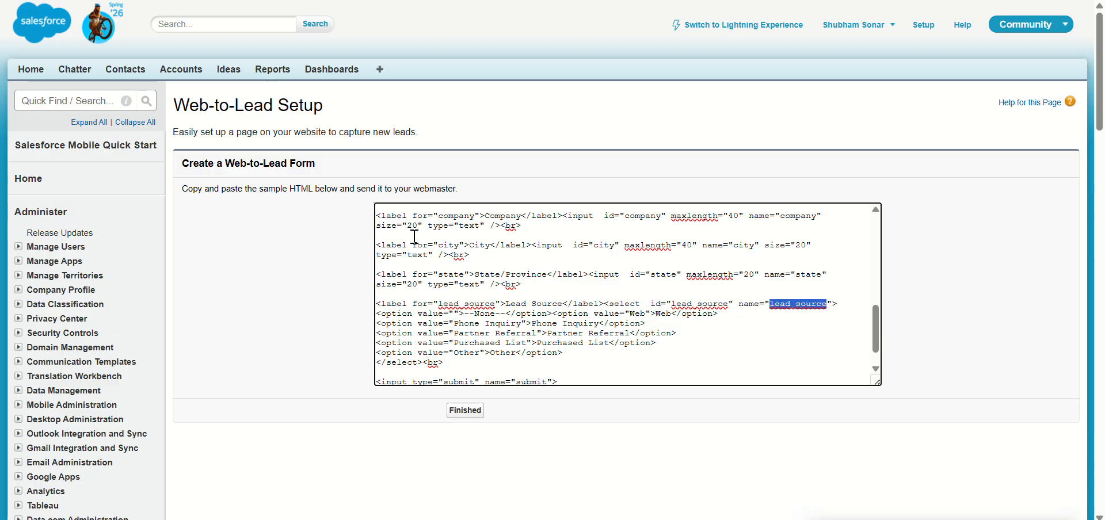
# Step: Return to the Framer editor and set the hidden Source field's API name to lead_source
pyautogui.click(21, 1)
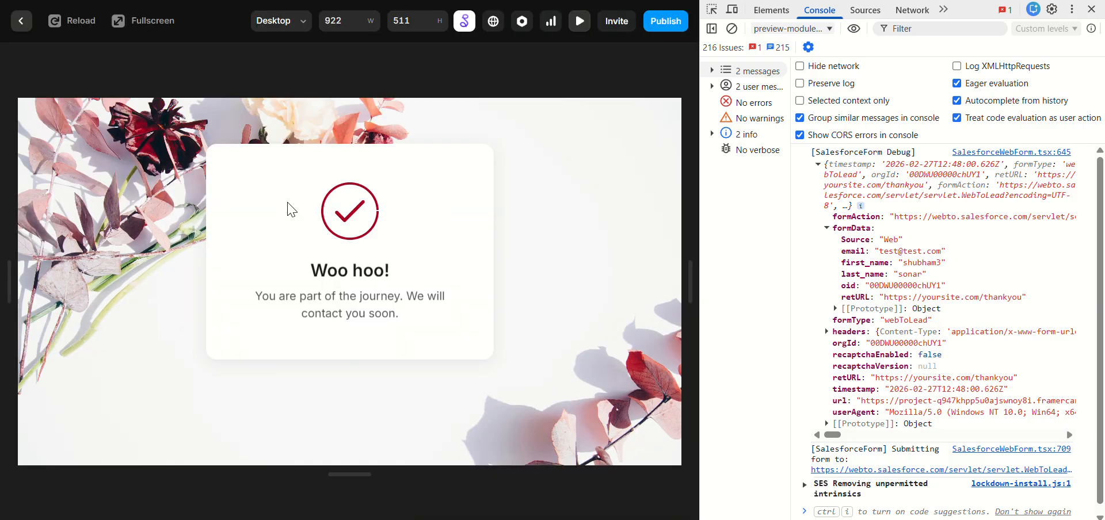
pyautogui.click(21, 21)
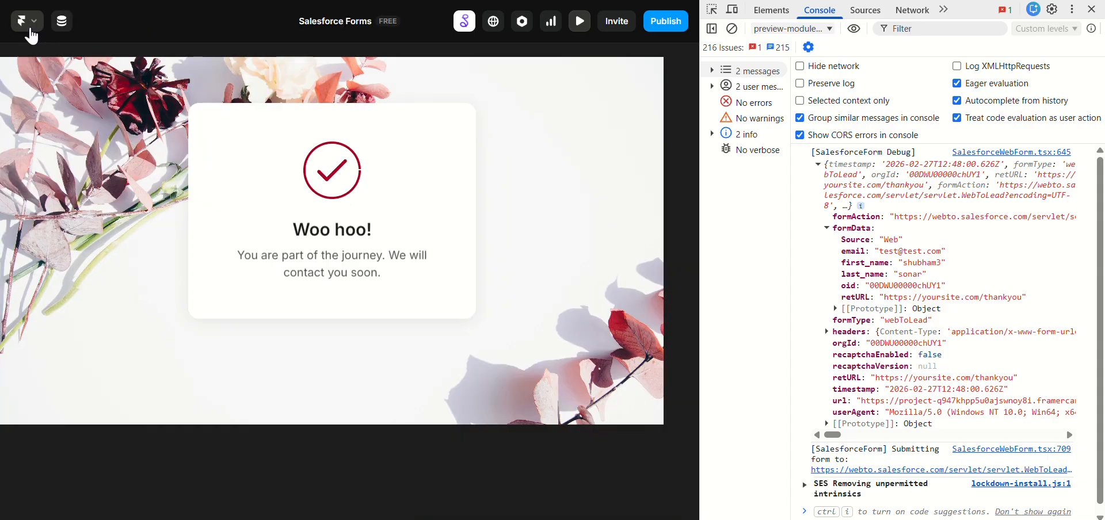
pyautogui.click(637, 165)
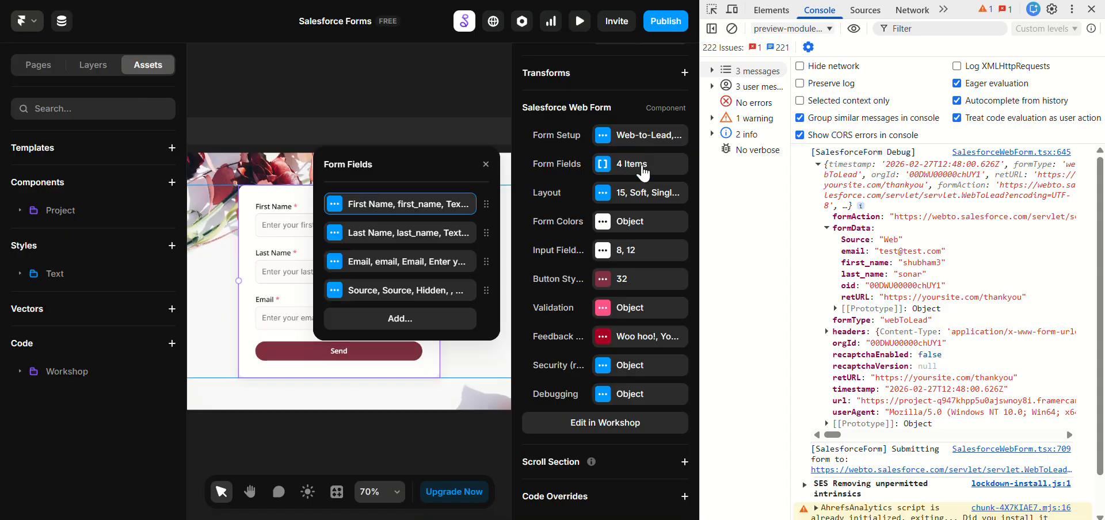
pyautogui.click(428, 288)
pyautogui.click(409, 238)
pyautogui.hotkey('ctrl', 'v')
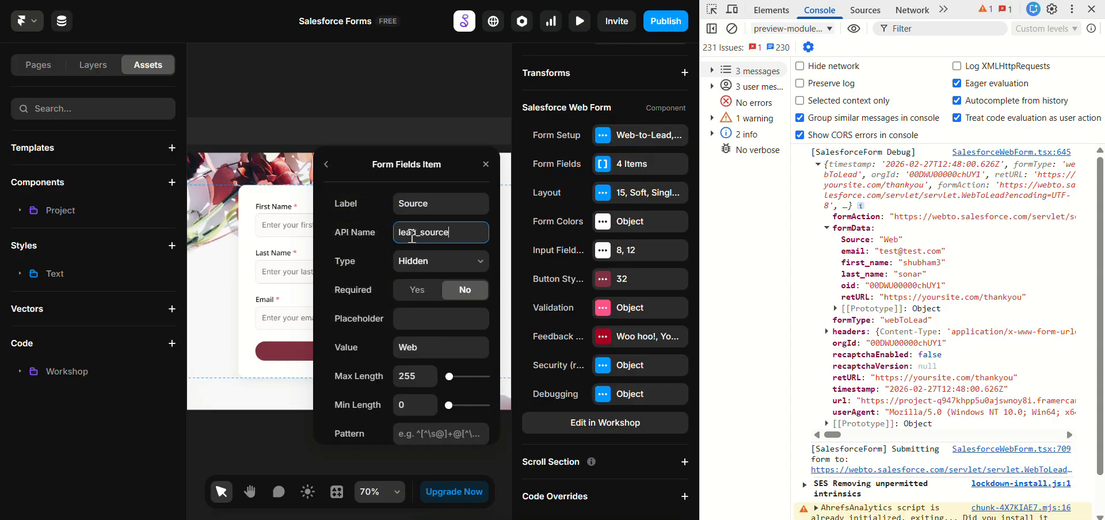
# Step: Go back to the Form Fields list and check the Lead Source field's Field Name in Salesforce Object Manager
pyautogui.click(359, 251)
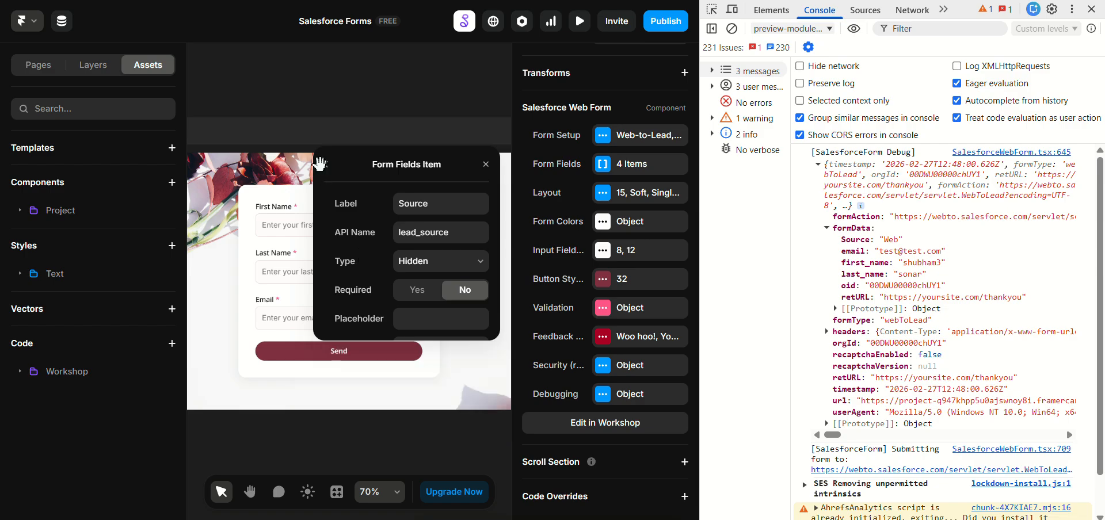
pyautogui.click(326, 165)
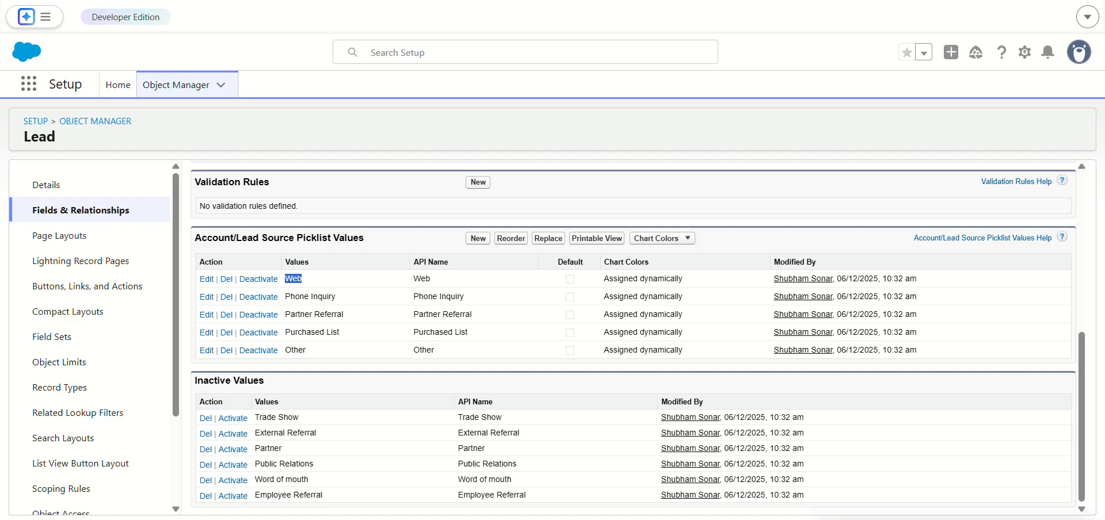
pyautogui.scroll(6, 370, 244)
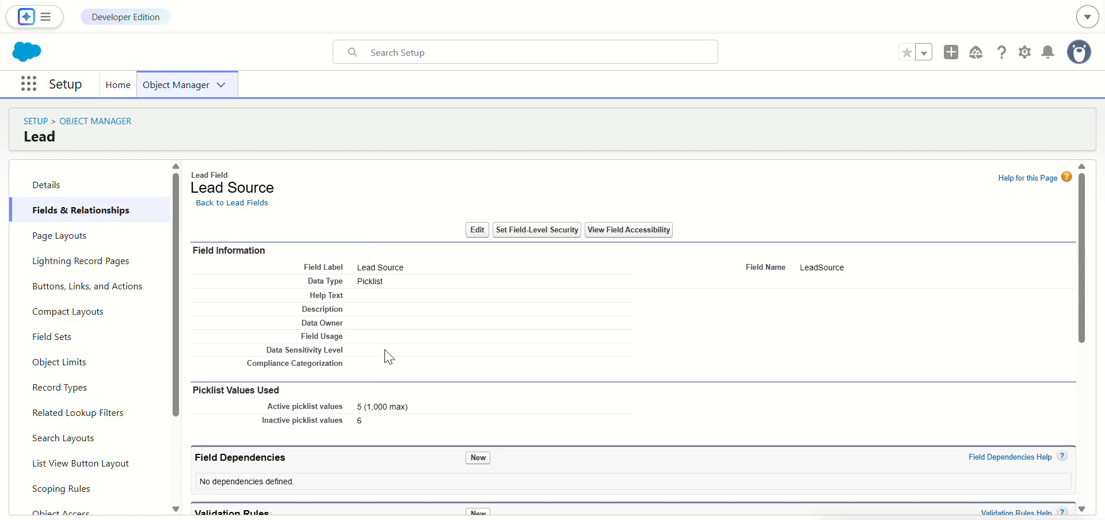
pyautogui.doubleClick(823, 270)
pyautogui.click(805, 322)
pyautogui.hotkey('ctrl', 'Tab')
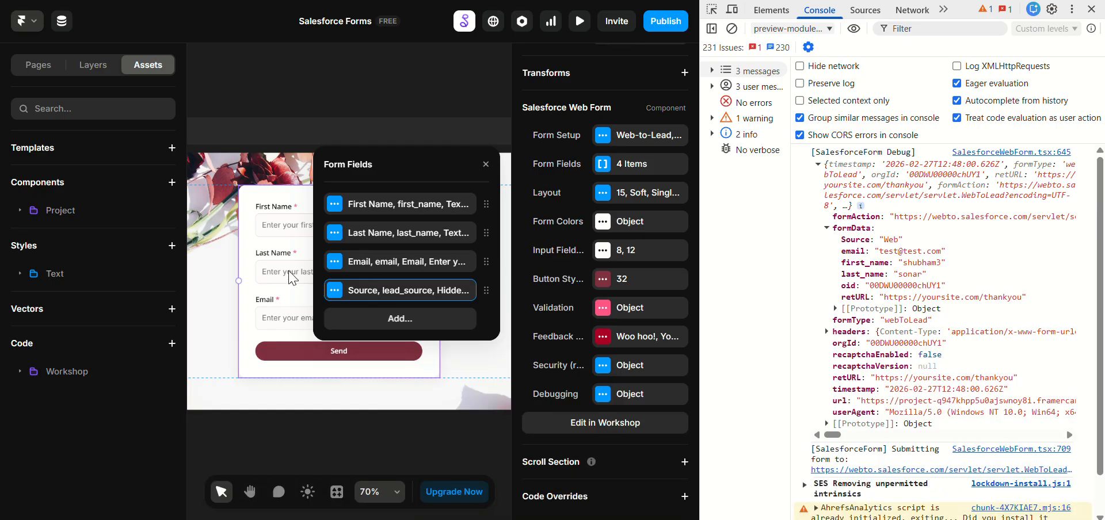
# Step: Return to Framer, close the Form Fields list and preview the form page in full screen
pyautogui.press('Escape')
pyautogui.hotkey('ctrl', 'p')
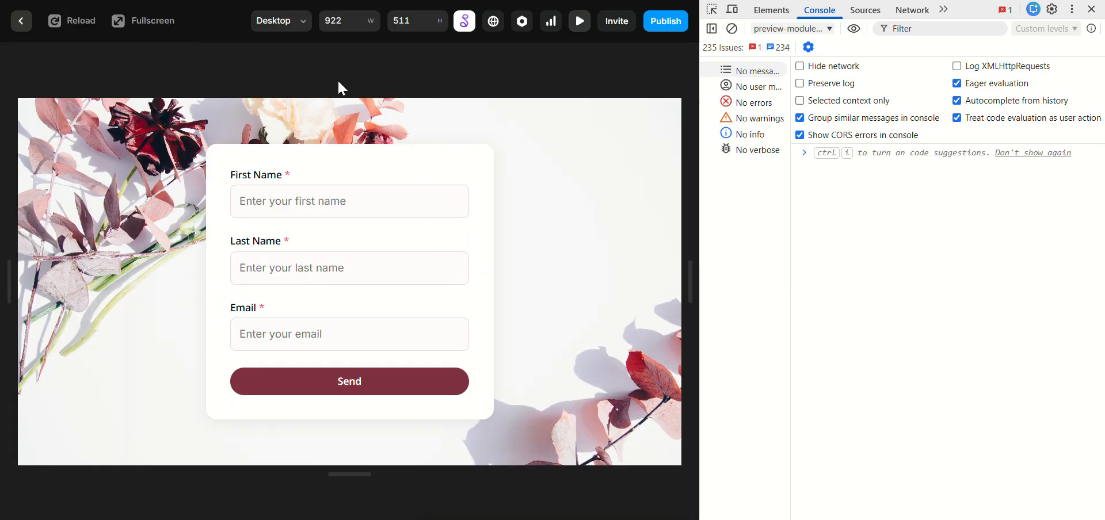
pyautogui.click(135, 32)
# Step: Submit the form with a test first name, last name and email, and expand the logged formData in the console
pyautogui.click(262, 108)
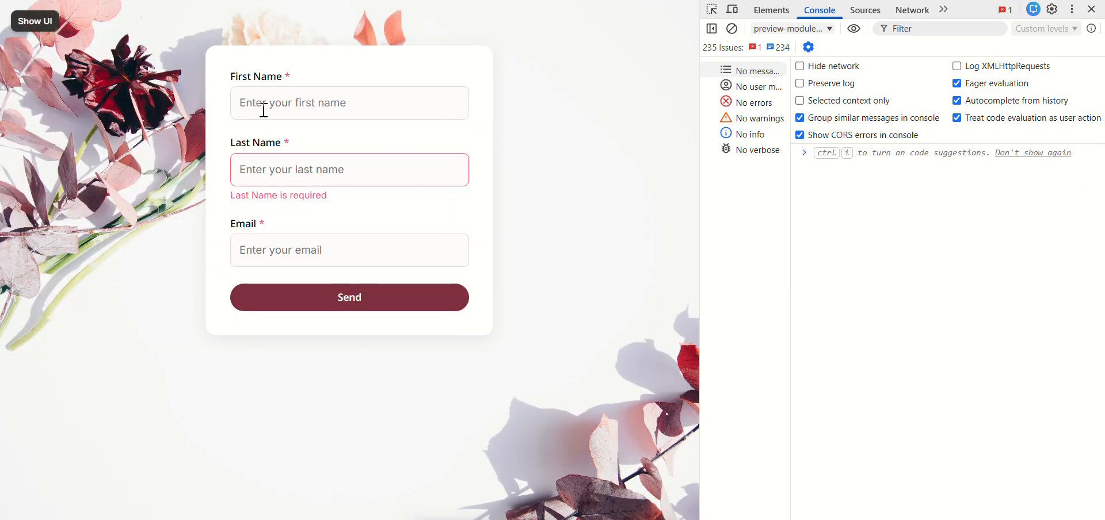
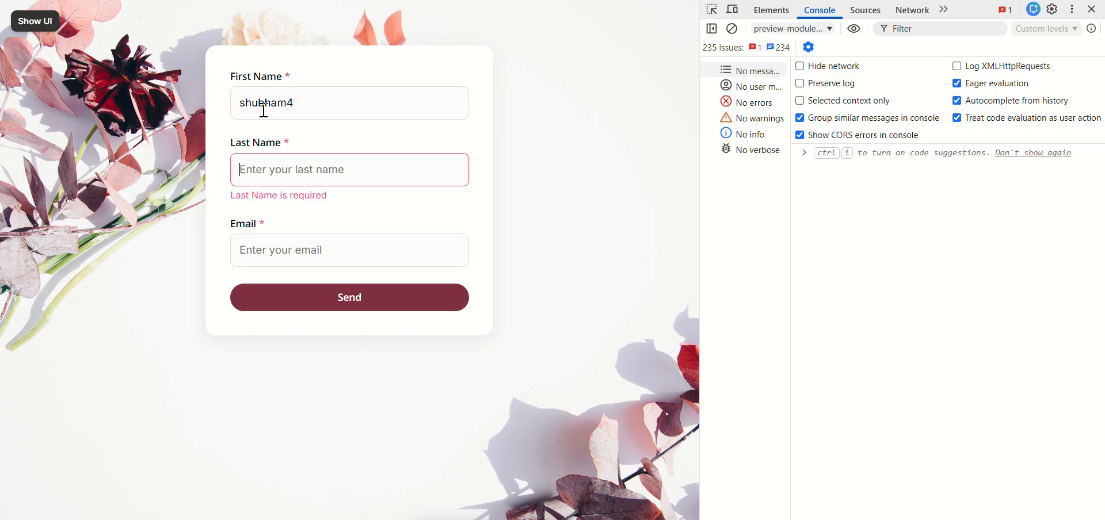
pyautogui.press('Tab')
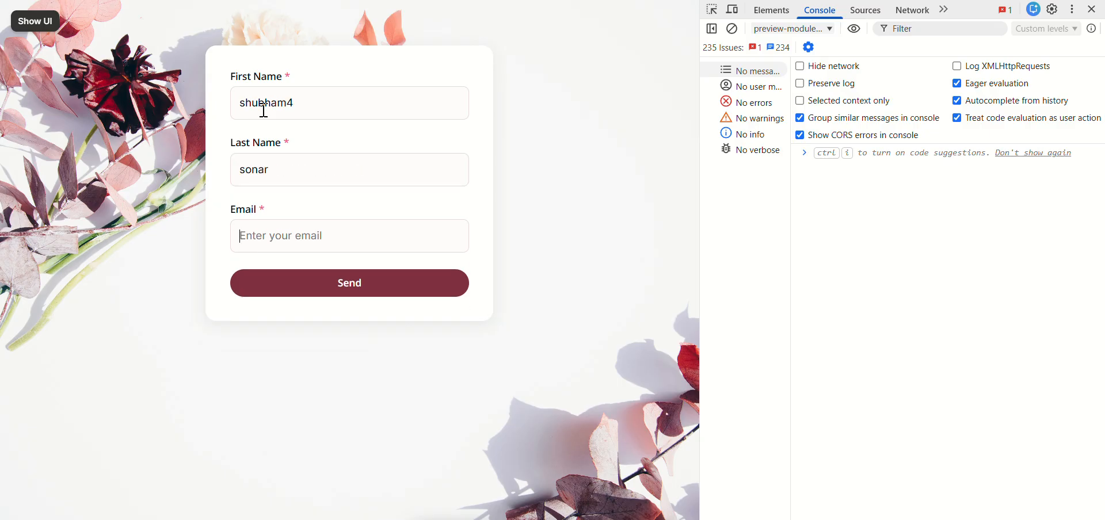
pyautogui.write('test@test.com')
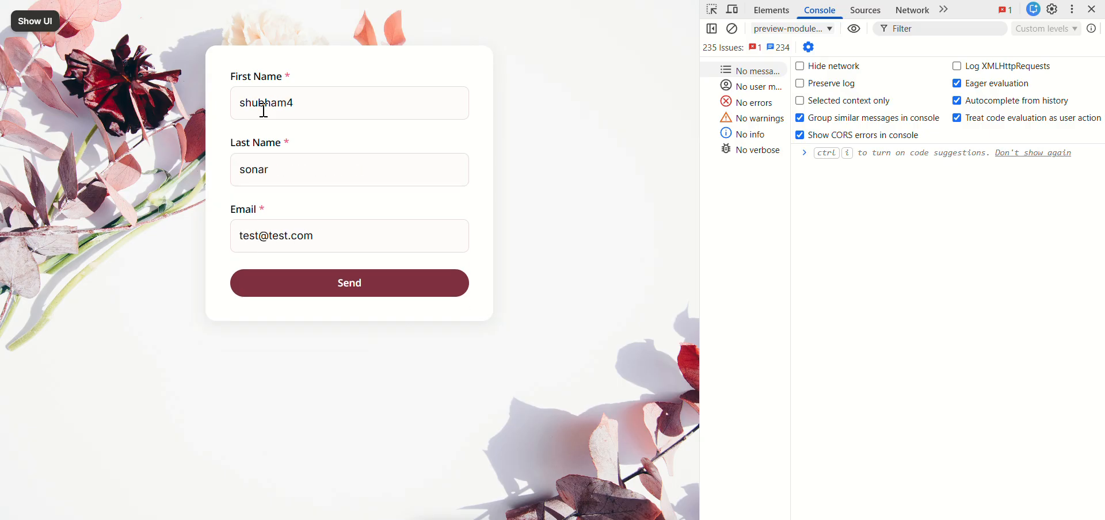
pyautogui.click(347, 272)
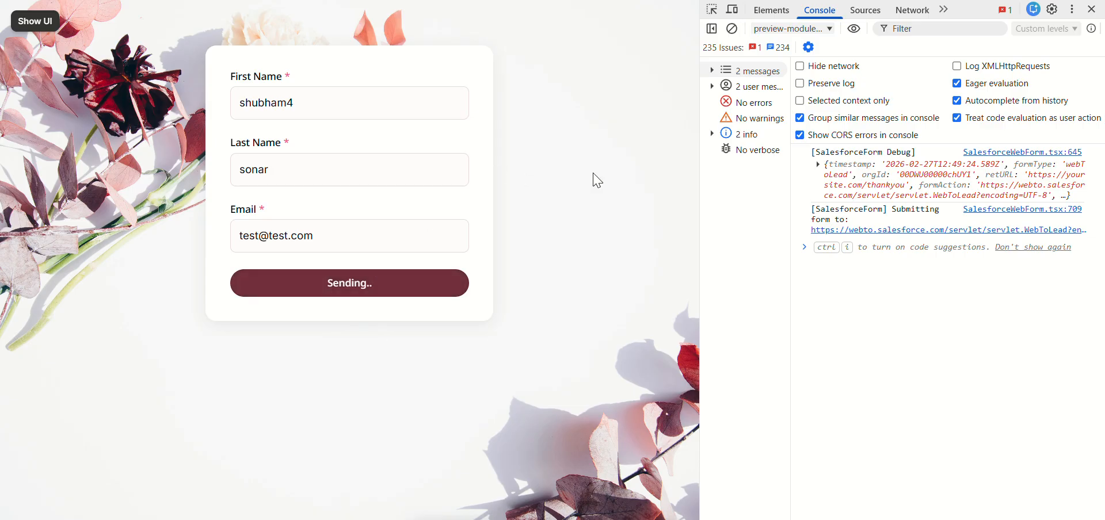
pyautogui.click(820, 166)
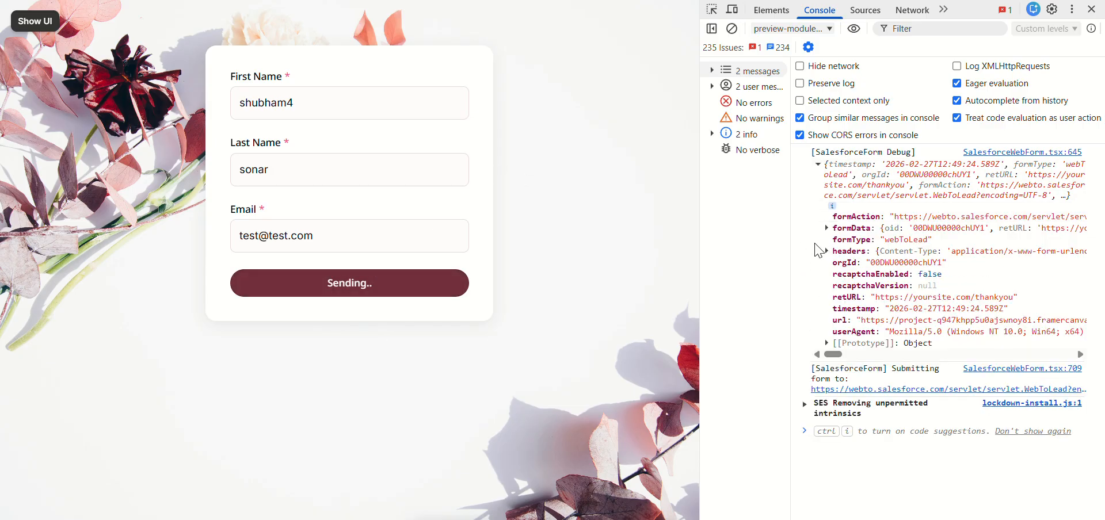
pyautogui.click(827, 221)
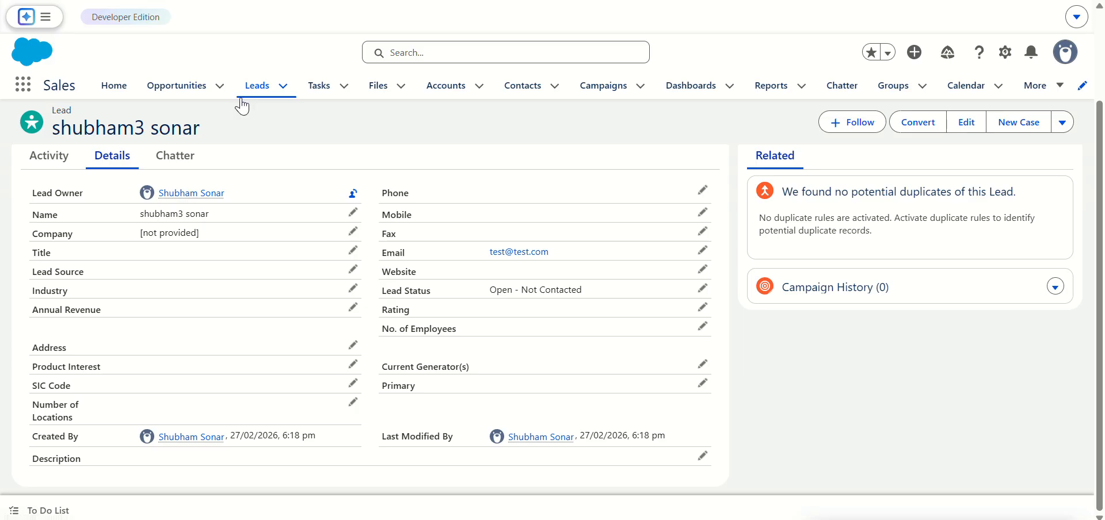
# Step: Switch to the Salesforce open leads list, open the newly submitted lead's details and check its Lead Source value
pyautogui.click(249, 95)
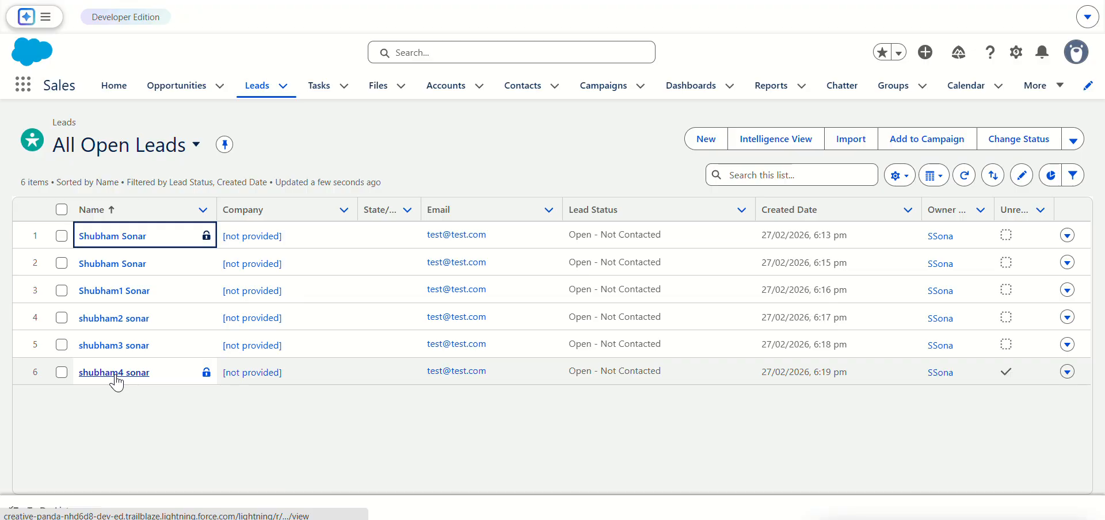
pyautogui.click(115, 375)
pyautogui.click(112, 271)
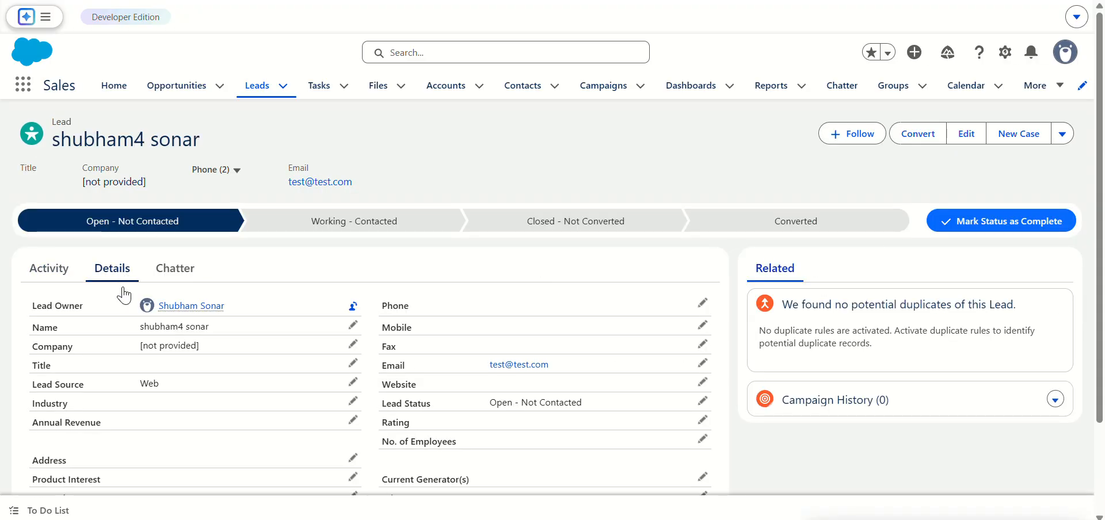
pyautogui.doubleClick(156, 391)
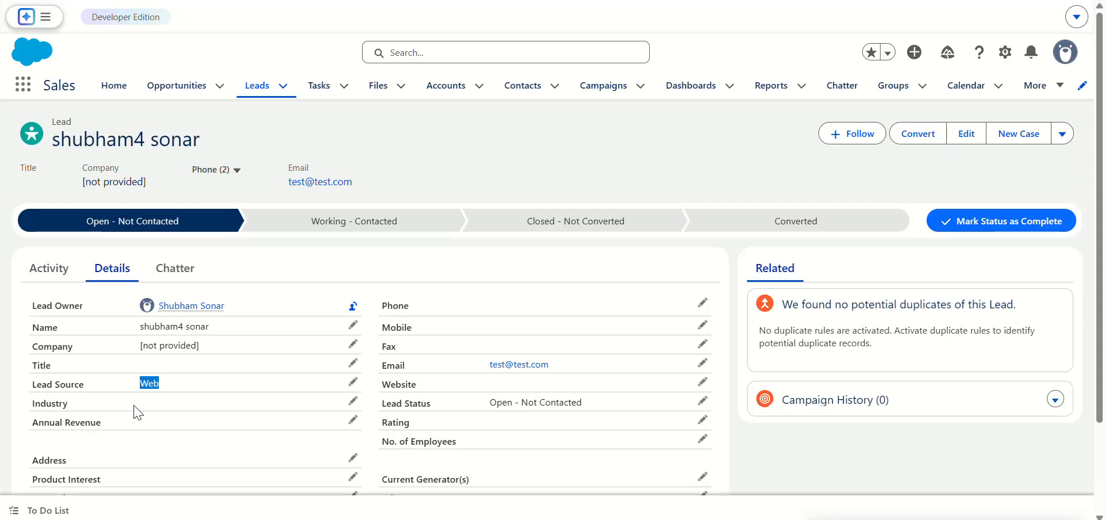
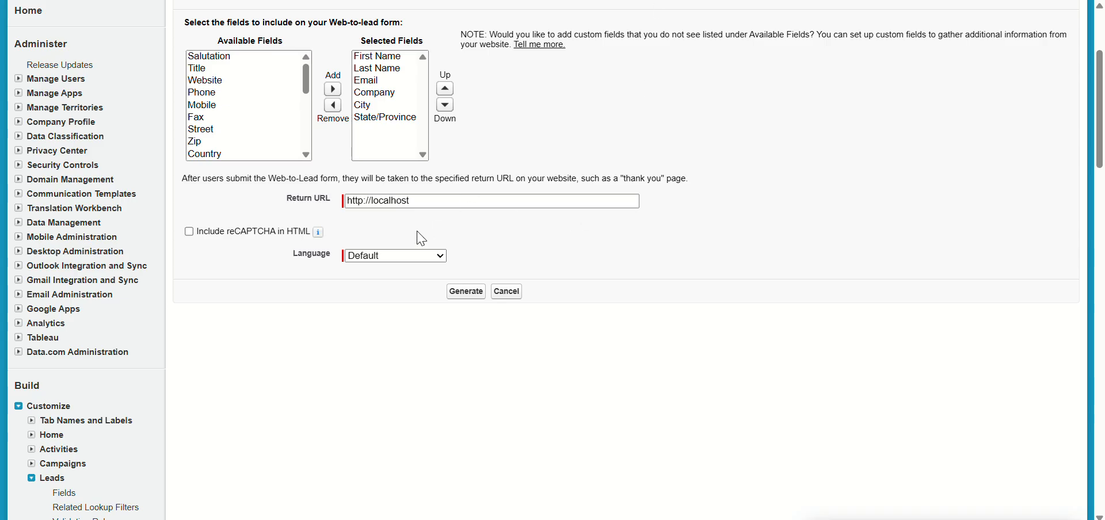
# Step: Return to the All Open Leads list in Salesforce and delete all six test leads one by one
pyautogui.scroll(3, 350, 161)
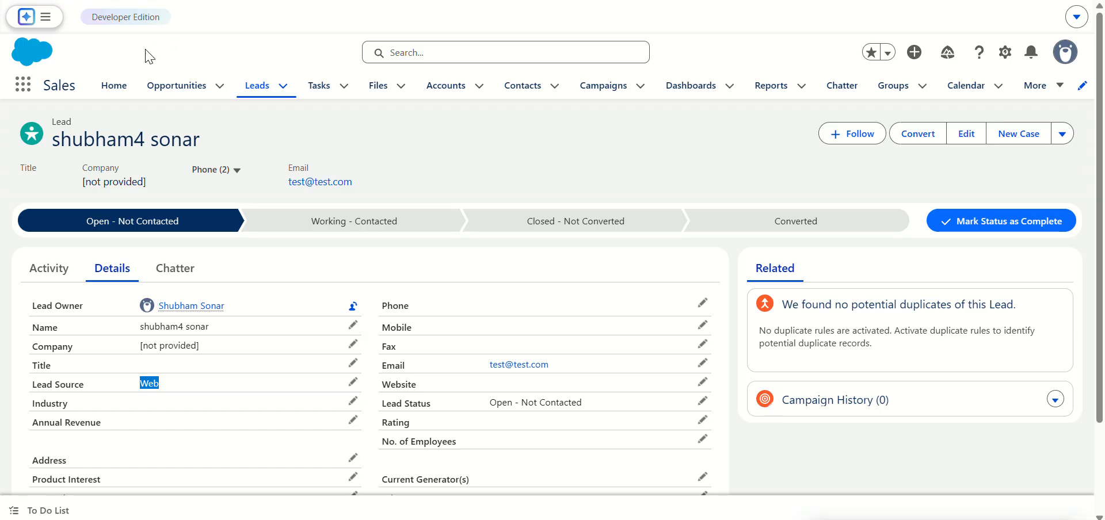
pyautogui.click(257, 86)
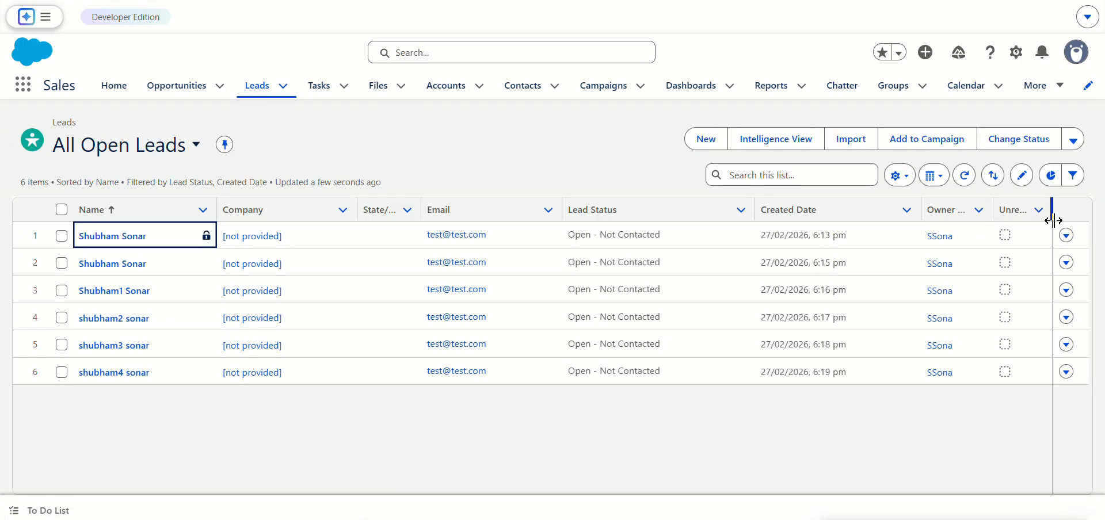
pyautogui.click(1066, 235)
pyautogui.click(1016, 286)
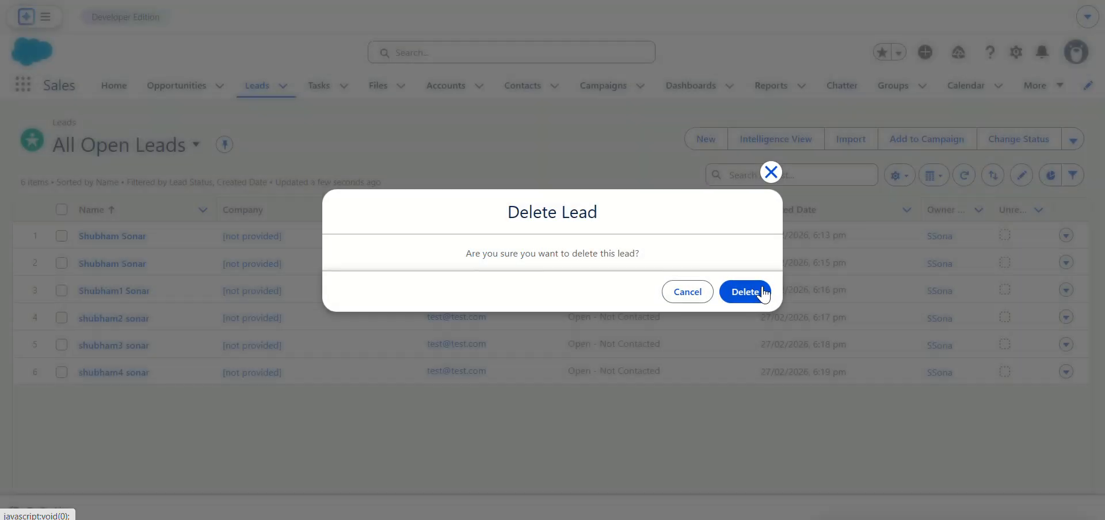
pyautogui.click(745, 292)
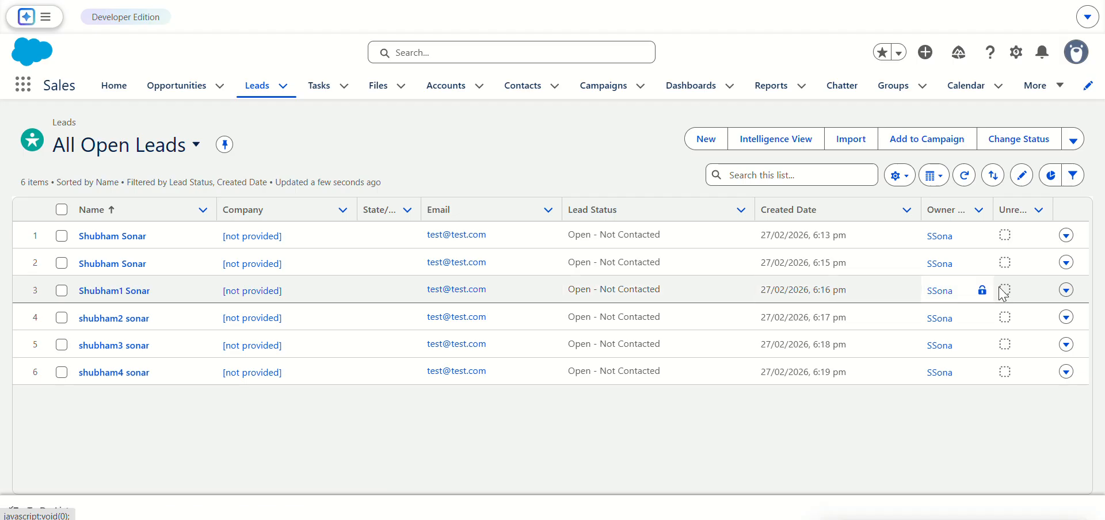
pyautogui.click(1067, 236)
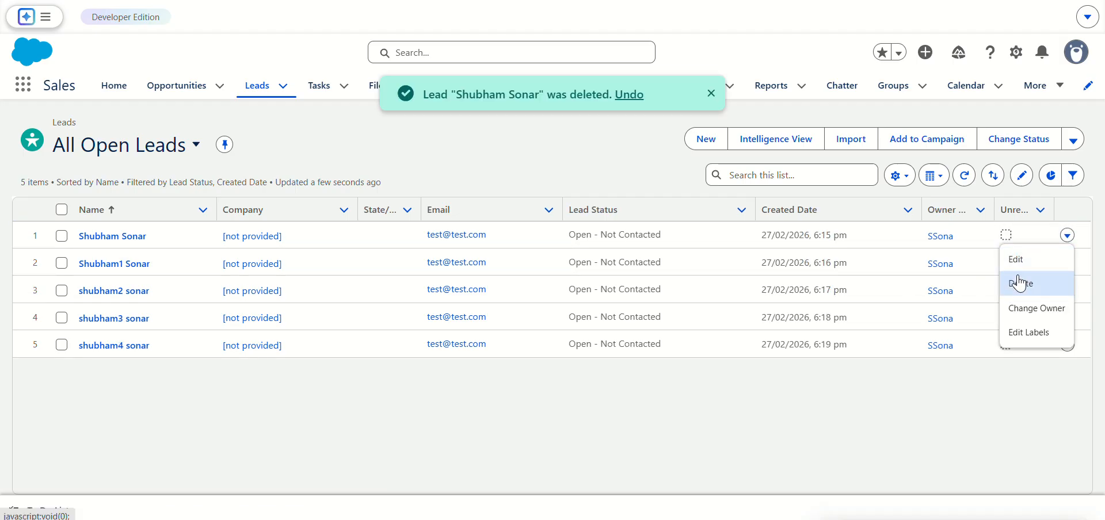
pyautogui.click(1019, 283)
pyautogui.click(748, 291)
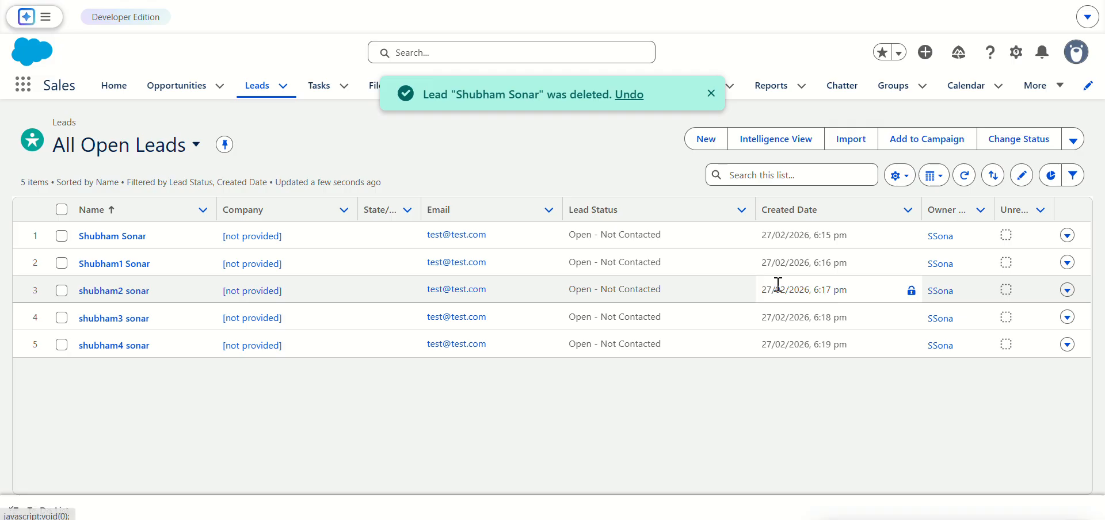
pyautogui.click(1067, 237)
pyautogui.click(1013, 262)
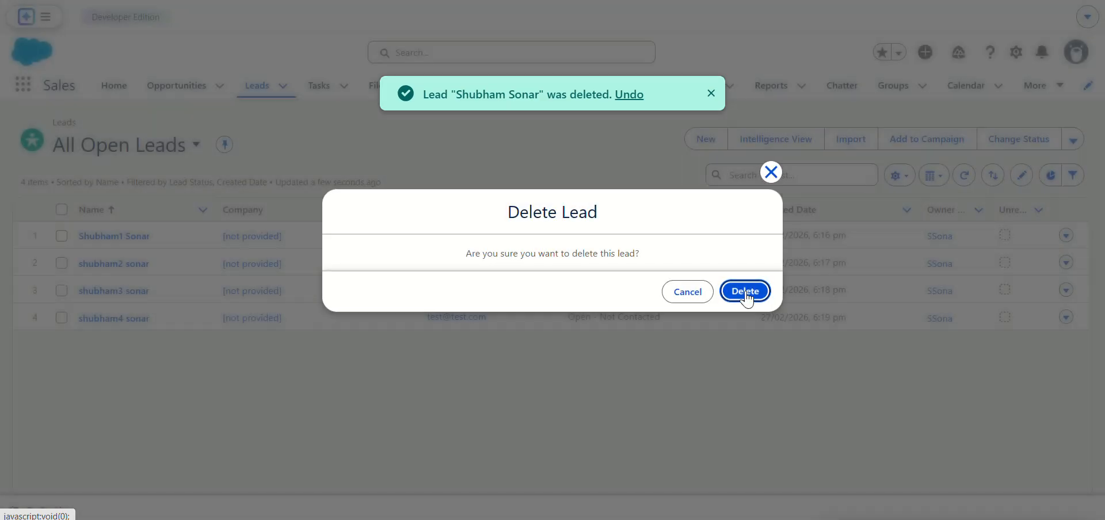
pyautogui.click(746, 292)
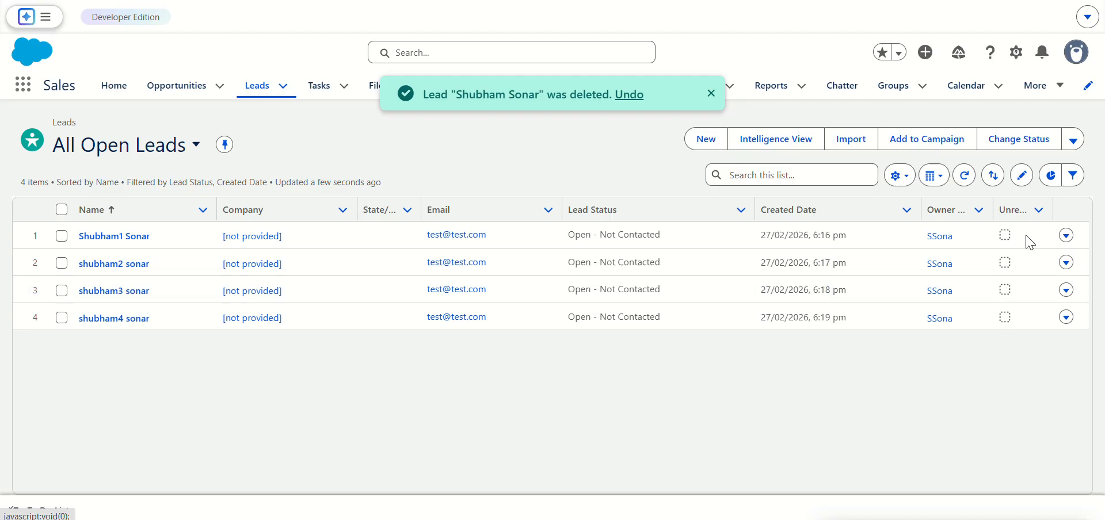
pyautogui.click(1067, 236)
pyautogui.click(1014, 262)
pyautogui.click(746, 292)
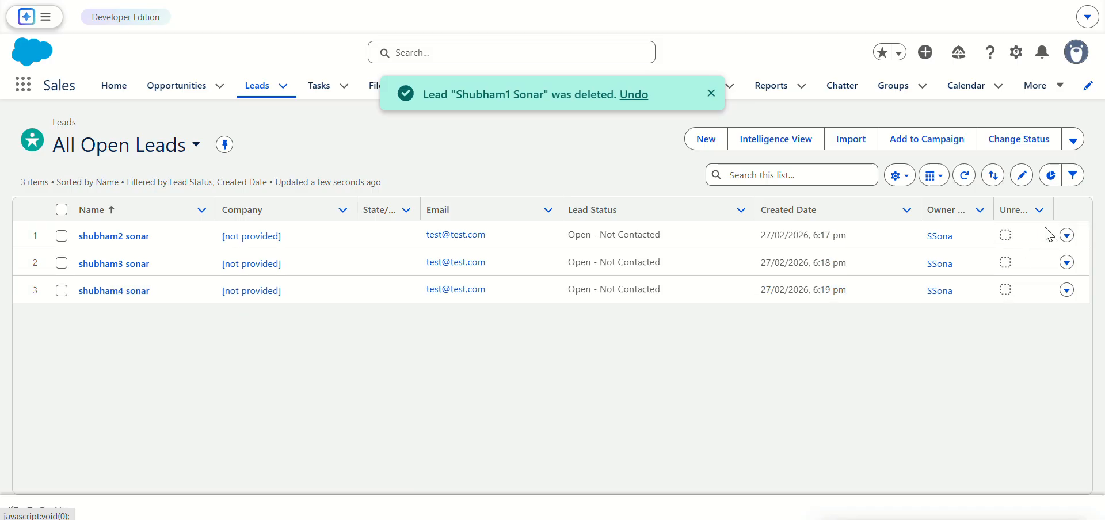
pyautogui.click(1067, 236)
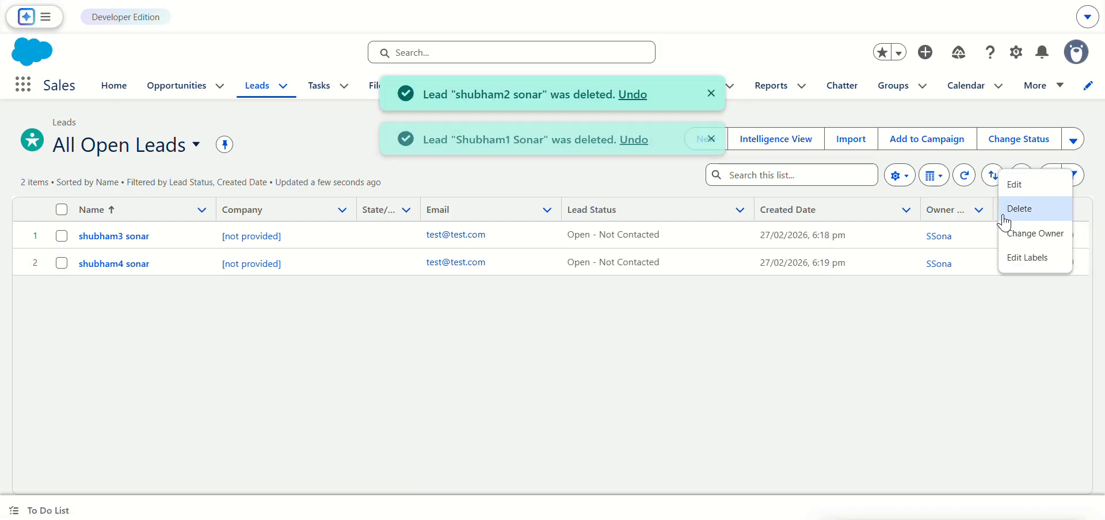
pyautogui.click(1004, 218)
pyautogui.click(745, 291)
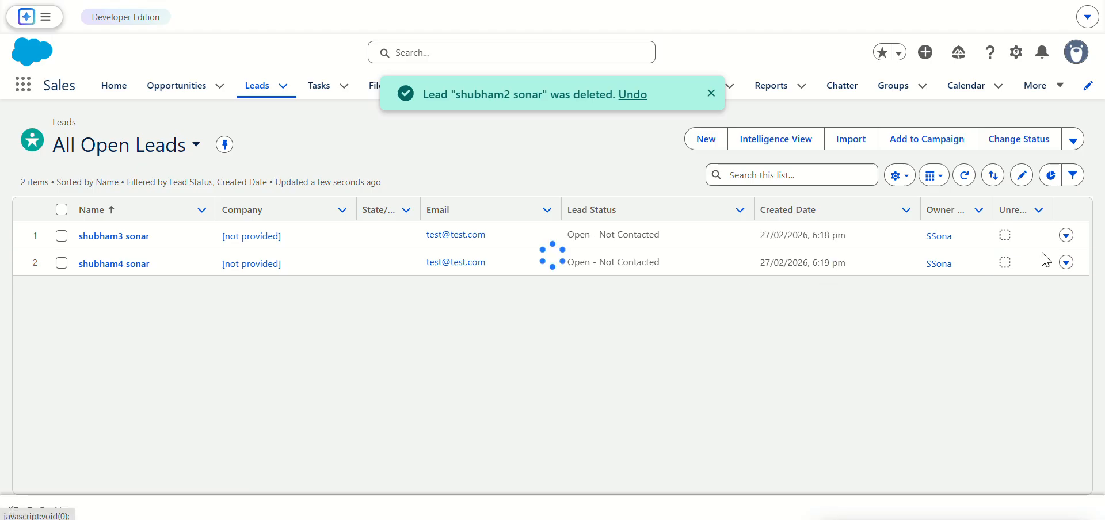
pyautogui.click(1067, 236)
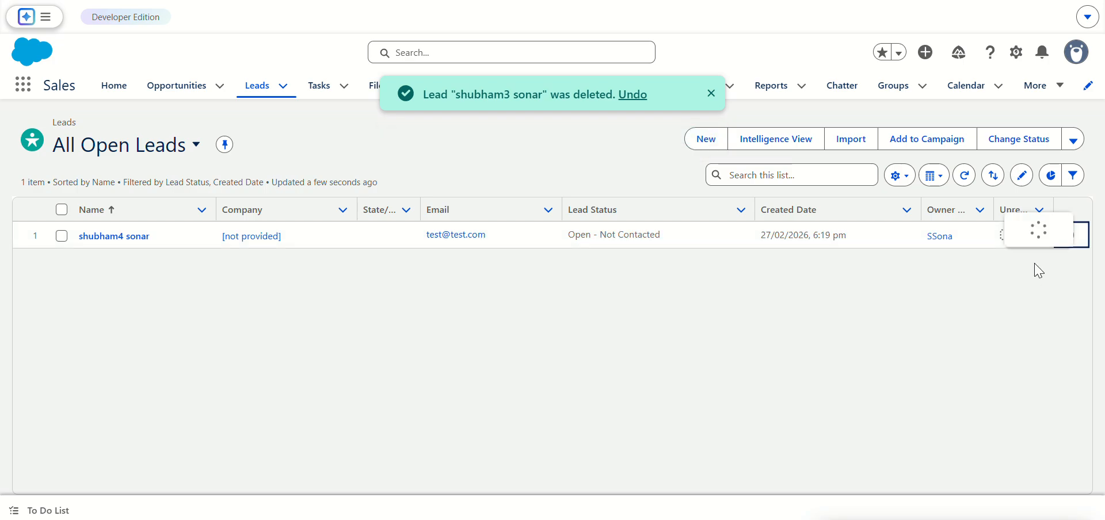
pyautogui.click(1030, 184)
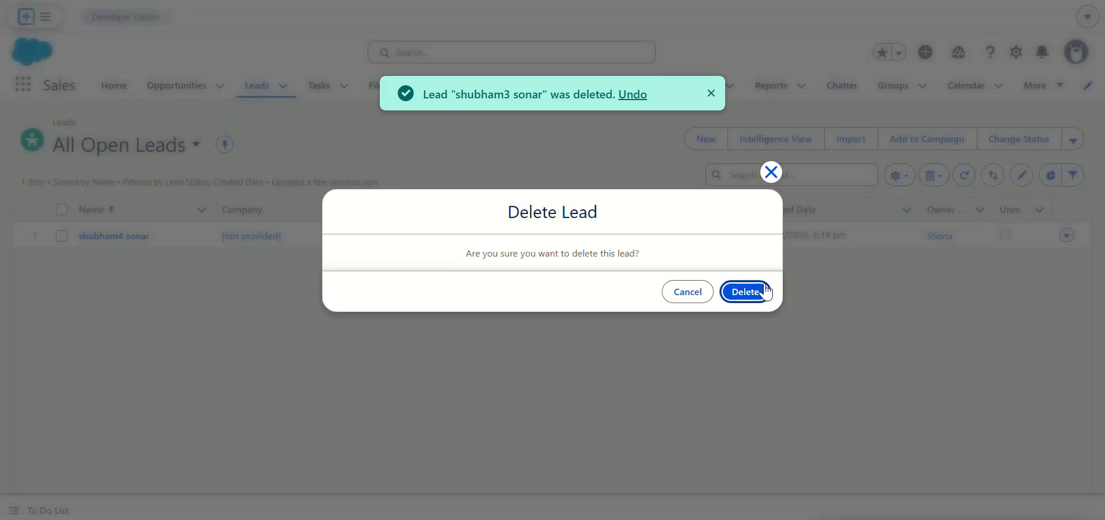
pyautogui.click(746, 291)
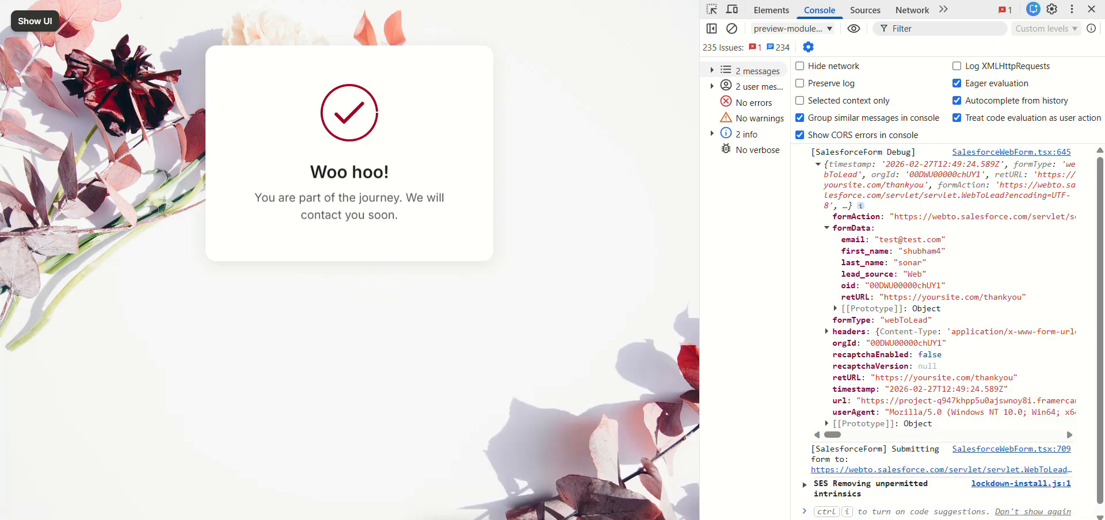
# Step: Switch back to Framer, exit the form preview and enable reCAPTCHA in the Salesforce Web Form's security settings
pyautogui.click(30, 30)
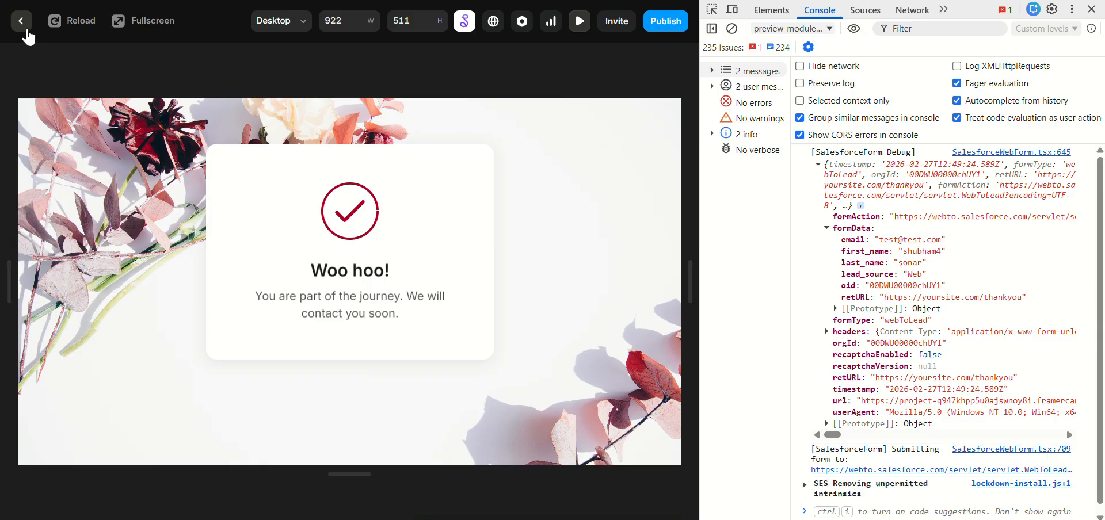
pyautogui.click(22, 22)
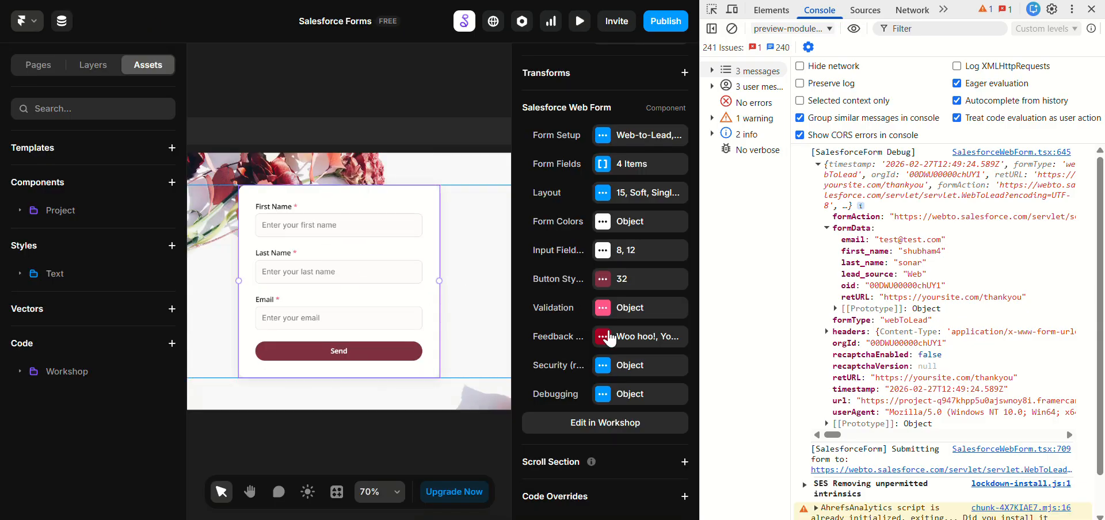
pyautogui.click(631, 372)
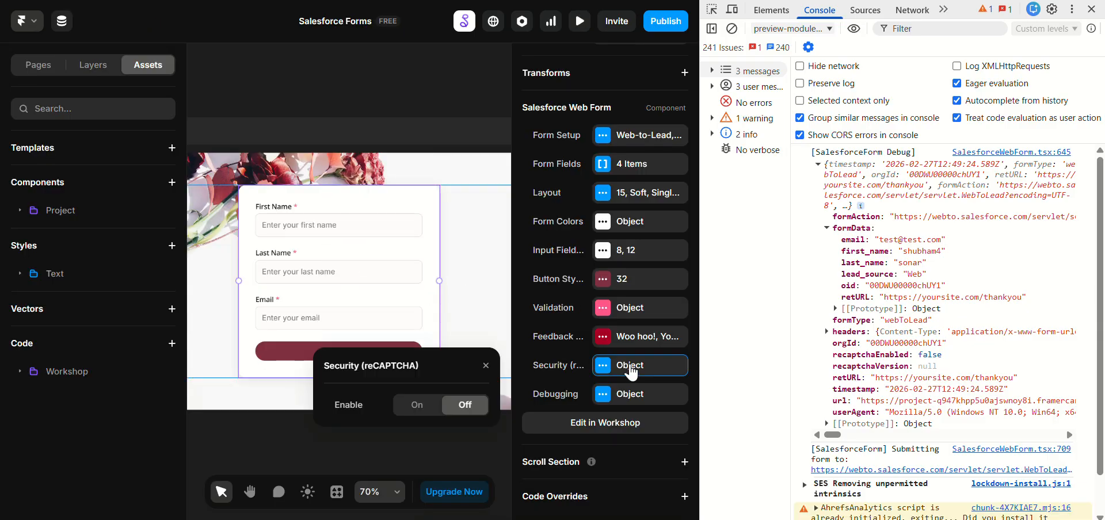
pyautogui.click(423, 407)
pyautogui.click(425, 435)
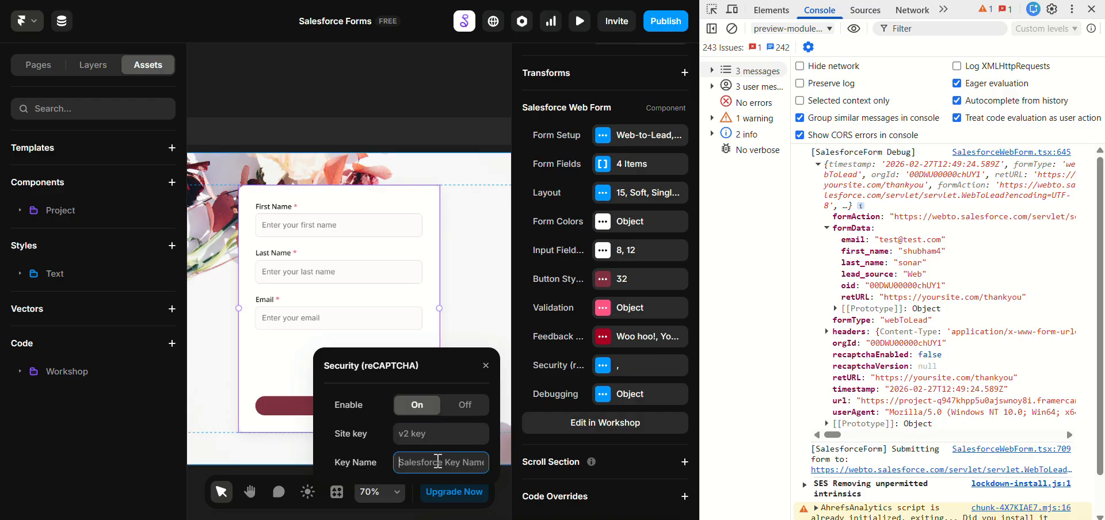
# Step: Switch to Salesforce's Web-to-Lead Setup and open the list of reCAPTCHA API key pairs
pyautogui.click(427, 0)
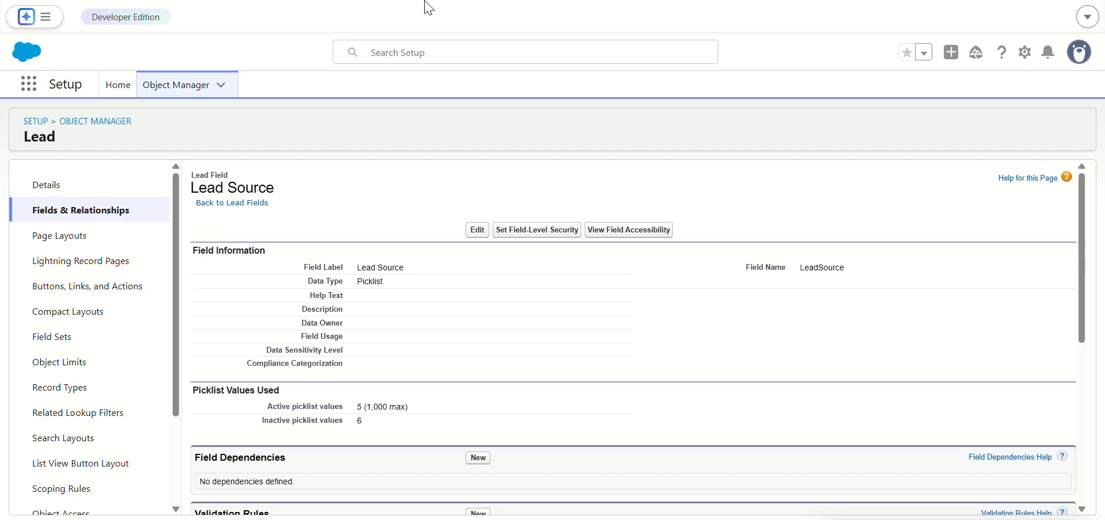
pyautogui.click(713, 0)
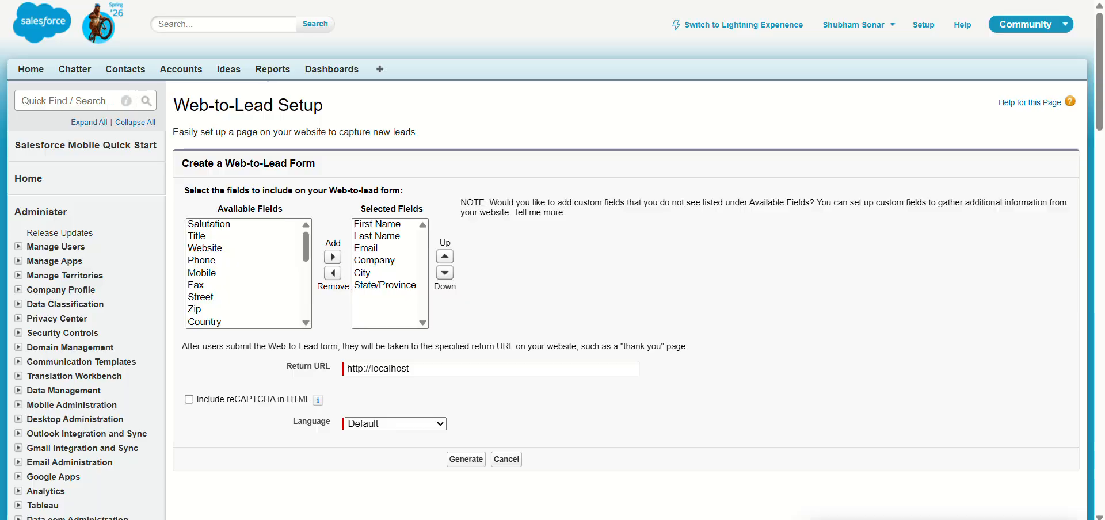
pyautogui.click(294, 400)
pyautogui.click(295, 420)
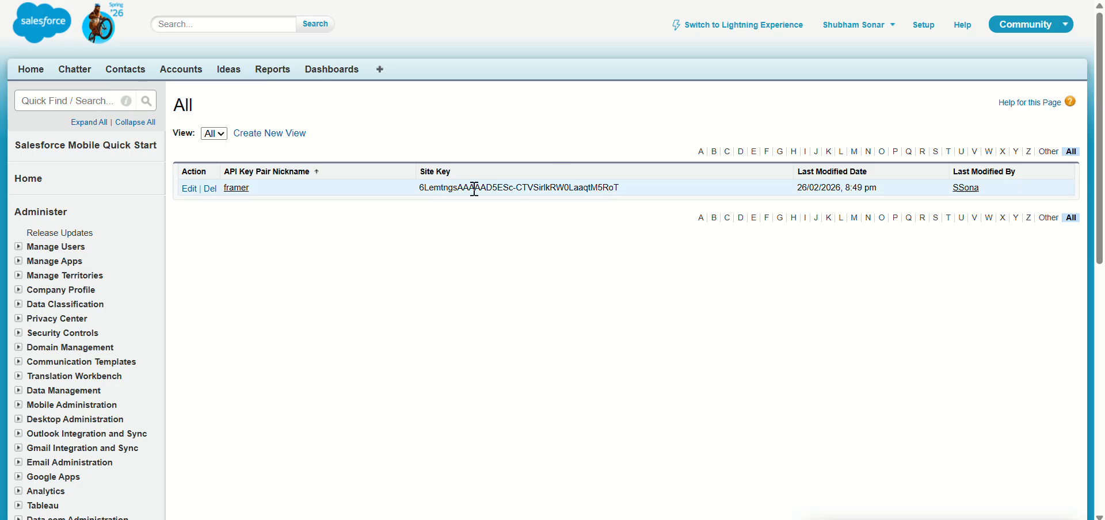
# Step: Copy the API key pair nickname framer and paste it as the Key Name in Framer's reCAPTCHA settings
pyautogui.moveTo(251, 184); pyautogui.dragTo(229, 184)
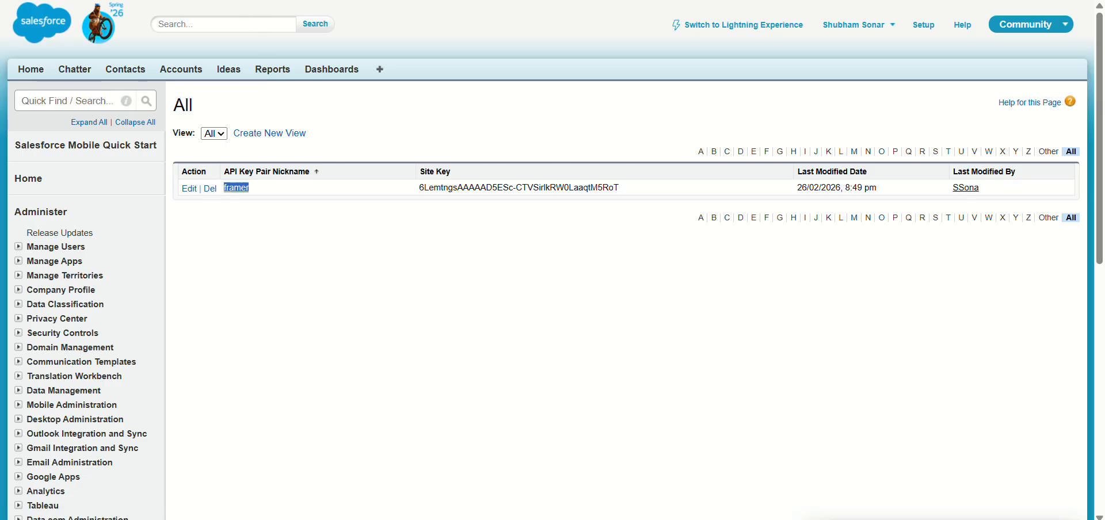
pyautogui.hotkey('ctrl', 'c')
pyautogui.hotkey('alt', 'Tab')
pyautogui.click(425, 458)
pyautogui.hotkey('ctrl', 'v')
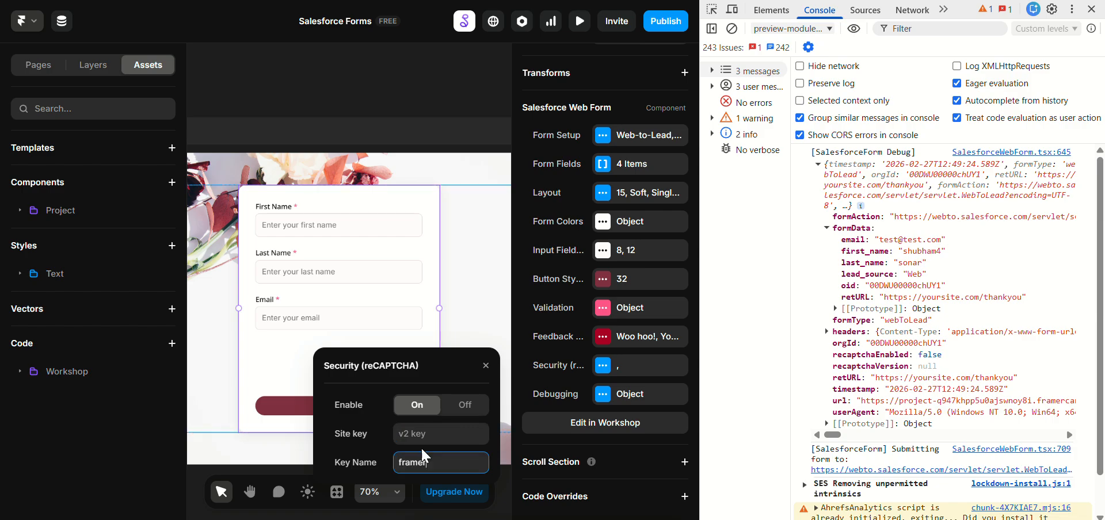
# Step: Copy the reCAPTCHA site key from the Salesforce key pair list and paste it as the Site key in Framer
pyautogui.hotkey('alt', 'Tab')
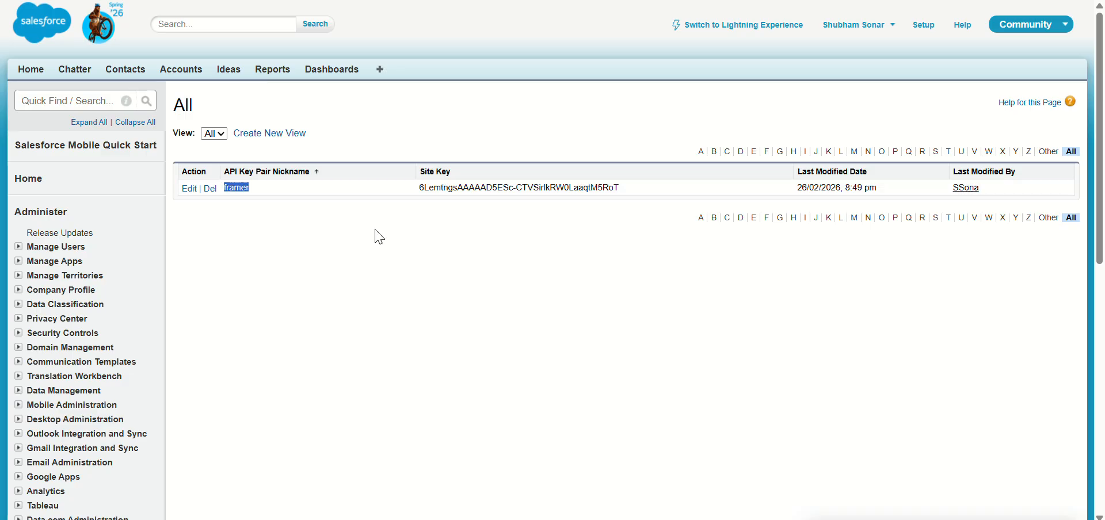
pyautogui.moveTo(418, 188); pyautogui.dragTo(651, 190)
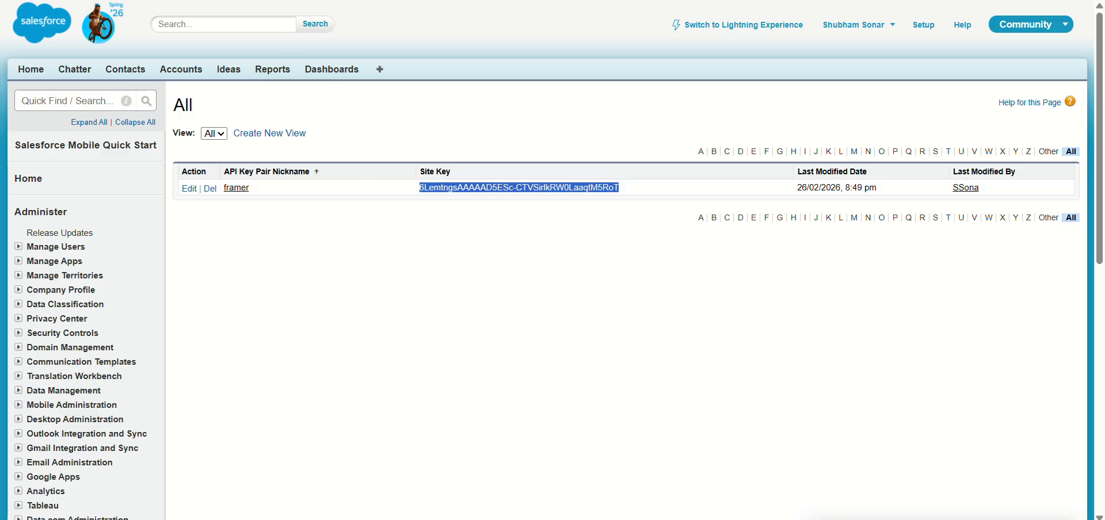
pyautogui.hotkey('ctrl', 'c')
pyautogui.hotkey('alt', 'Tab')
pyautogui.hotkey('ctrl', 'v')
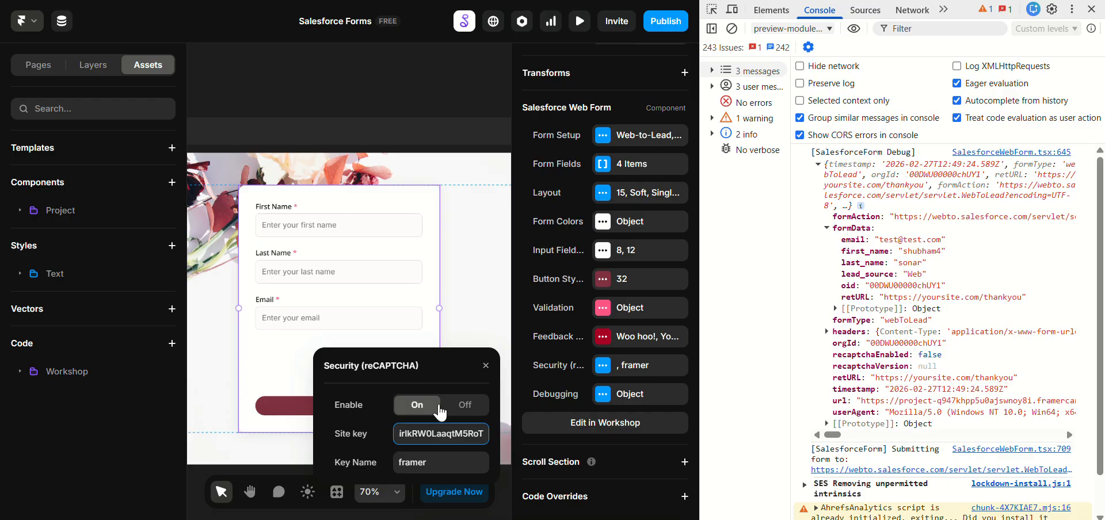
pyautogui.click(463, 294)
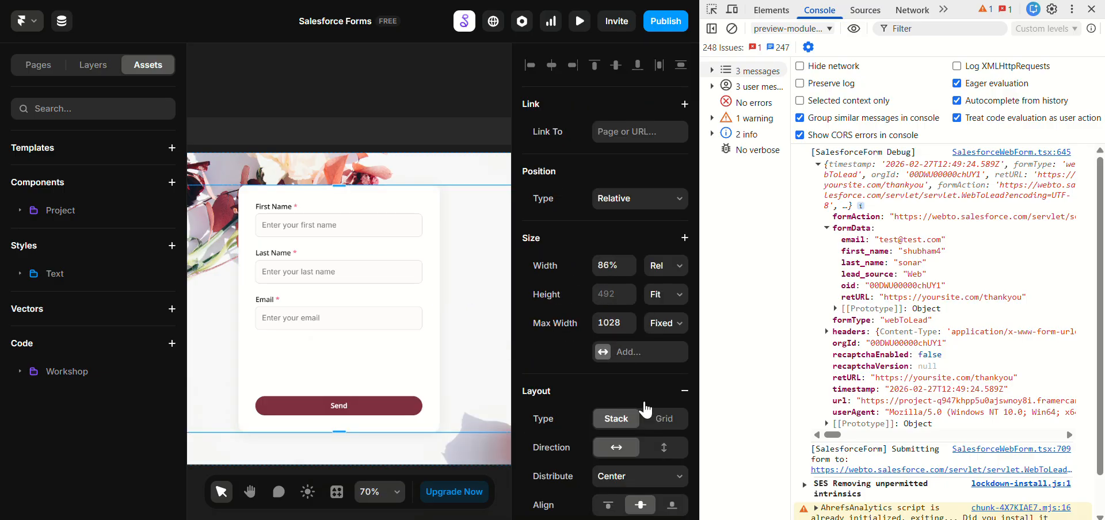
# Step: Reselect the Salesforce form, reopen its reCAPTCHA settings, paste the site key again and close the settings
pyautogui.scroll(-10, 639, 398)
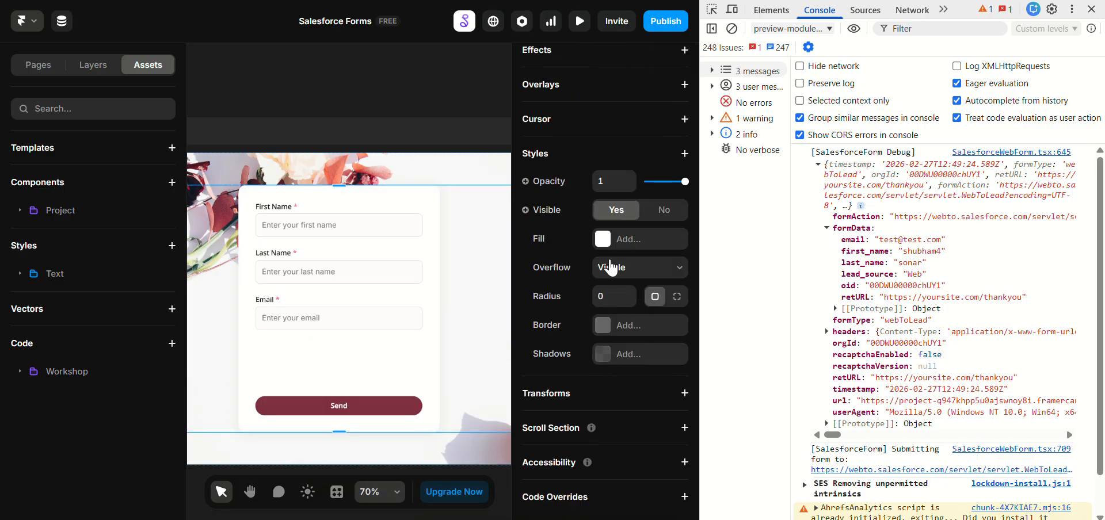
pyautogui.click(390, 320)
pyautogui.click(618, 380)
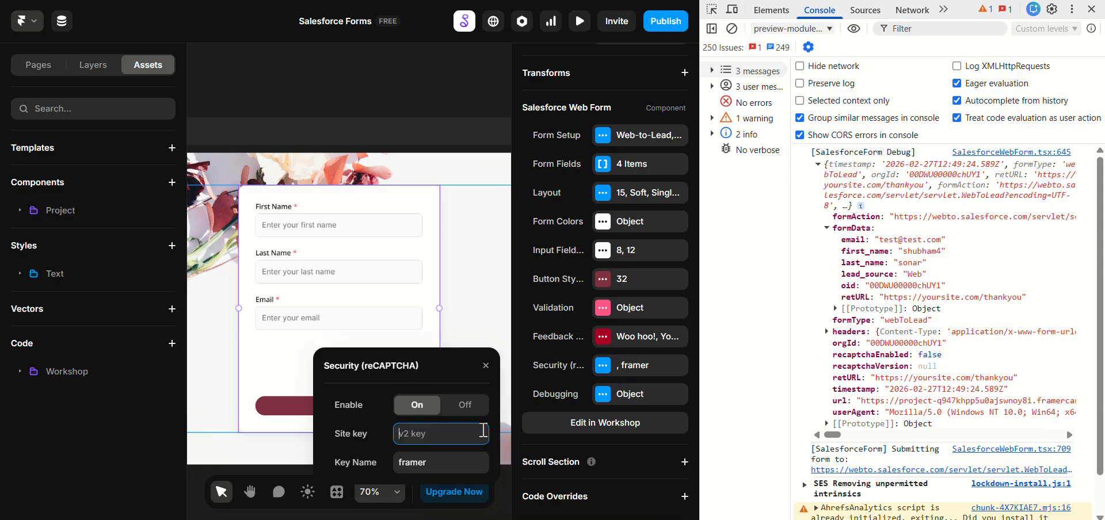
pyautogui.click(451, 434)
pyautogui.hotkey('ctrl', 'v')
pyautogui.click(444, 470)
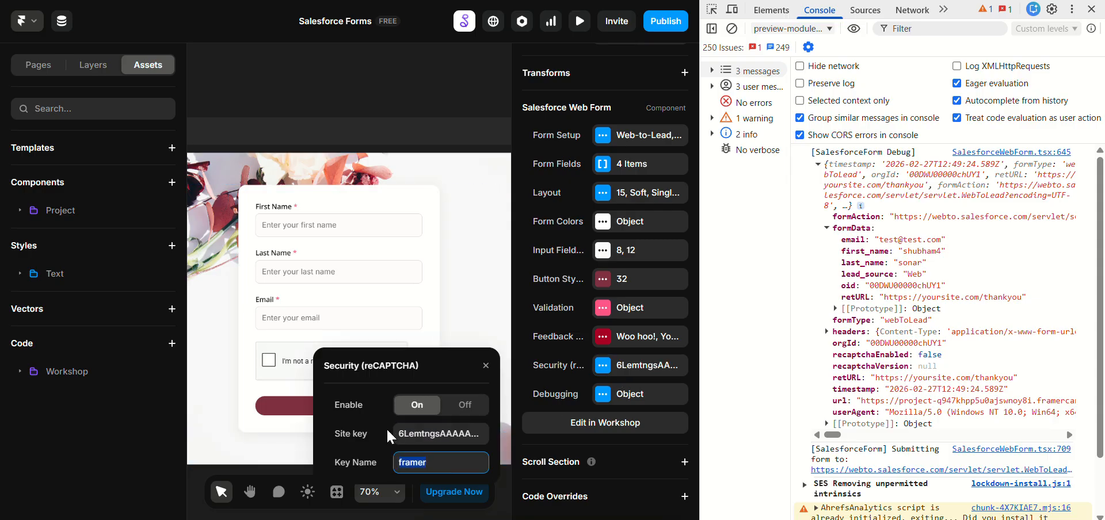
pyautogui.click(311, 316)
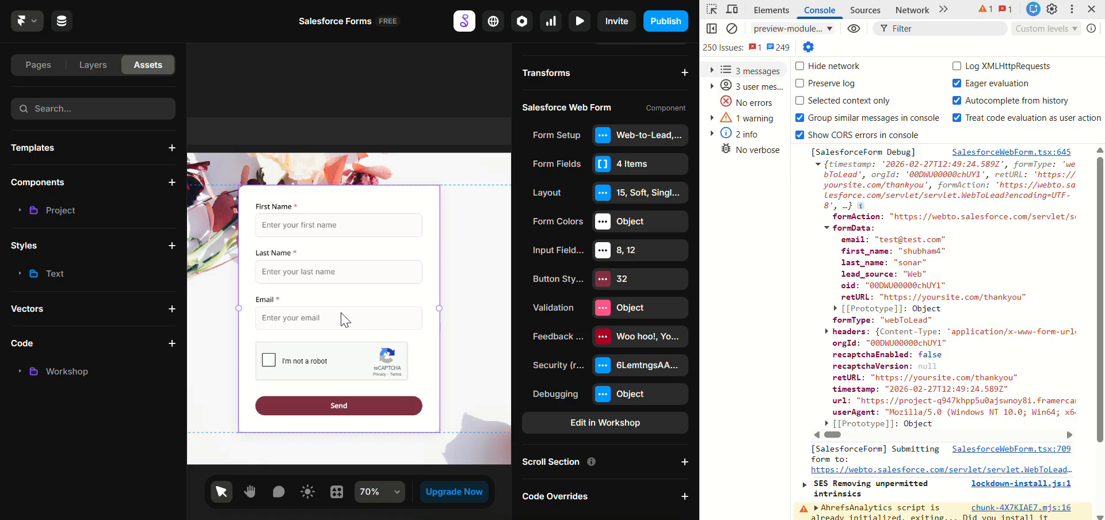
# Step: Preview the form in full screen and fill in test as first and last name, plus a test email address
pyautogui.hotkey('ctrl', 'p')
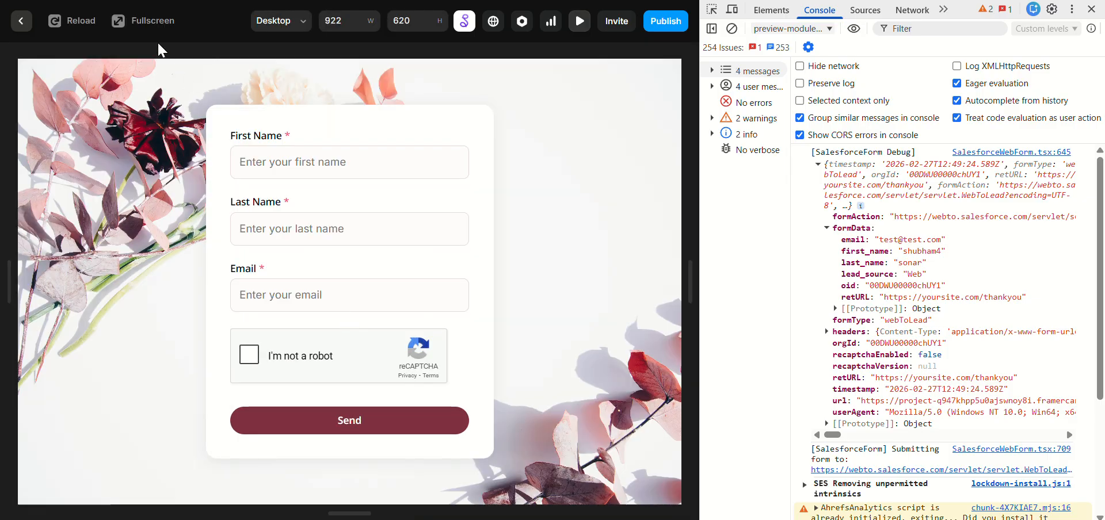
pyautogui.click(143, 21)
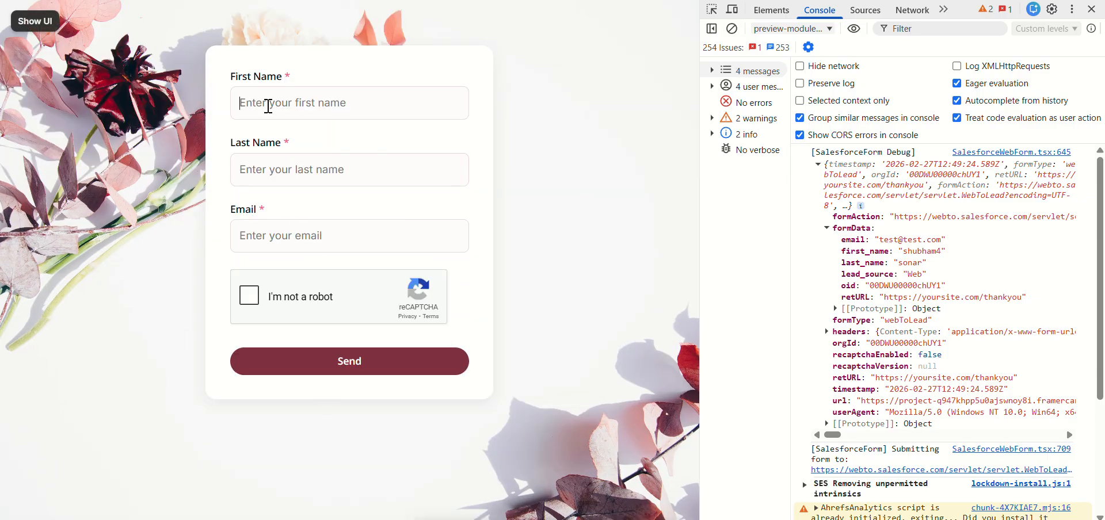
pyautogui.write('test')
pyautogui.press('Tab')
pyautogui.write('t')
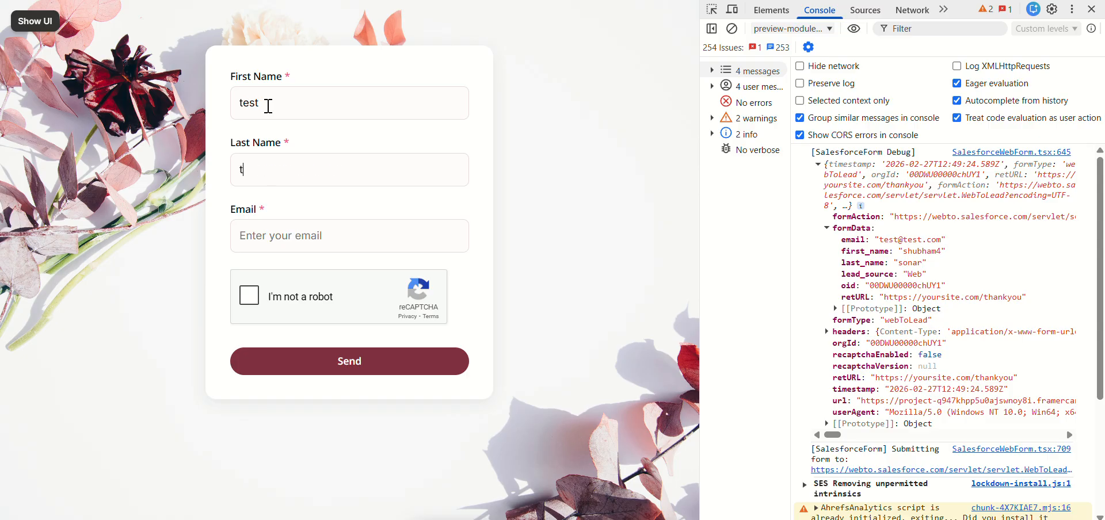
pyautogui.press('Tab')
pyautogui.write('test@')
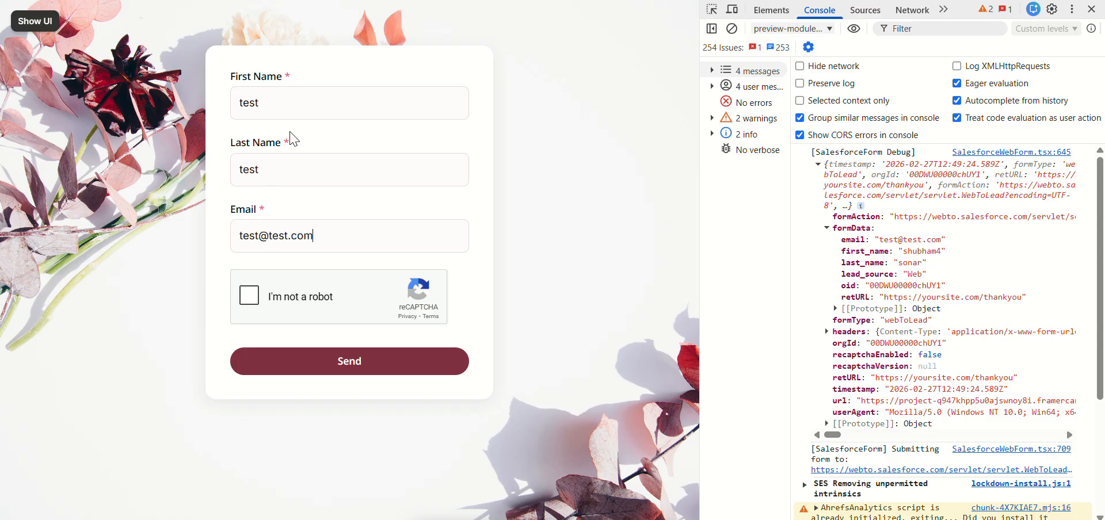
# Step: Try to submit the test form without verification, and start the reCAPTCHA check
pyautogui.click(323, 369)
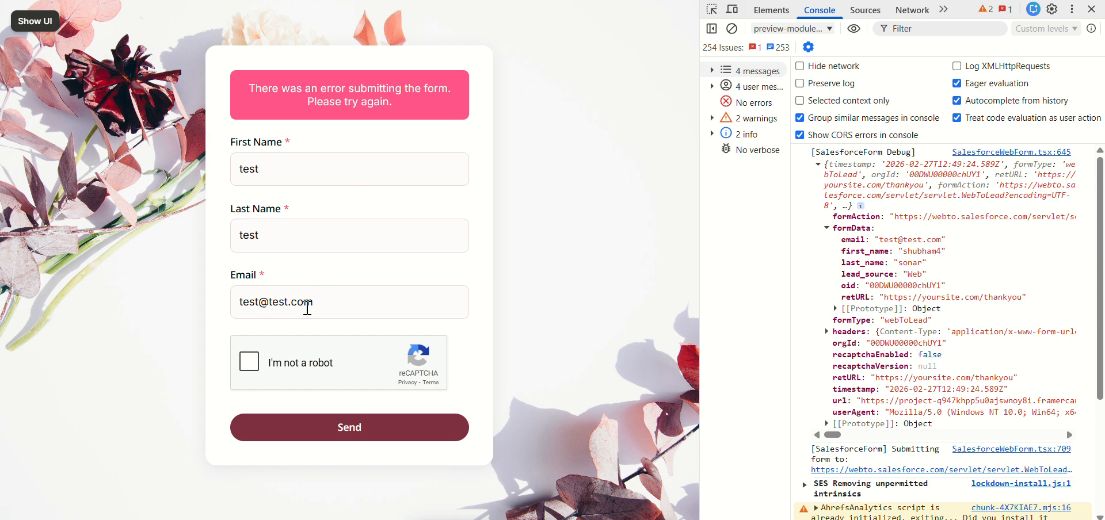
pyautogui.click(249, 360)
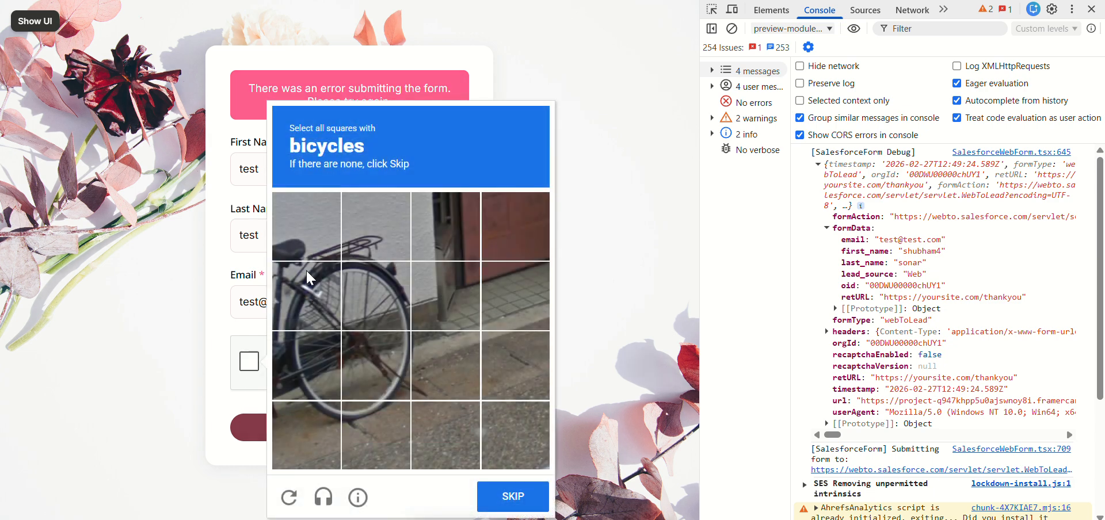
# Step: Select all squares showing the large parked bicycle in the reCAPTCHA challenge and continue
pyautogui.click(308, 308)
pyautogui.click(376, 296)
pyautogui.click(306, 365)
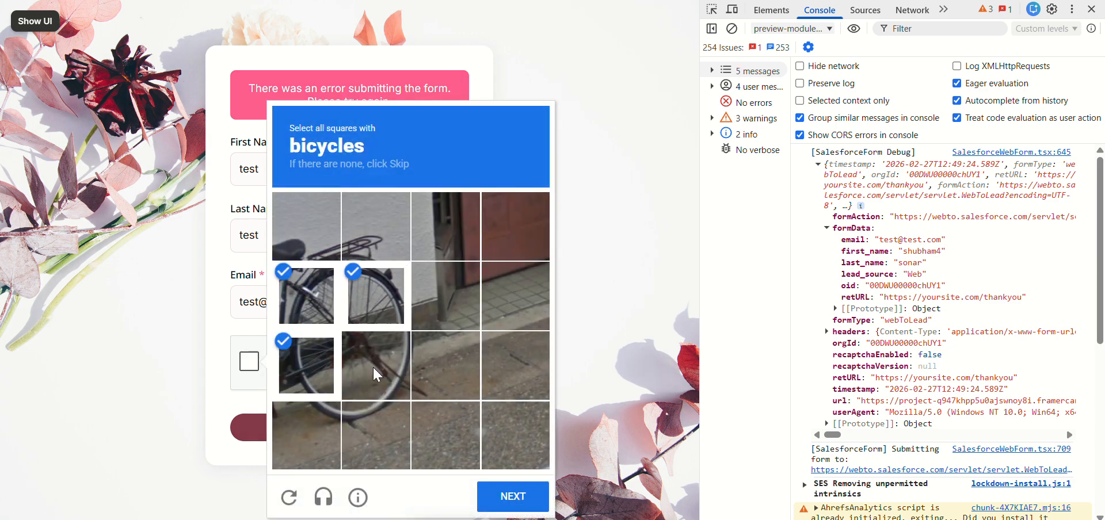
pyautogui.click(374, 365)
pyautogui.click(368, 414)
pyautogui.click(308, 429)
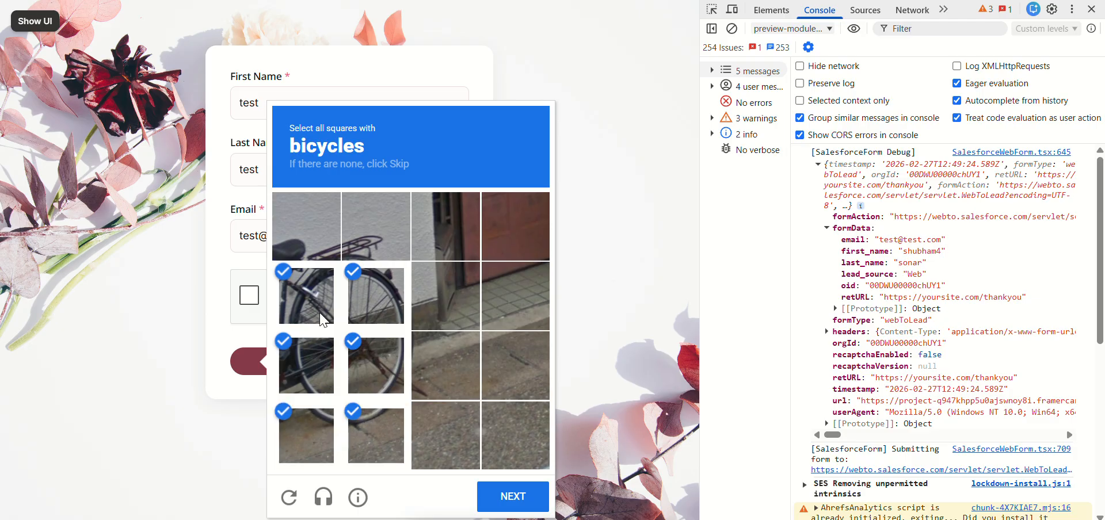
pyautogui.click(315, 257)
pyautogui.click(374, 230)
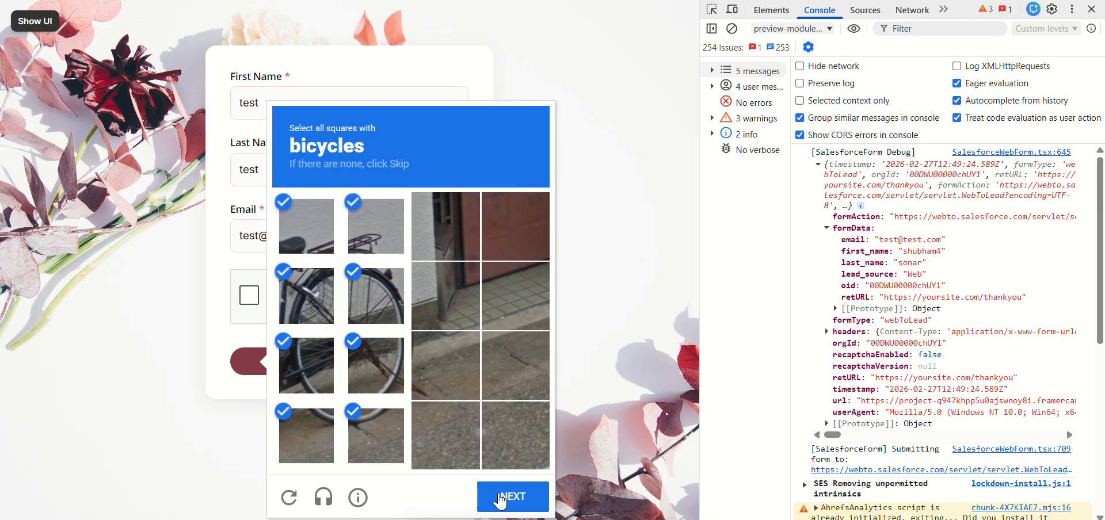
pyautogui.click(503, 498)
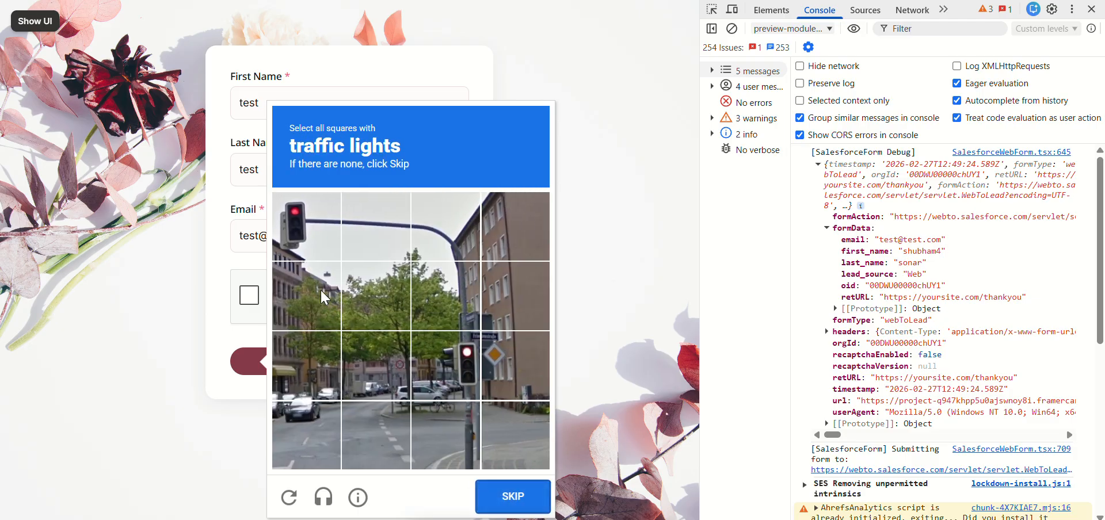
# Step: Select the two squares containing the traffic light heads in the reCAPTCHA challenge and continue
pyautogui.click(314, 231)
pyautogui.click(438, 351)
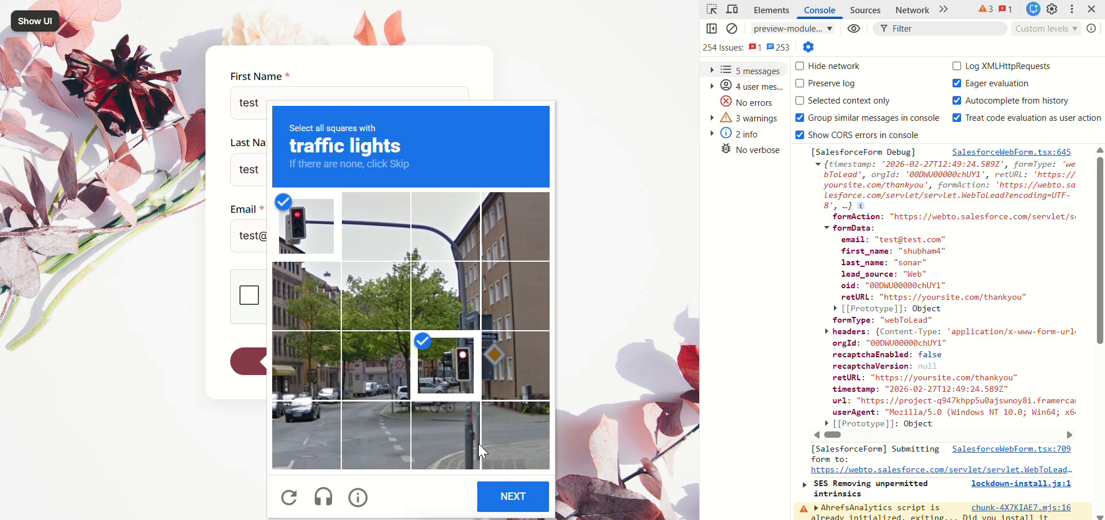
pyautogui.click(508, 499)
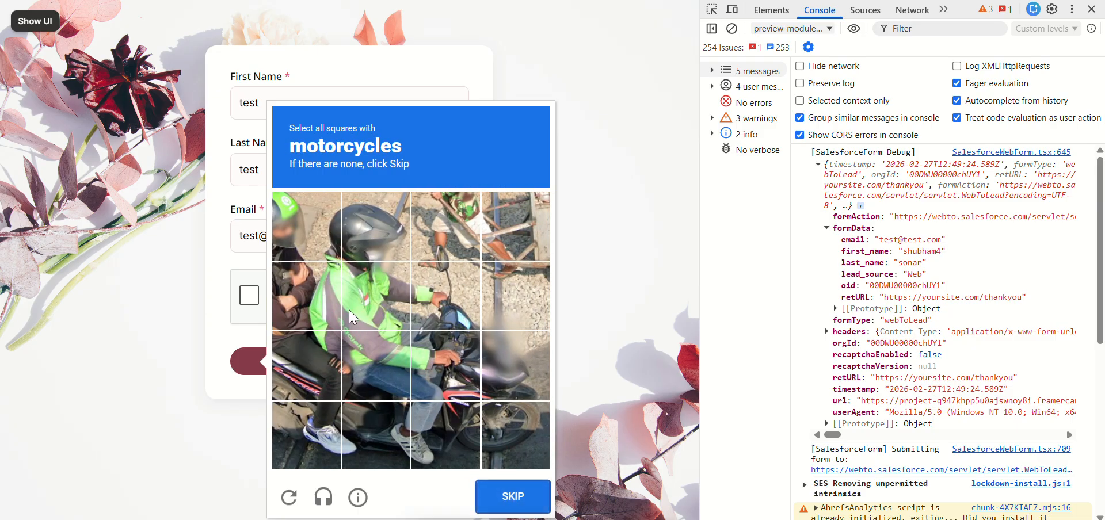
# Step: Select the motorcycle squares in the lower half of the image with the green-jacketed rider and continue
pyautogui.click(323, 370)
pyautogui.click(311, 432)
pyautogui.click(389, 436)
pyautogui.click(429, 426)
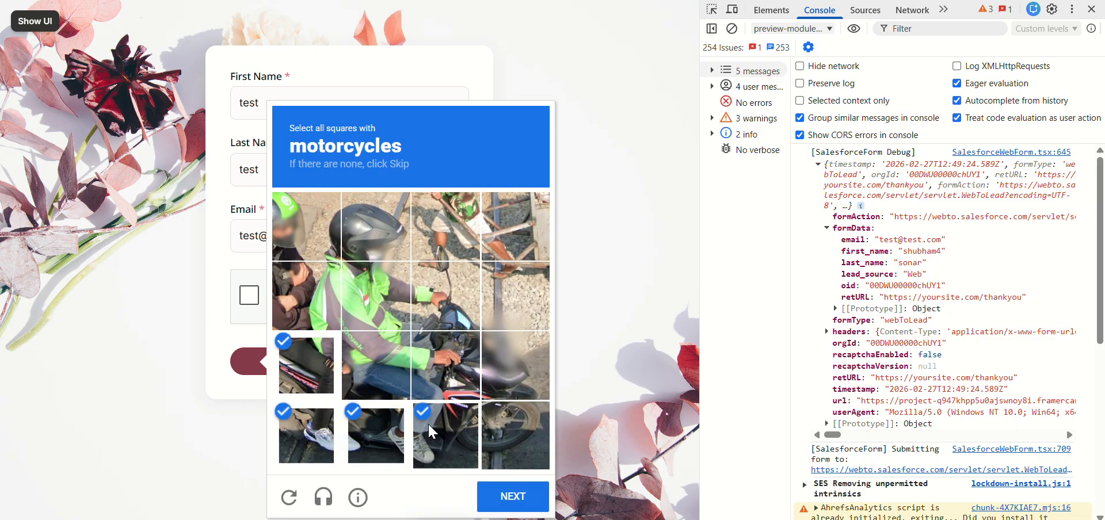
pyautogui.click(468, 368)
pyautogui.click(516, 377)
pyautogui.click(509, 454)
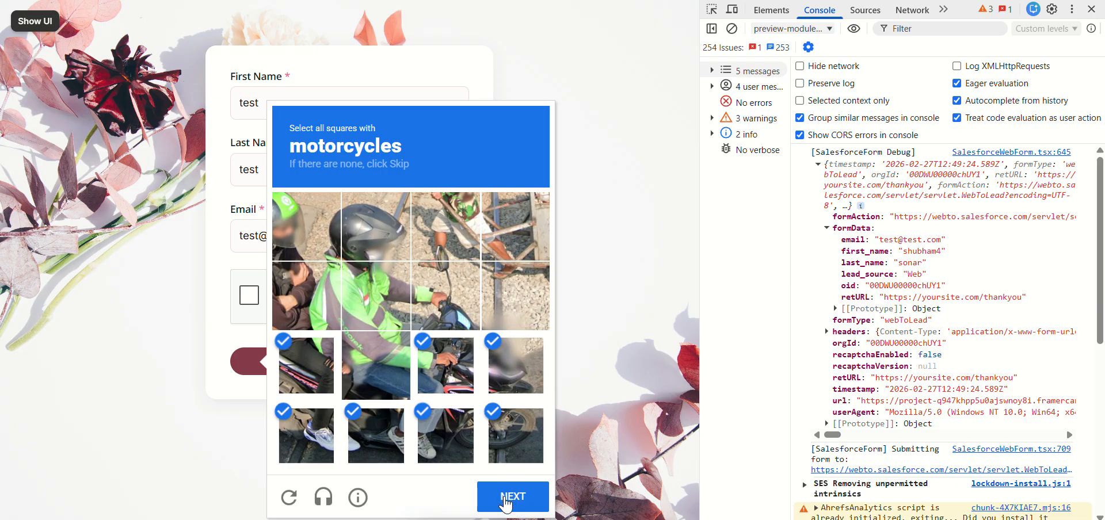
pyautogui.click(506, 505)
# Step: Select the squares with the children's bicycles in the garage image and continue the reCAPTCHA challenge
pyautogui.click(414, 370)
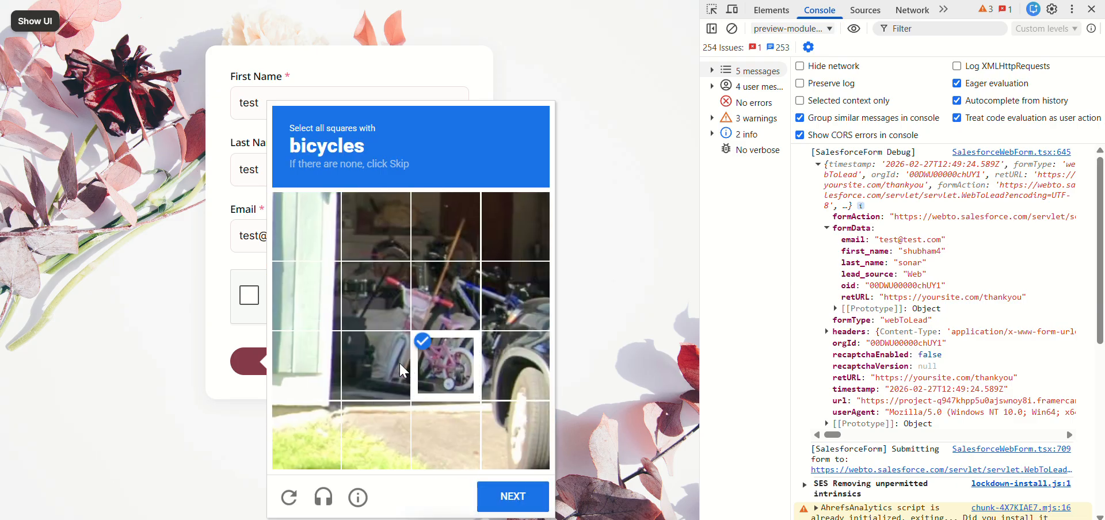
pyautogui.click(401, 371)
pyautogui.click(448, 316)
pyautogui.click(493, 306)
pyautogui.click(512, 372)
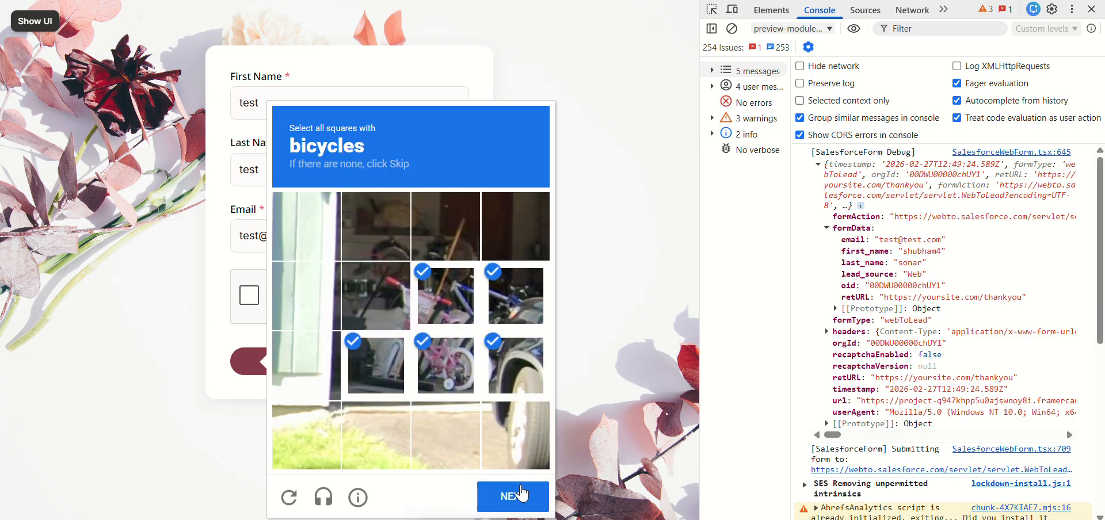
pyautogui.click(522, 493)
# Step: Mark the squares with the oncoming motorcycle in the street traffic image and verify the selection
pyautogui.click(452, 305)
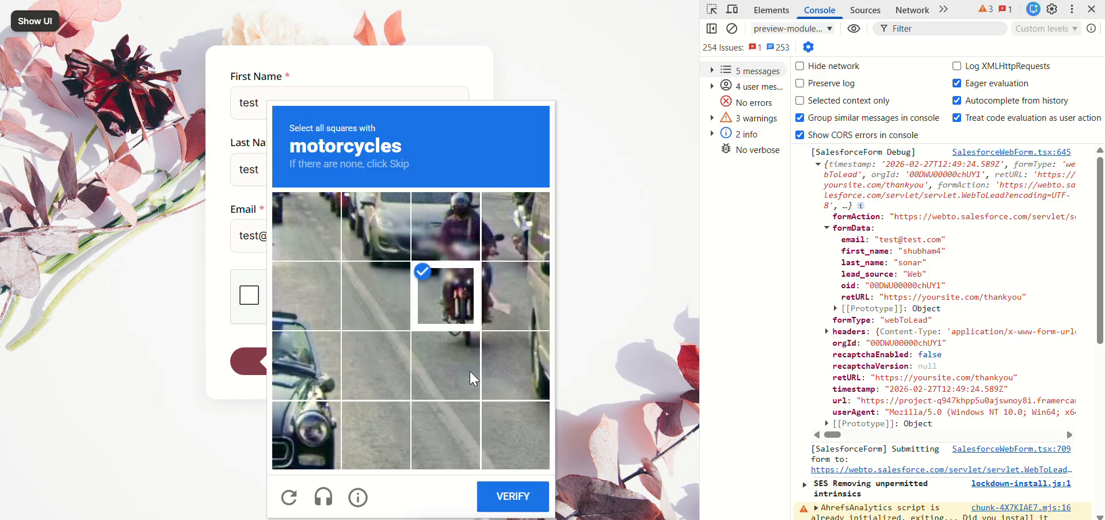
pyautogui.click(472, 380)
pyautogui.click(499, 313)
pyautogui.click(511, 495)
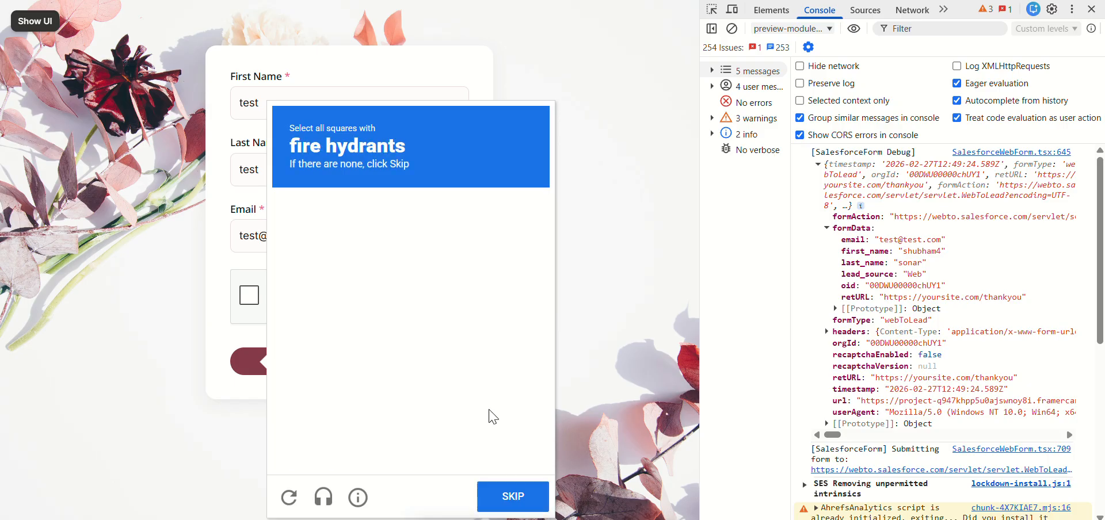
# Step: Select all six squares covering the fire hydrant in the reCAPTCHA image and continue
pyautogui.click(319, 286)
pyautogui.click(373, 282)
pyautogui.click(321, 343)
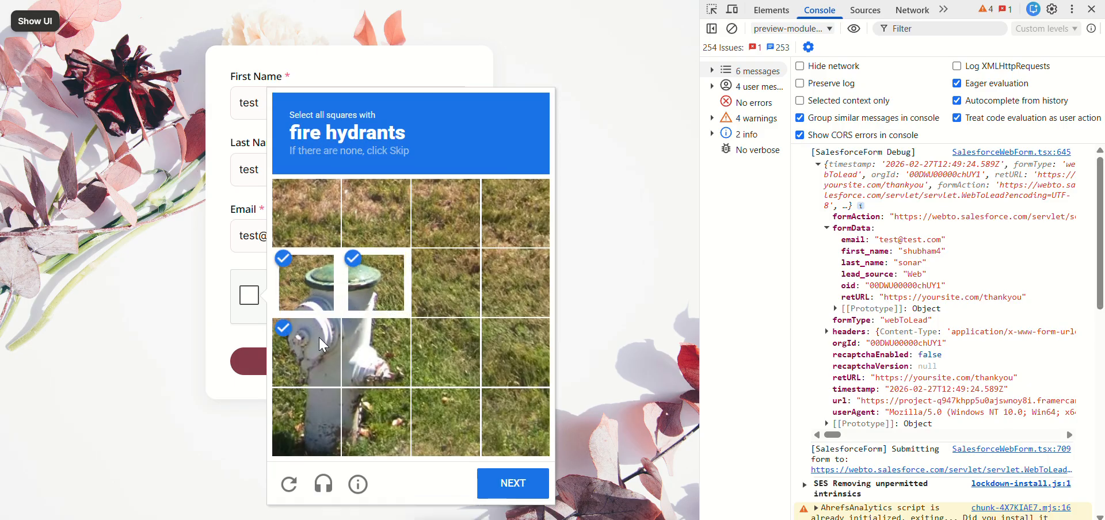
pyautogui.click(375, 352)
pyautogui.click(308, 421)
pyautogui.click(375, 421)
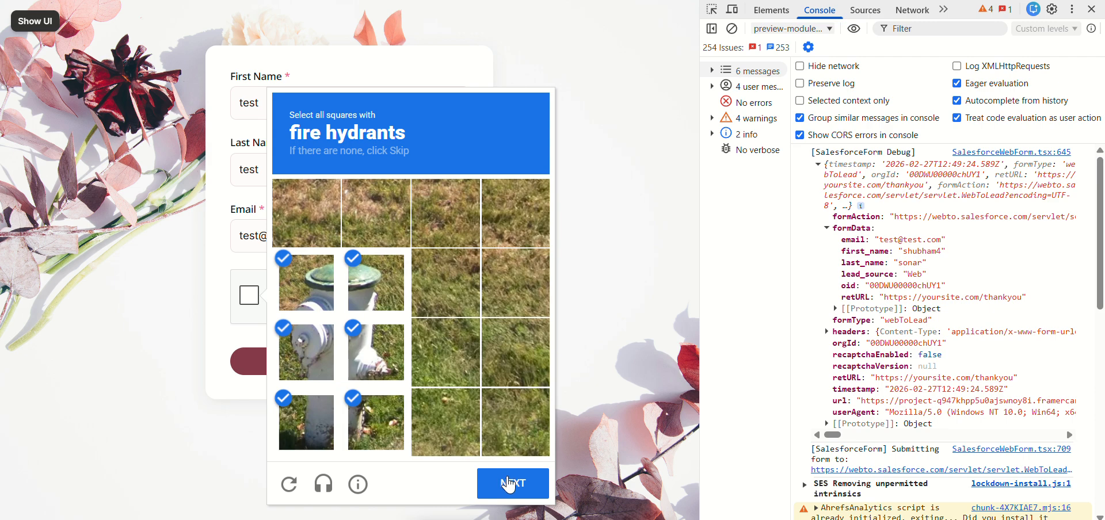
pyautogui.click(508, 485)
# Step: Select the four squares with the motorcycle behind the dark car, leaving the cyclist's square unselected, and continue
pyautogui.click(389, 268)
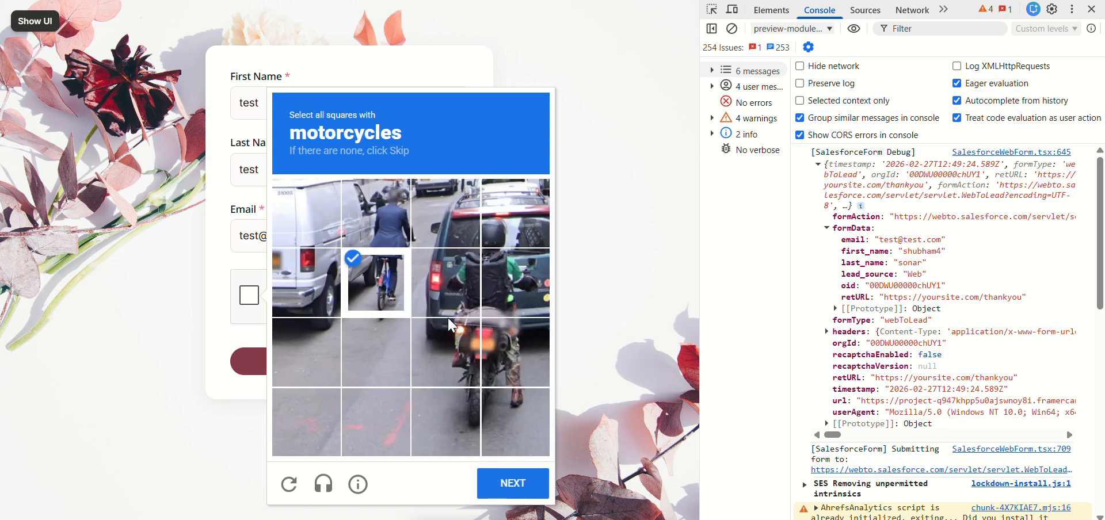
pyautogui.click(377, 279)
pyautogui.click(449, 352)
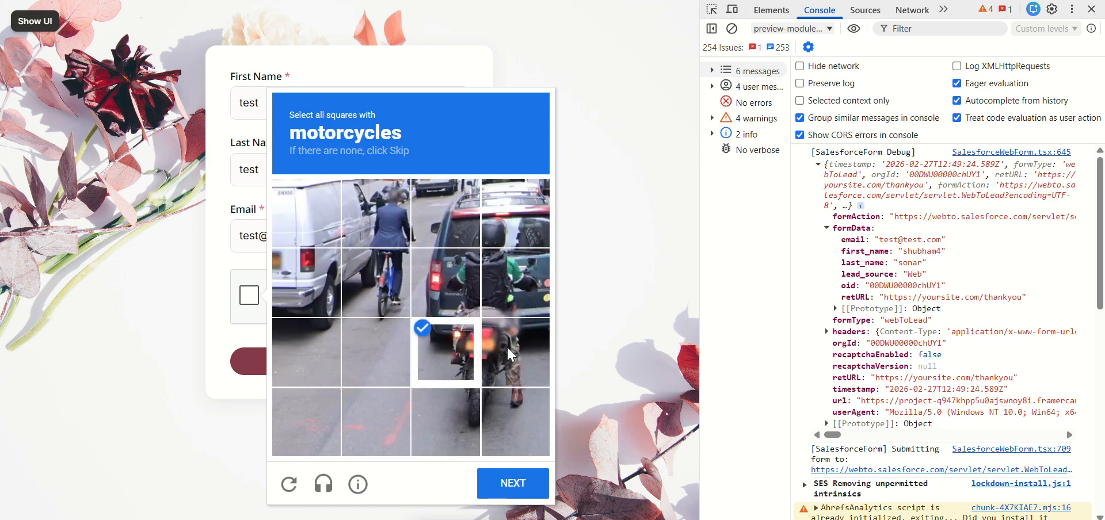
pyautogui.click(506, 345)
pyautogui.click(510, 420)
pyautogui.click(464, 401)
pyautogui.click(507, 484)
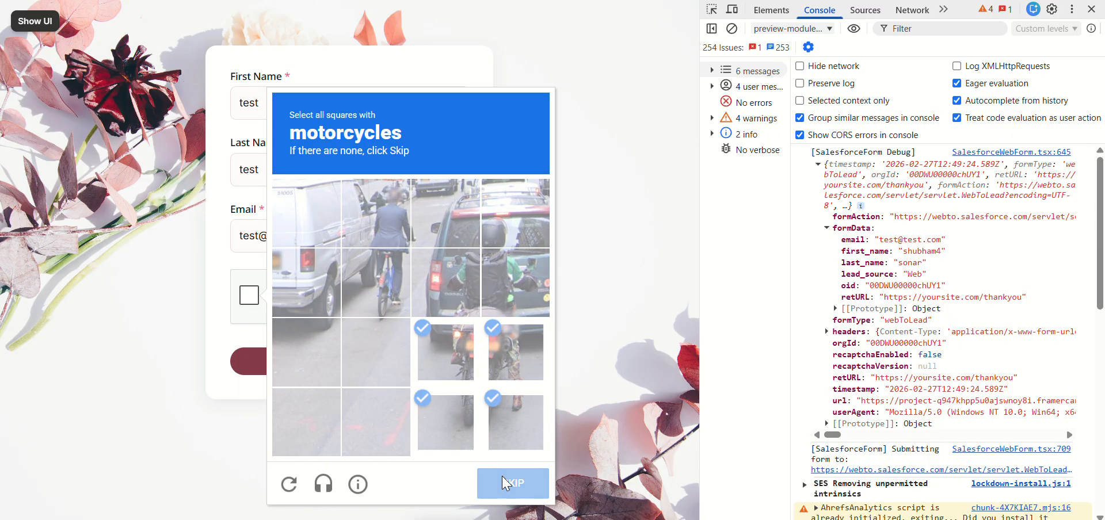
# Step: Select the squares showing the body and front wheel of the red scooter and continue
pyautogui.click(377, 285)
pyautogui.click(440, 284)
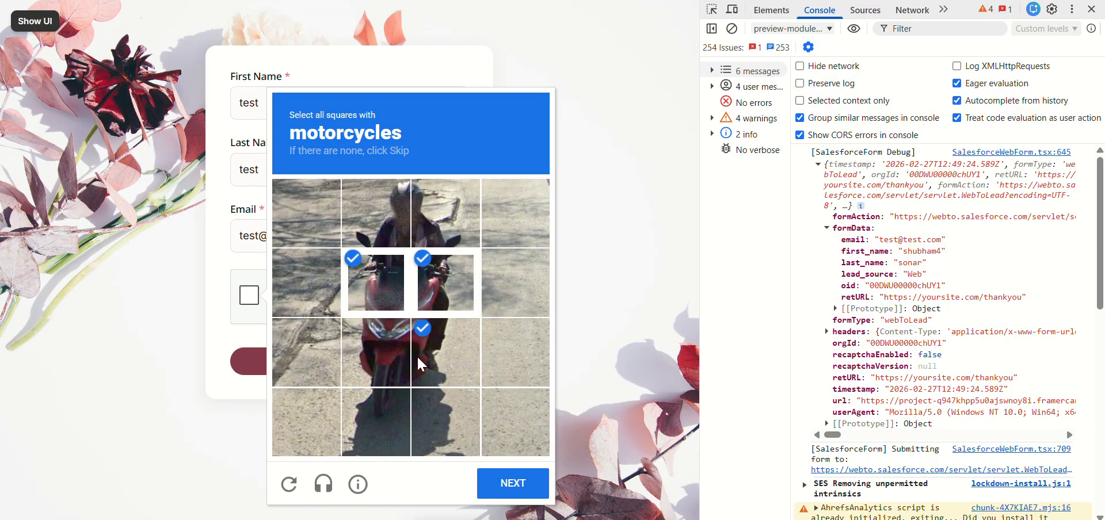
pyautogui.click(417, 355)
pyautogui.click(369, 347)
pyautogui.click(377, 410)
pyautogui.click(492, 495)
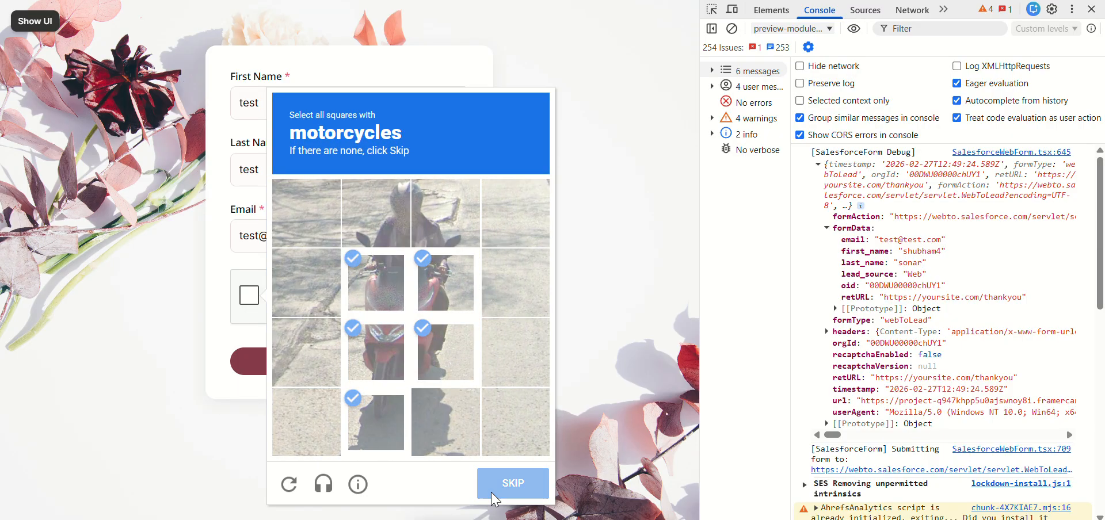
# Step: Select the squares covering the motorcycle parked by the painted wall and continue
pyautogui.click(395, 372)
pyautogui.click(374, 282)
pyautogui.click(452, 282)
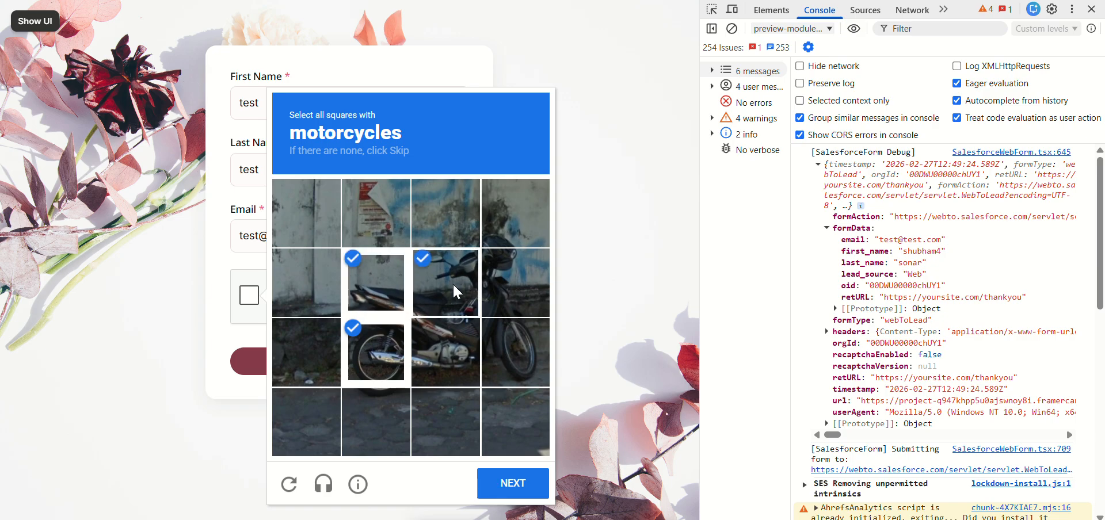
pyautogui.click(444, 351)
pyautogui.click(510, 291)
pyautogui.click(512, 354)
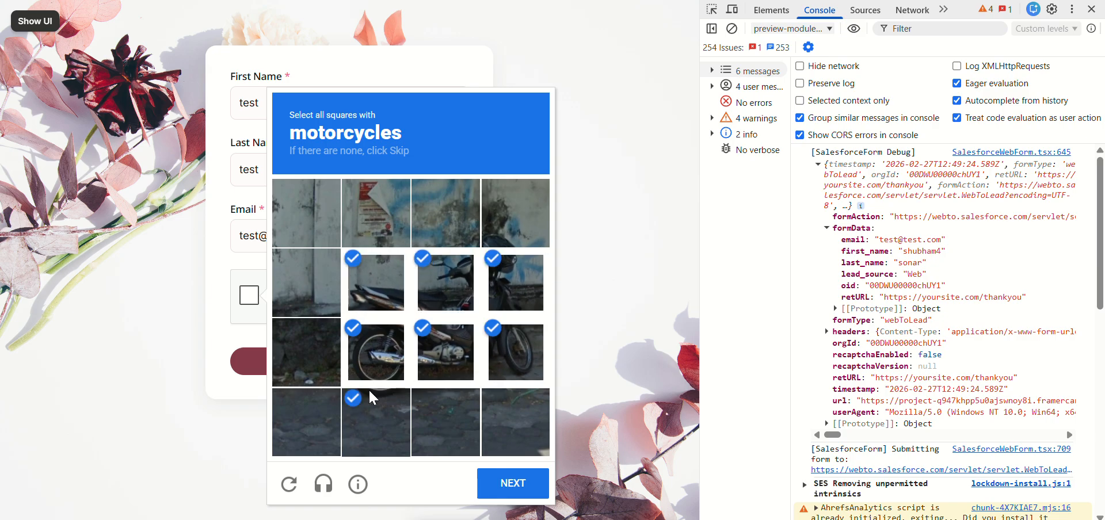
pyautogui.click(507, 486)
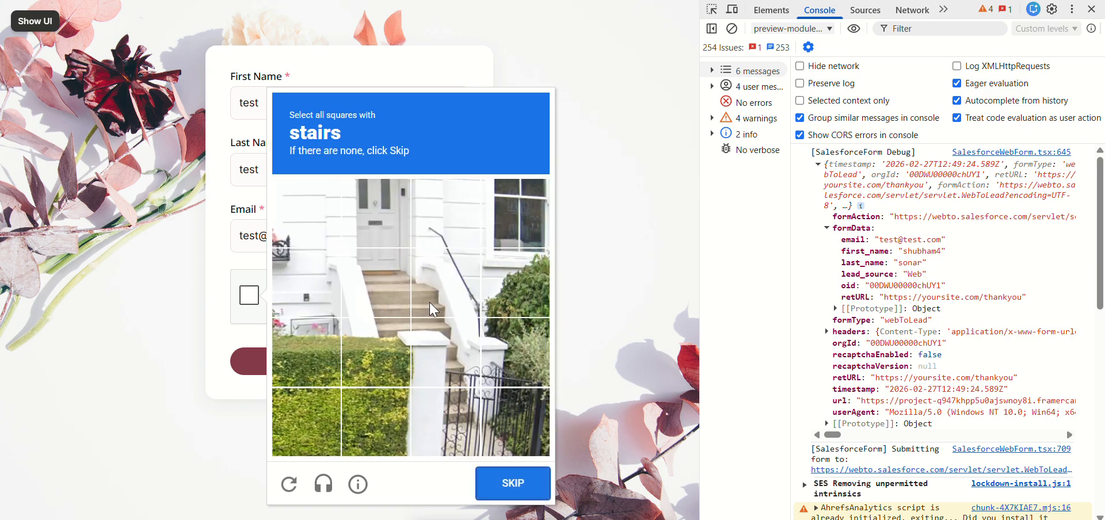
# Step: Select the squares containing stairs, verify the reCAPTCHA, and submit the test form
pyautogui.click(377, 282)
pyautogui.click(436, 279)
pyautogui.click(376, 351)
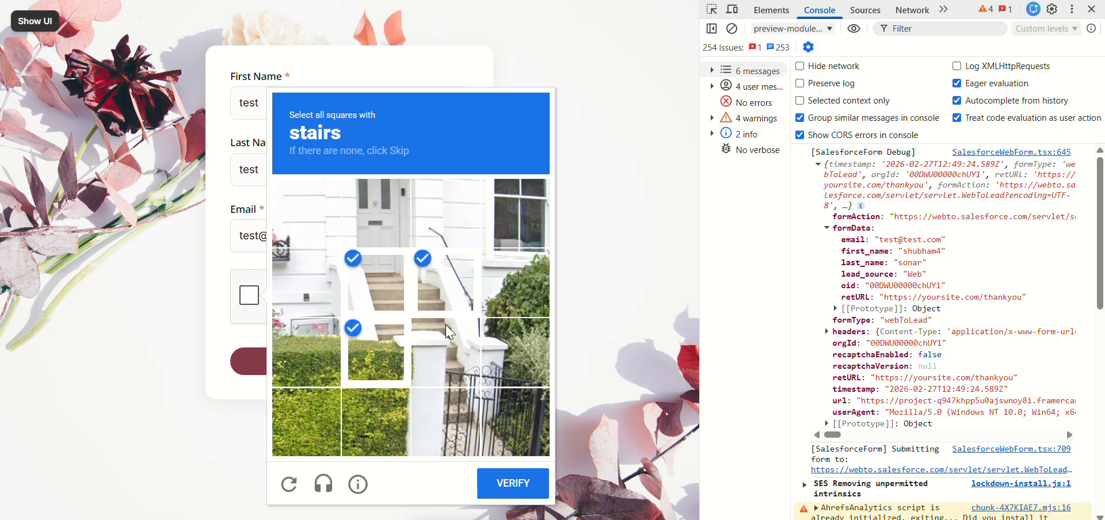
pyautogui.click(447, 332)
pyautogui.click(446, 423)
pyautogui.click(512, 483)
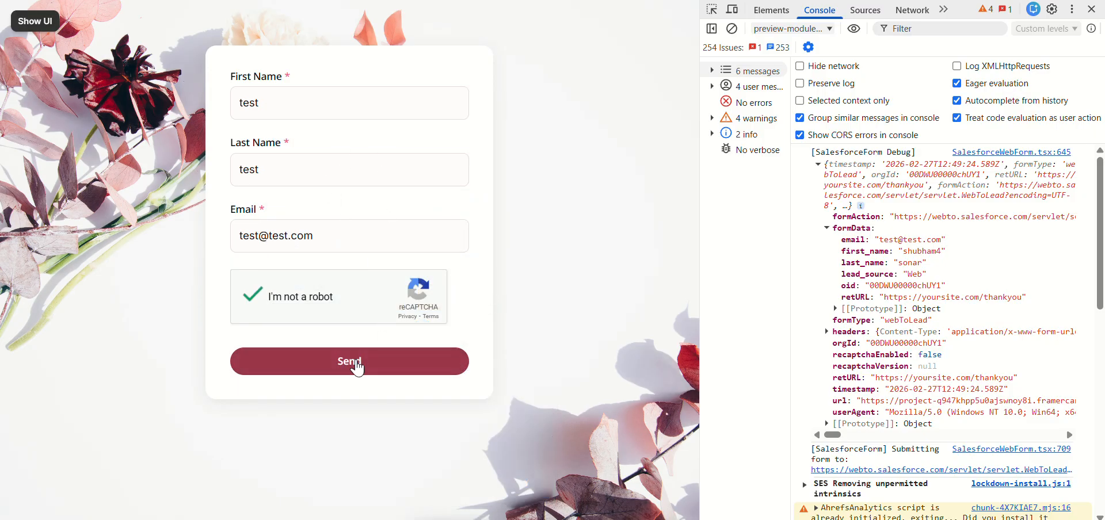
pyautogui.click(357, 366)
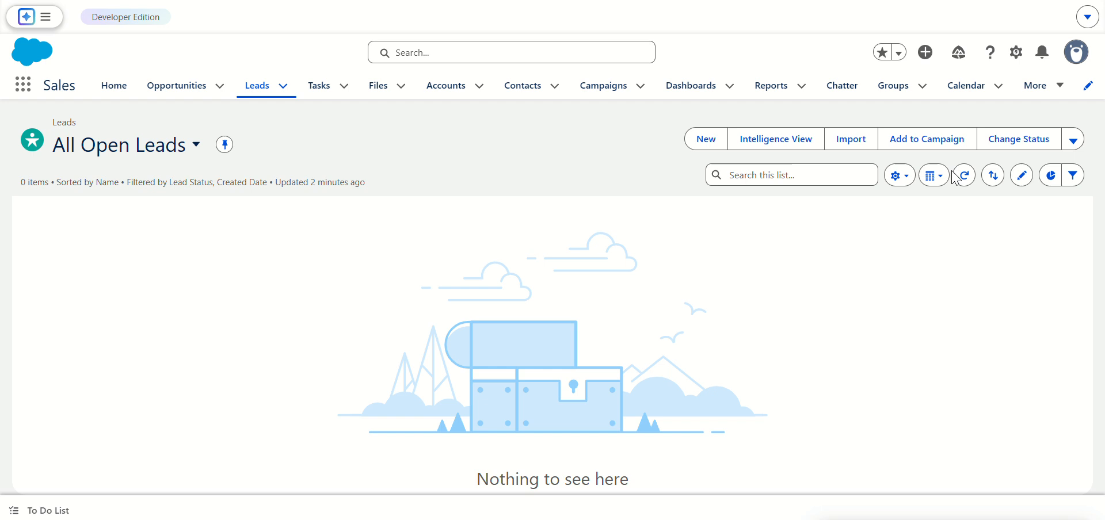
# Step: Switch to Salesforce and refresh the All Open Leads list repeatedly to check for the submitted lead
pyautogui.click(964, 175)
pyautogui.click(963, 179)
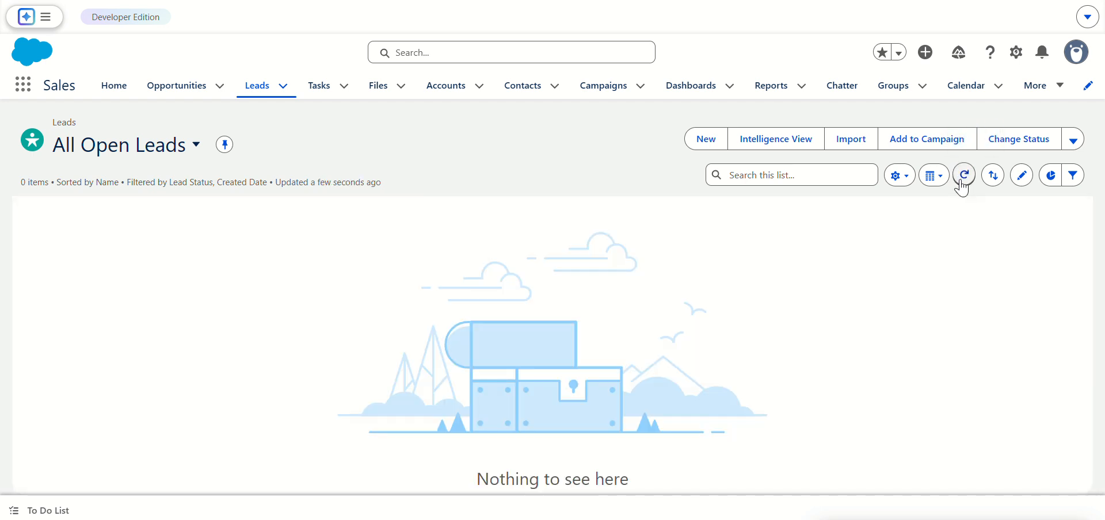
pyautogui.click(962, 183)
pyautogui.click(964, 176)
pyautogui.click(964, 176)
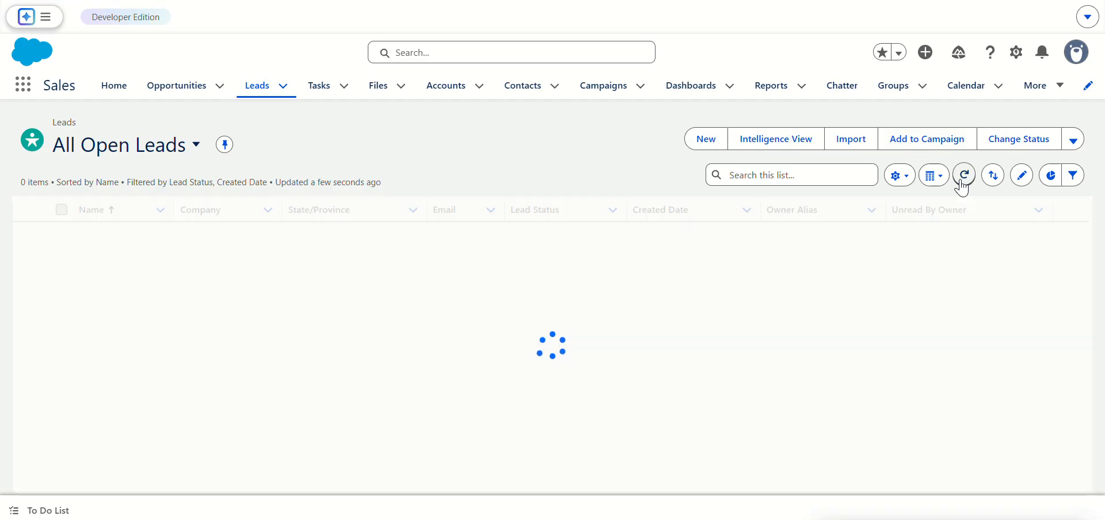
pyautogui.click(964, 176)
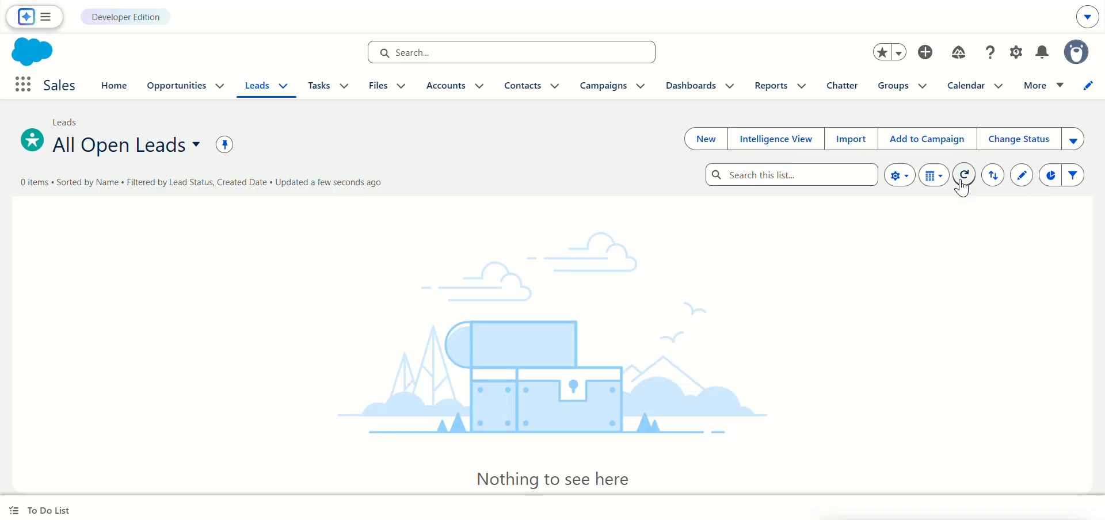
pyautogui.click(962, 183)
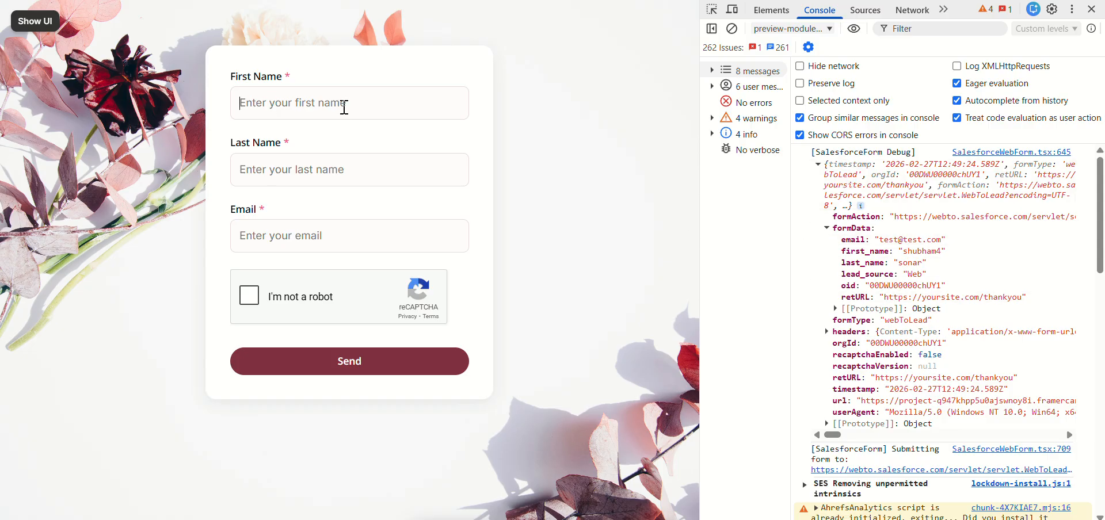
# Step: Fill in the preview form again with first name test, last name testLast and a test email, and start the reCAPTCHA check
pyautogui.write('t')
pyautogui.write('test')
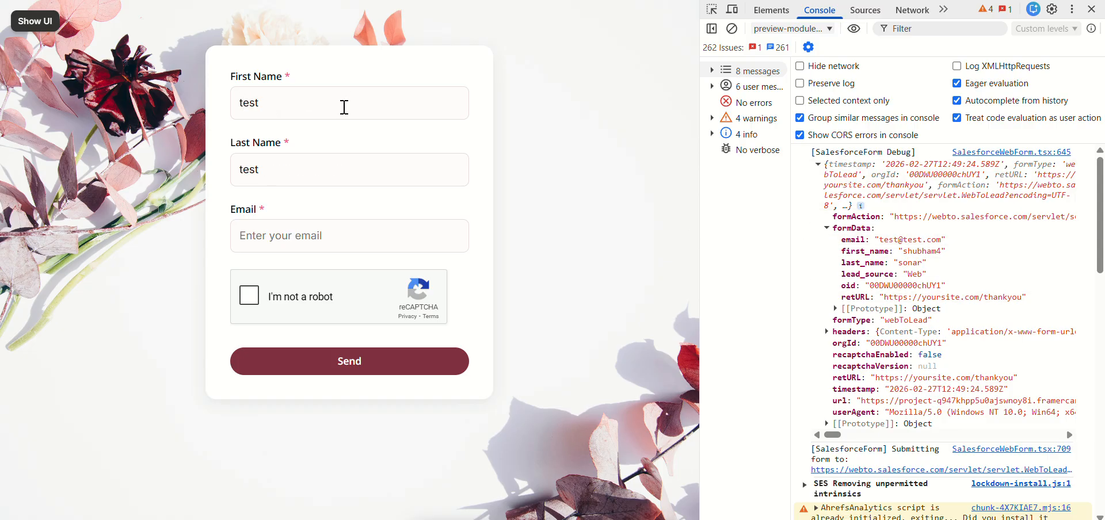
pyautogui.write('test@testc')
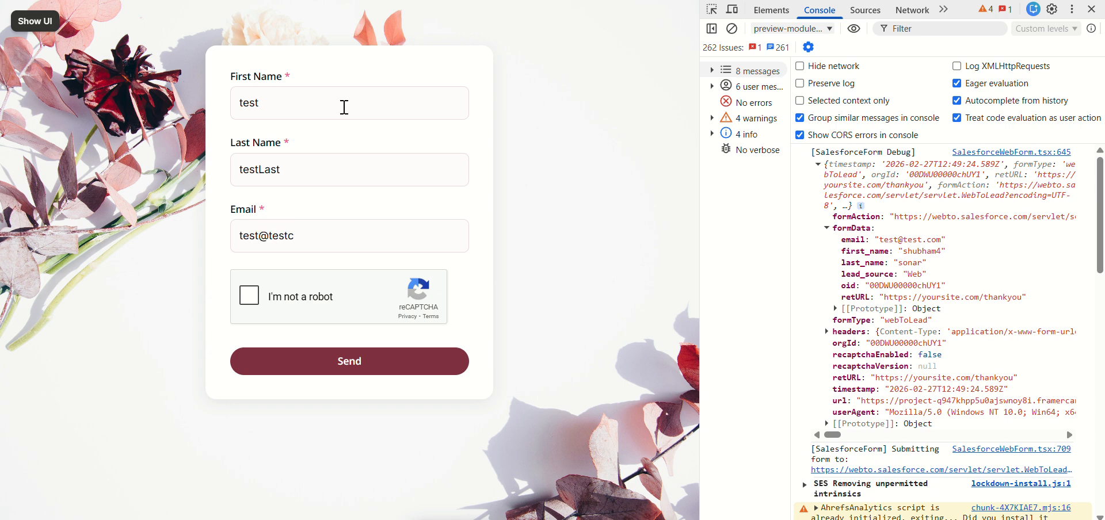
pyautogui.press('BackSpace')
pyautogui.press('Num_Lock')
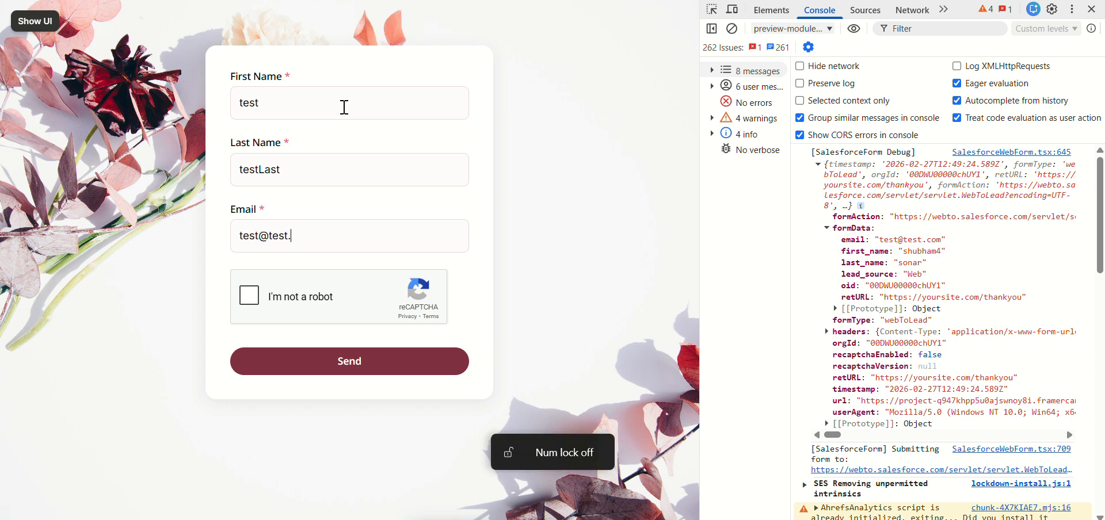
pyautogui.click(249, 296)
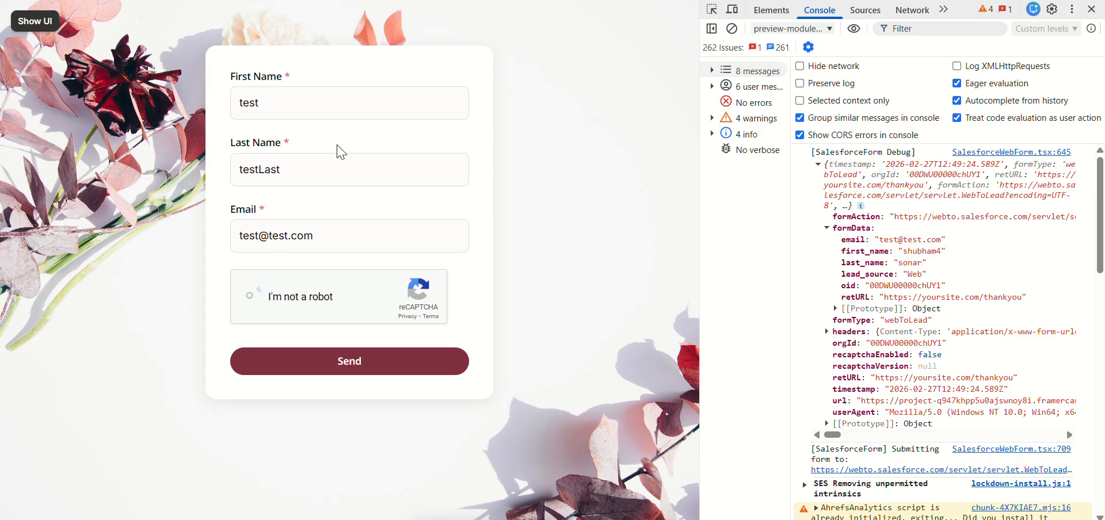
# Step: Select the squares covering the motorcycle rider beside the traffic in the reCAPTCHA challenge and continue
pyautogui.click(328, 369)
pyautogui.click(334, 395)
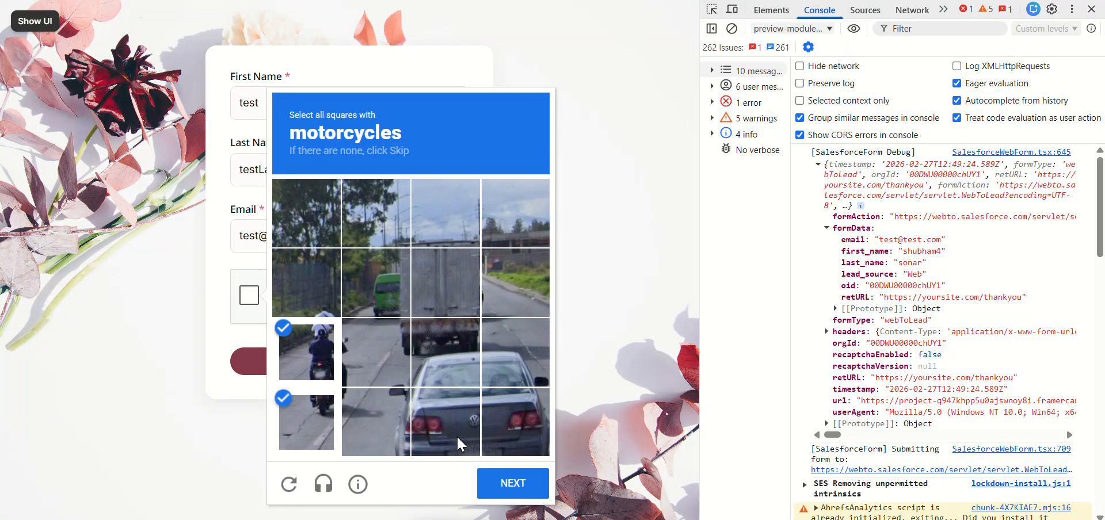
pyautogui.click(505, 483)
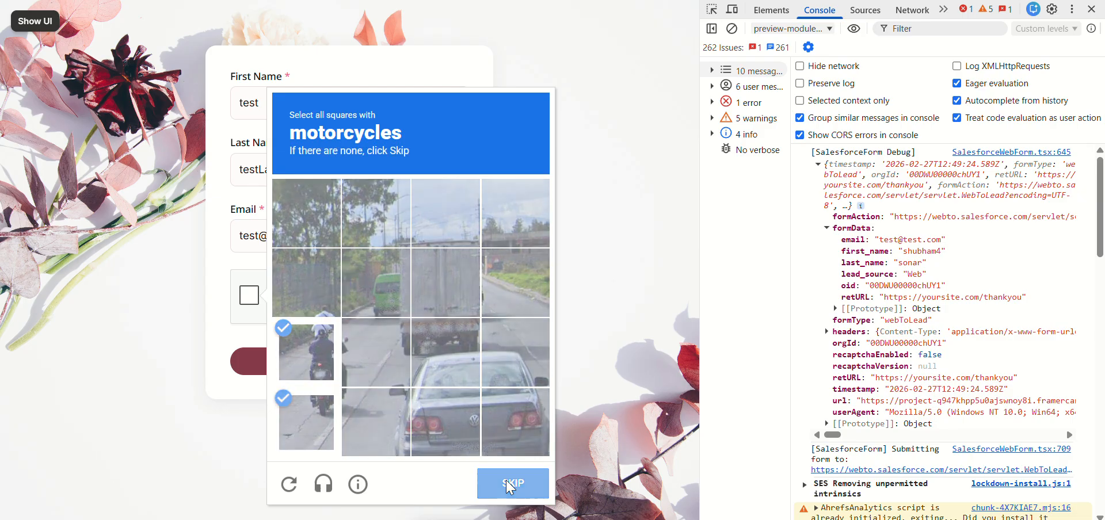
# Step: Select the squares covering the red motorcycle next to the standing person and continue
pyautogui.click(390, 311)
pyautogui.click(377, 352)
pyautogui.click(437, 357)
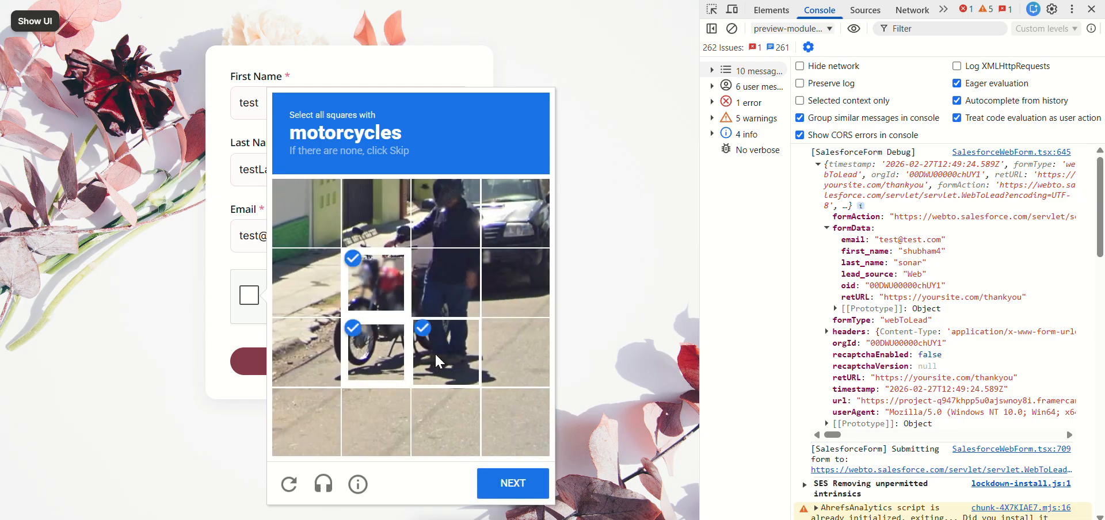
pyautogui.click(505, 483)
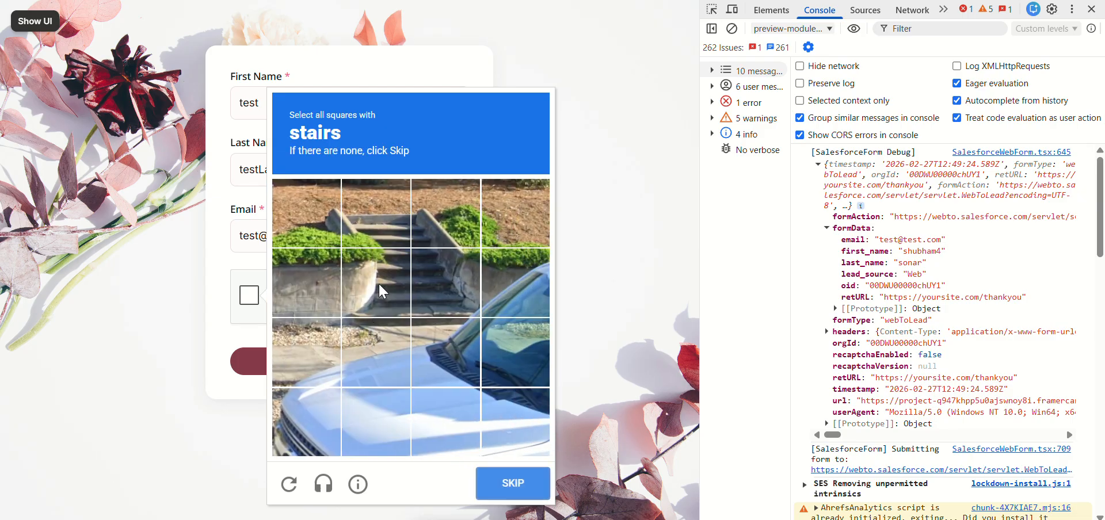
# Step: Select the four squares covering the stairs behind the parked car and continue
pyautogui.click(377, 282)
pyautogui.click(377, 213)
pyautogui.click(446, 213)
pyautogui.click(438, 305)
pyautogui.click(506, 483)
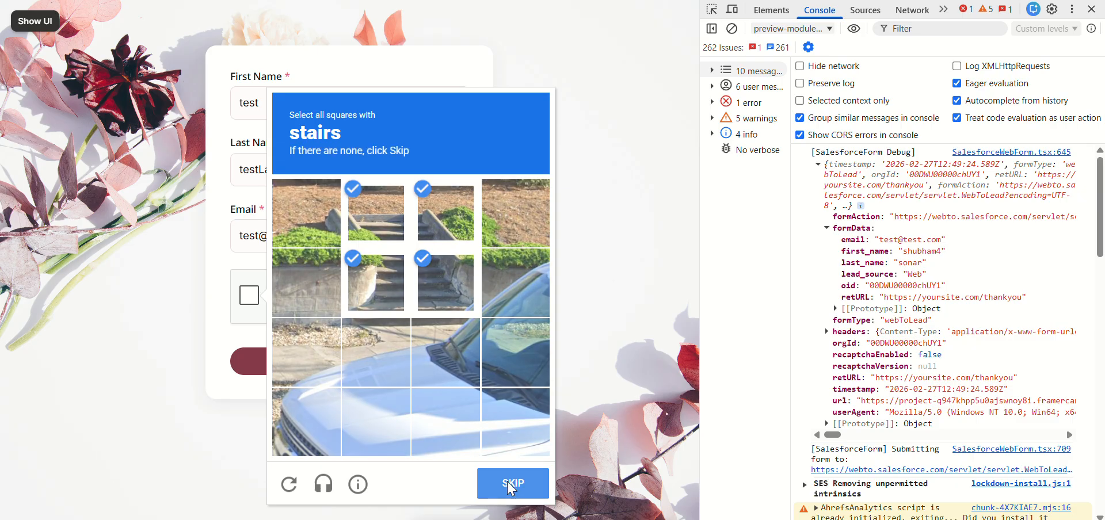
# Step: Select the squares covering the blue bus and the lower squares around it, and continue
pyautogui.click(378, 352)
pyautogui.click(377, 282)
pyautogui.click(446, 282)
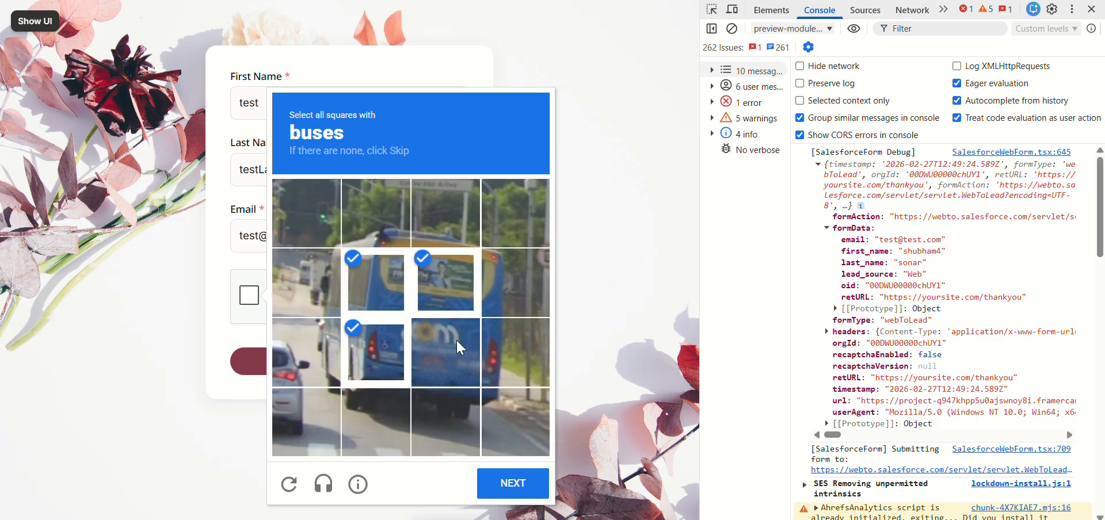
pyautogui.click(460, 345)
pyautogui.click(492, 297)
pyautogui.click(500, 380)
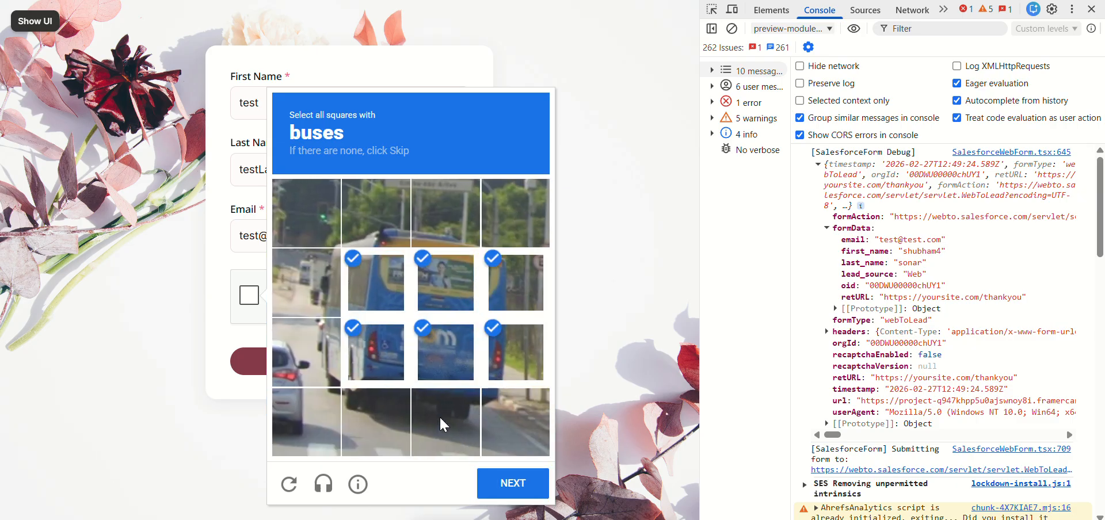
pyautogui.click(337, 354)
pyautogui.click(328, 296)
pyautogui.click(380, 417)
pyautogui.click(446, 415)
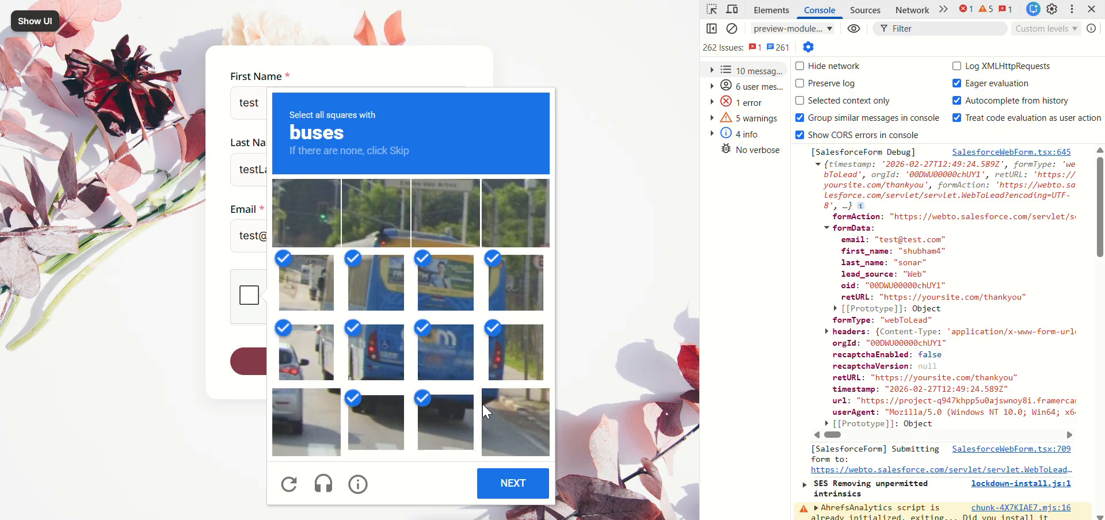
pyautogui.click(504, 412)
pyautogui.click(526, 485)
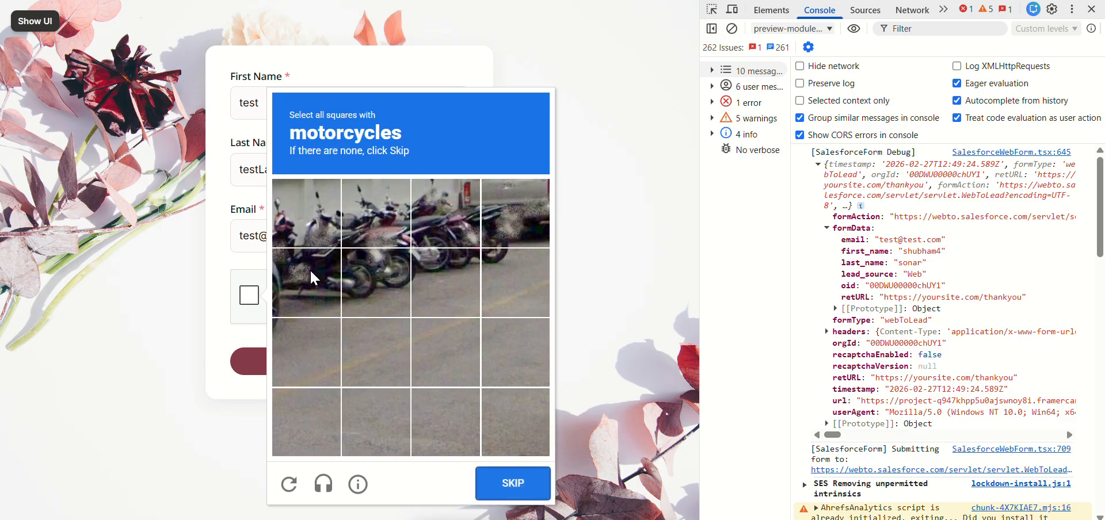
# Step: Select the squares covering the row of parked motorcycles and try to verify the reCAPTCHA
pyautogui.click(306, 282)
pyautogui.click(307, 213)
pyautogui.click(375, 213)
pyautogui.click(385, 287)
pyautogui.click(442, 281)
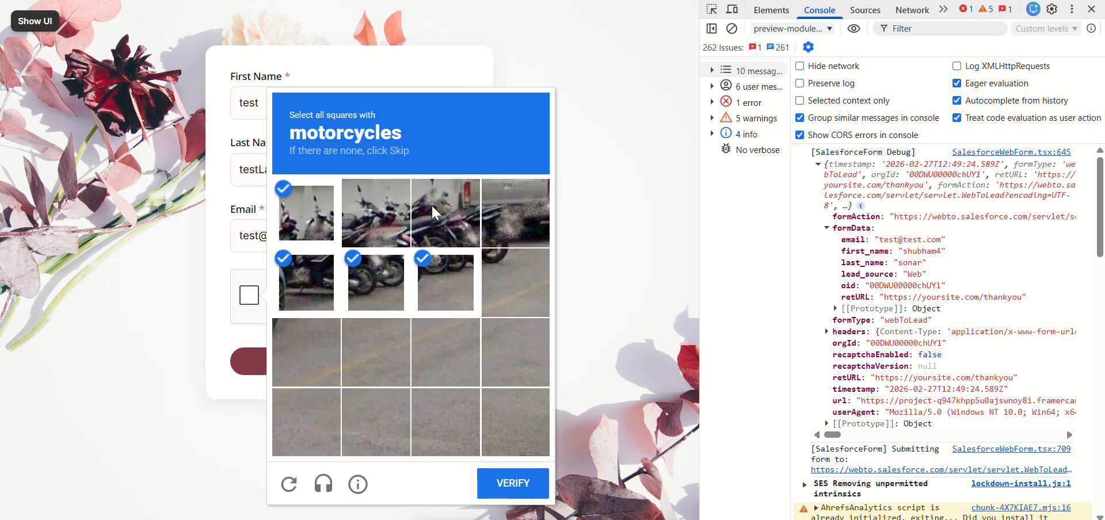
pyautogui.click(443, 195)
pyautogui.click(488, 217)
pyautogui.click(505, 269)
pyautogui.click(512, 485)
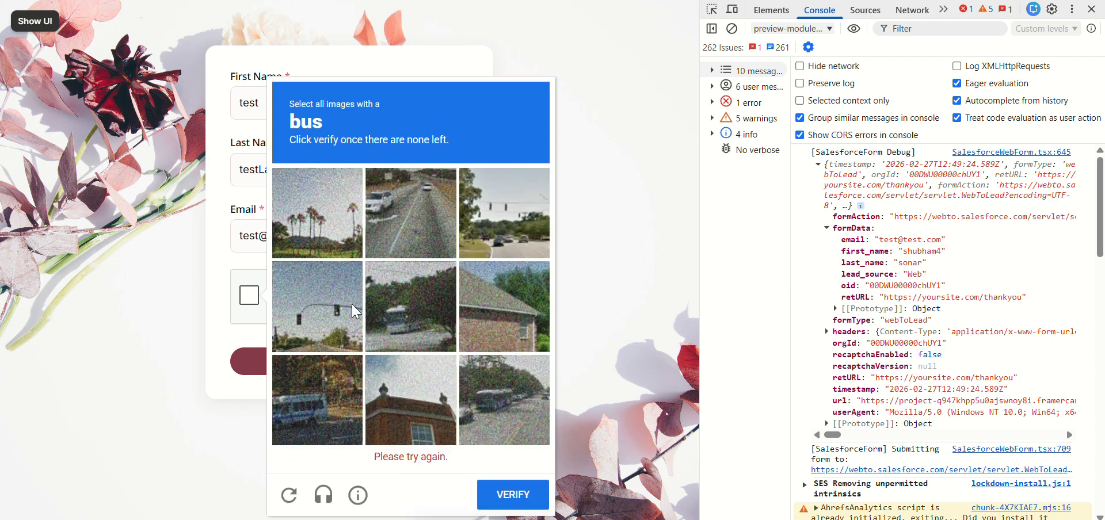
# Step: Select the images showing a bus, including the replacement images, and try to verify the reCAPTCHA again
pyautogui.click(411, 315)
pyautogui.click(317, 410)
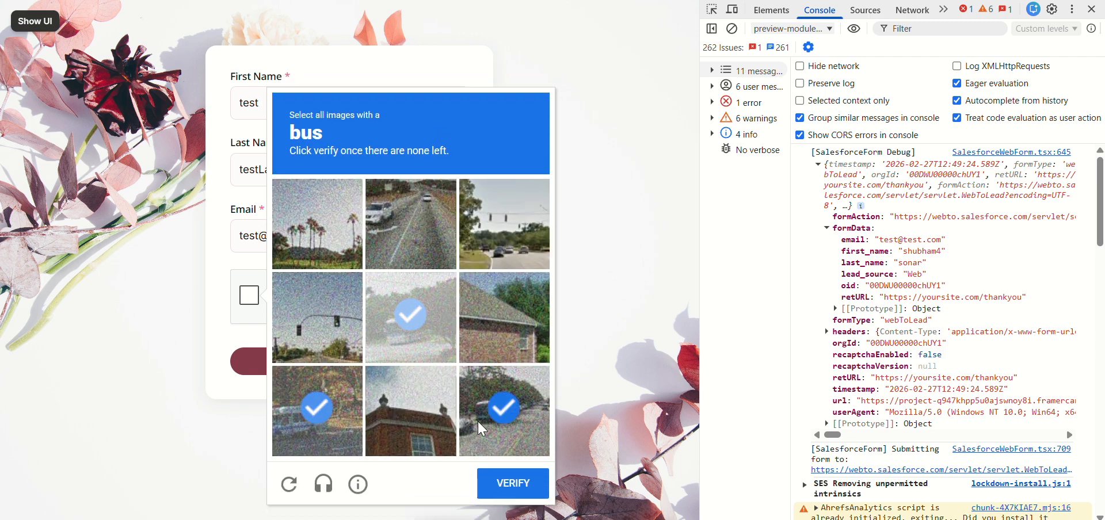
pyautogui.click(505, 409)
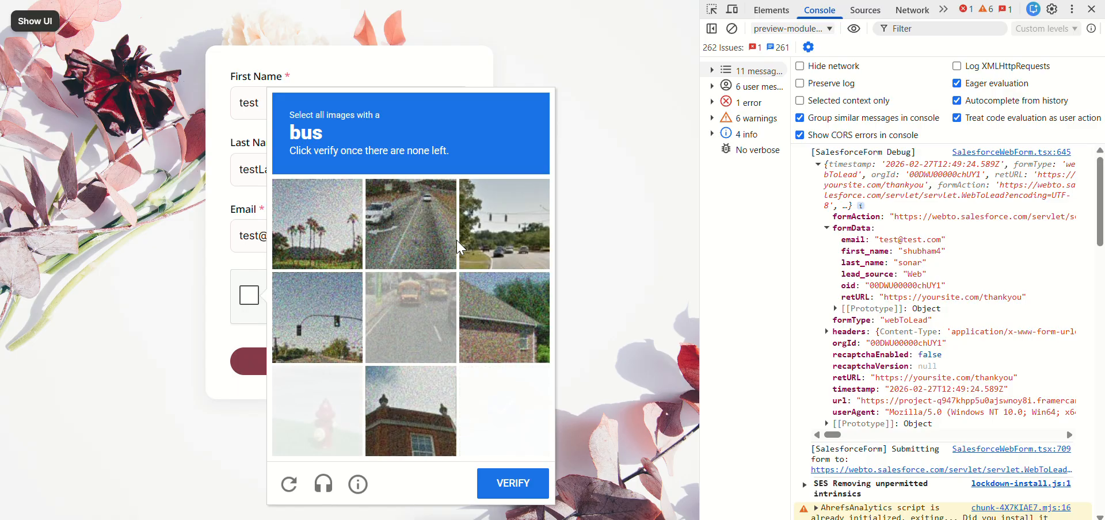
pyautogui.click(439, 310)
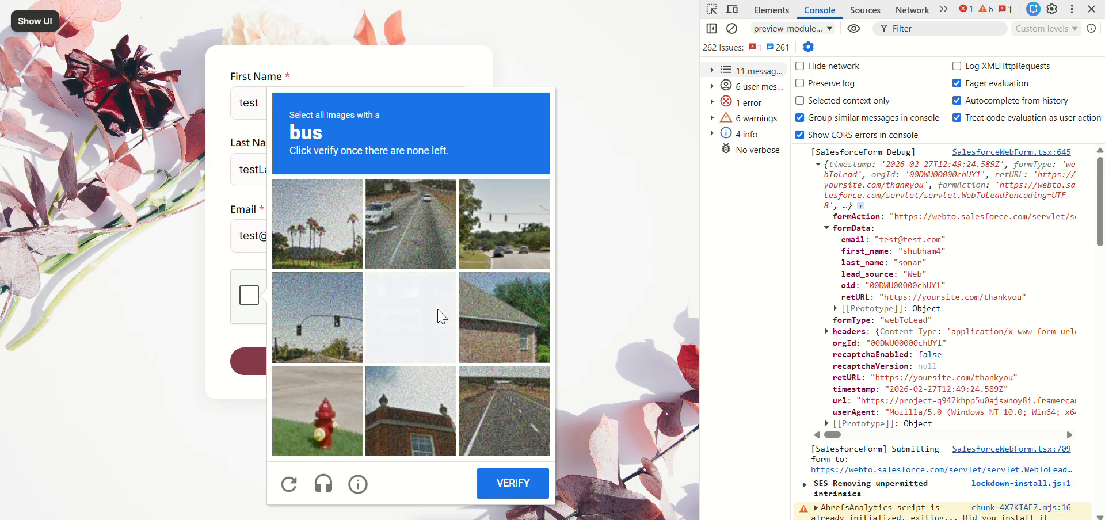
pyautogui.click(441, 316)
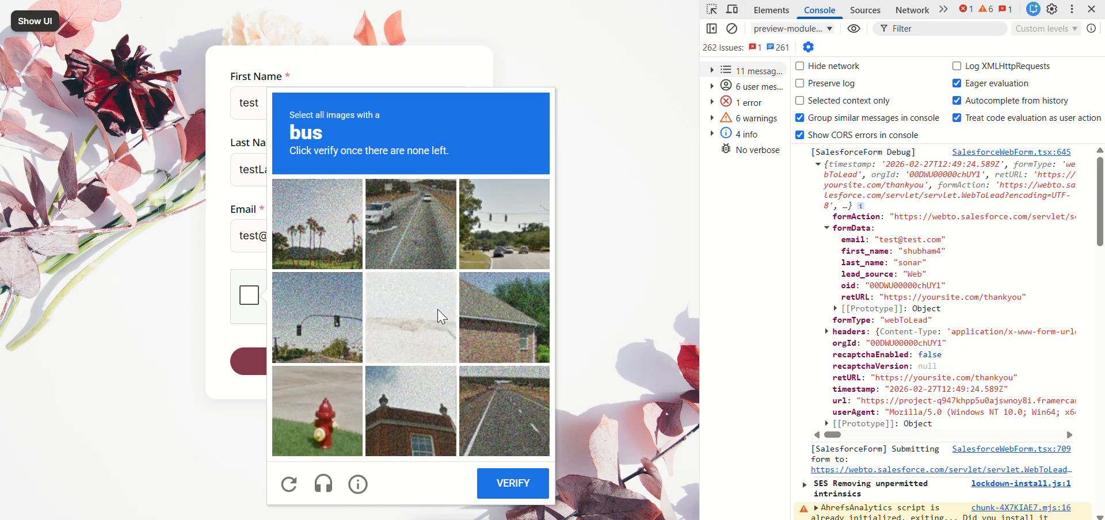
pyautogui.click(513, 489)
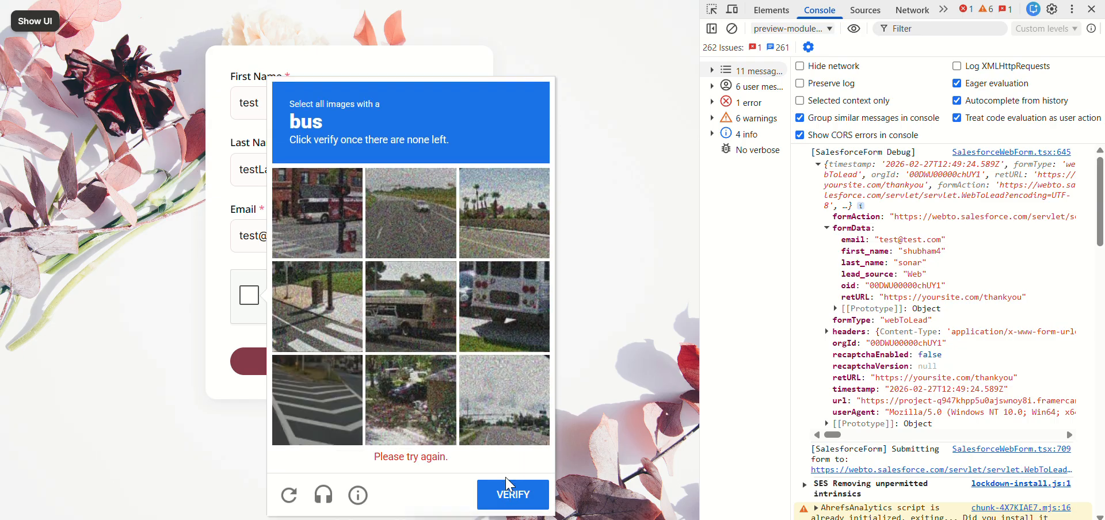
# Step: Select the bus images in the new set, including the yellow school bus and other replacements, and submit them for verification
pyautogui.click(317, 217)
pyautogui.click(410, 317)
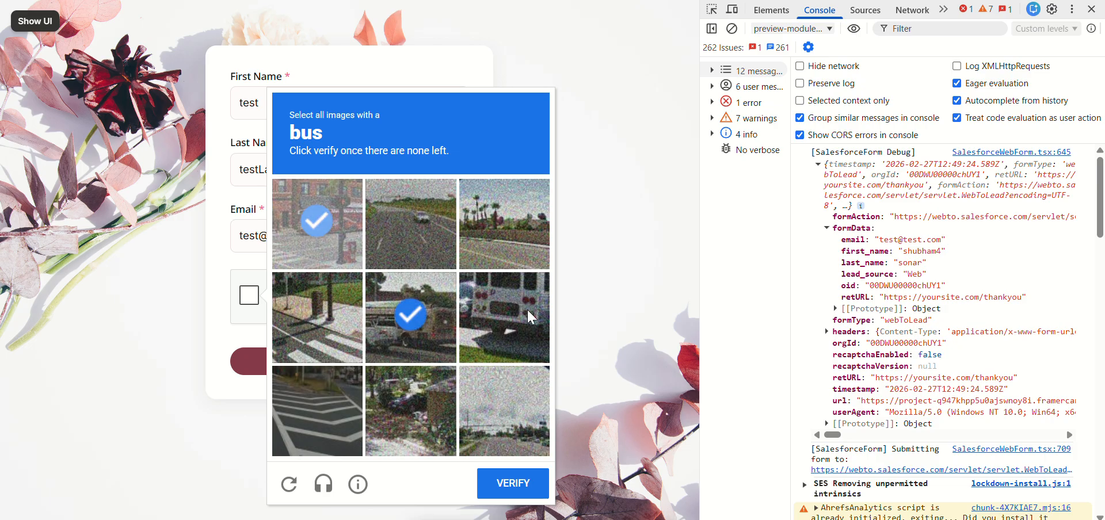
pyautogui.click(504, 340)
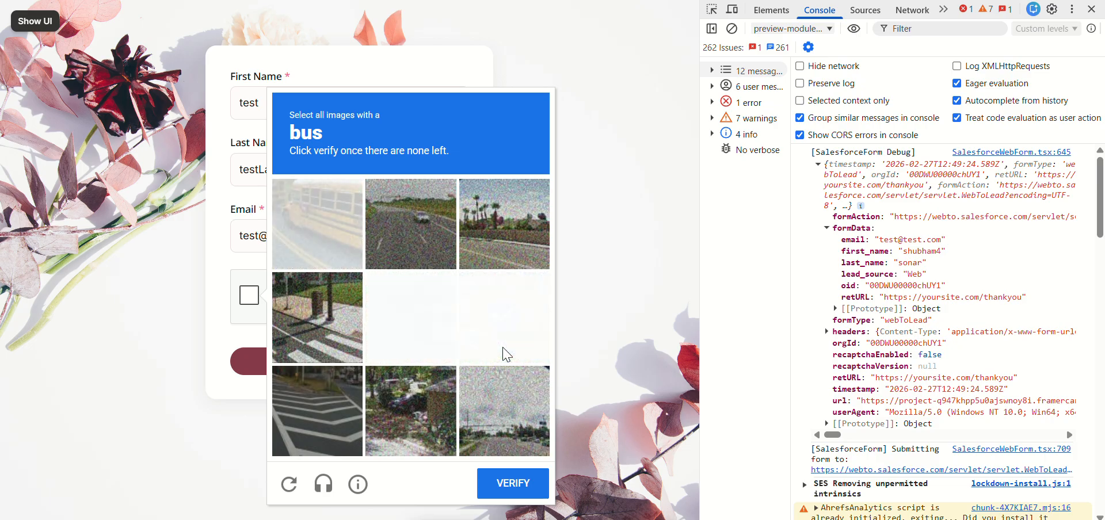
pyautogui.click(411, 316)
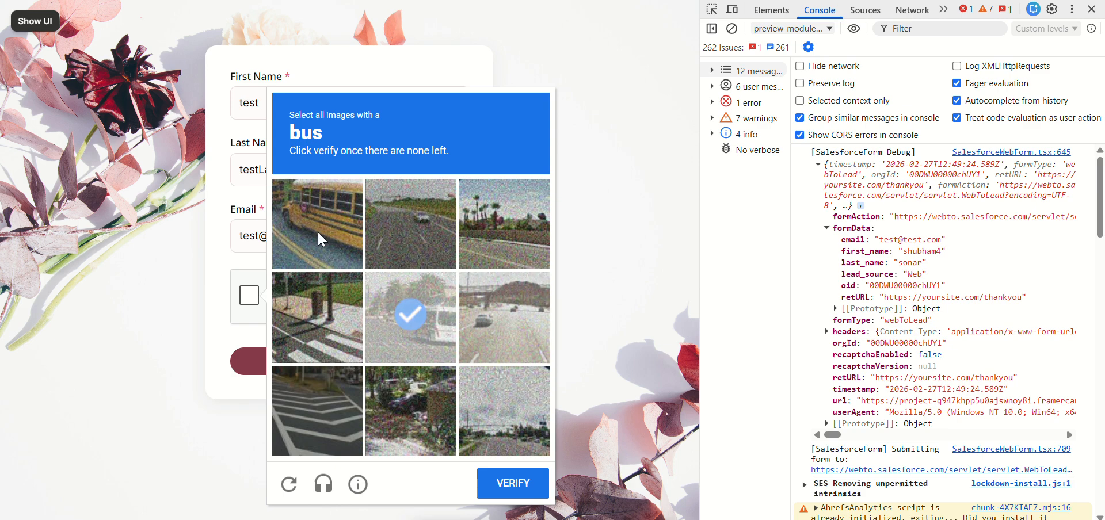
pyautogui.click(320, 236)
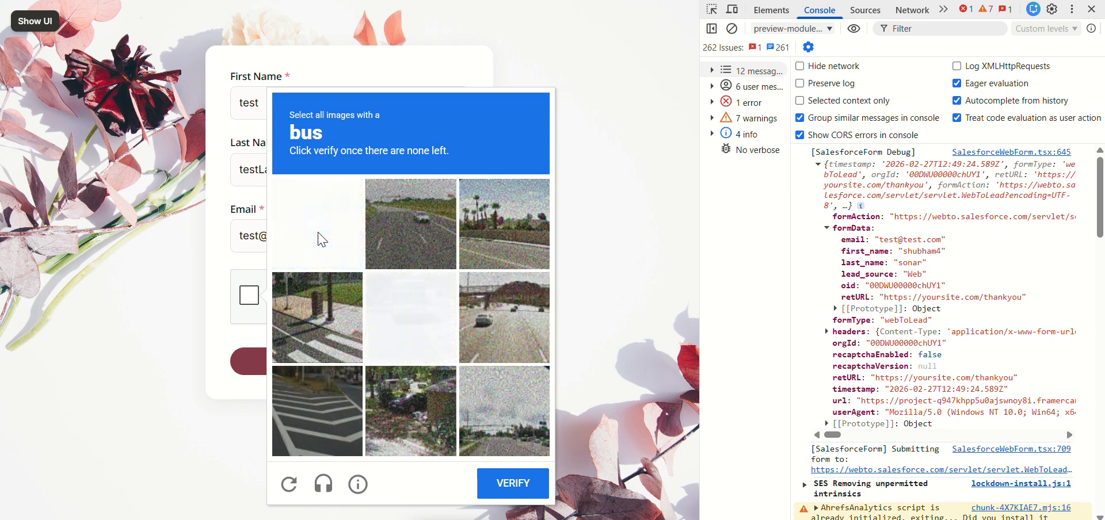
pyautogui.click(320, 239)
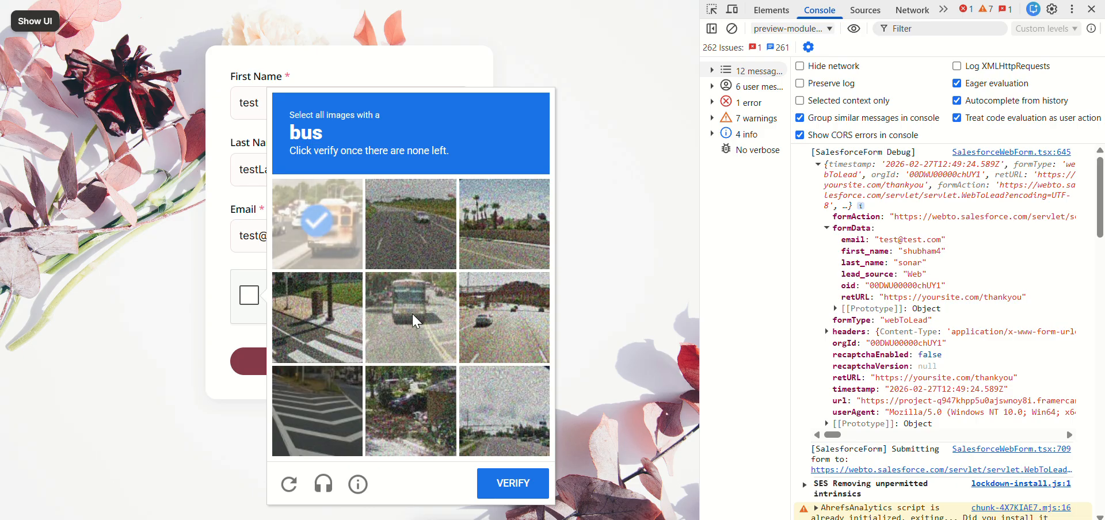
pyautogui.click(414, 322)
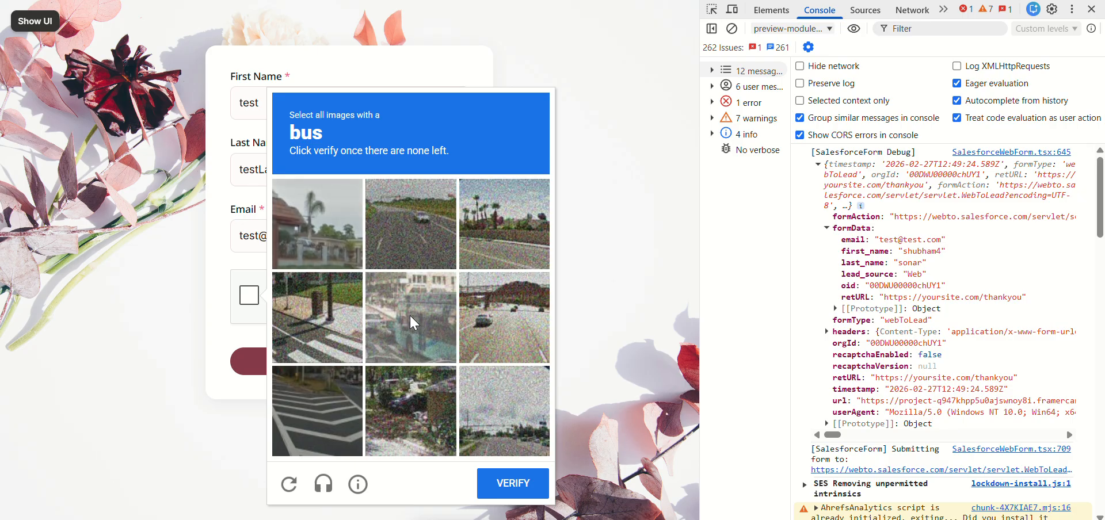
pyautogui.click(503, 487)
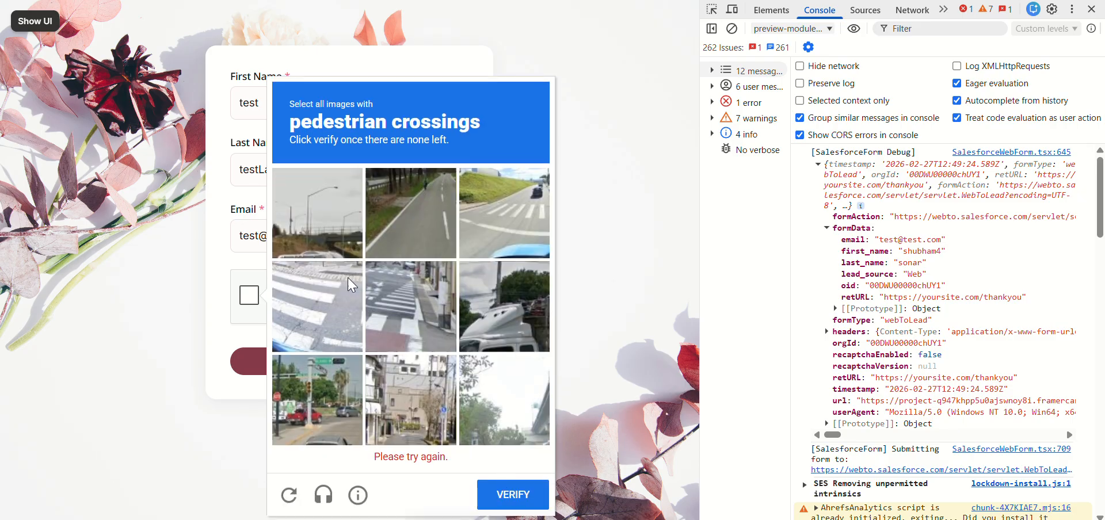
# Step: Select all images with pedestrian crossings, verify the reCAPTCHA, and send the test form
pyautogui.click(344, 284)
pyautogui.click(409, 314)
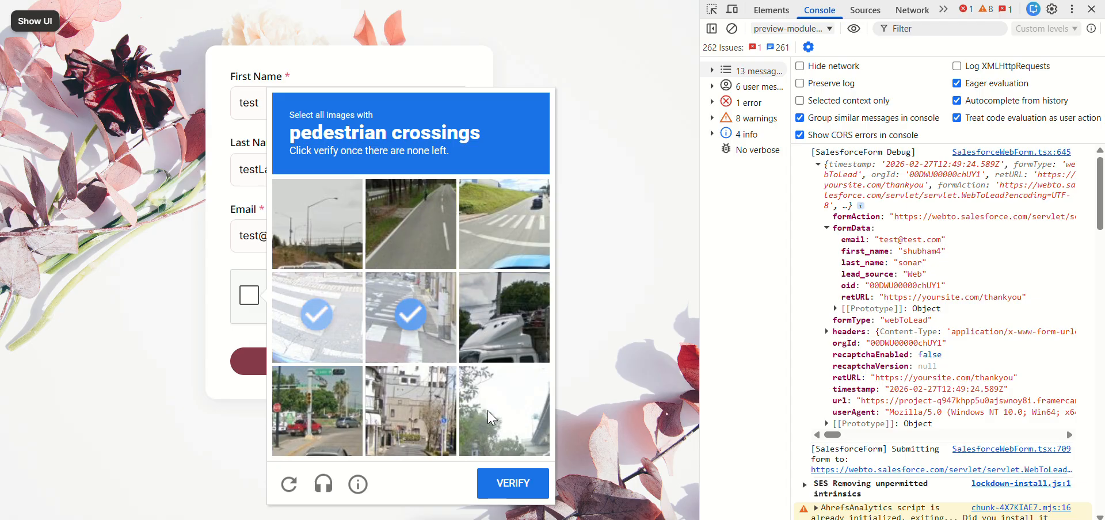
pyautogui.click(498, 226)
pyautogui.click(518, 485)
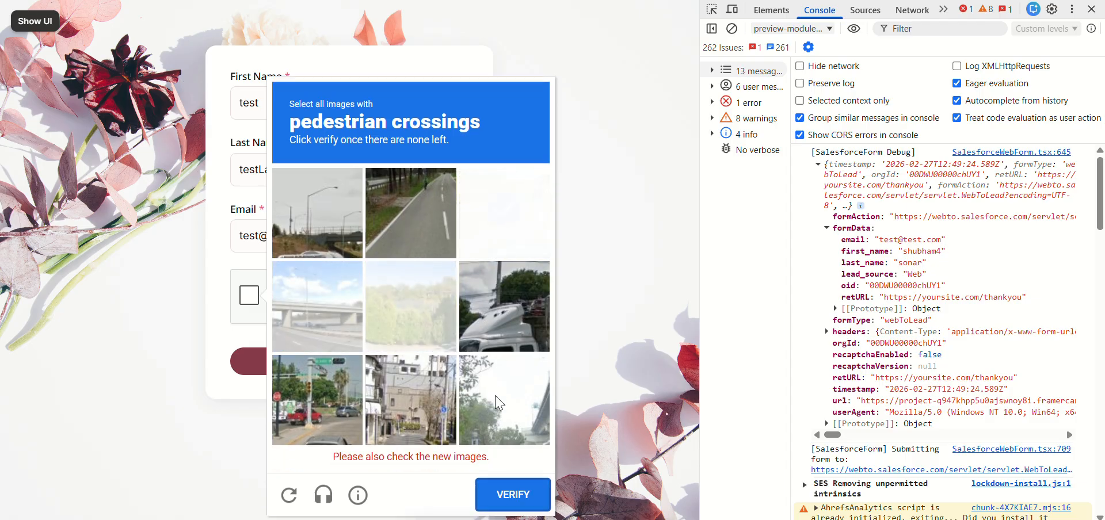
pyautogui.click(503, 227)
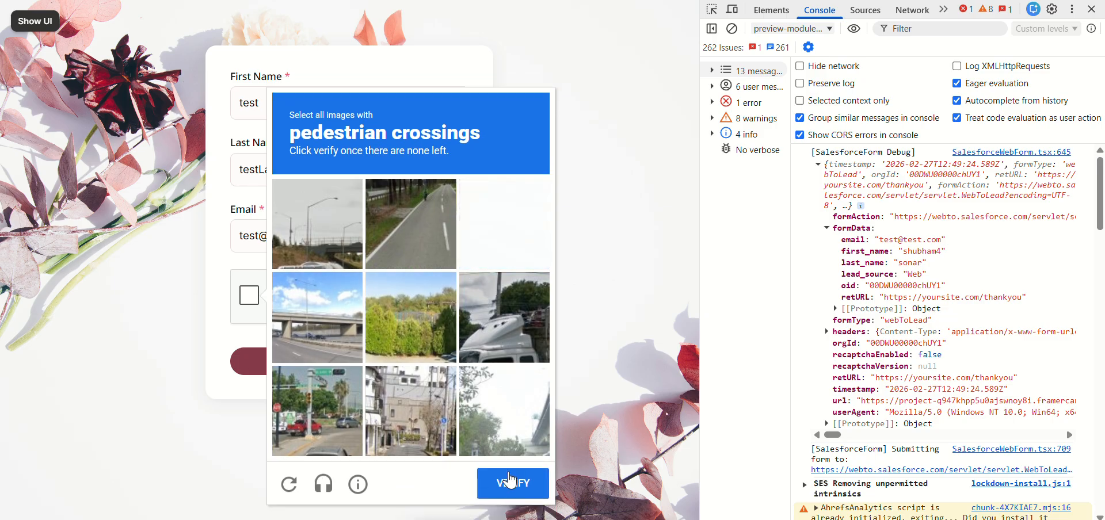
pyautogui.click(504, 248)
pyautogui.click(516, 483)
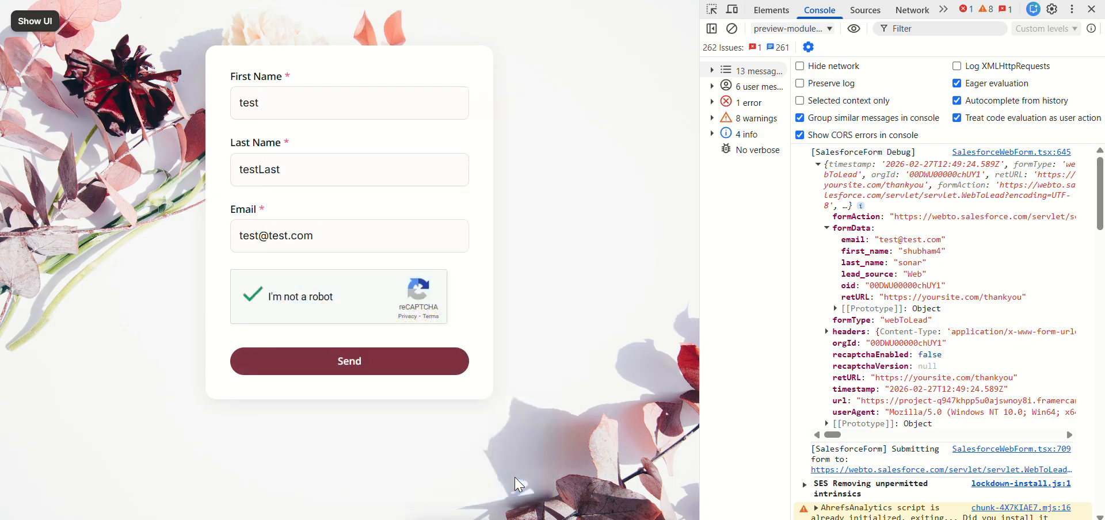
pyautogui.click(344, 372)
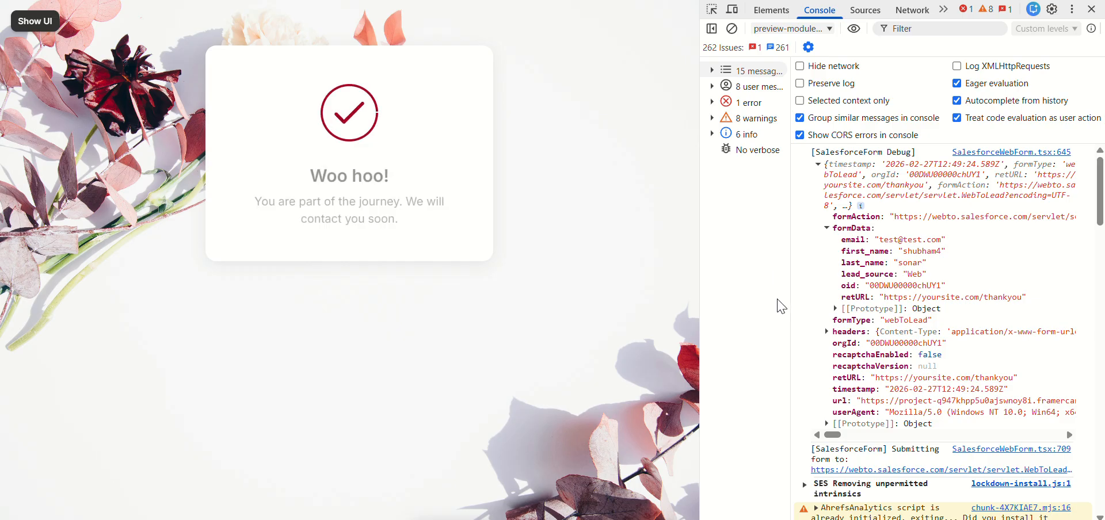
# Step: Expand the latest SalesforceForm Debug entry in the console and its formData to examine the submitted values
pyautogui.scroll(-8, 872, 301)
pyautogui.scroll(-3, 872, 301)
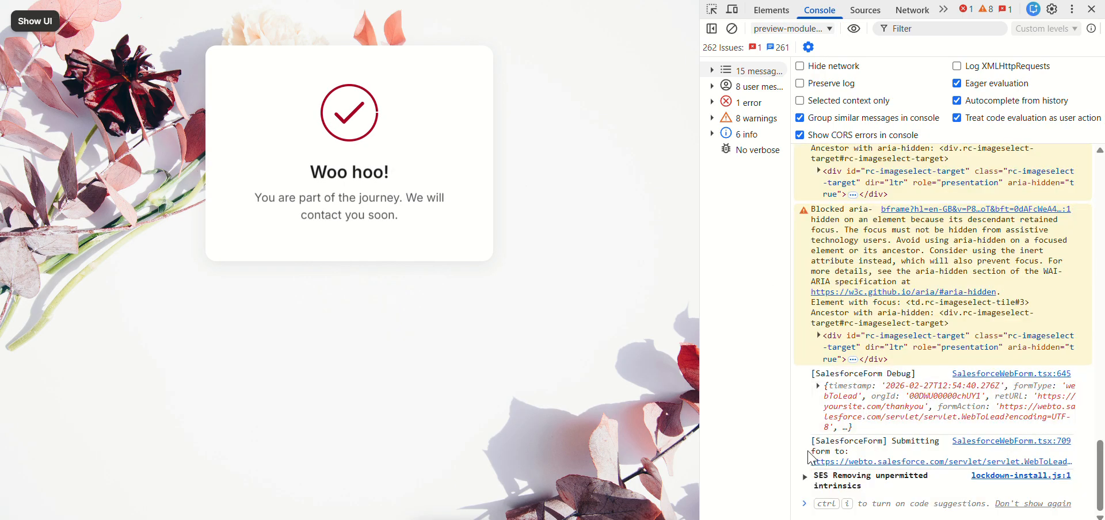
pyautogui.click(818, 401)
pyautogui.scroll(-1, 821, 406)
pyautogui.scroll(-2, 821, 406)
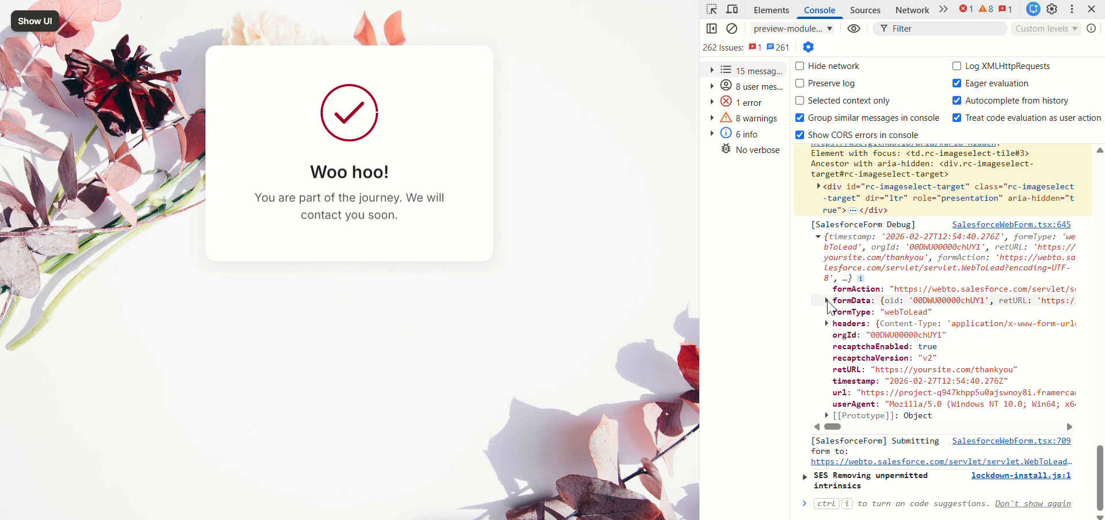
pyautogui.click(827, 301)
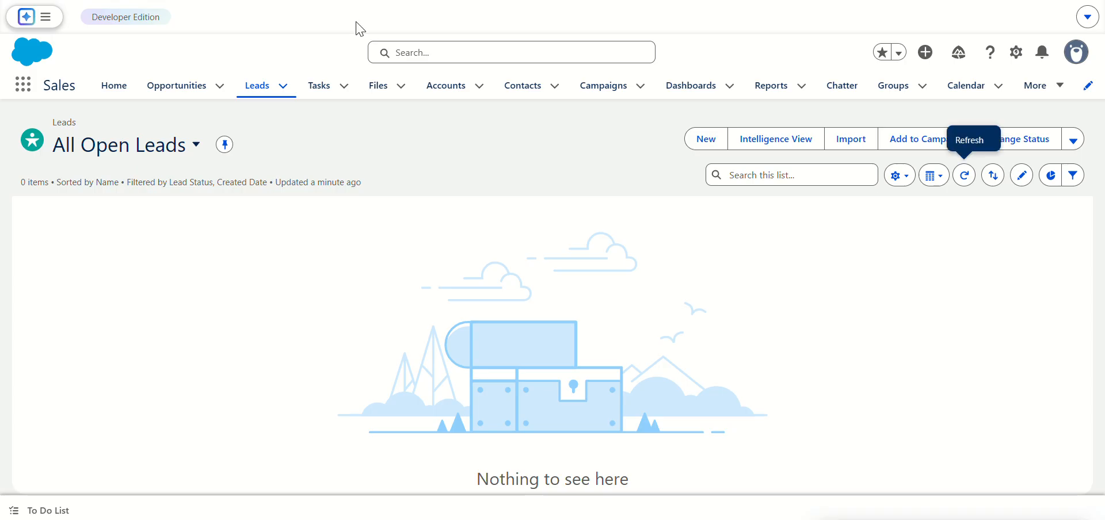
# Step: Switch to Salesforce, open the newly submitted test lead, and review its details including the Lead Source
pyautogui.click(965, 182)
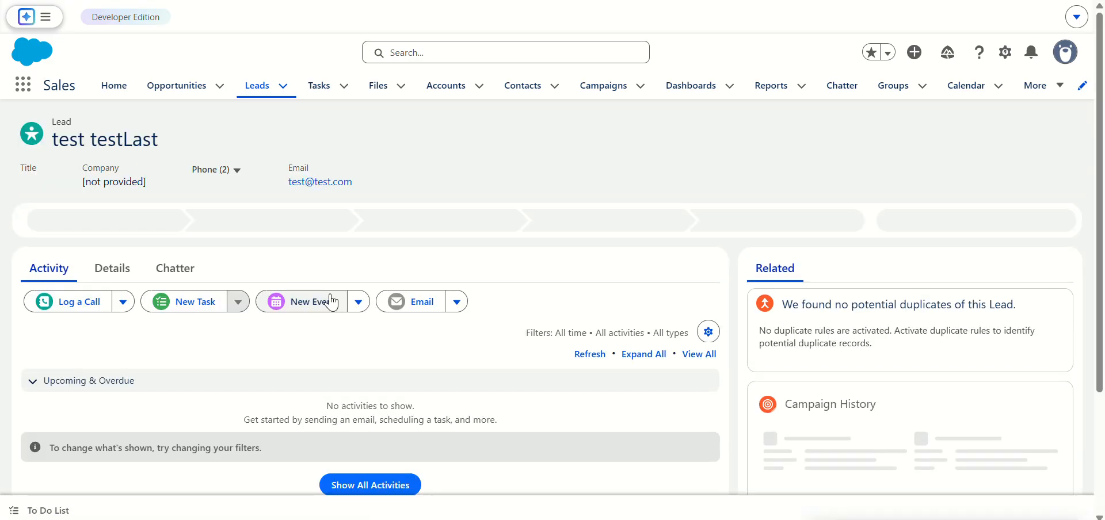
pyautogui.click(106, 278)
pyautogui.scroll(-2, 409, 335)
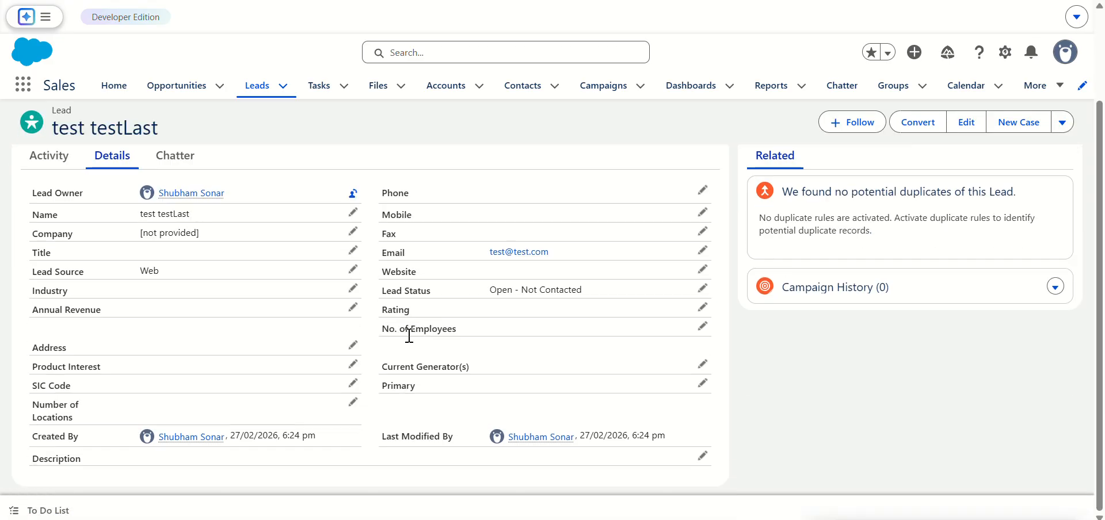
pyautogui.scroll(2, 317, 316)
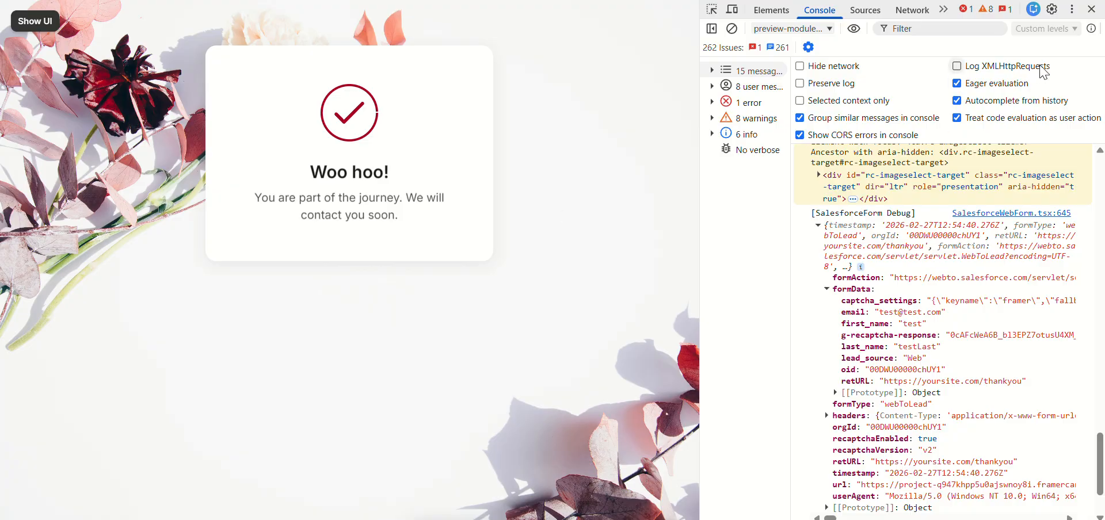
# Step: Return to the Framer preview, close the developer tools, and leave the fullscreen preview
pyautogui.click(1091, 10)
pyautogui.click(39, 24)
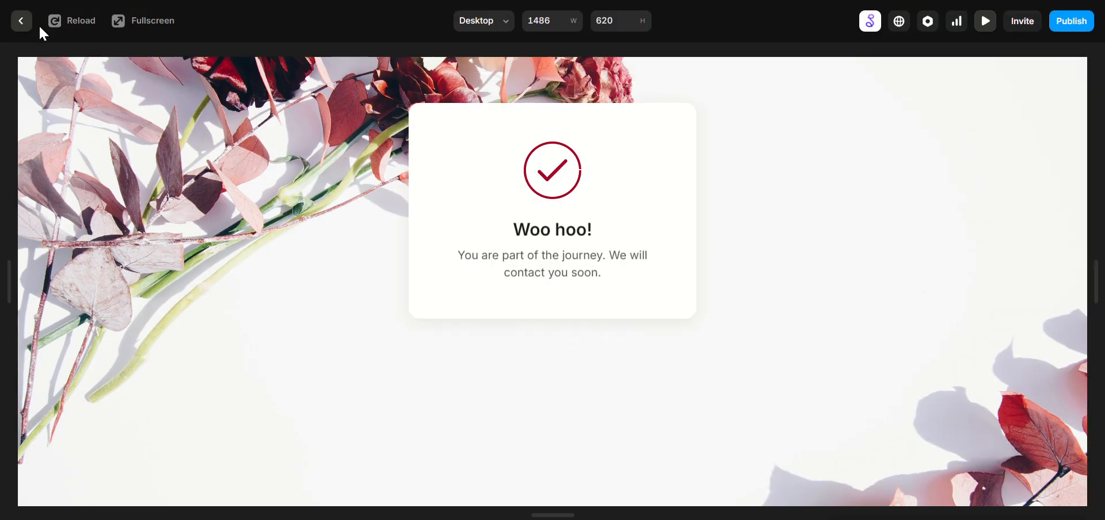
# Step: Leave the preview and add a new field of type Text (Paragraph) to the Salesforce Web Form
pyautogui.click(23, 29)
pyautogui.click(280, 210)
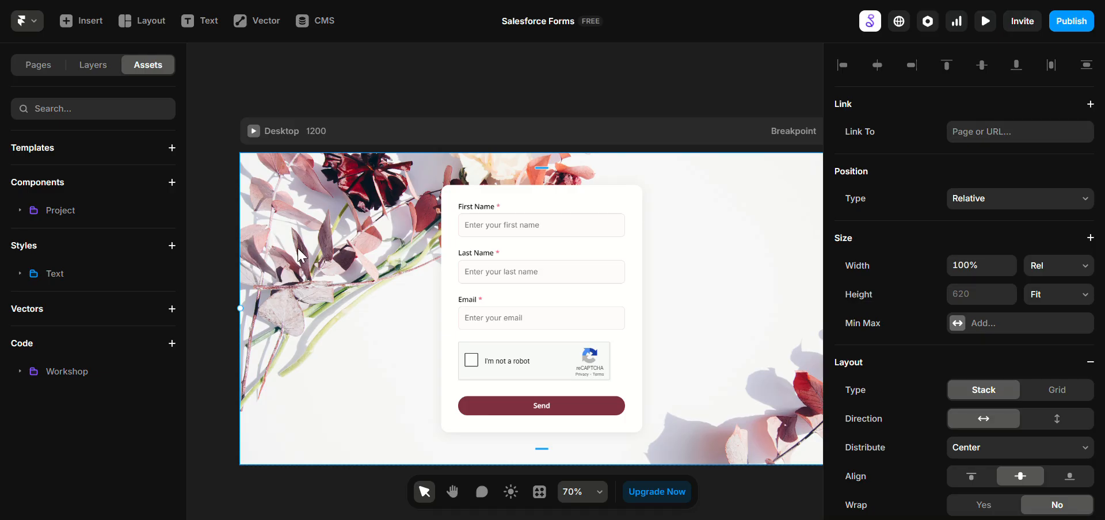
pyautogui.click(503, 264)
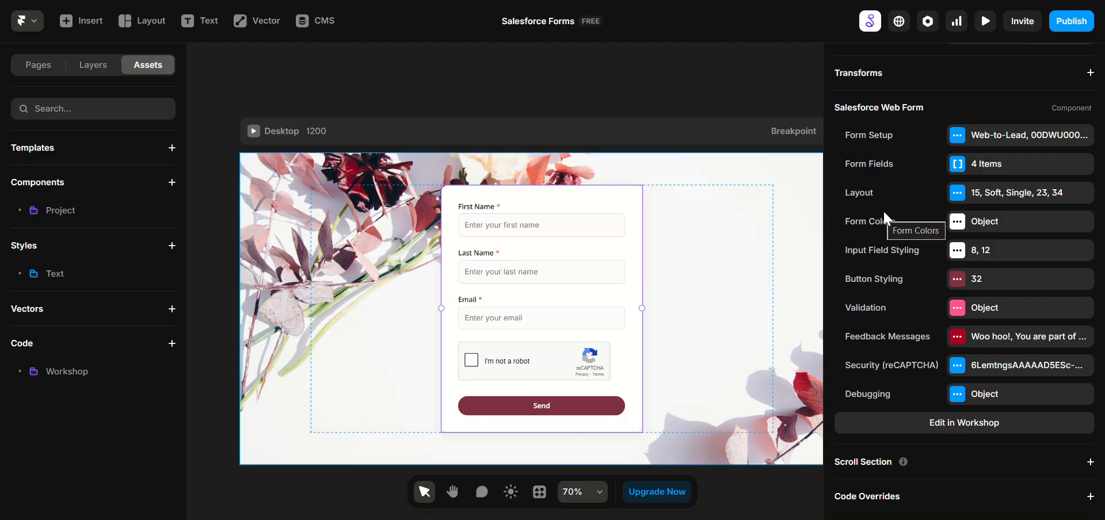
pyautogui.click(957, 165)
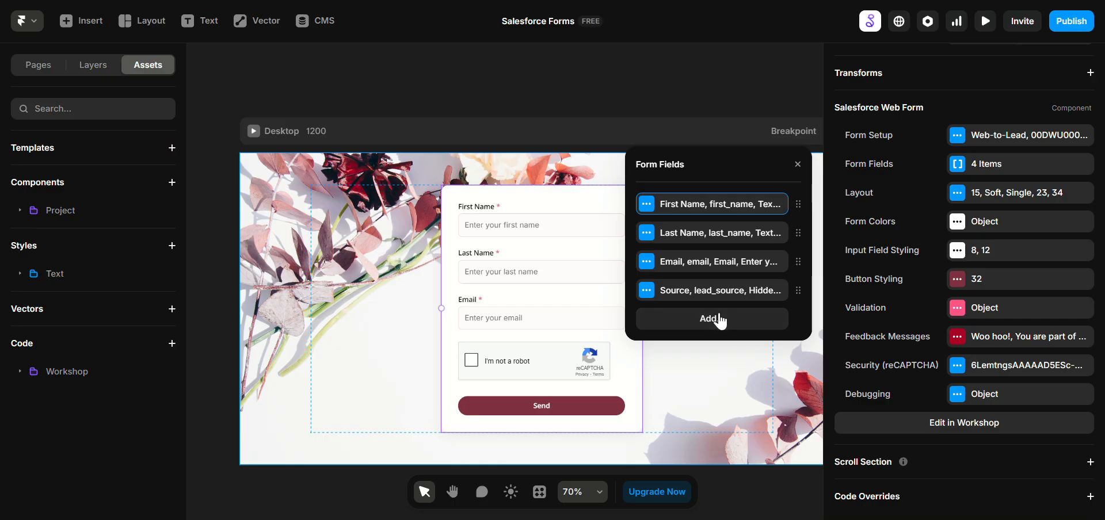
pyautogui.click(719, 319)
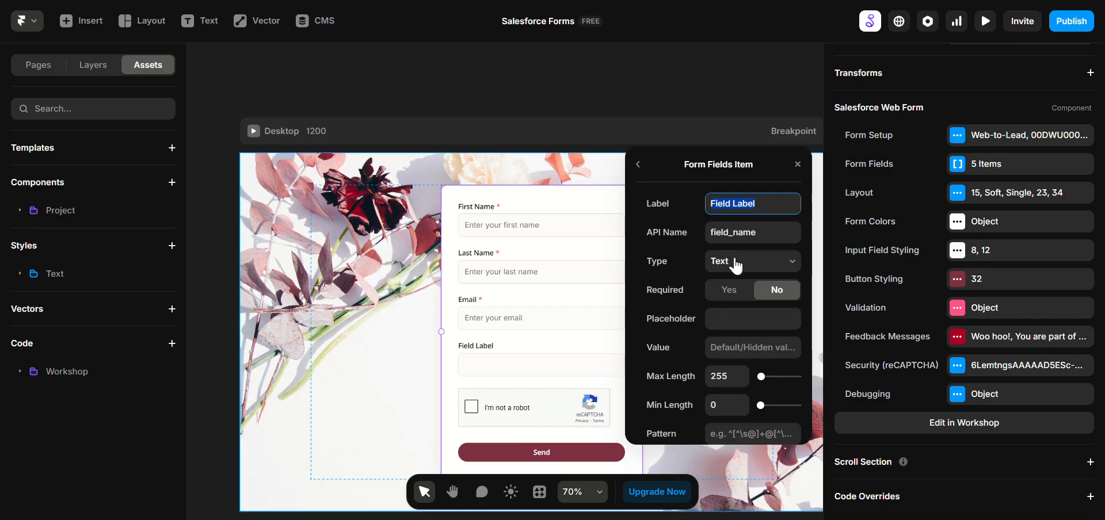
pyautogui.click(736, 262)
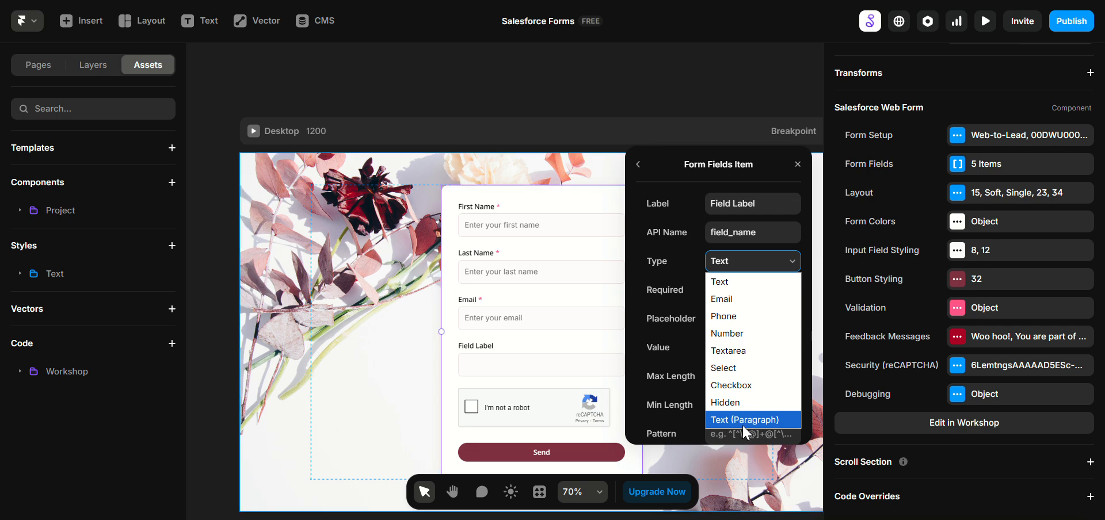
pyautogui.click(745, 420)
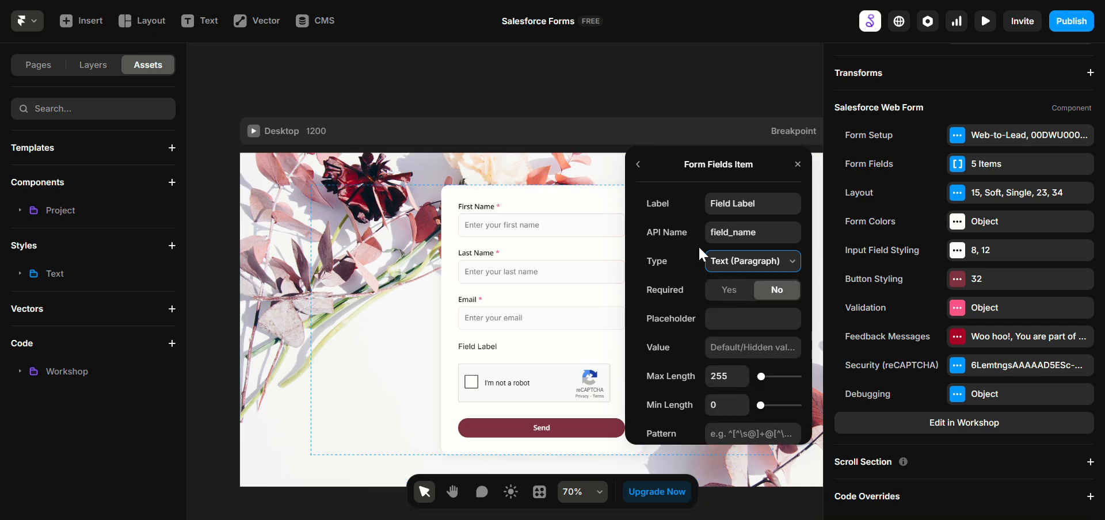
# Step: Set both the API name and the label of the new paragraph field to "msg"
pyautogui.doubleClick(747, 231)
pyautogui.write('msg')
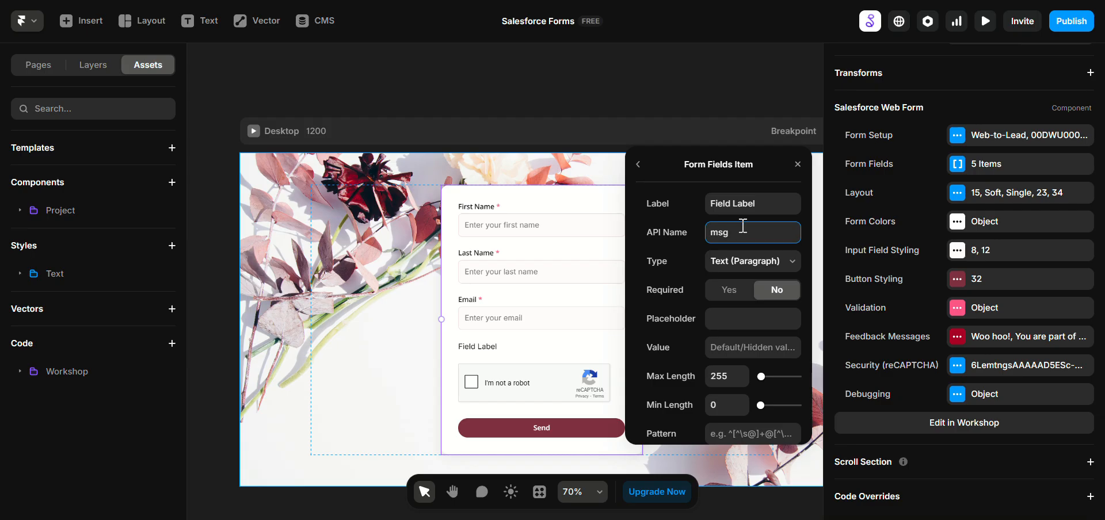
pyautogui.click(719, 201)
pyautogui.write('m')
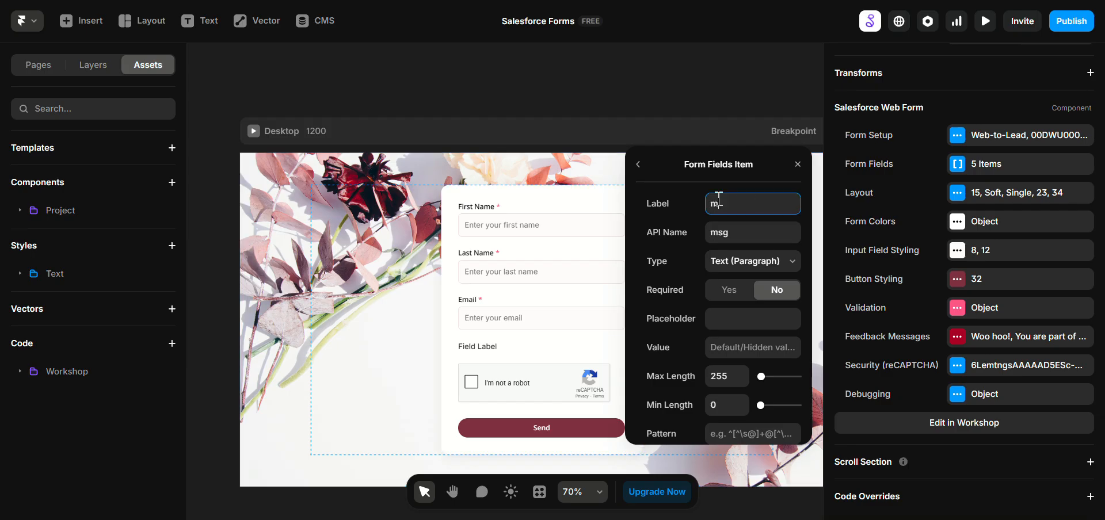
pyautogui.write('sg')
# Step: Set the paragraph field's value to "By submitting, you agree that you are an awesome human being." and close the field settings
pyautogui.click(750, 347)
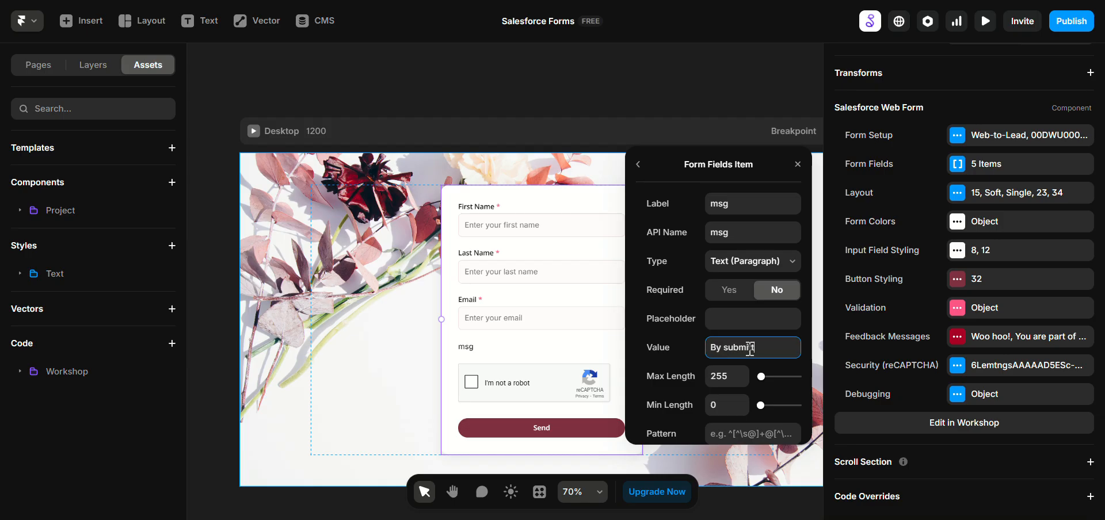
pyautogui.write('gree taht y')
pyautogui.press('BackSpace')
pyautogui.press('BackSpace')
pyautogui.press('BackSpace')
pyautogui.press('BackSpace')
pyautogui.press('BackSpace')
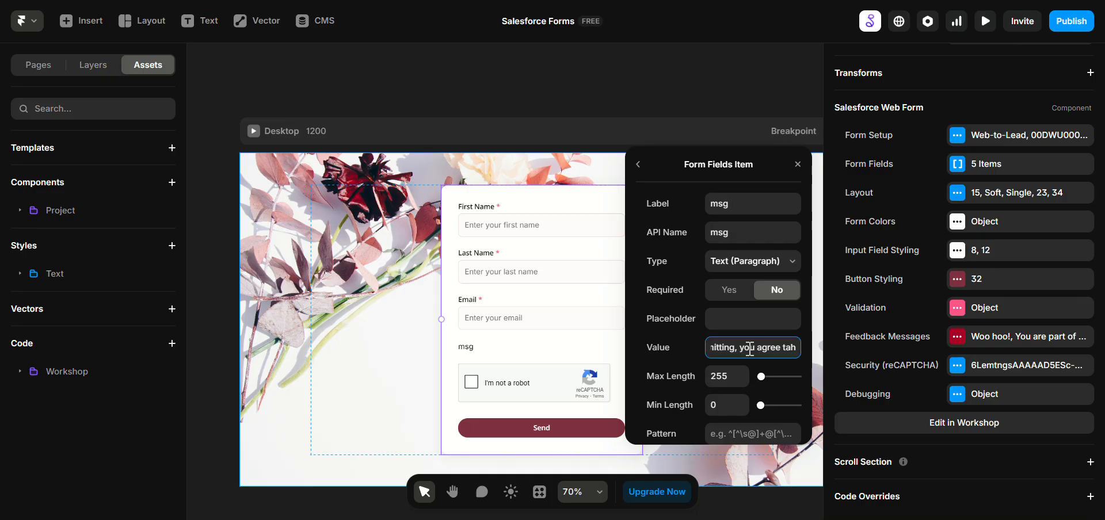
pyautogui.write('hat you a')
pyautogui.write('re an awe')
pyautogui.write('some human b')
pyautogui.write('eing.')
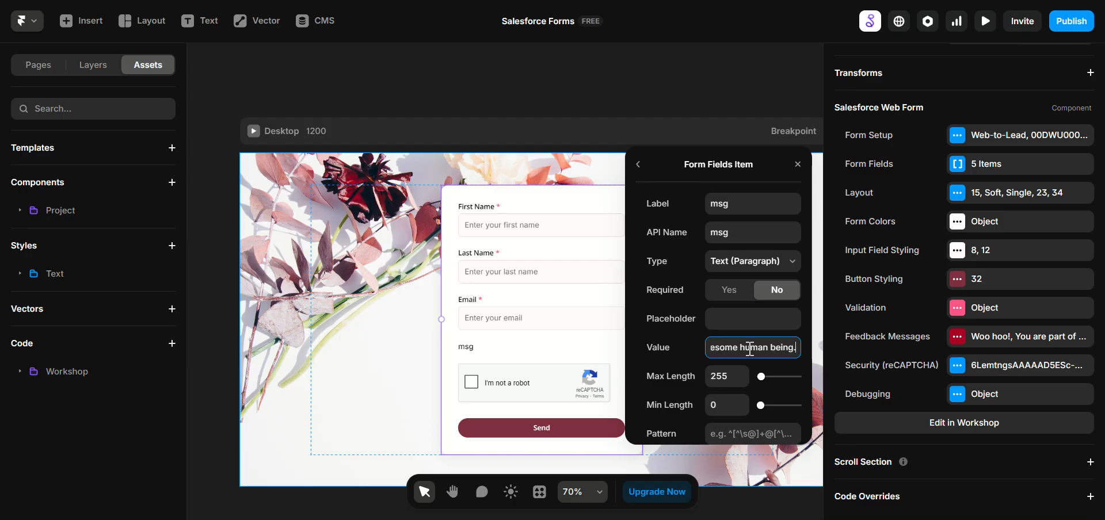
pyautogui.click(735, 321)
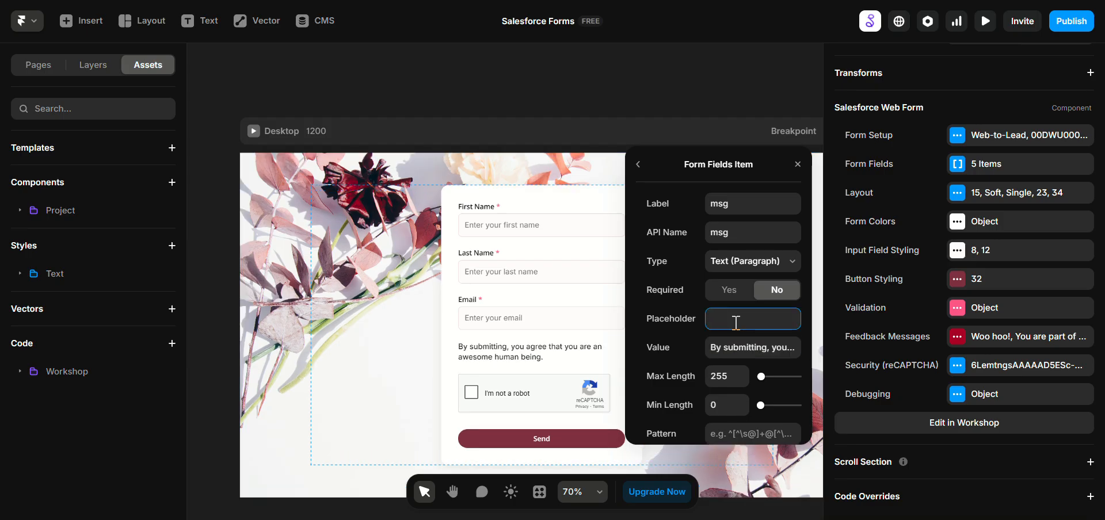
pyautogui.click(798, 165)
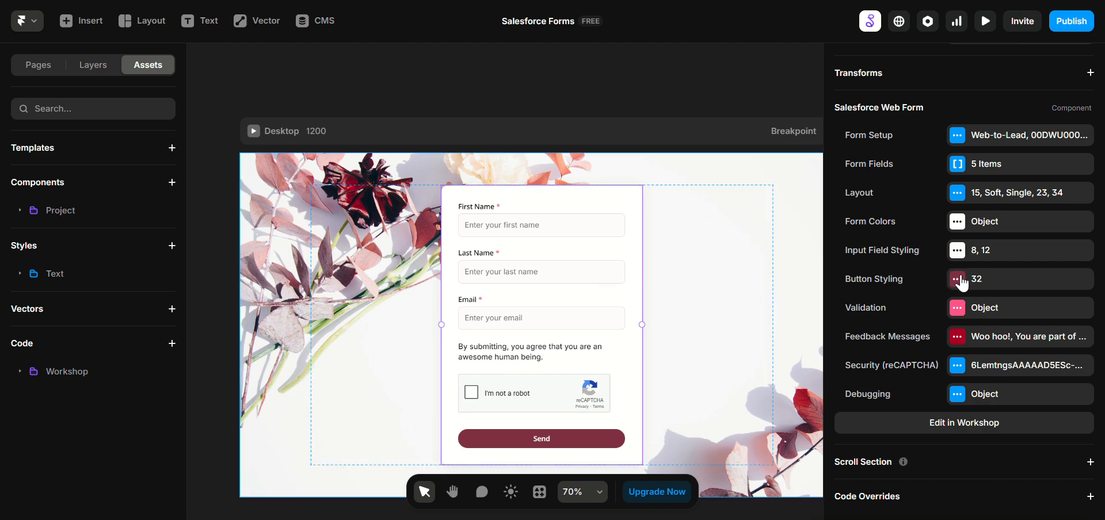
# Step: Set the form's text color to a dark muted rose, 734F56, by sampling the flower background and darkening the sampled shade
pyautogui.click(958, 222)
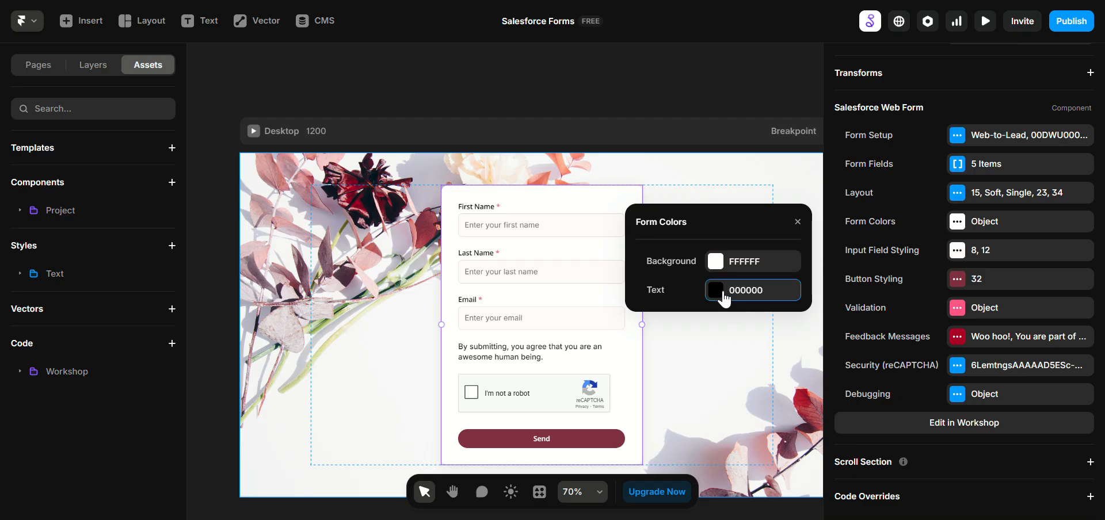
pyautogui.click(722, 292)
pyautogui.click(759, 401)
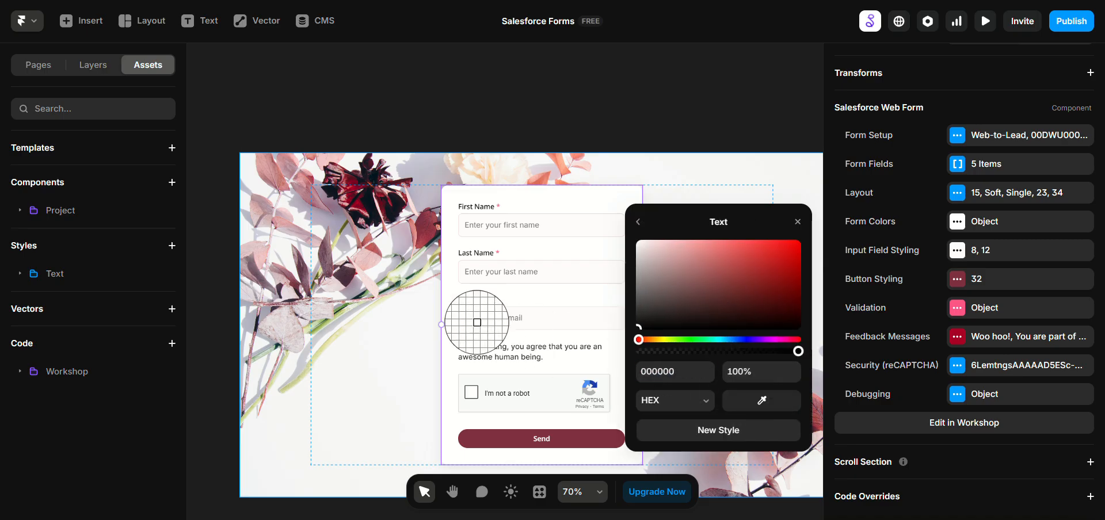
pyautogui.click(259, 220)
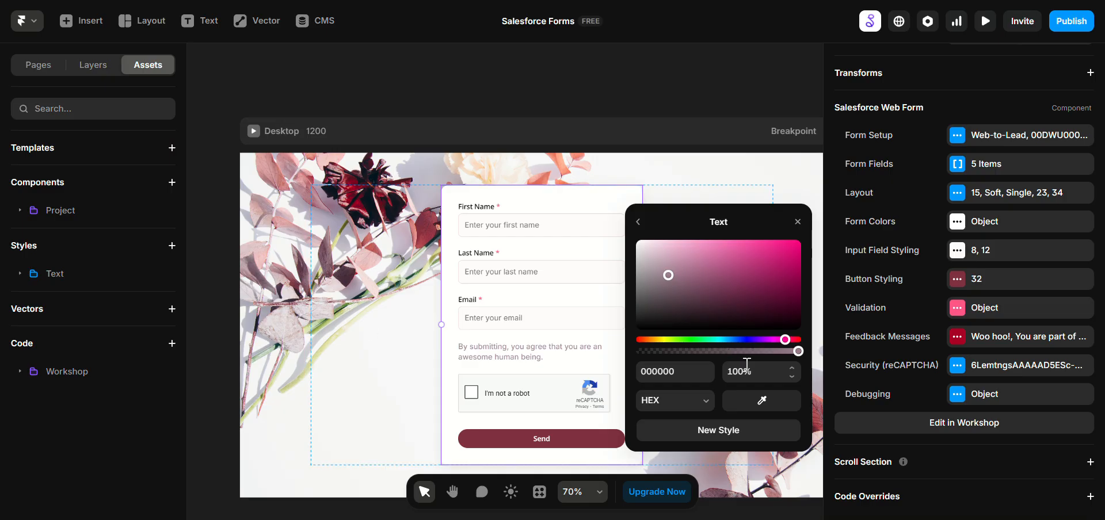
pyautogui.click(762, 400)
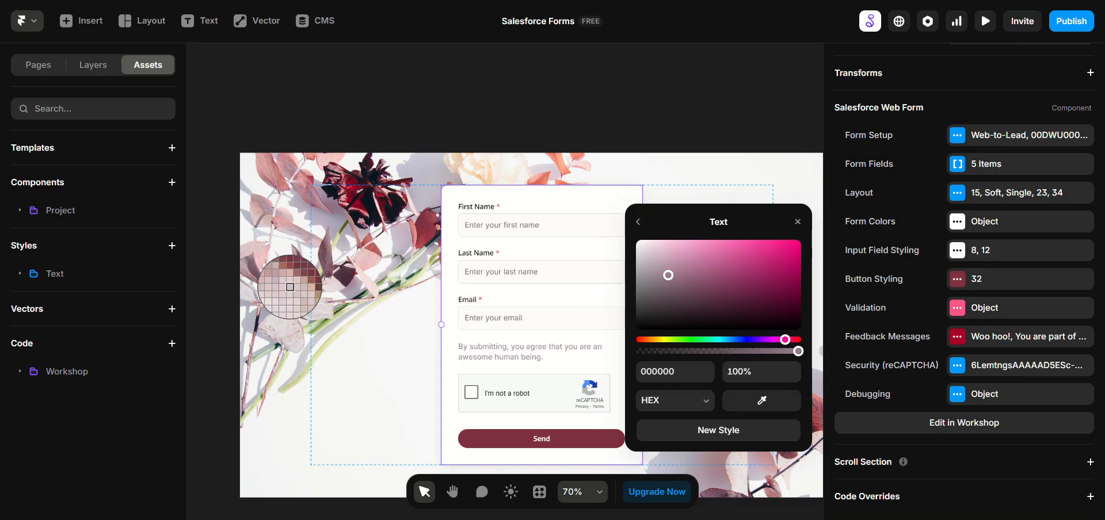
pyautogui.click(247, 218)
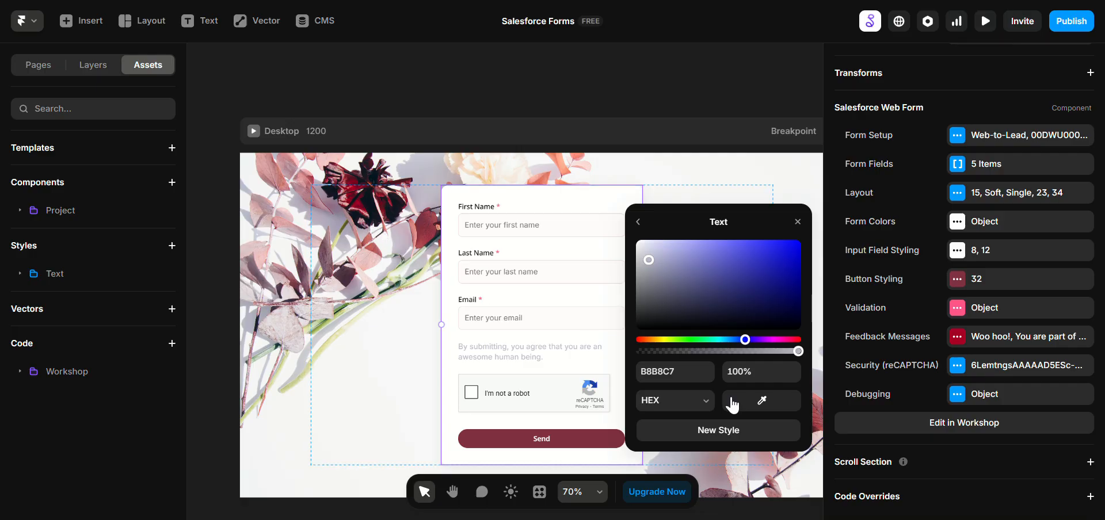
pyautogui.click(760, 400)
pyautogui.click(315, 192)
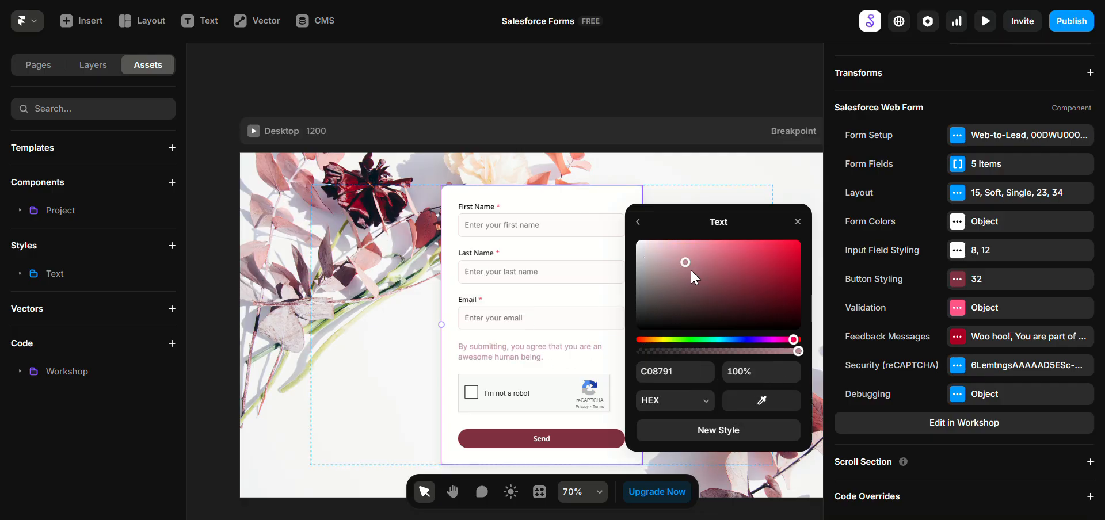
pyautogui.moveTo(687, 270); pyautogui.dragTo(688, 295)
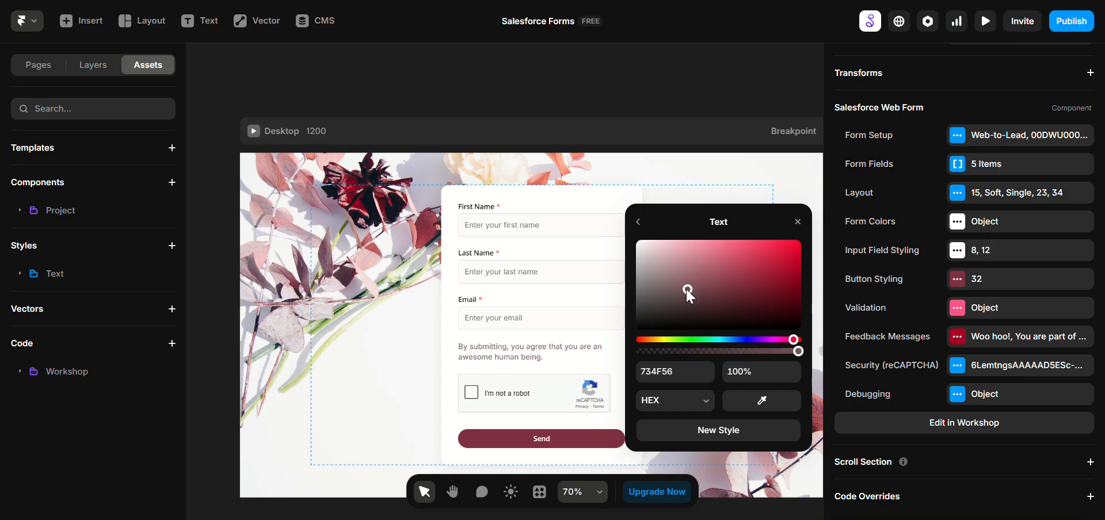
pyautogui.click(434, 348)
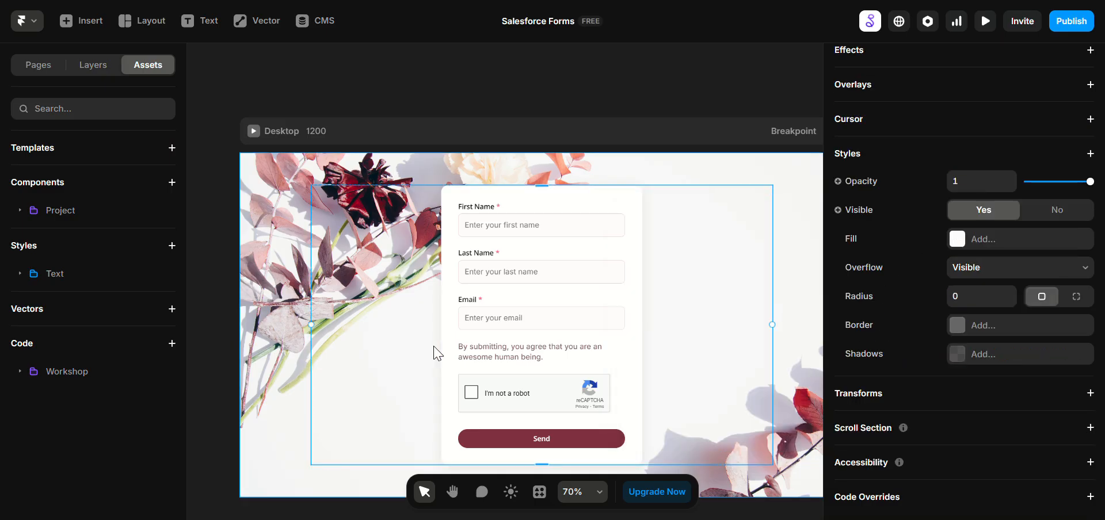
# Step: Preview the page in fullscreen to check the form with its new paragraph text, and return to the canvas
pyautogui.hotkey('ctrl', 'p')
pyautogui.click(151, 21)
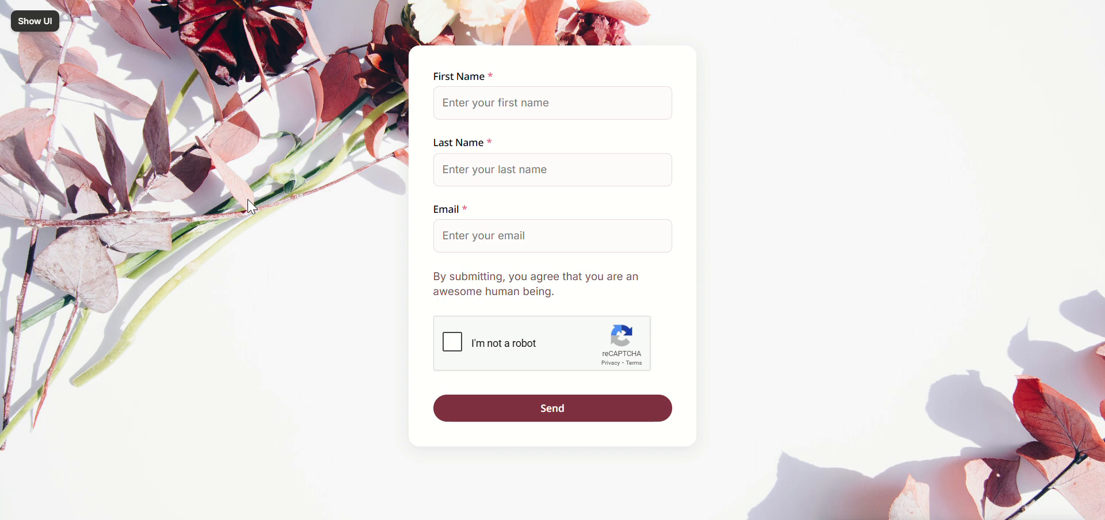
pyautogui.click(34, 21)
pyautogui.click(20, 20)
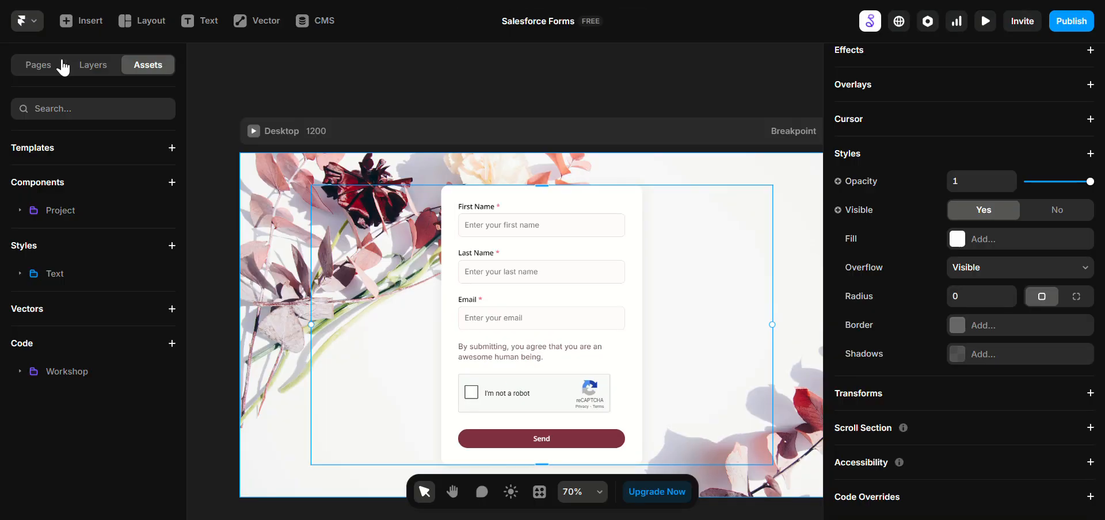
# Step: Change the Salesforce form's type to Web-to-Case and look over its default fields on the canvas
pyautogui.click(277, 207)
pyautogui.doubleClick(532, 258)
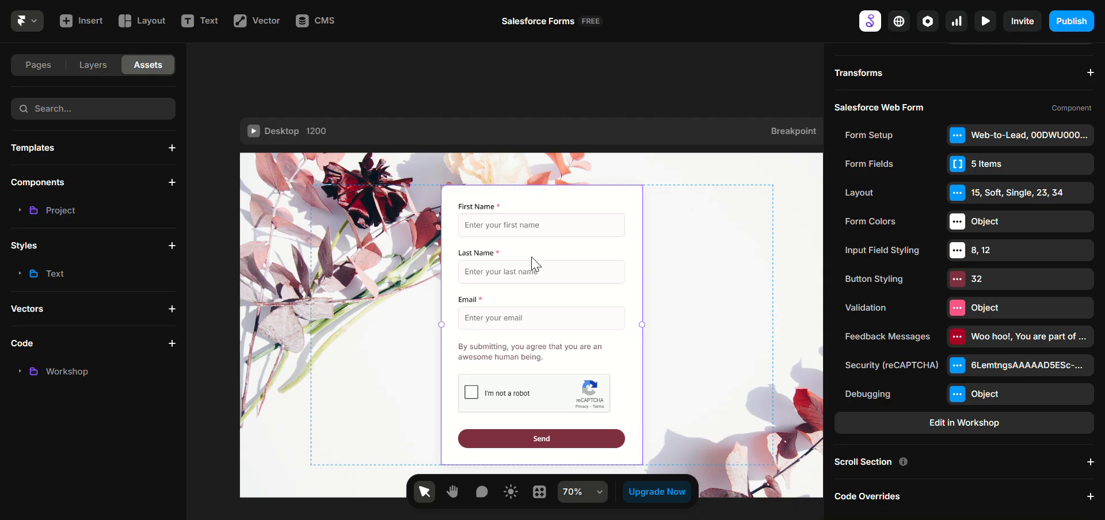
pyautogui.click(987, 136)
pyautogui.click(719, 175)
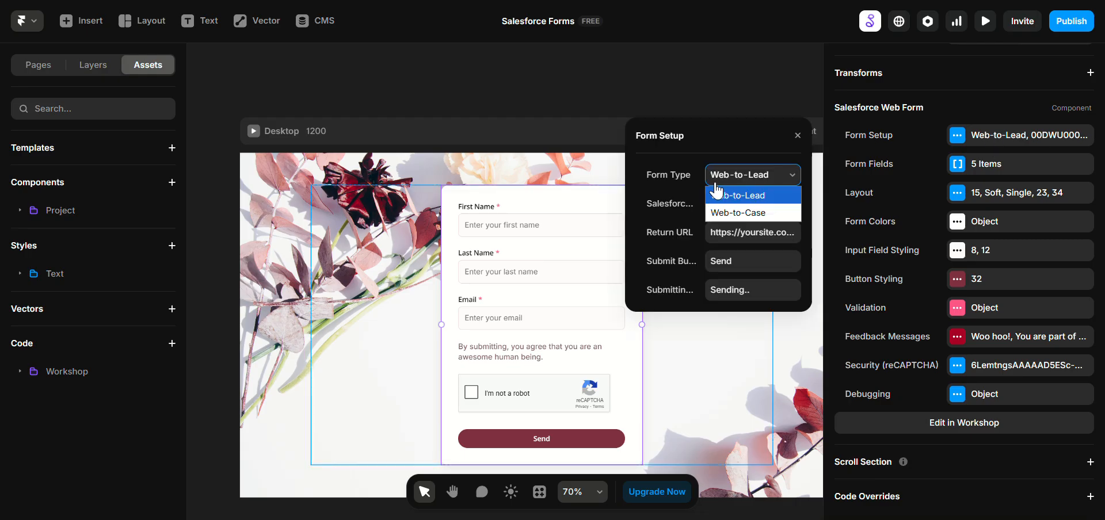
pyautogui.click(737, 213)
pyautogui.click(347, 309)
pyautogui.scroll(-3, 347, 310)
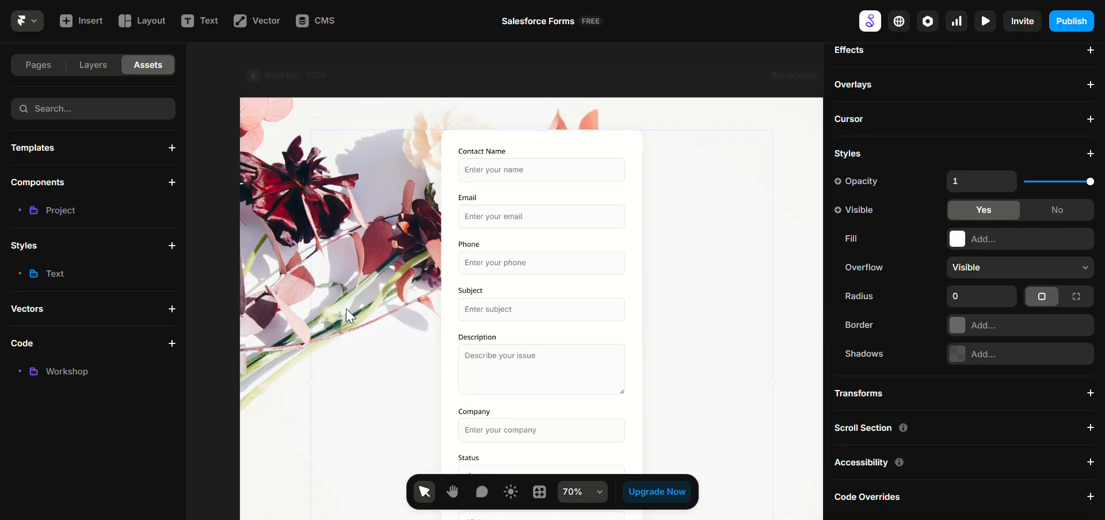
pyautogui.scroll(-2, 346, 309)
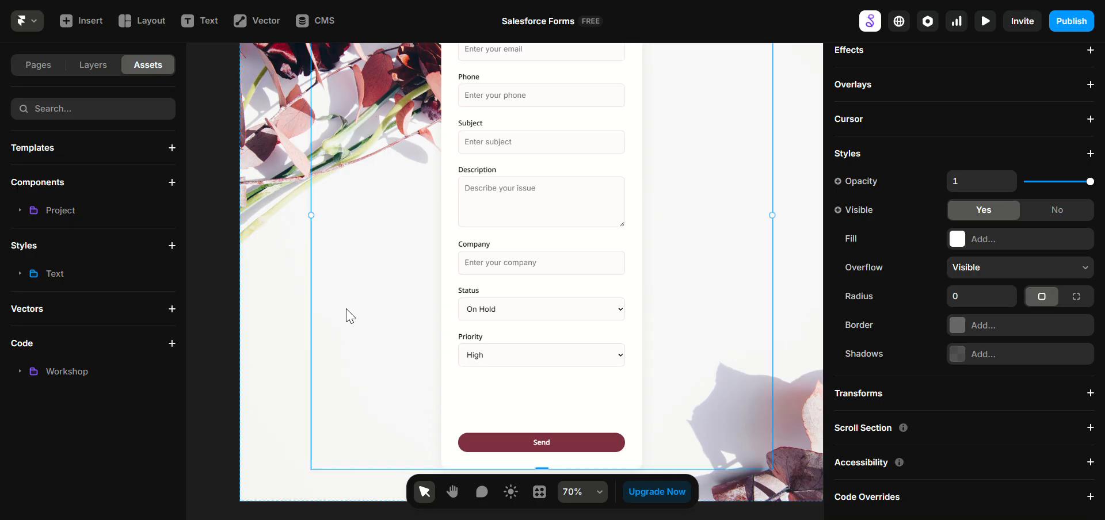
pyautogui.scroll(4, 347, 315)
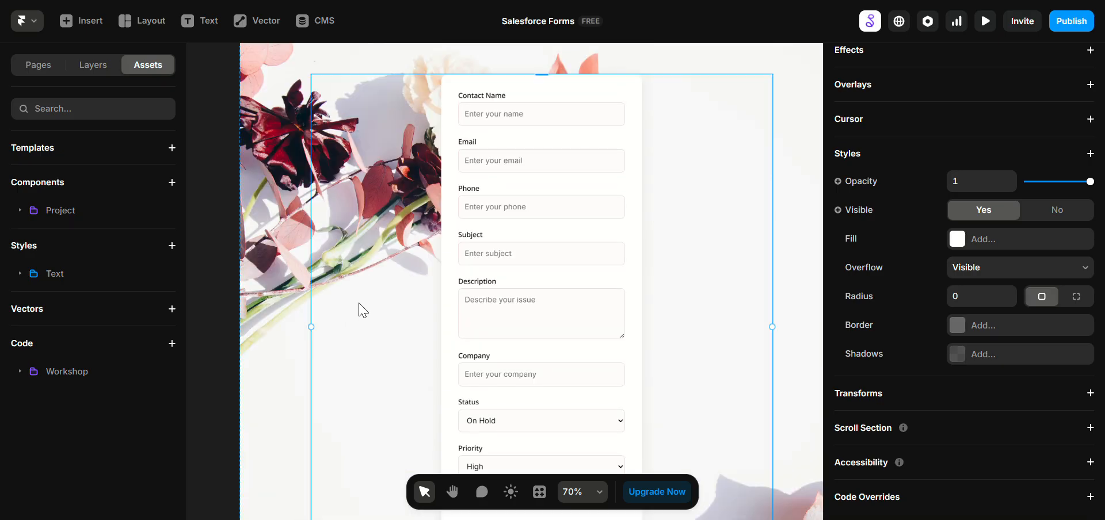
# Step: Delete the Contact Name, Phone and Company fields from the Web-to-Case form
pyautogui.click(530, 240)
pyautogui.click(1021, 167)
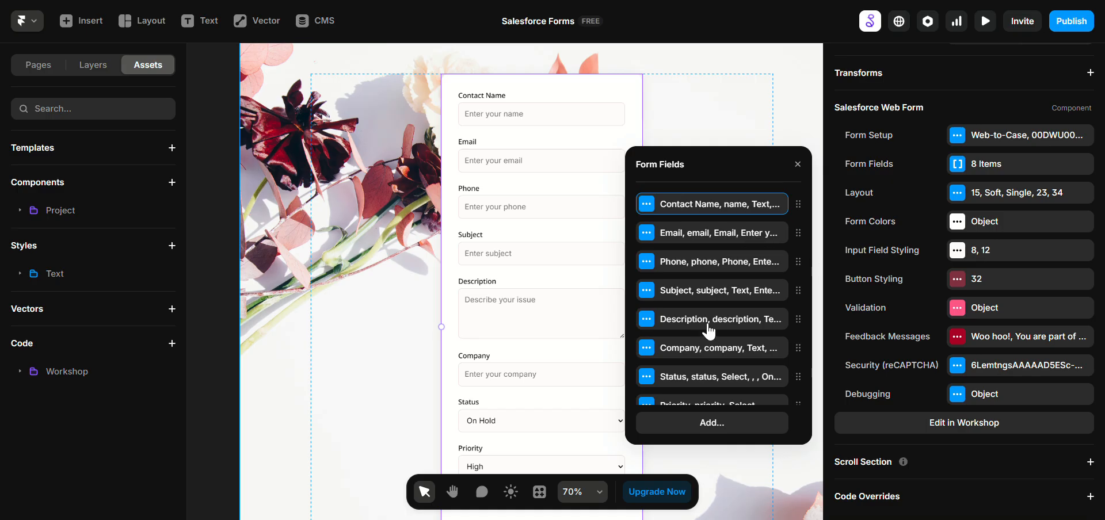
pyautogui.scroll(-1, 709, 331)
pyautogui.scroll(1, 698, 246)
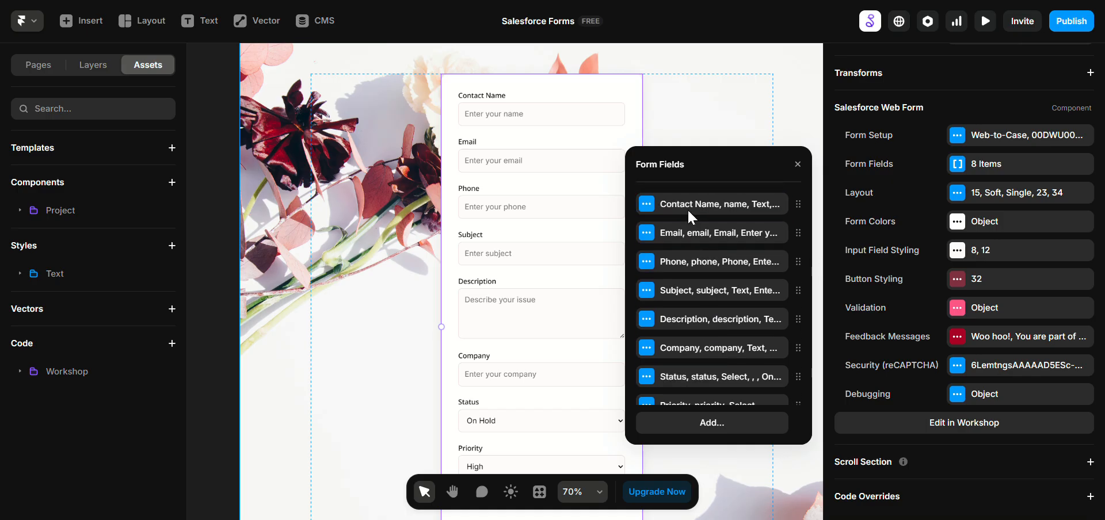
pyautogui.rightClick(687, 208)
pyautogui.click(704, 229)
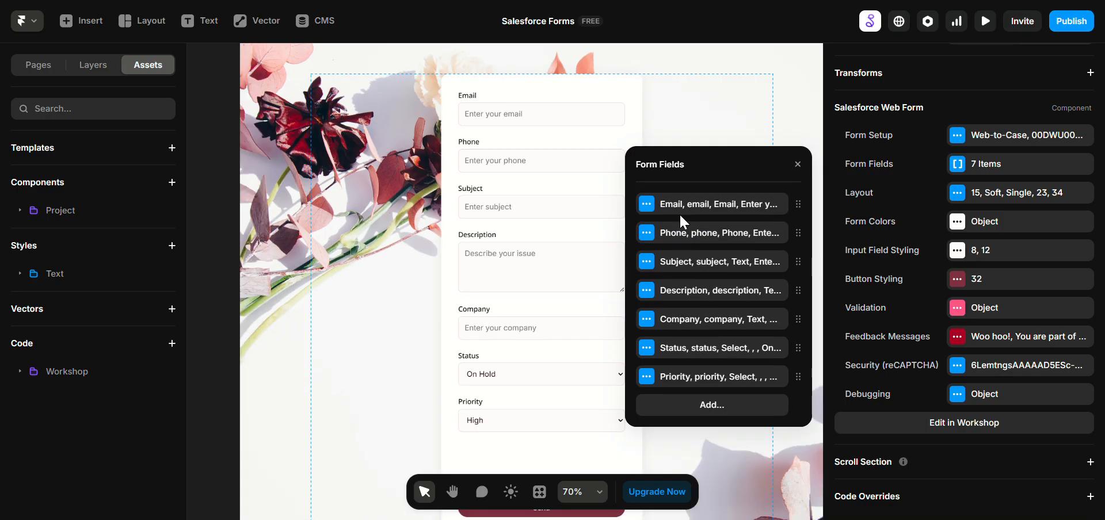
pyautogui.rightClick(695, 238)
pyautogui.click(705, 249)
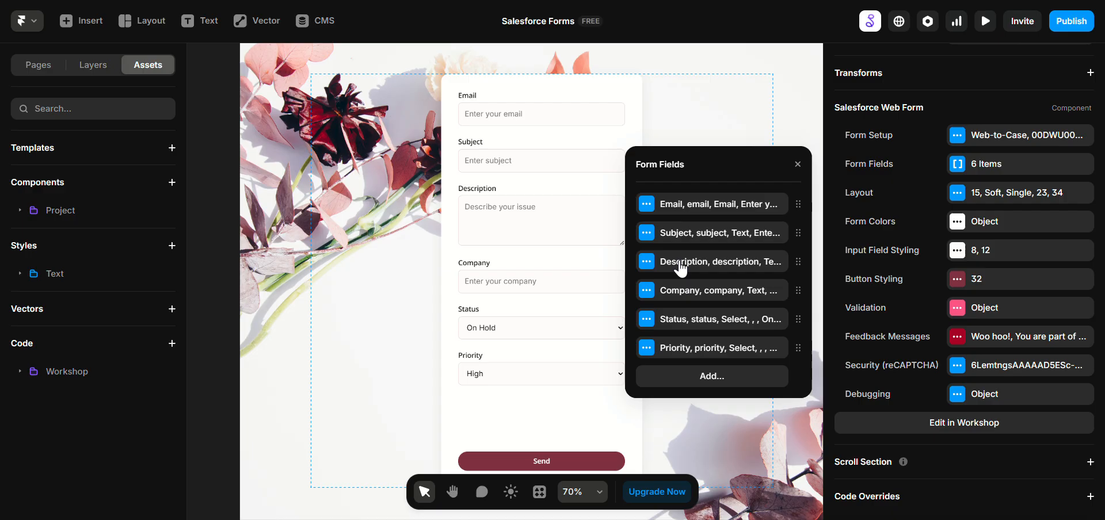
pyautogui.rightClick(696, 296)
pyautogui.click(706, 306)
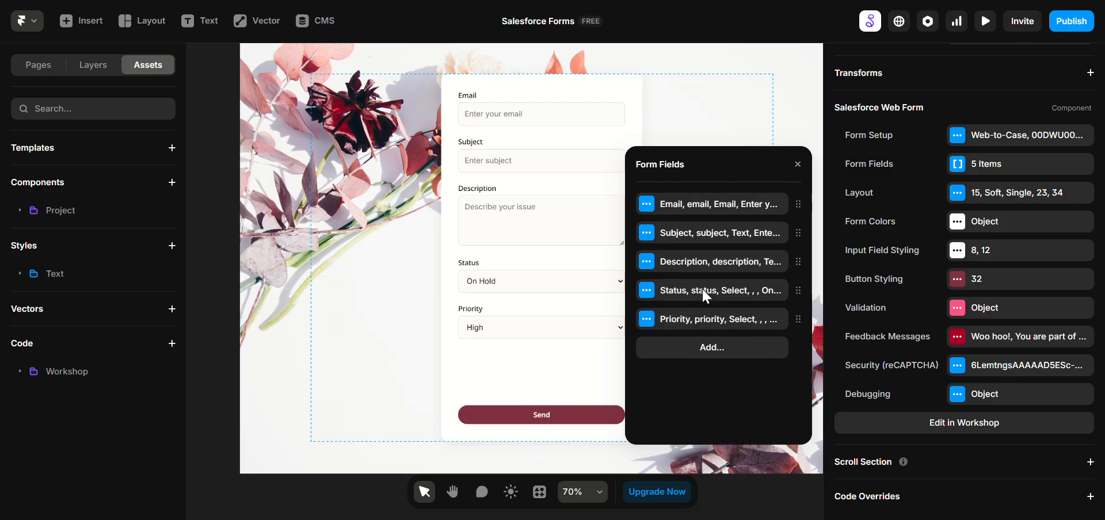
# Step: Give the Status field the default value New and change its type to Hidden
pyautogui.click(706, 295)
pyautogui.scroll(-2, 754, 288)
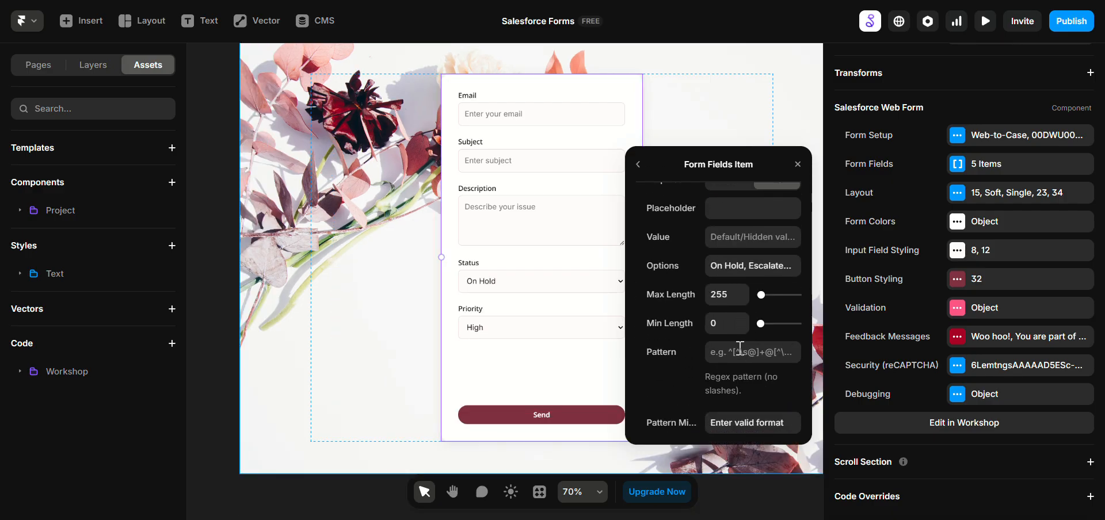
pyautogui.click(774, 265)
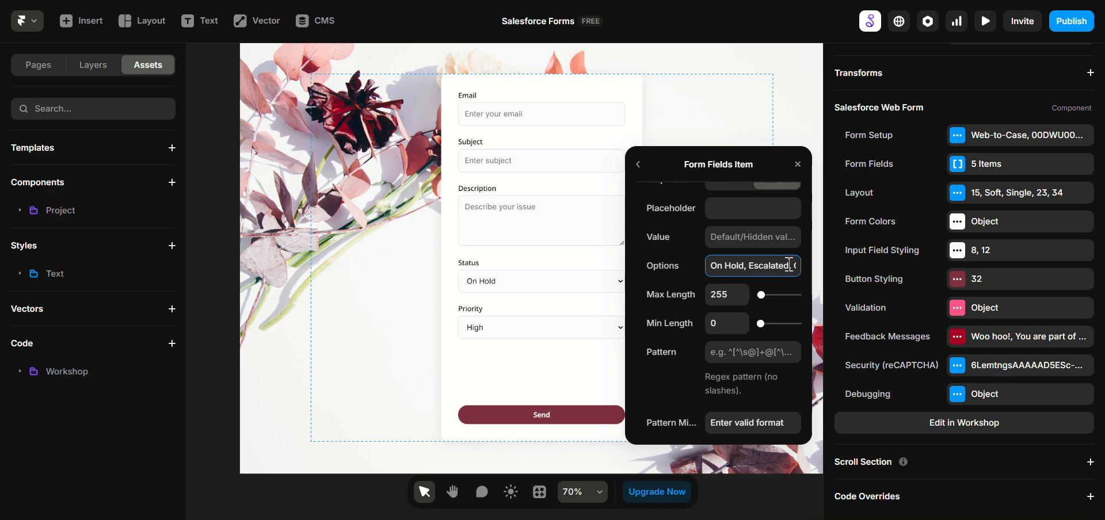
pyautogui.moveTo(789, 265); pyautogui.dragTo(806, 266)
pyautogui.doubleClick(788, 267)
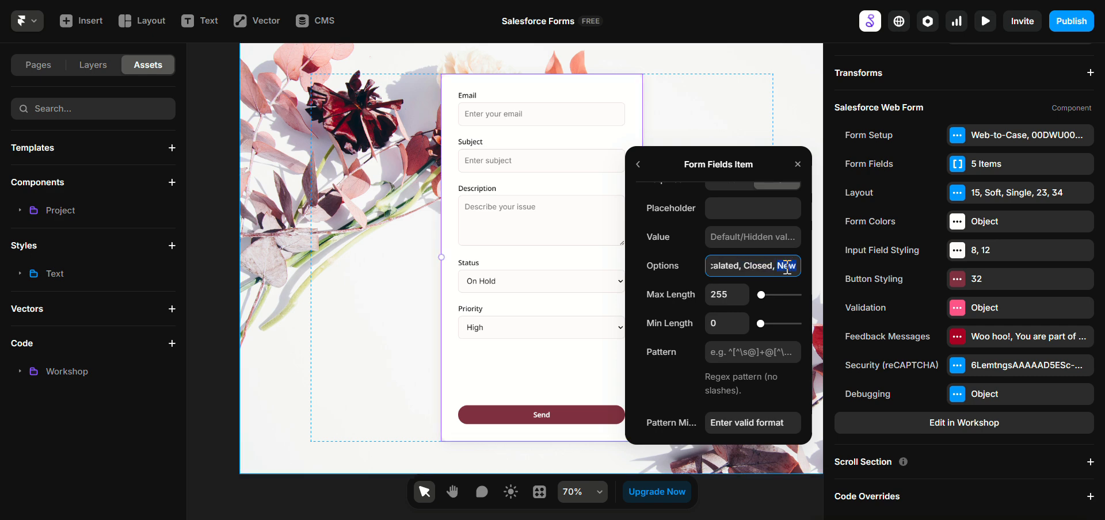
pyautogui.hotkey('ctrl', 'c')
pyautogui.click(748, 237)
pyautogui.hotkey('ctrl', 'v')
pyautogui.scroll(2, 748, 273)
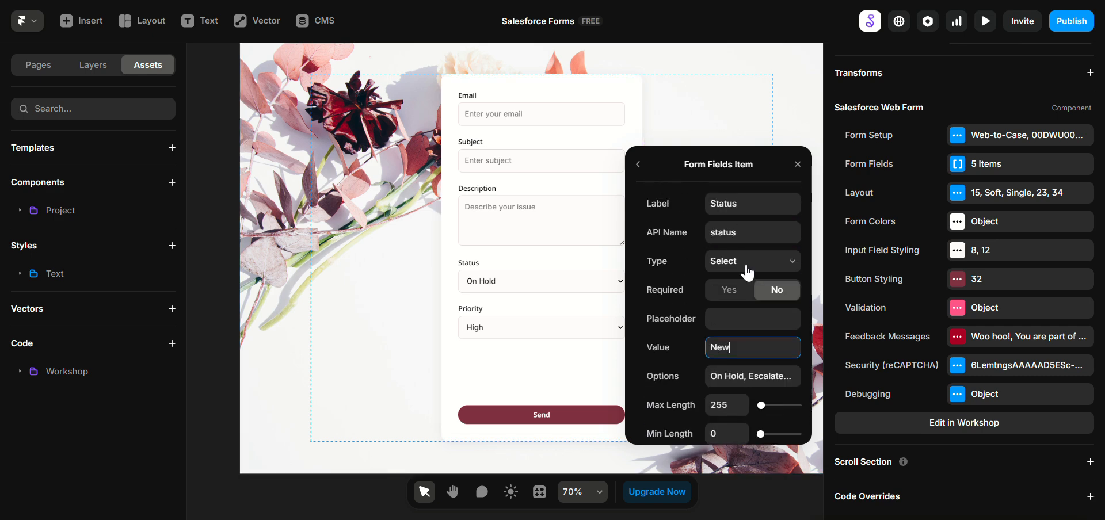
pyautogui.click(746, 266)
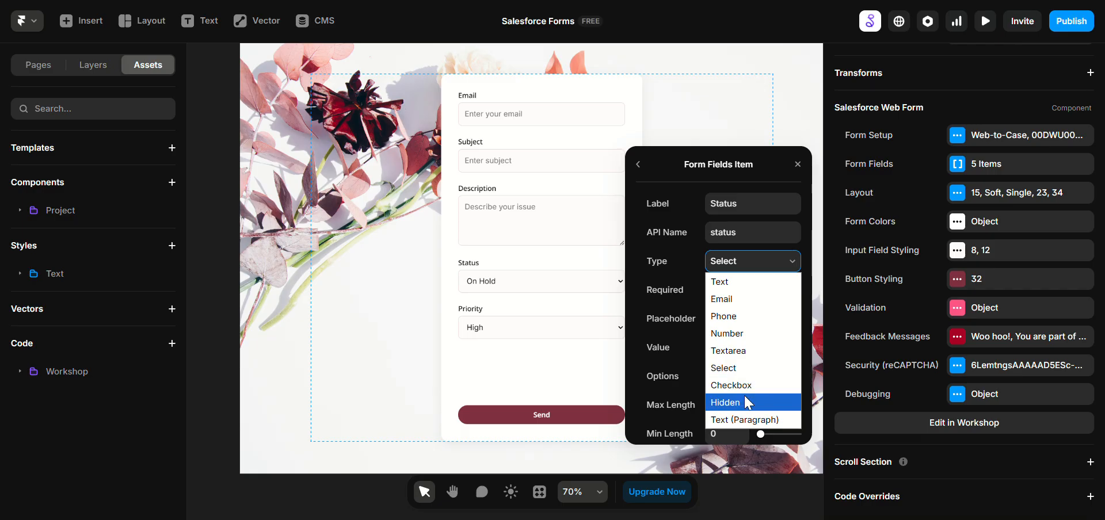
pyautogui.click(747, 403)
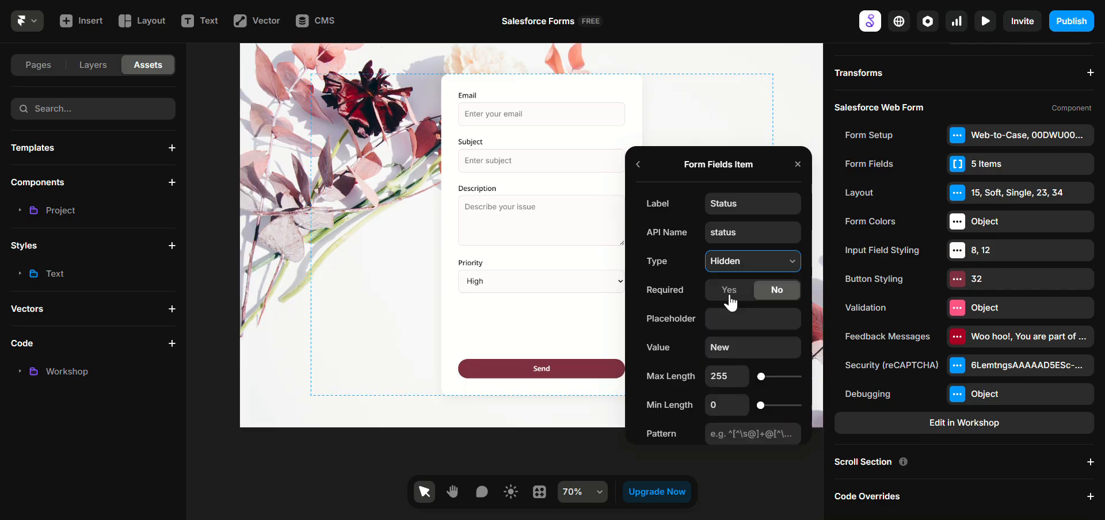
pyautogui.click(639, 166)
# Step: Give the Priority field the default value Low and change its type to Hidden
pyautogui.click(711, 321)
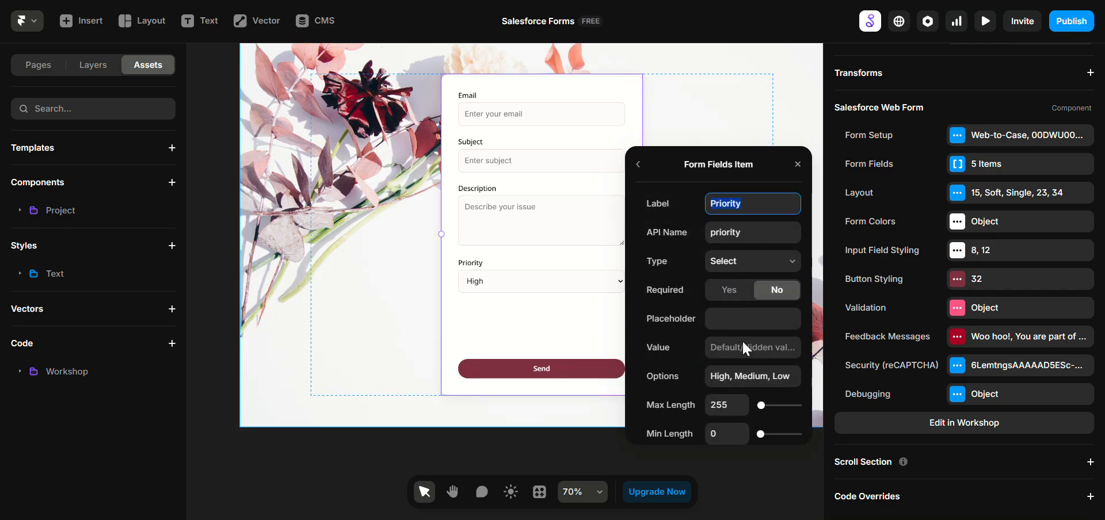
pyautogui.click(777, 379)
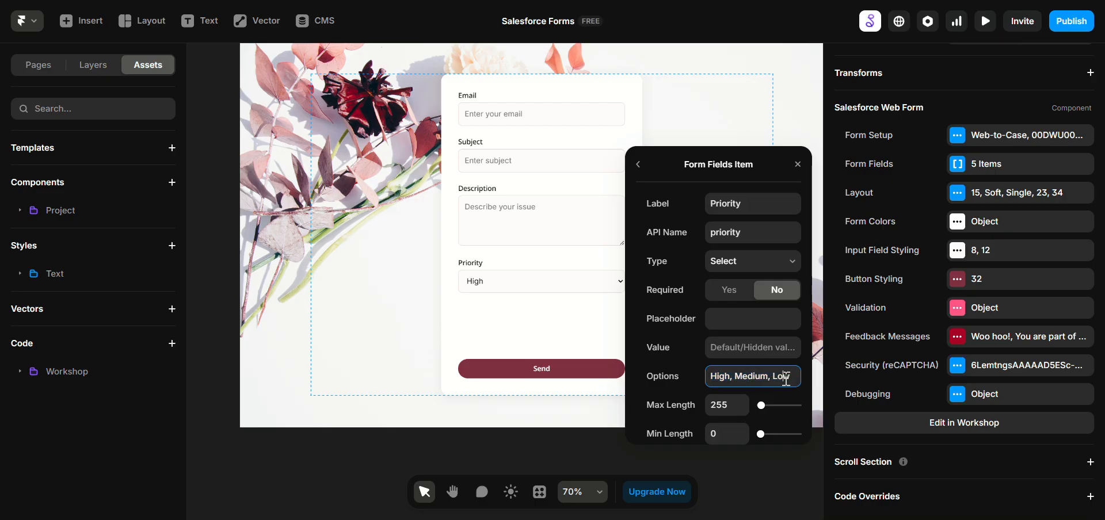
pyautogui.doubleClick(781, 376)
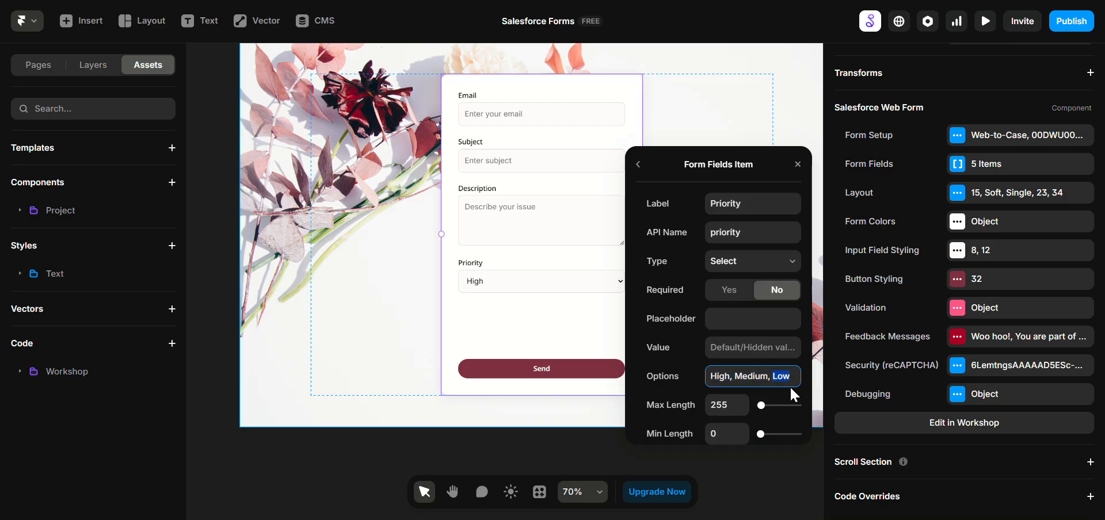
pyautogui.click(754, 348)
pyautogui.hotkey('ctrl', 'v')
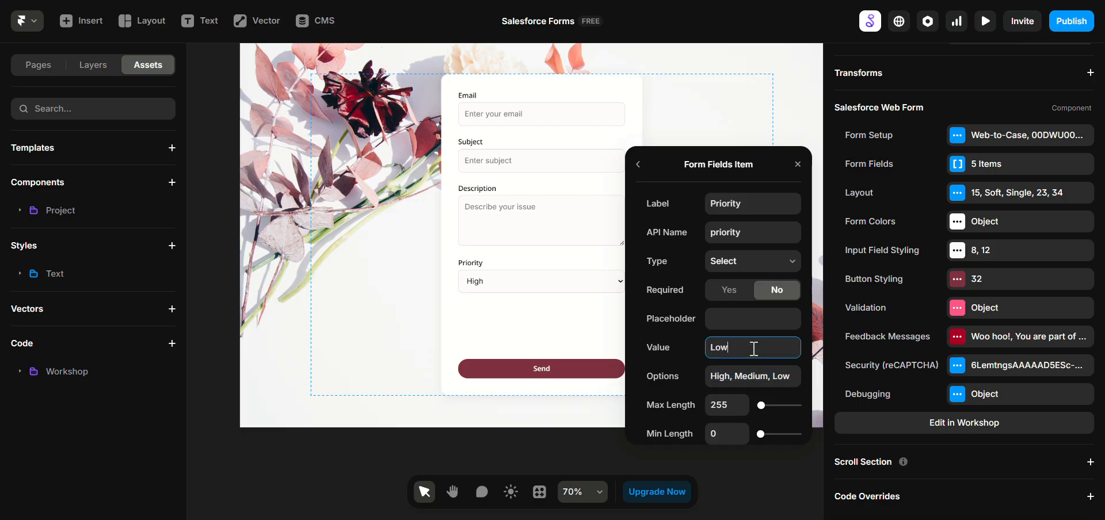
pyautogui.click(747, 266)
pyautogui.click(759, 402)
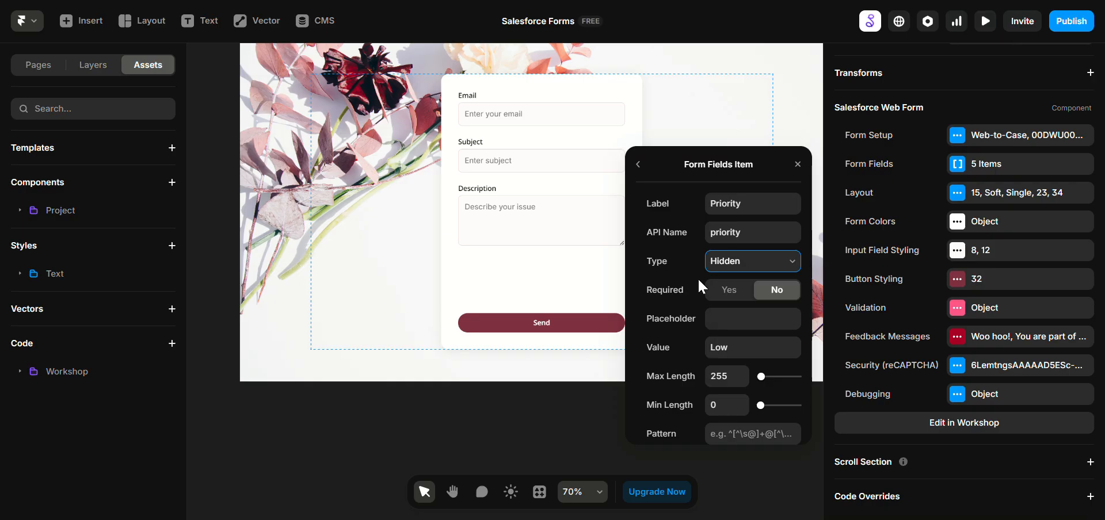
pyautogui.click(562, 268)
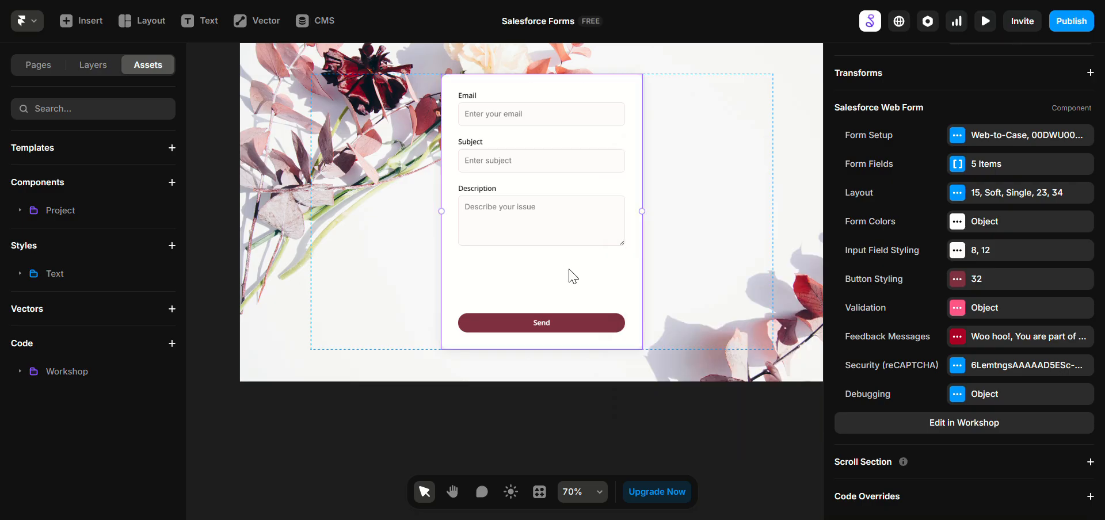
# Step: Preview the page with the Web-to-Case form in fullscreen
pyautogui.click(712, 241)
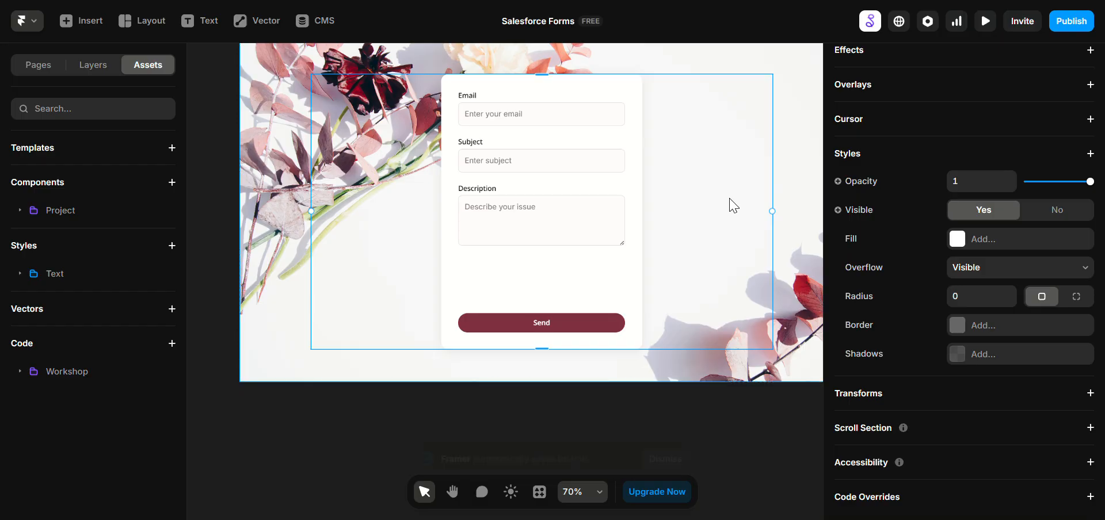
pyautogui.scroll(2, 369, 264)
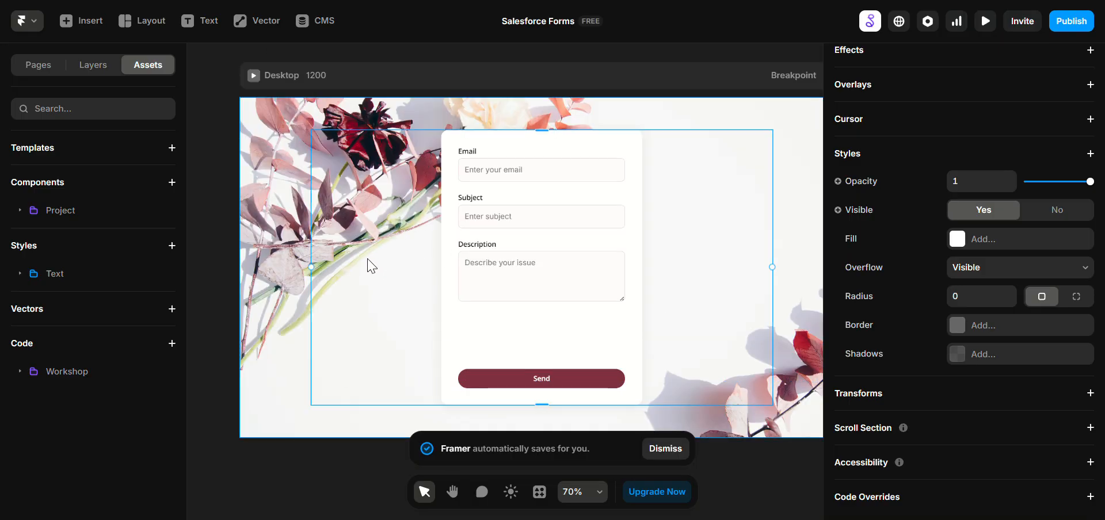
pyautogui.hotkey('ctrl', 'p')
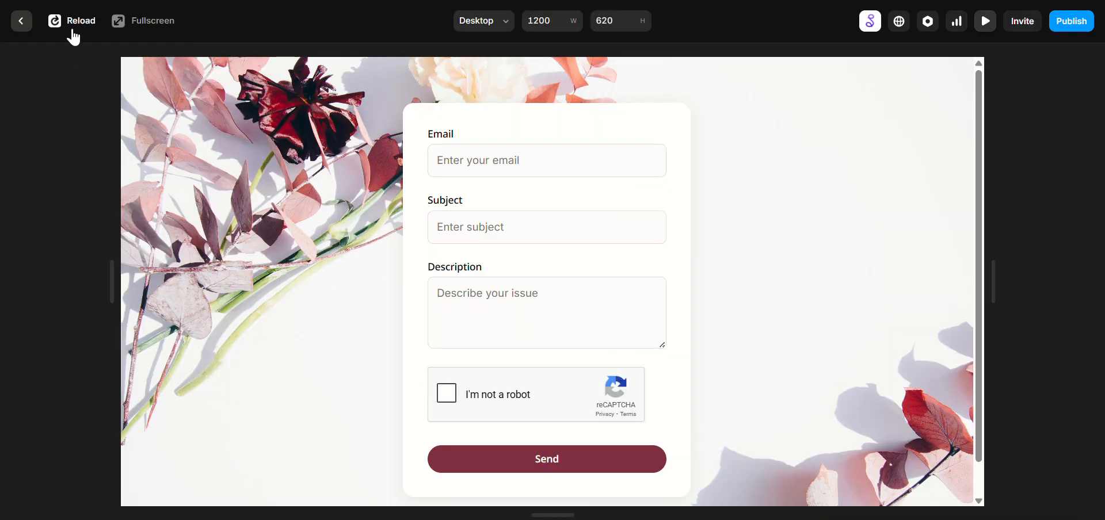
pyautogui.click(172, 23)
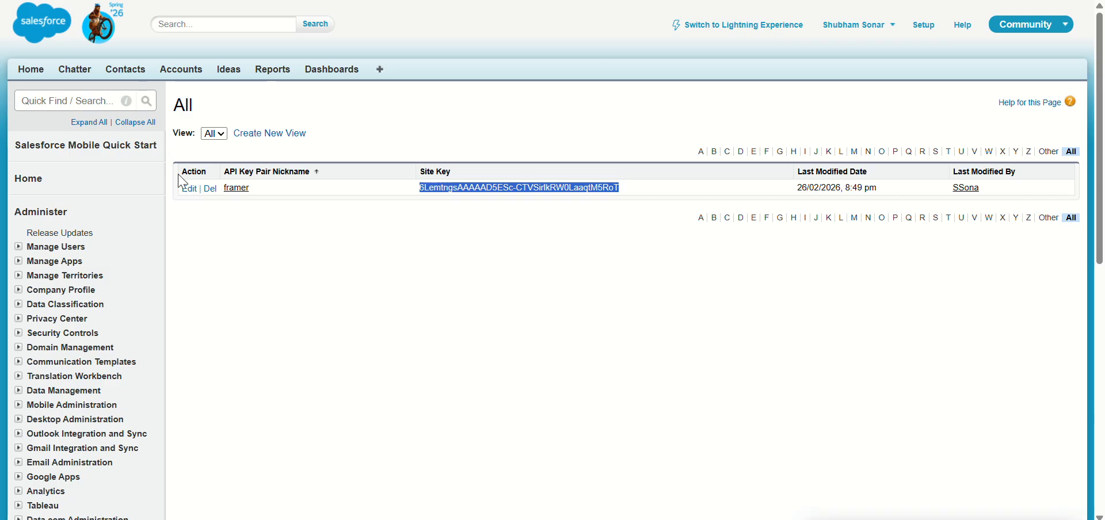
# Step: Switch to Salesforce Setup, find the Web-to-Case settings, and enable Web-to-Case with required reCAPTCHA verification
pyautogui.click(42, 96)
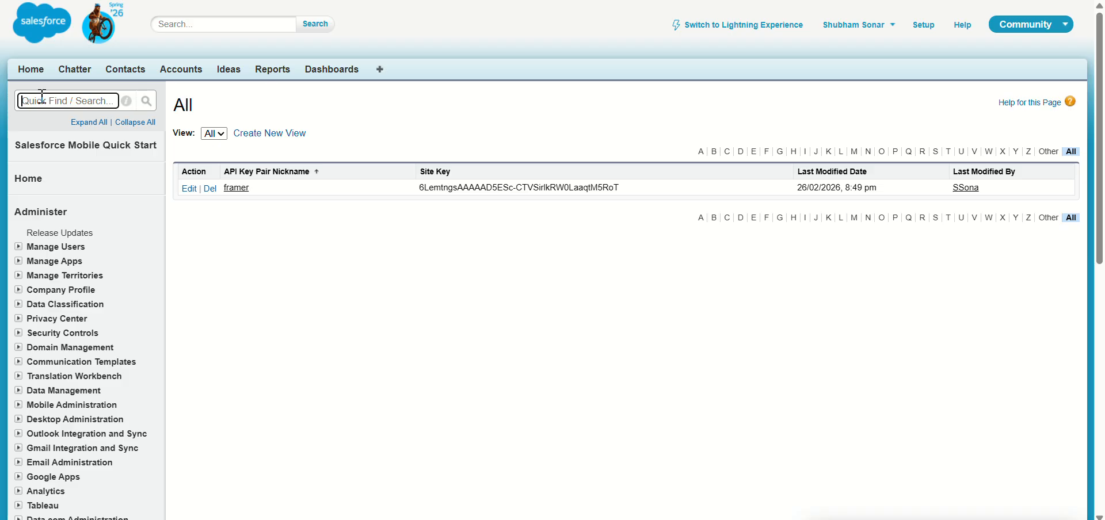
pyautogui.write('web')
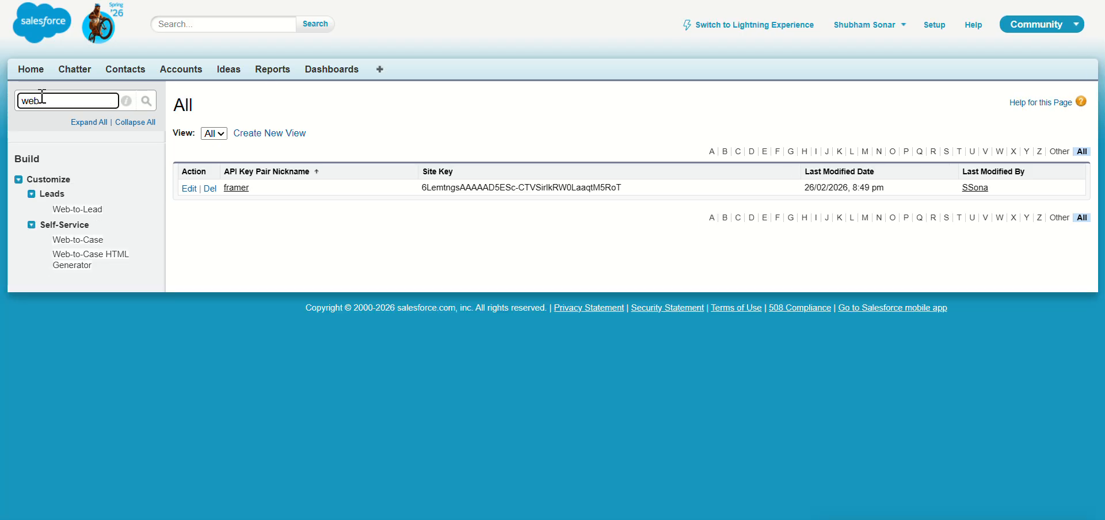
pyautogui.click(97, 241)
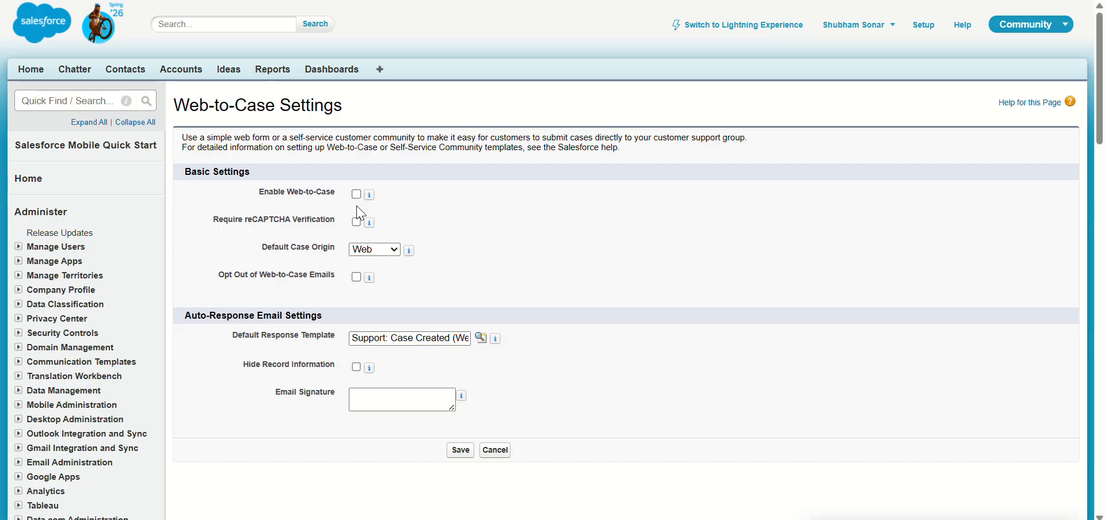
pyautogui.click(357, 194)
pyautogui.click(357, 221)
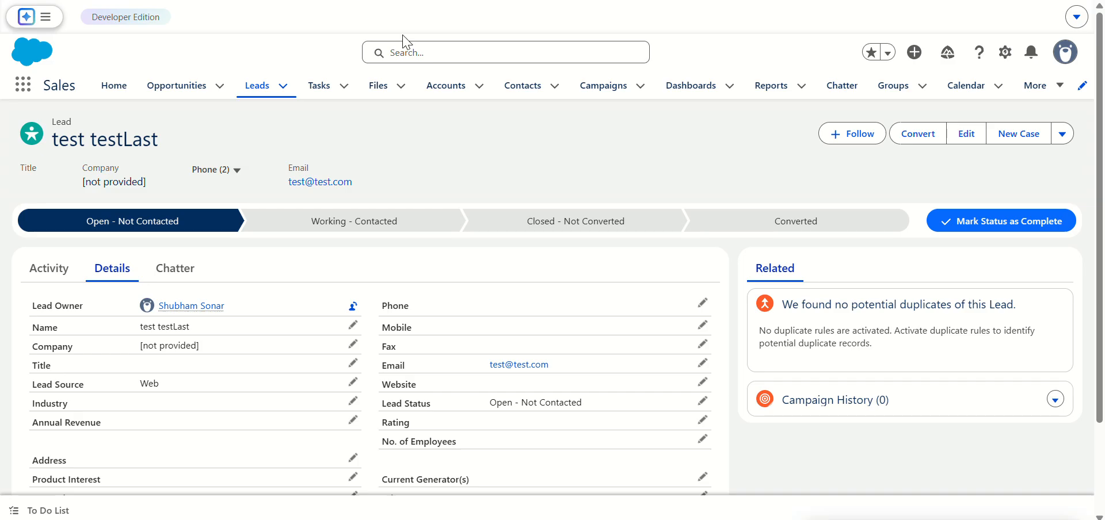
# Step: Open the Cases page in the Salesforce Sales app
pyautogui.click(966, 86)
pyautogui.click(1035, 85)
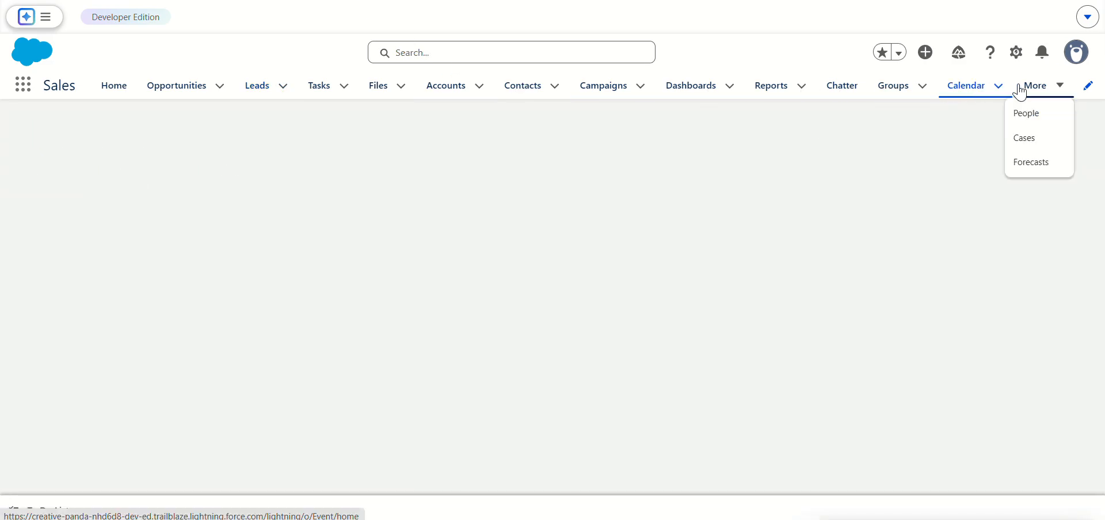
pyautogui.click(1027, 144)
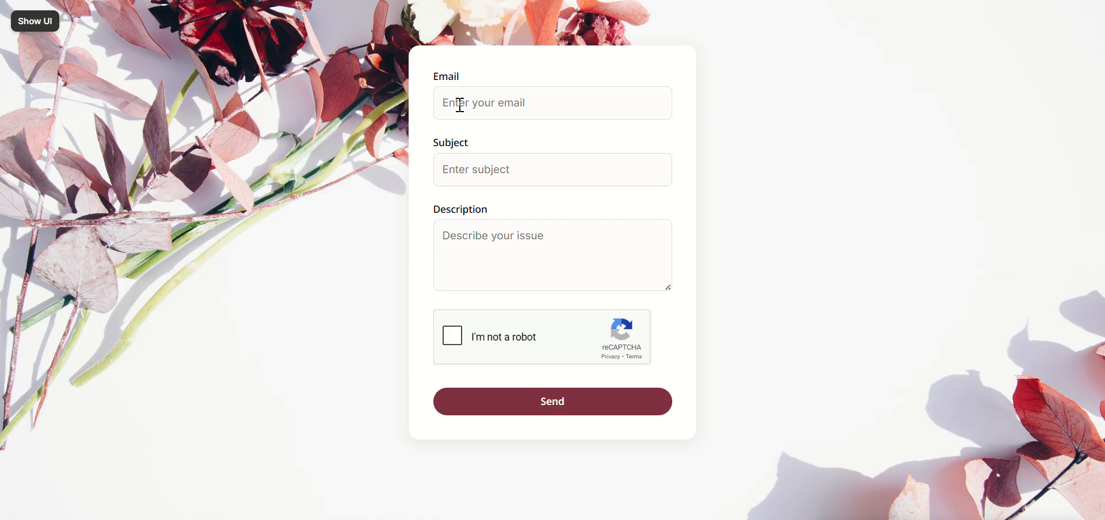
# Step: In the Framer preview, fill in the form's email, the subject "i have no issues in life" and the description "Yes, this is just an awesome ticket"
pyautogui.write('test@test.com')
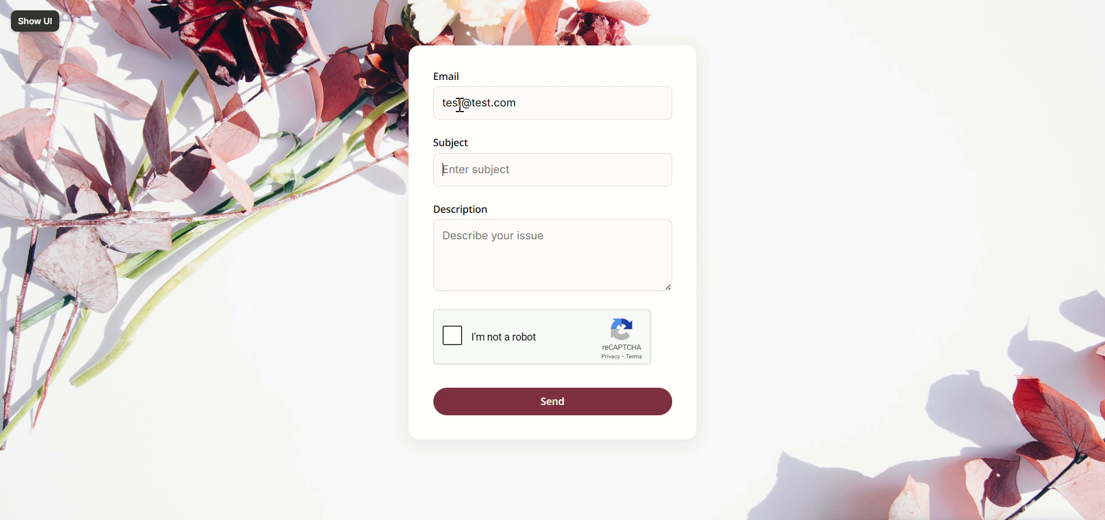
pyautogui.write('i have no issues in life')
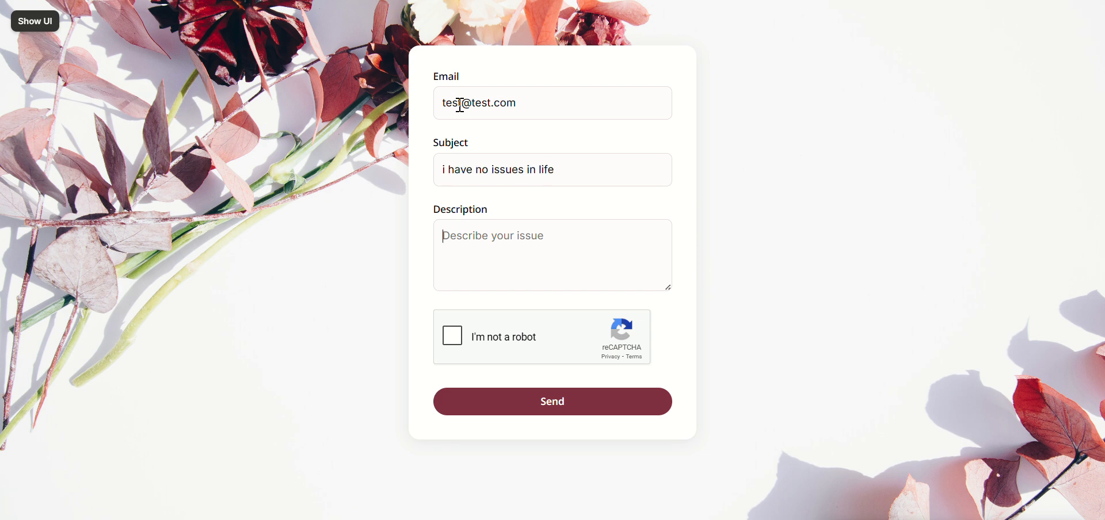
pyautogui.write('Yes, this is just an awesome ticket')
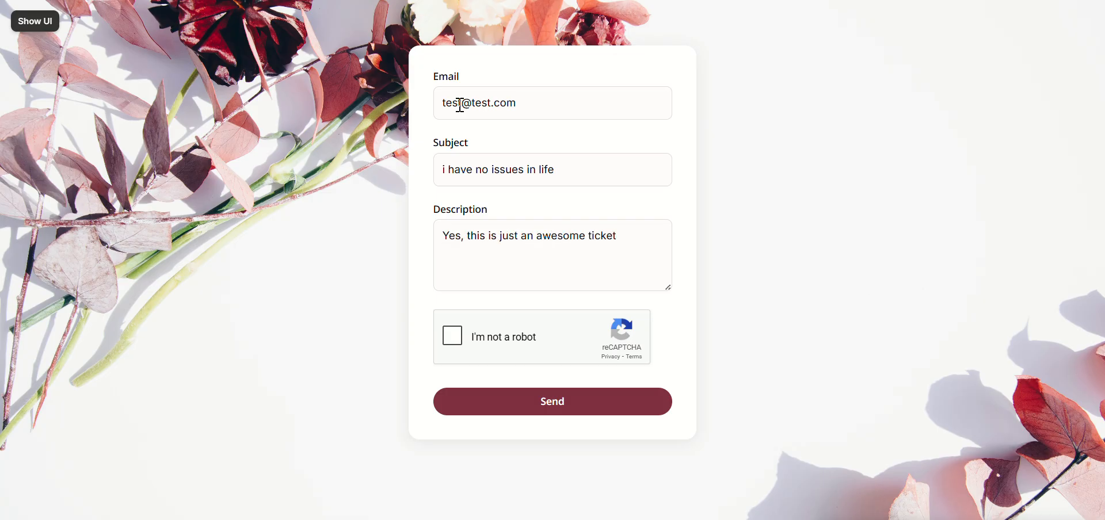
# Step: Start the form's reCAPTCHA check and submit all squares containing the bus
pyautogui.click(452, 336)
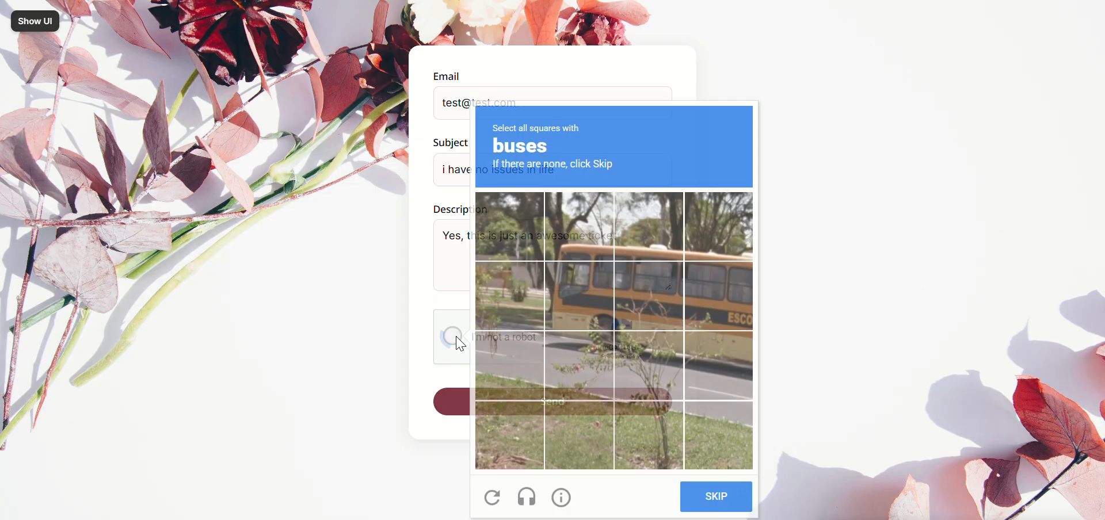
pyautogui.click(579, 226)
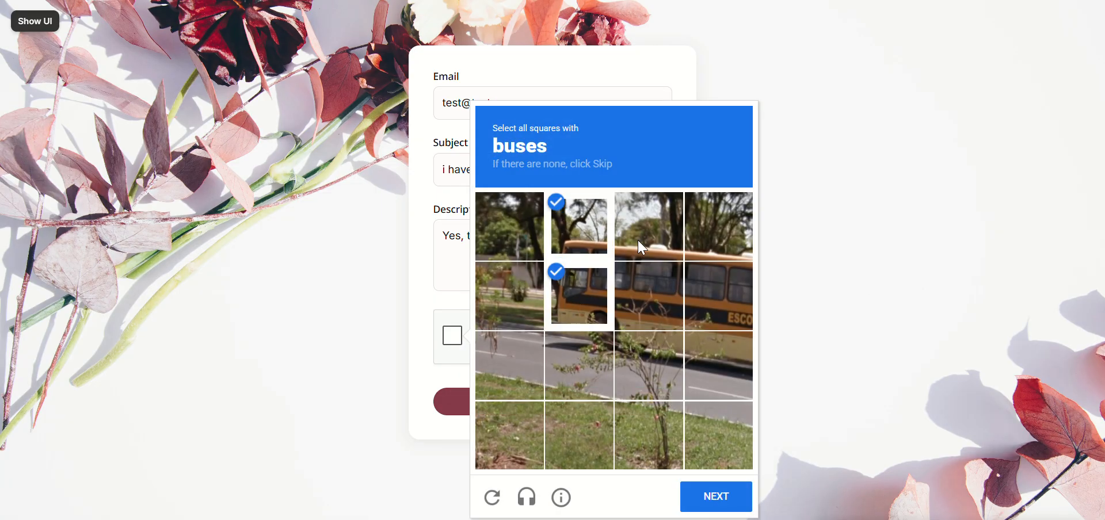
pyautogui.click(649, 226)
pyautogui.click(647, 299)
pyautogui.click(649, 365)
pyautogui.click(719, 365)
pyautogui.click(738, 288)
pyautogui.click(720, 230)
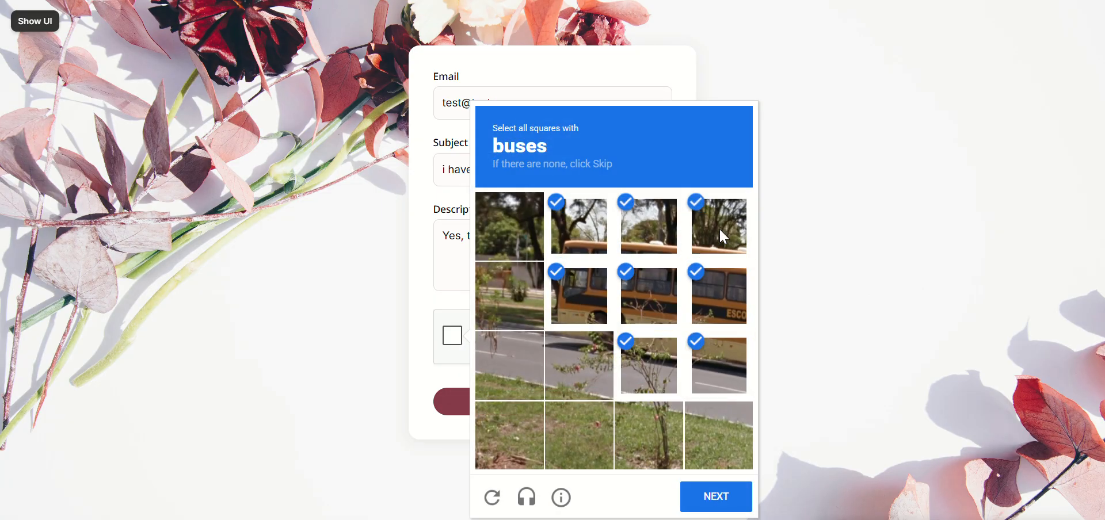
pyautogui.click(708, 498)
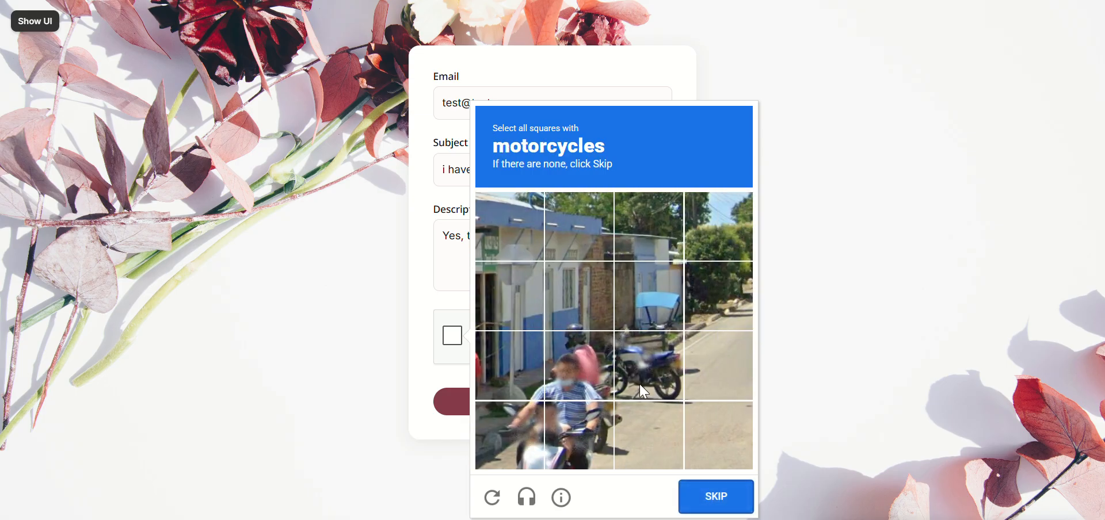
# Step: Select and submit the four squares with motorcycles in the street scene of the reCAPTCHA challenge
pyautogui.click(647, 390)
pyautogui.click(584, 429)
pyautogui.click(535, 433)
pyautogui.click(573, 393)
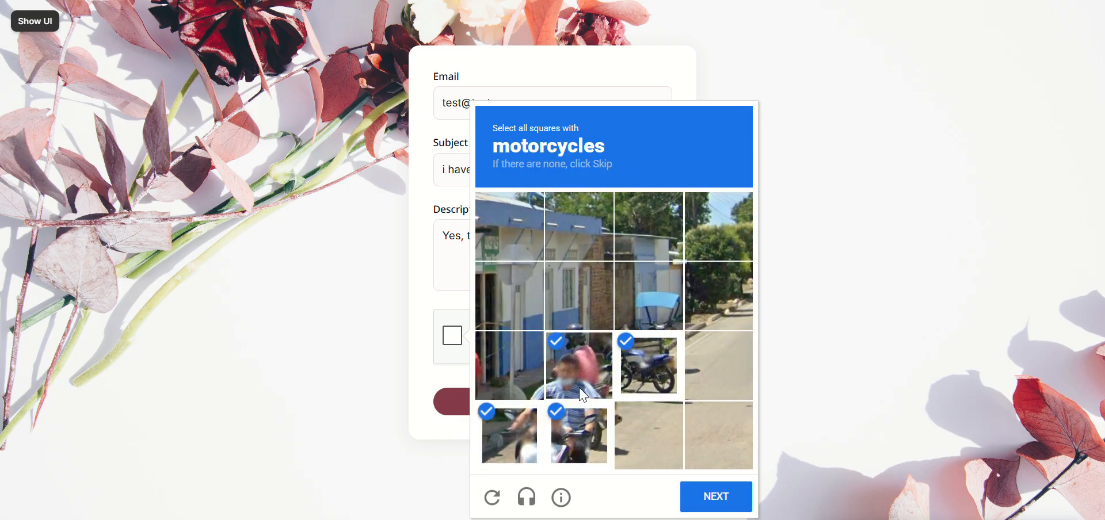
pyautogui.click(701, 500)
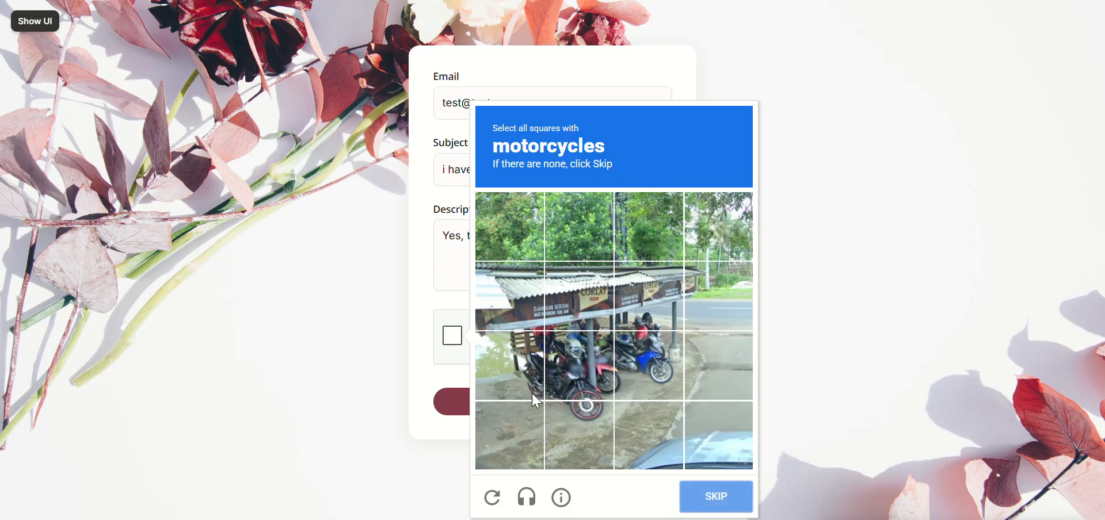
# Step: Select and submit the squares showing the motorcycles parked beside the roadside stall
pyautogui.click(534, 396)
pyautogui.click(577, 384)
pyautogui.click(660, 369)
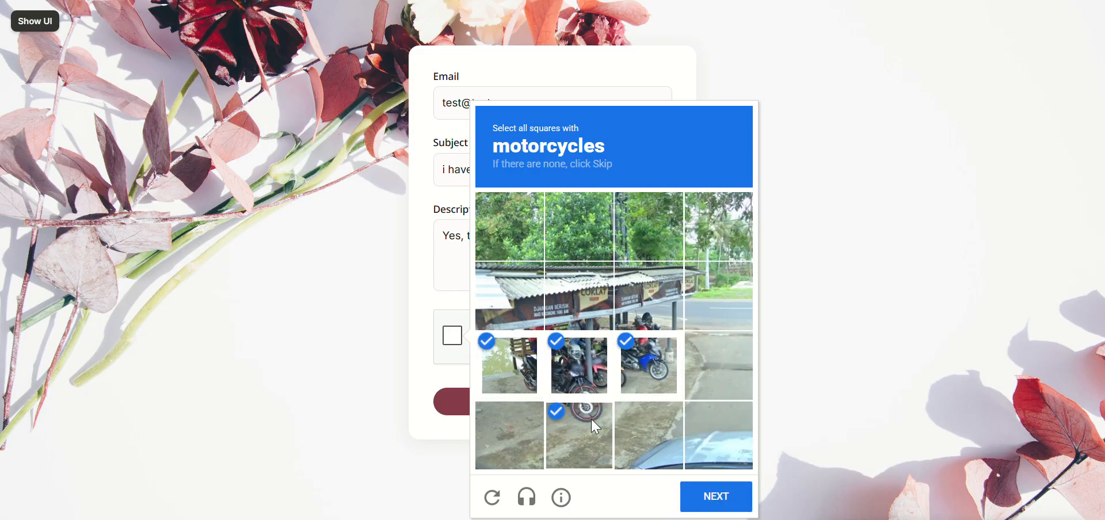
pyautogui.click(583, 431)
pyautogui.click(712, 496)
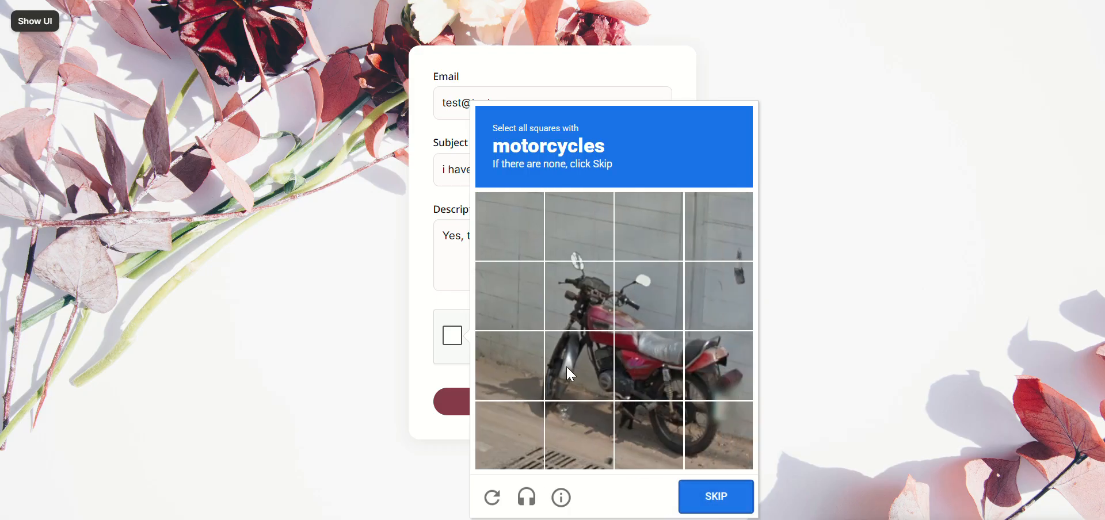
# Step: Select and submit the seven squares covering the red motorcycle against the wall
pyautogui.click(572, 372)
pyautogui.click(596, 292)
pyautogui.click(645, 296)
pyautogui.click(649, 398)
pyautogui.click(649, 433)
pyautogui.click(714, 368)
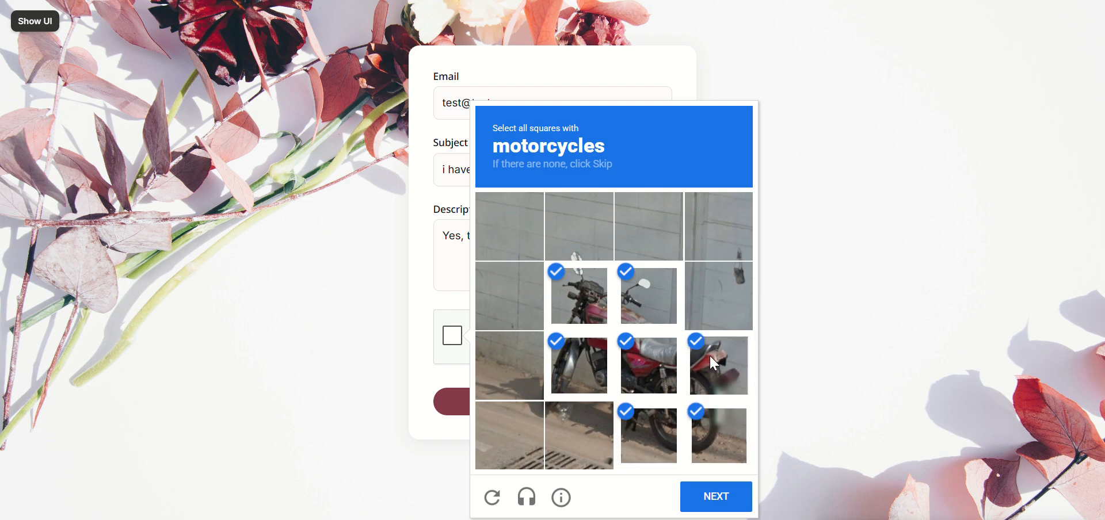
pyautogui.click(720, 437)
pyautogui.click(710, 508)
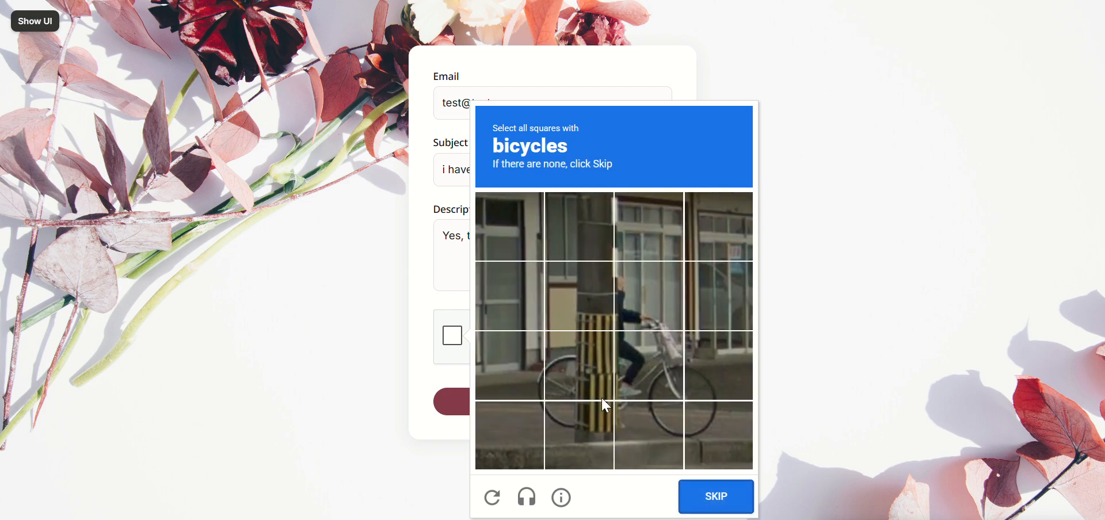
# Step: Select and submit the six squares containing the bicycle beside the striped pole in the reCAPTCHA challenge
pyautogui.click(557, 375)
pyautogui.click(633, 391)
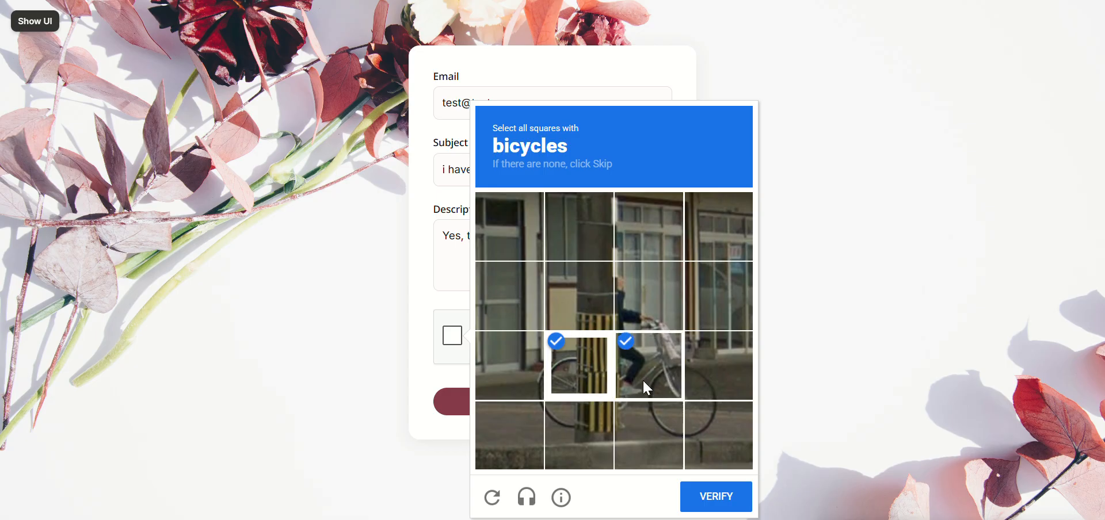
pyautogui.click(656, 421)
pyautogui.click(713, 379)
pyautogui.click(708, 432)
pyautogui.click(565, 417)
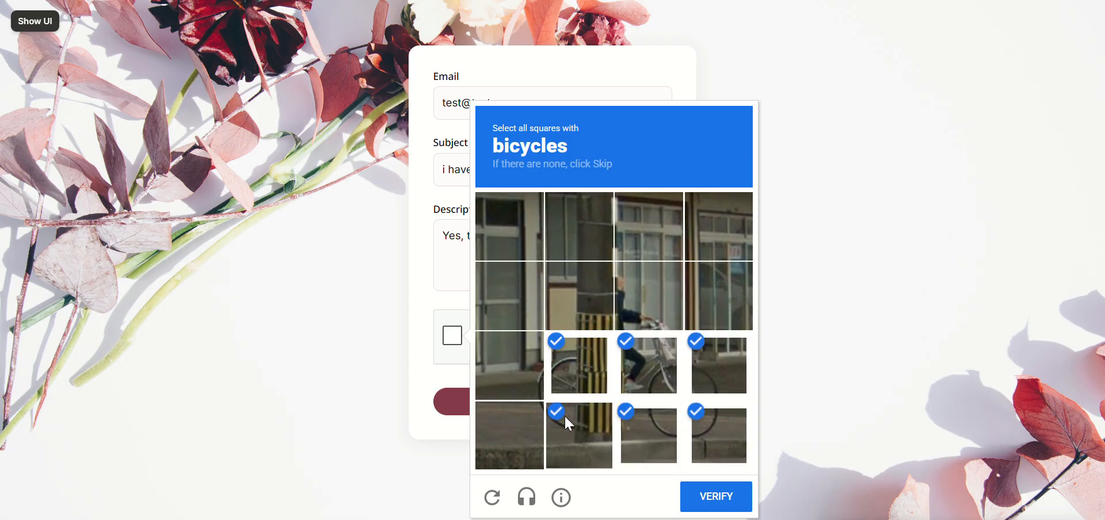
pyautogui.click(713, 489)
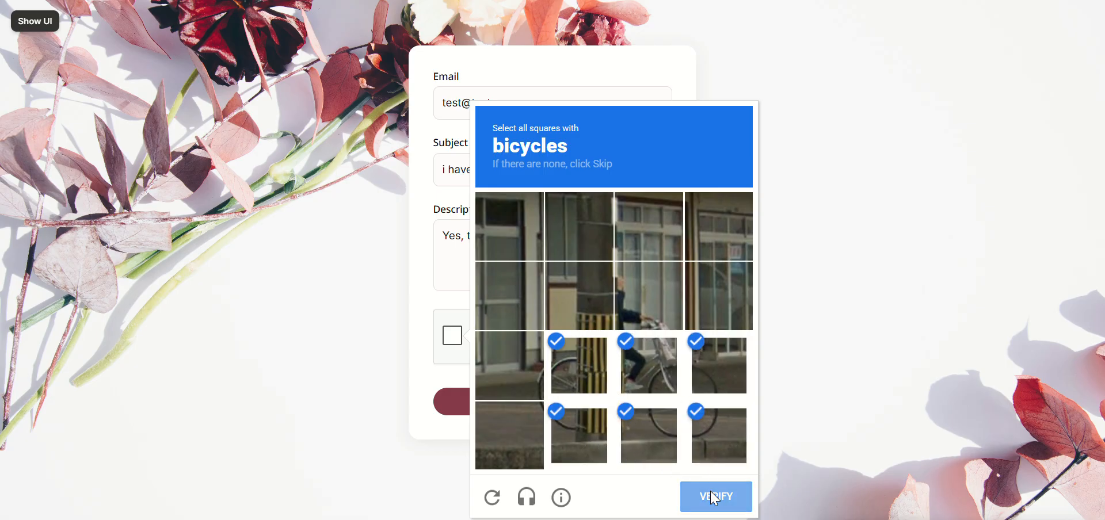
# Step: Select and submit all pedestrian crossing images, including replacement ones, to complete the reCAPTCHA, and send the form
pyautogui.click(501, 417)
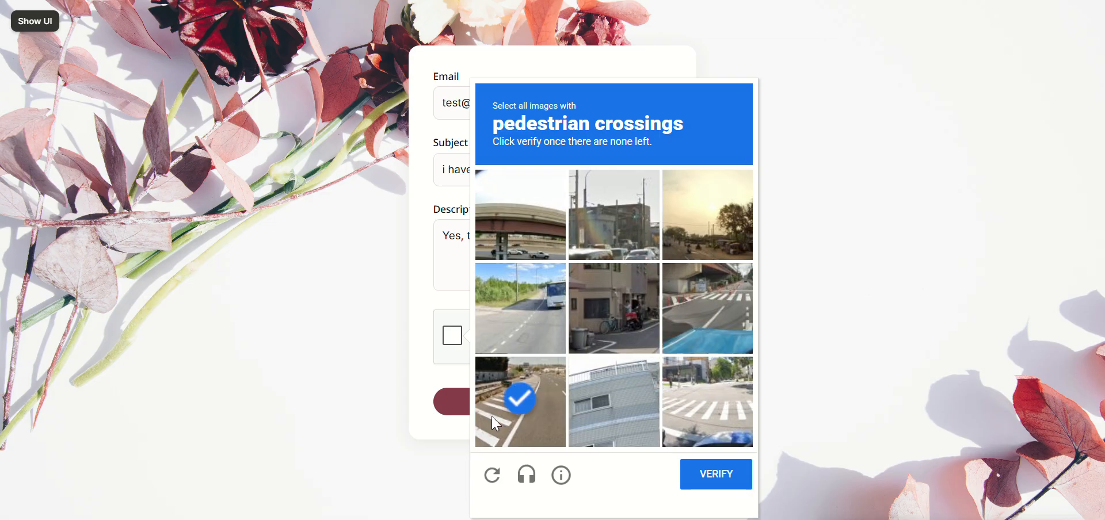
pyautogui.click(706, 331)
pyautogui.click(704, 406)
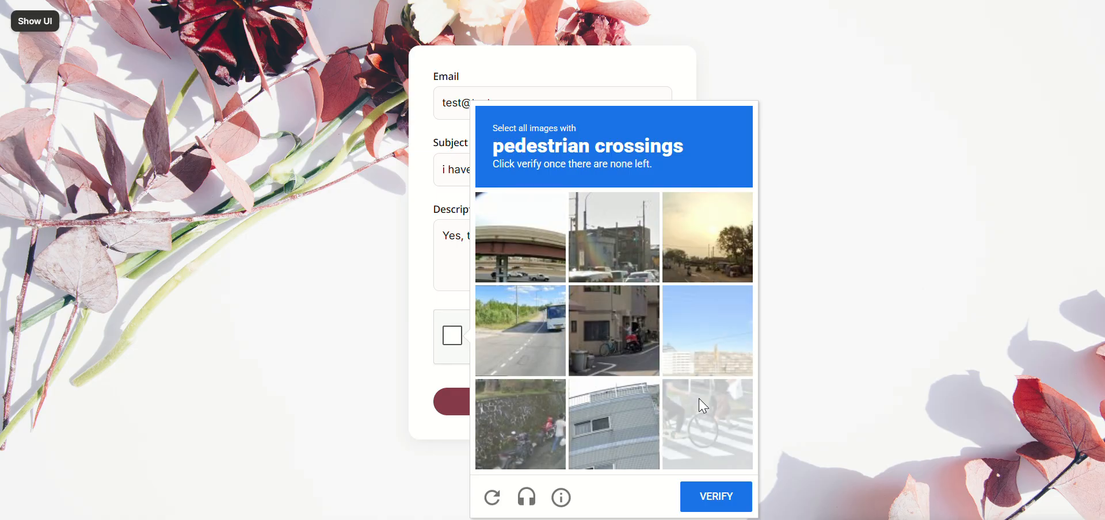
pyautogui.click(704, 406)
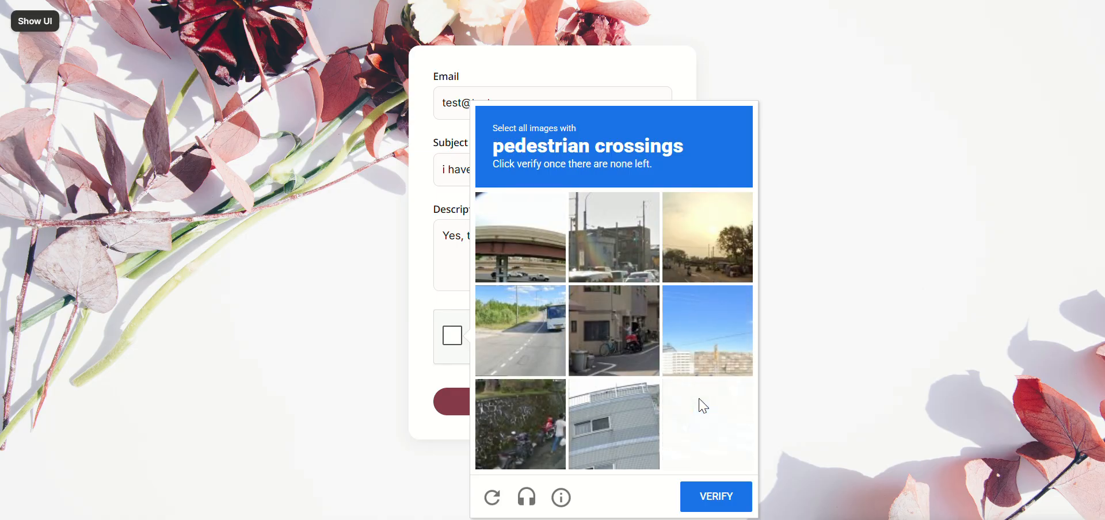
pyautogui.click(729, 413)
pyautogui.click(716, 495)
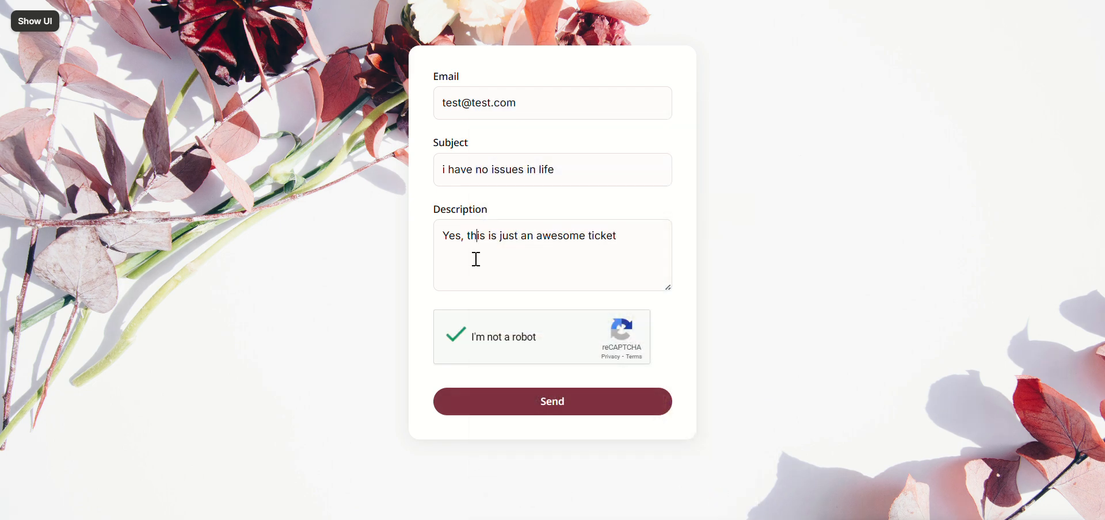
pyautogui.click(548, 410)
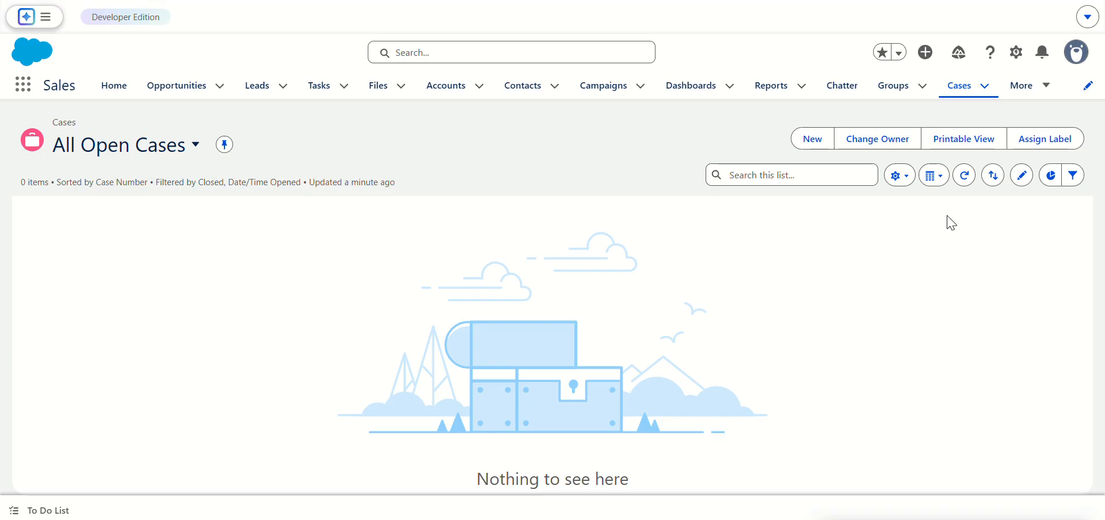
# Step: Refresh the All Open Cases list in Salesforce and examine the details of the case "i have no issues in life"
pyautogui.click(966, 176)
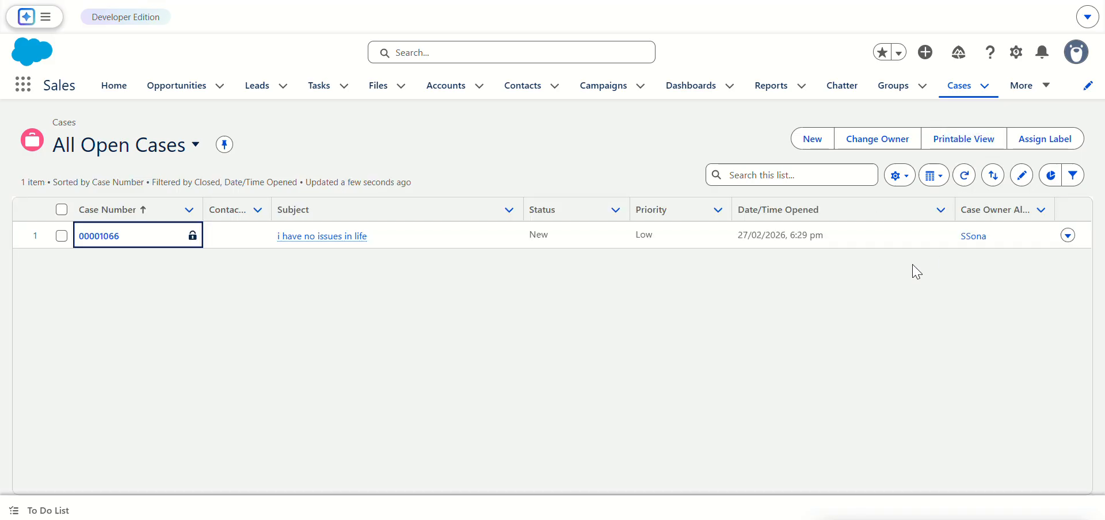
pyautogui.click(91, 236)
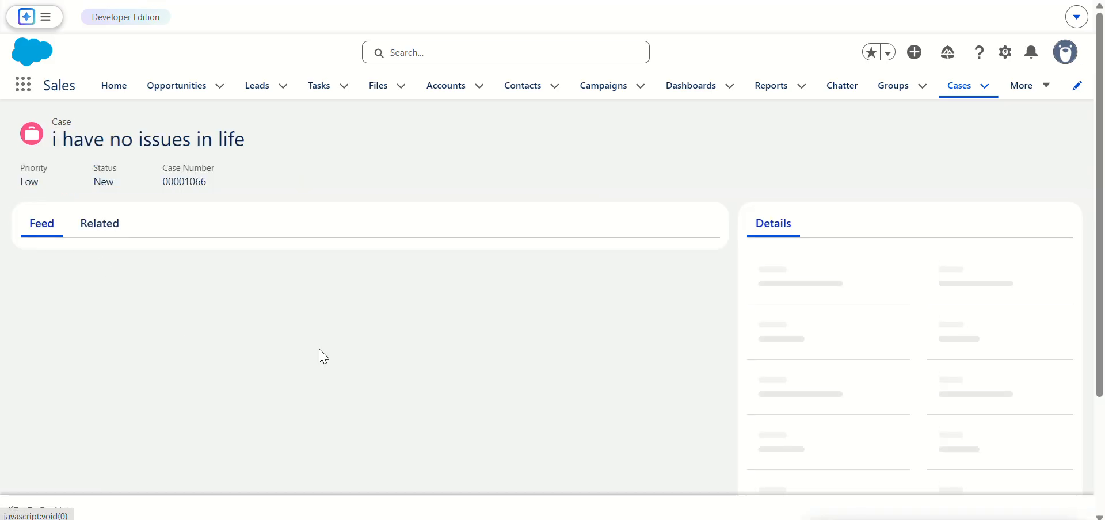
pyautogui.scroll(-3, 881, 365)
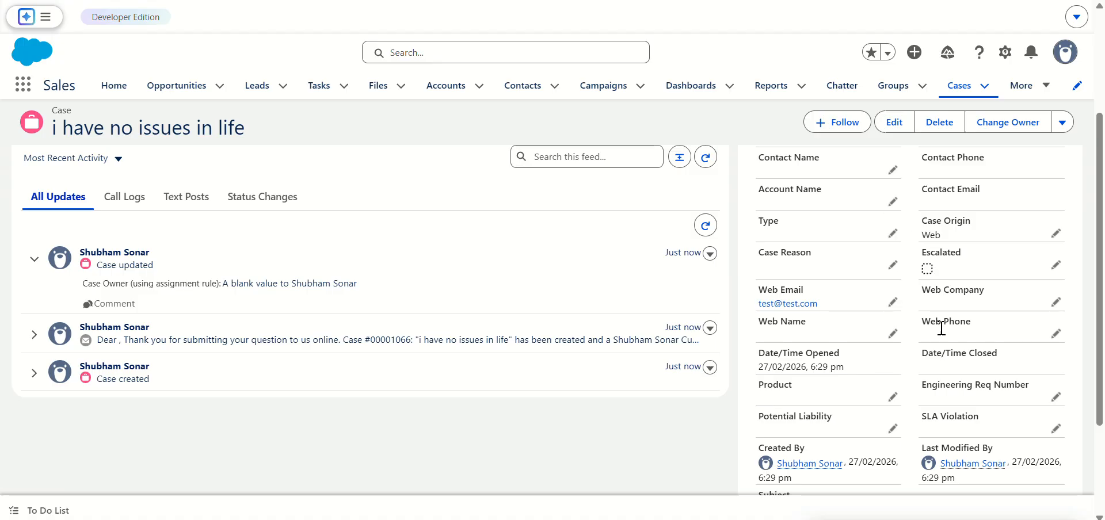
pyautogui.scroll(3, 957, 293)
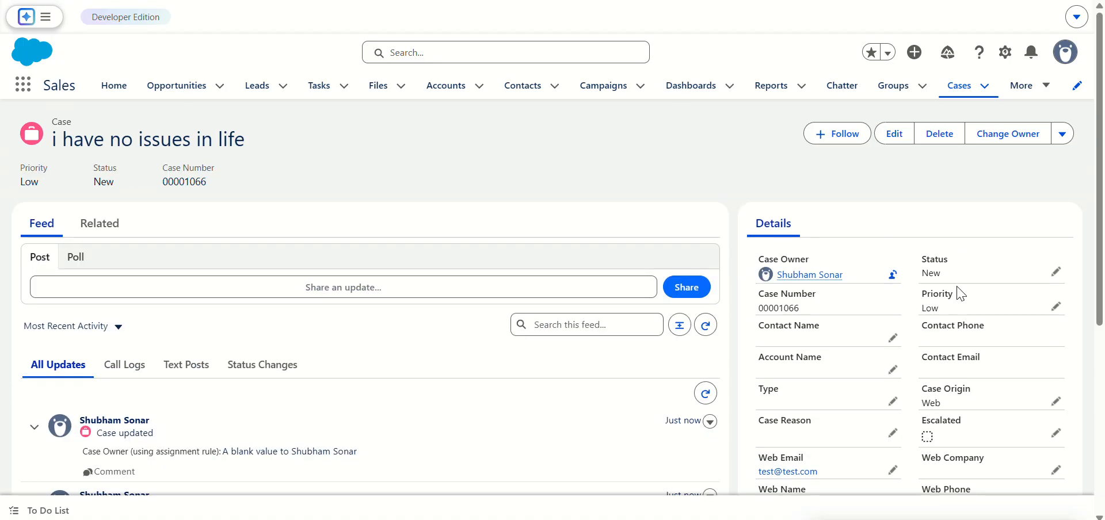
pyautogui.scroll(-3, 958, 294)
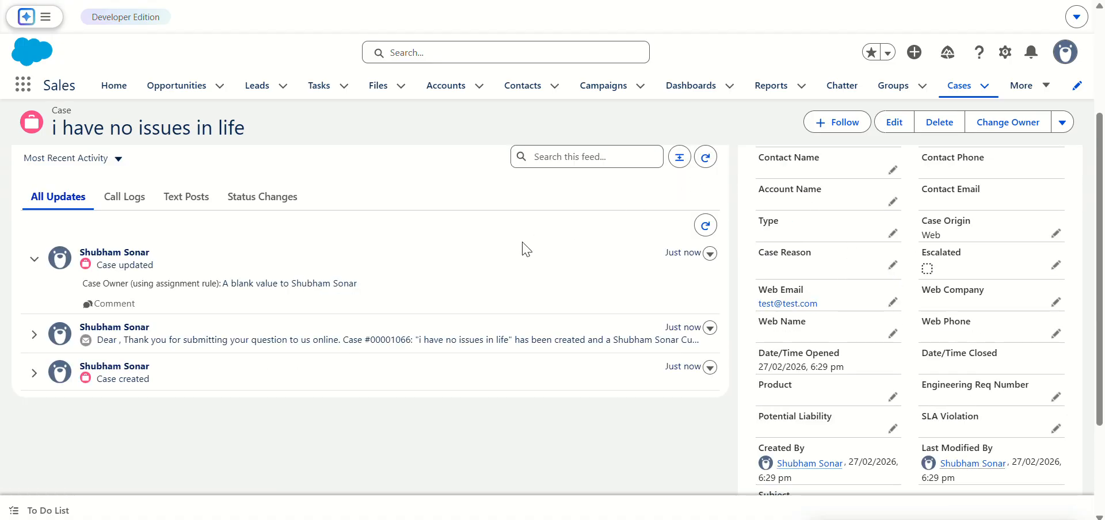
pyautogui.scroll(3, 423, 270)
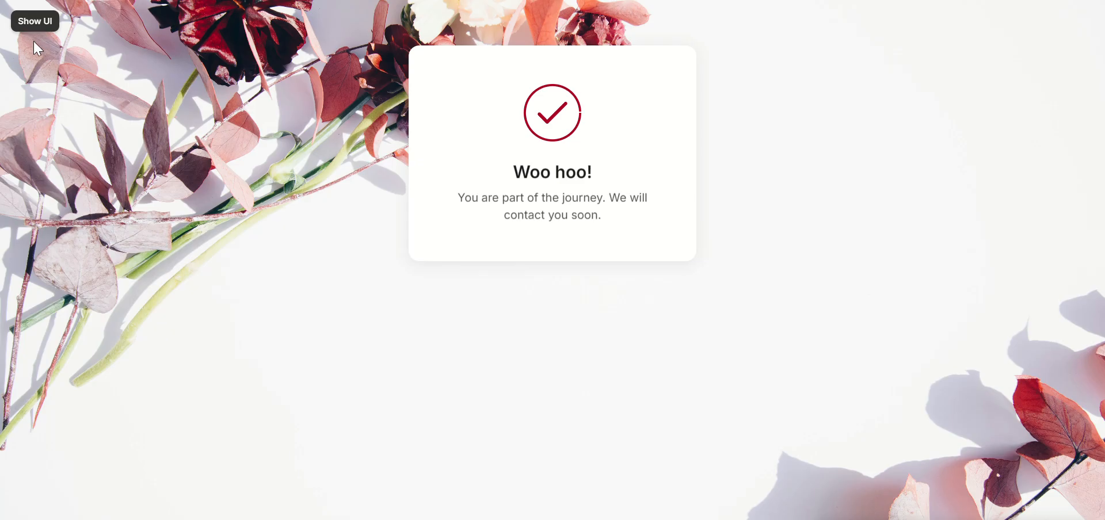
# Step: Leave the Framer preview and turn off both Salesforce debugging and console logging for the form component
pyautogui.click(26, 23)
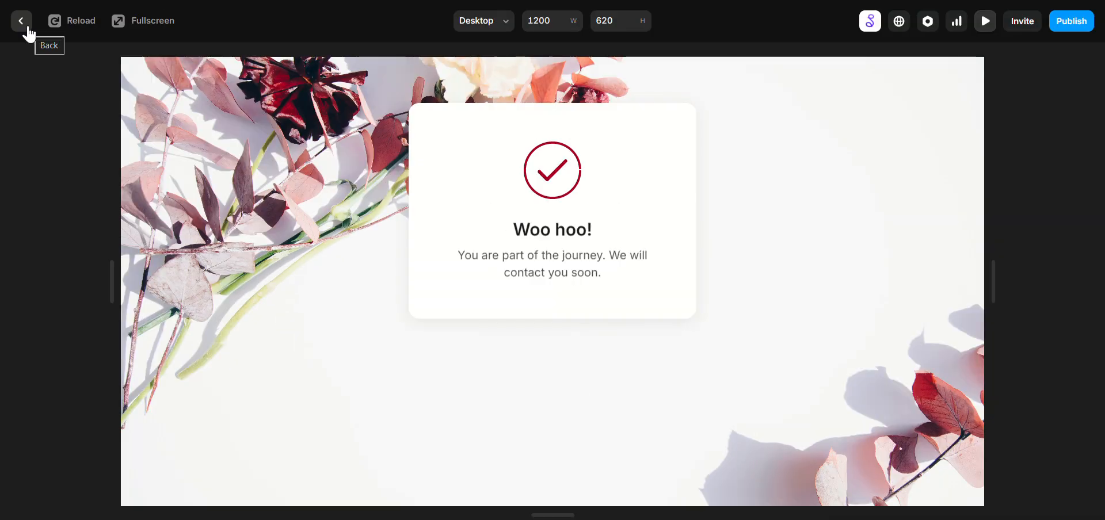
pyautogui.click(22, 21)
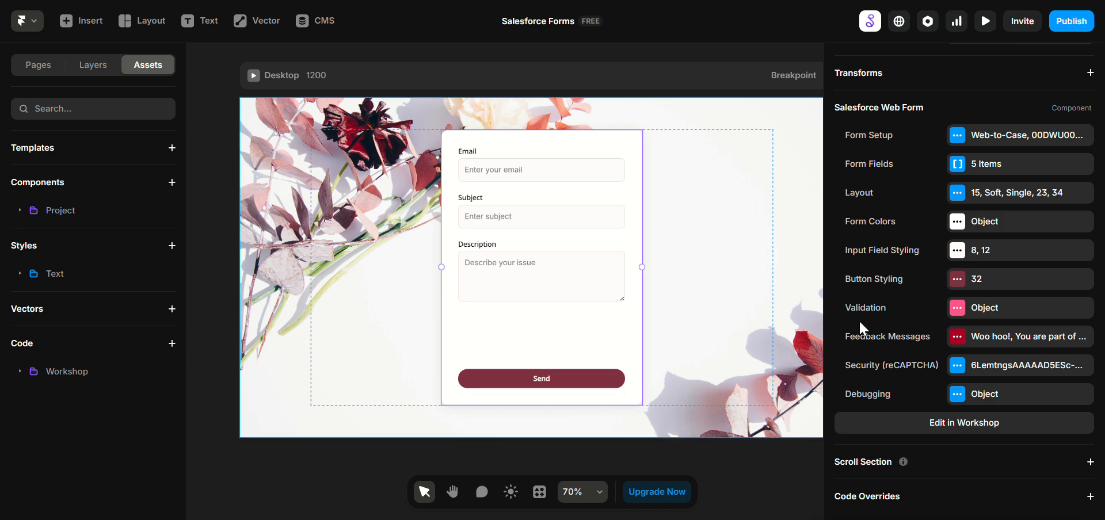
pyautogui.click(975, 365)
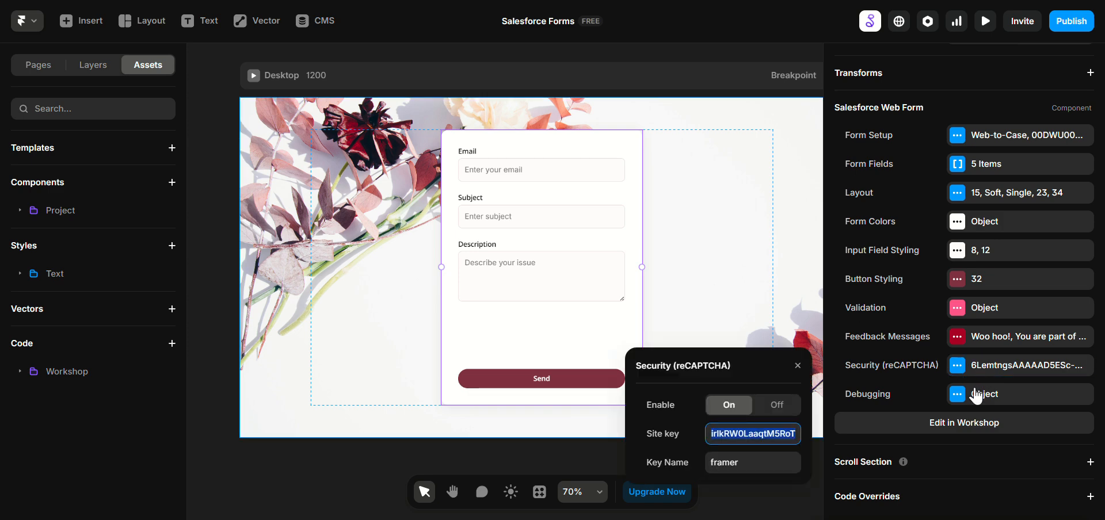
pyautogui.click(977, 395)
pyautogui.click(728, 434)
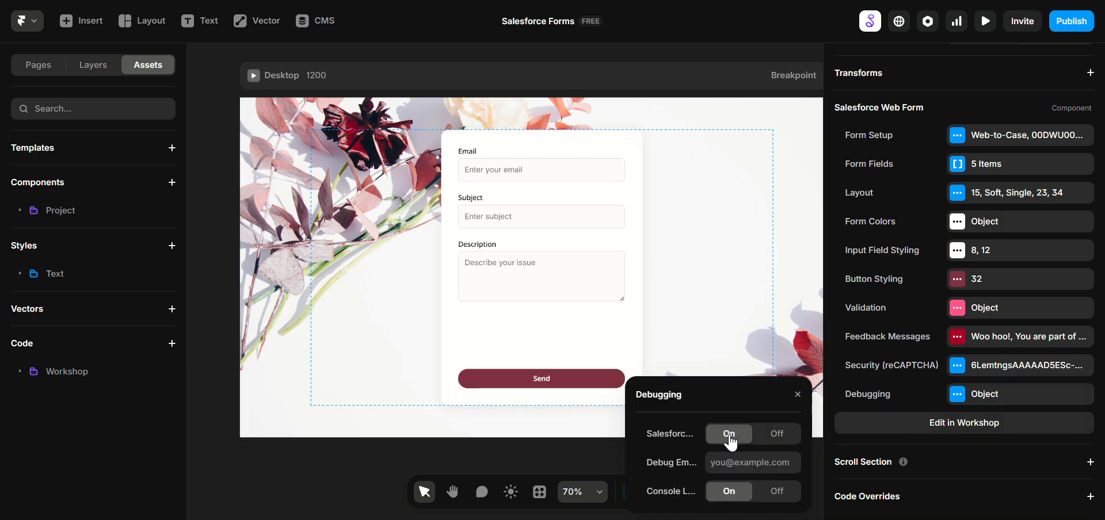
pyautogui.click(738, 460)
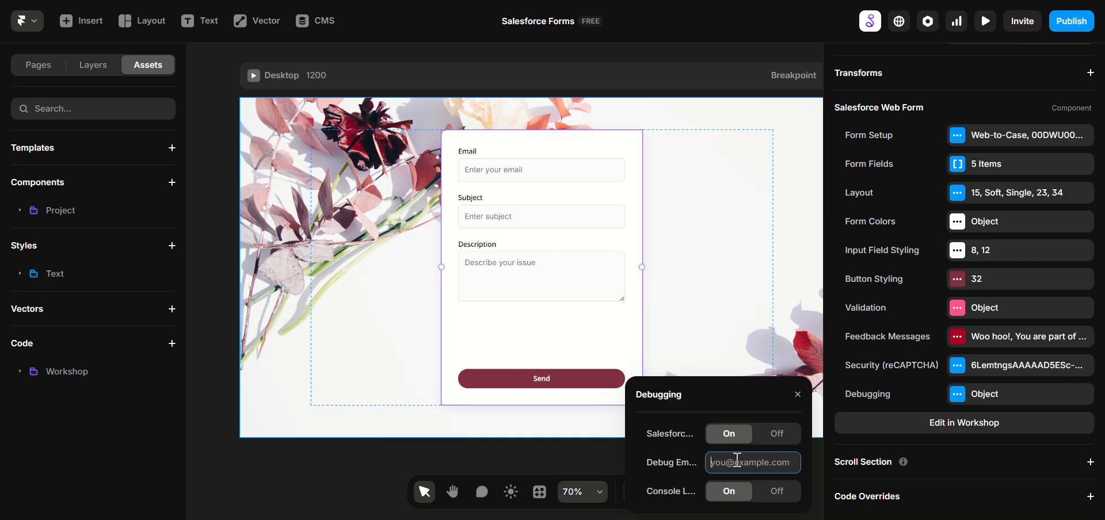
pyautogui.click(777, 434)
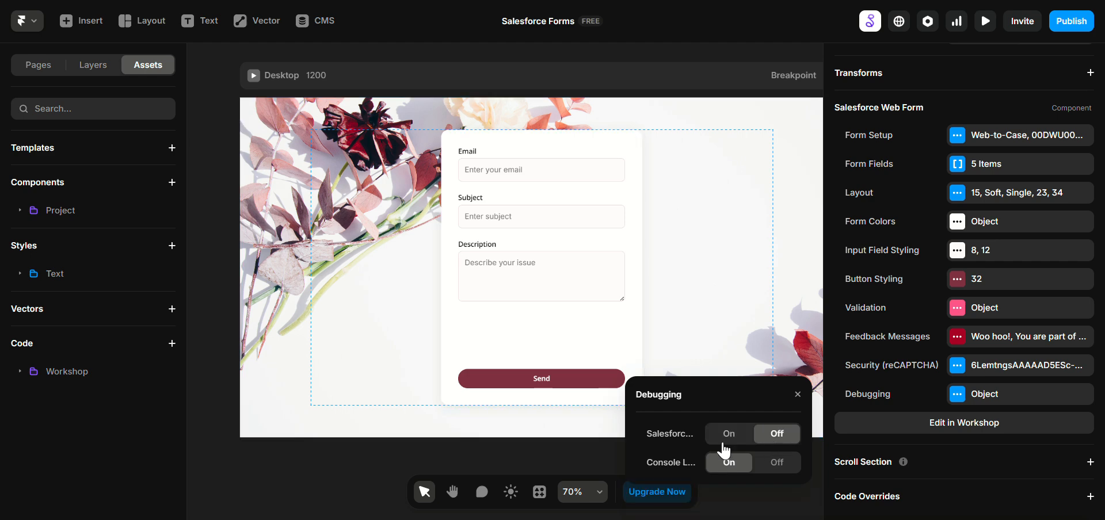
pyautogui.click(771, 463)
pyautogui.click(729, 323)
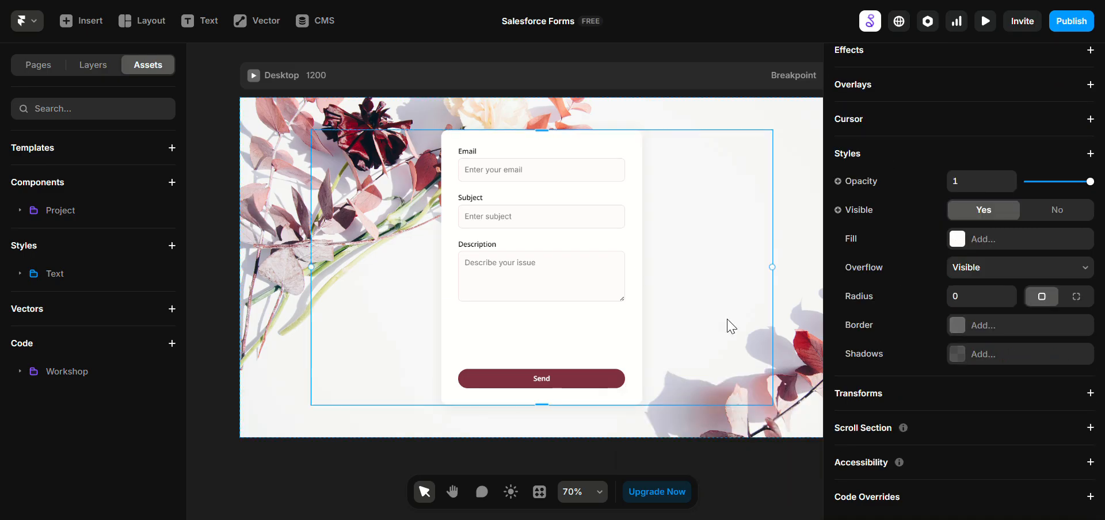
# Step: Review the form component's Form Setup settings, including the form type, return URL and submit texts
pyautogui.click(621, 316)
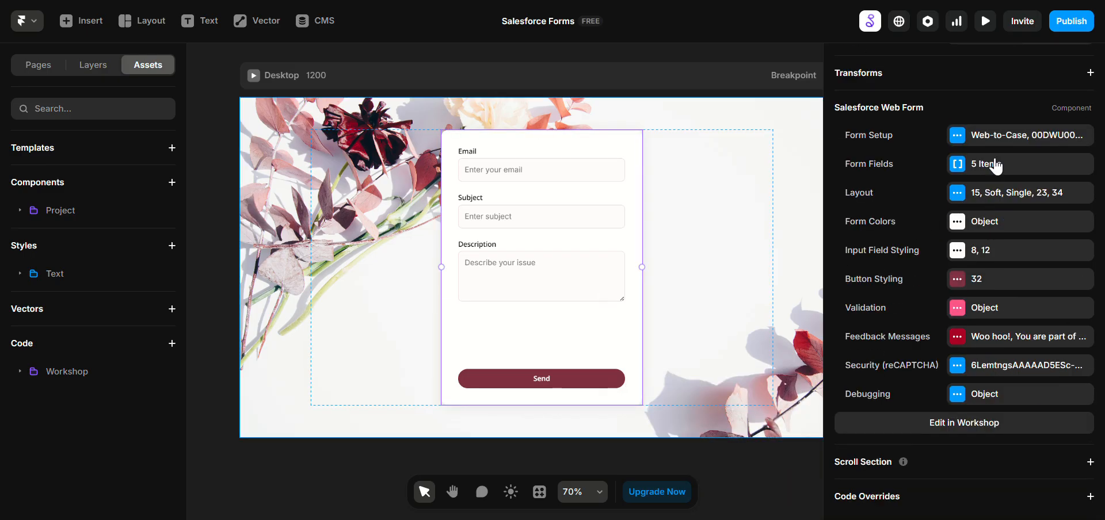
pyautogui.click(988, 138)
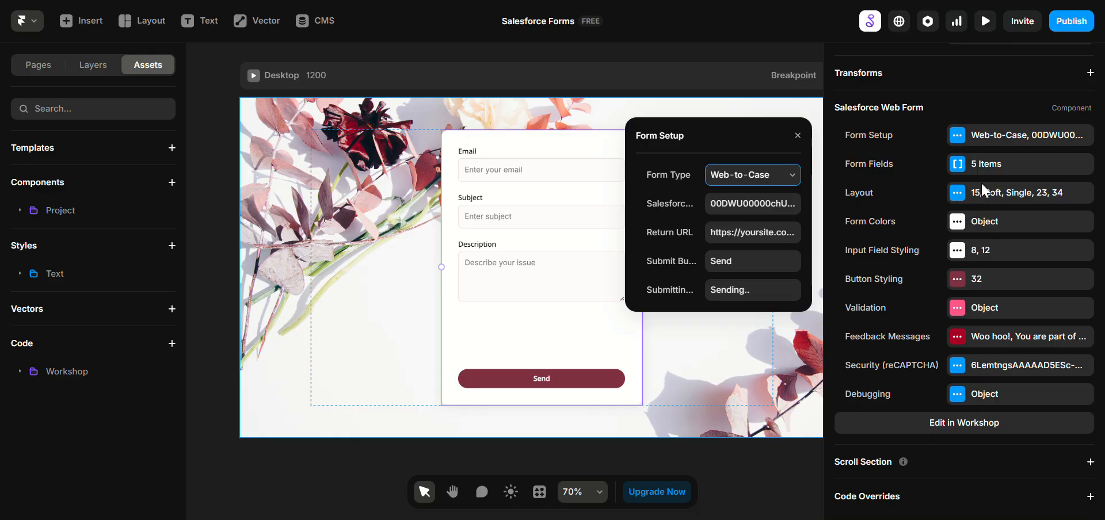
pyautogui.click(983, 208)
pyautogui.click(427, 242)
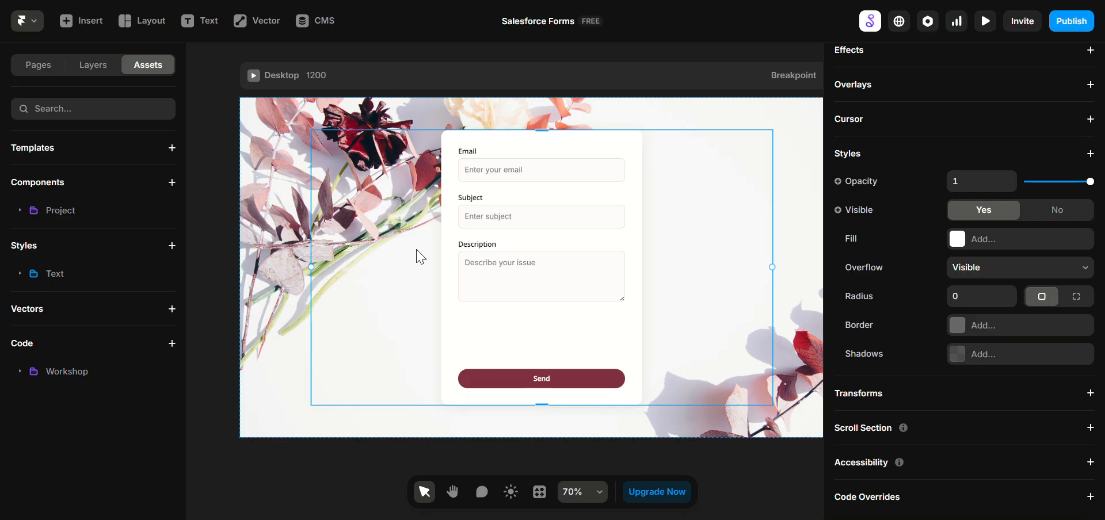
pyautogui.click(297, 266)
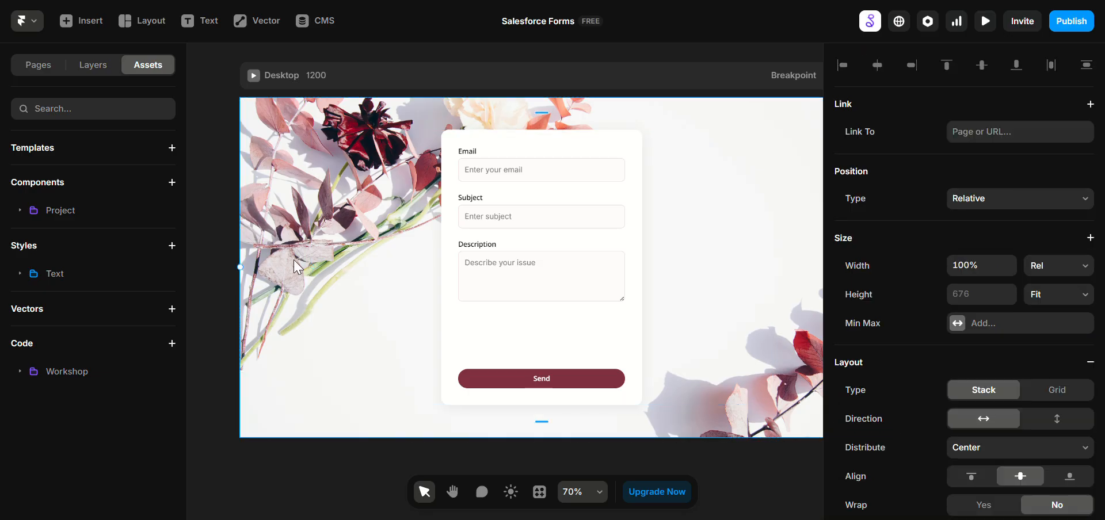